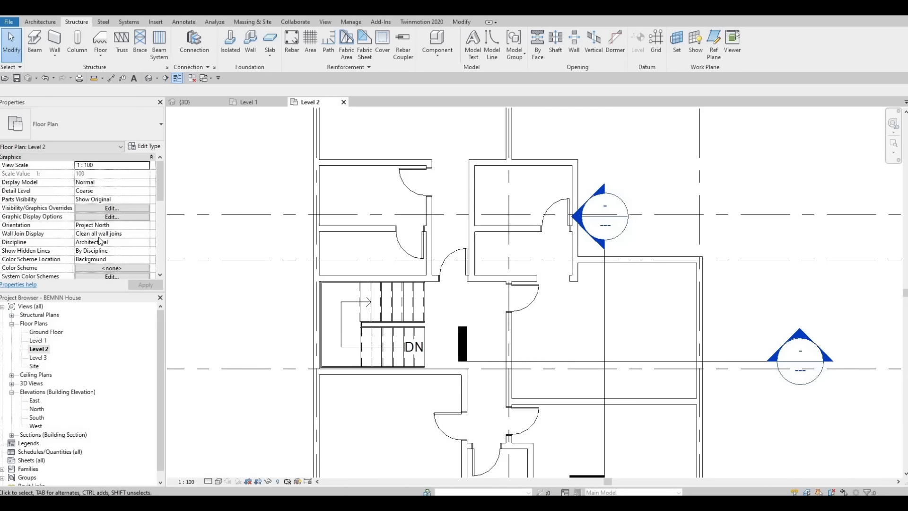
Set the Level 2 floor plan's underlay base level to Level 1 and apply the change.
{"action": "scroll", "coordinate": [100, 240], "scroll_direction": "down", "scroll_amount": 5}
{"action": "scroll", "coordinate": [100, 239], "scroll_direction": "down", "scroll_amount": 3}
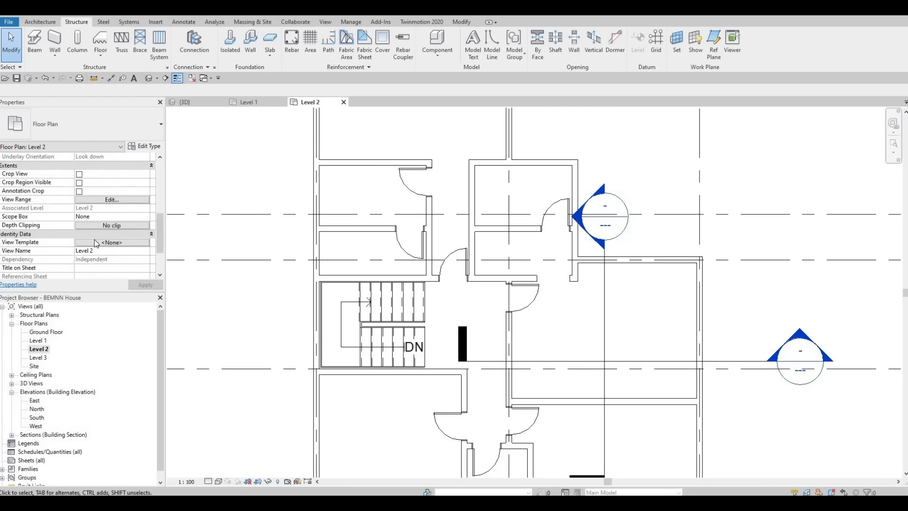
{"action": "scroll", "coordinate": [101, 231], "scroll_direction": "up", "scroll_amount": 3}
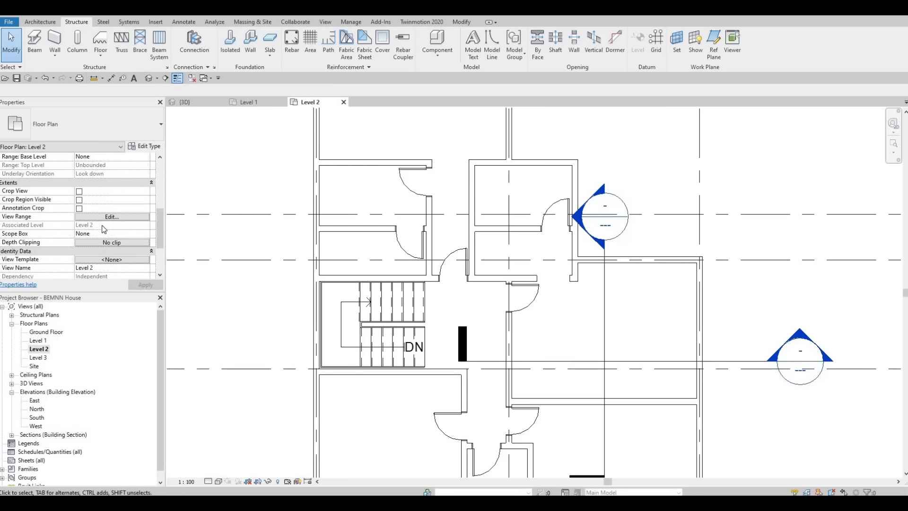
{"action": "scroll", "coordinate": [104, 226], "scroll_direction": "up", "scroll_amount": 3}
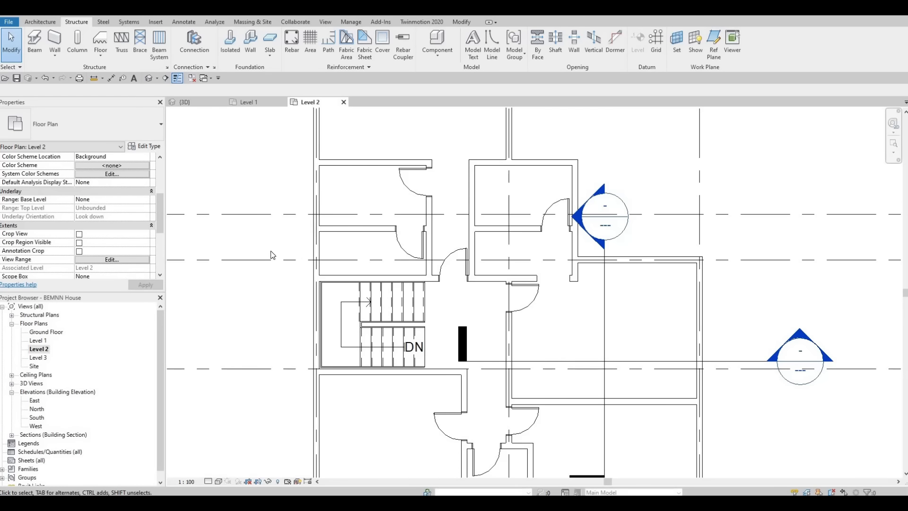
{"action": "middle_click_drag", "start_coordinate": [272, 256], "coordinate": [296, 202]}
{"action": "key", "text": "Escape"}
{"action": "scroll", "coordinate": [100, 203], "scroll_direction": "down", "scroll_amount": 3}
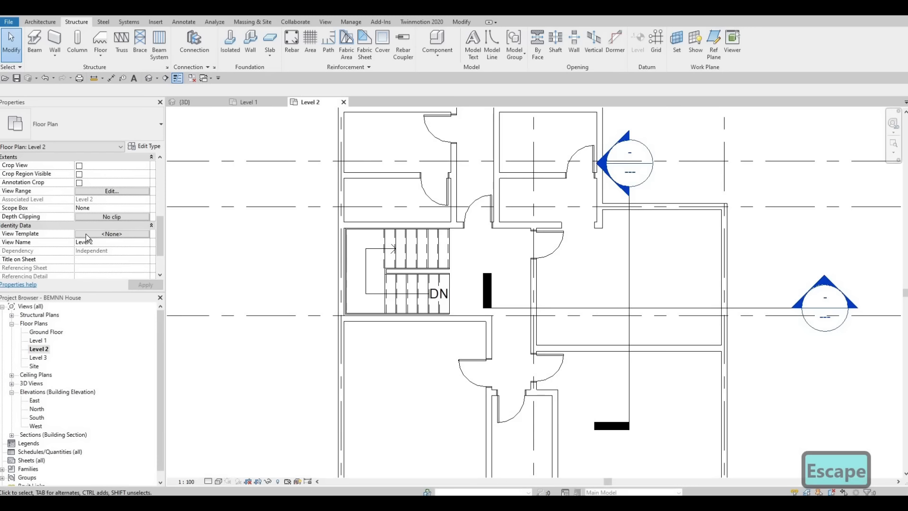
{"action": "key", "text": "F1"}
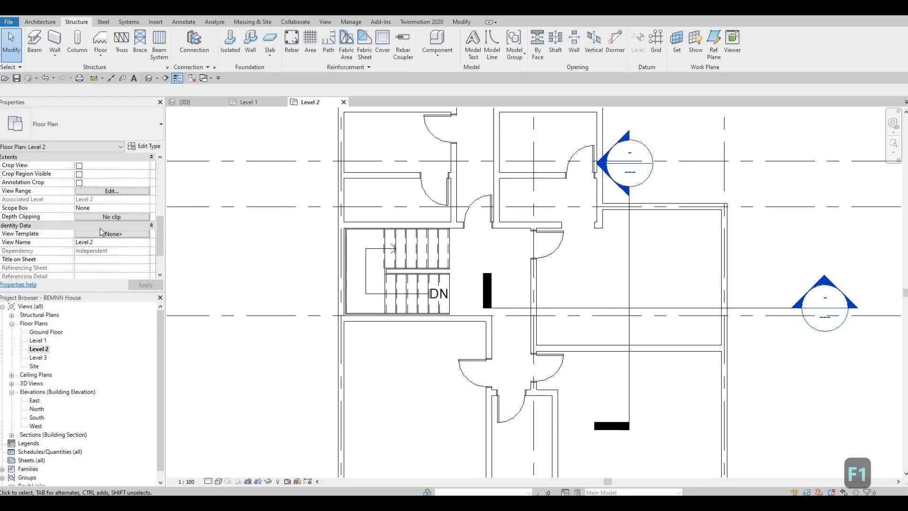
{"action": "scroll", "coordinate": [97, 236], "scroll_direction": "up", "scroll_amount": 5}
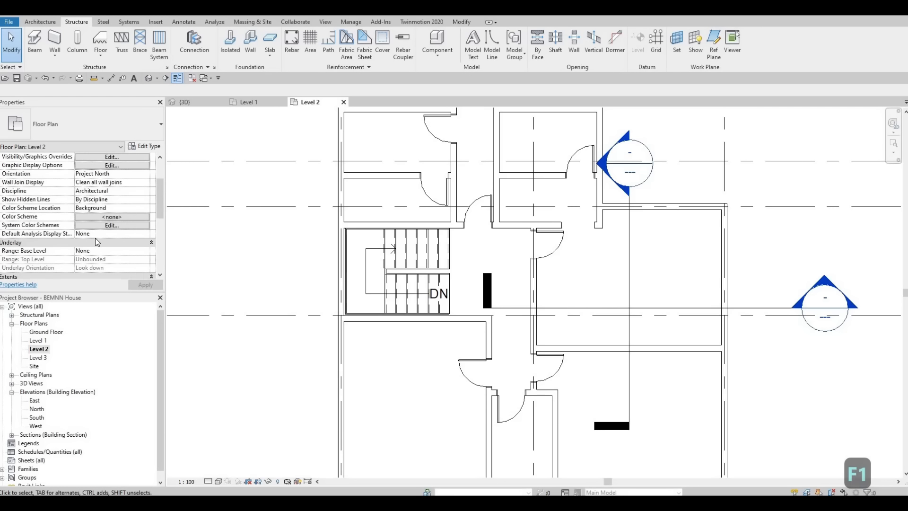
{"action": "scroll", "coordinate": [95, 237], "scroll_direction": "down", "scroll_amount": 1}
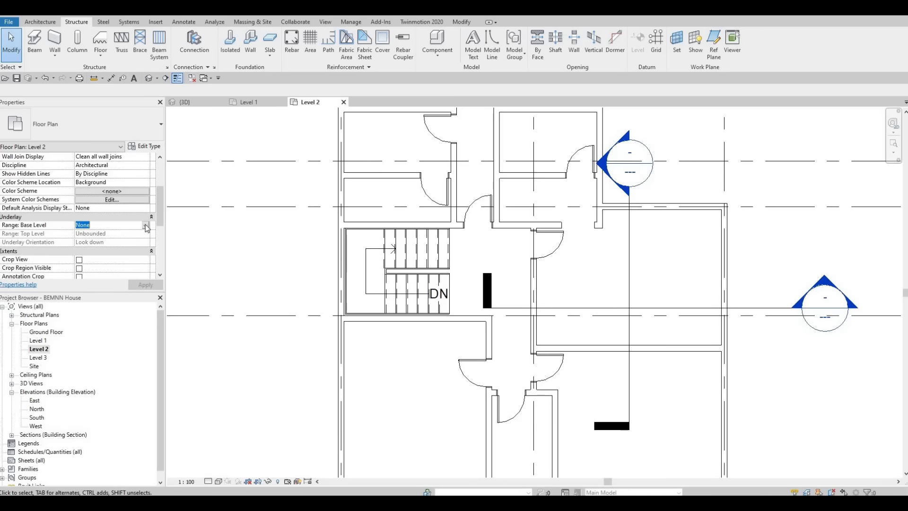
{"action": "left_click", "coordinate": [146, 225]}
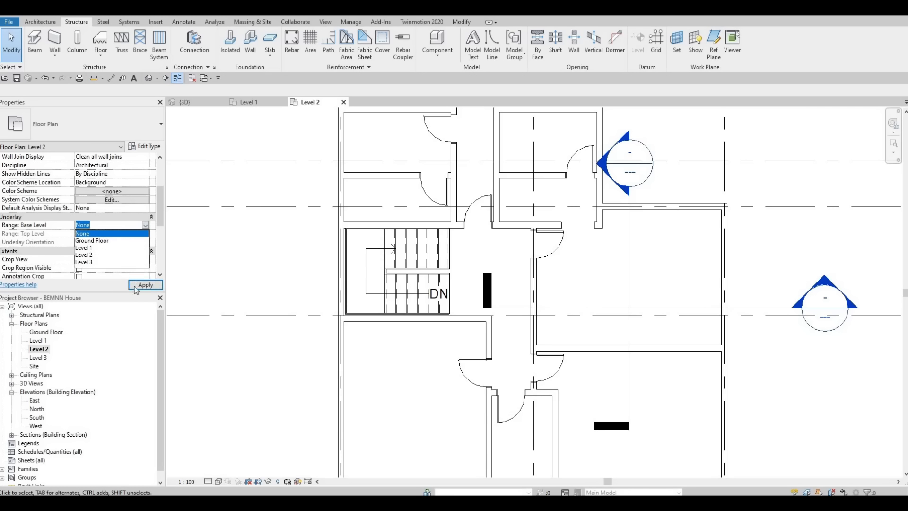
{"action": "left_click", "coordinate": [83, 248]}
{"action": "left_click", "coordinate": [139, 285]}
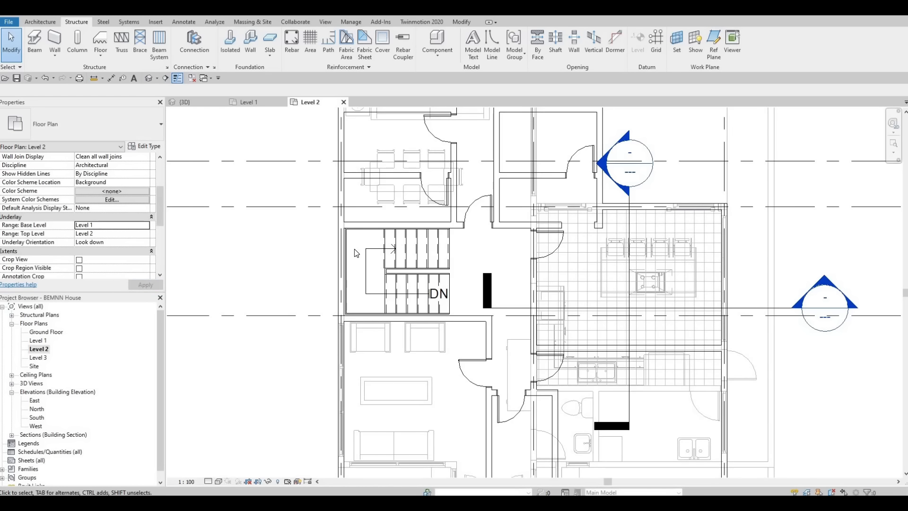
Create similar toilets from the underlaid M_Toilet-Domestic-2D and place them on the north walls of the northwest and northeast bathrooms.
{"action": "scroll", "coordinate": [395, 279], "scroll_direction": "down", "scroll_amount": 1}
{"action": "middle_click_drag", "start_coordinate": [395, 279], "coordinate": [355, 286]}
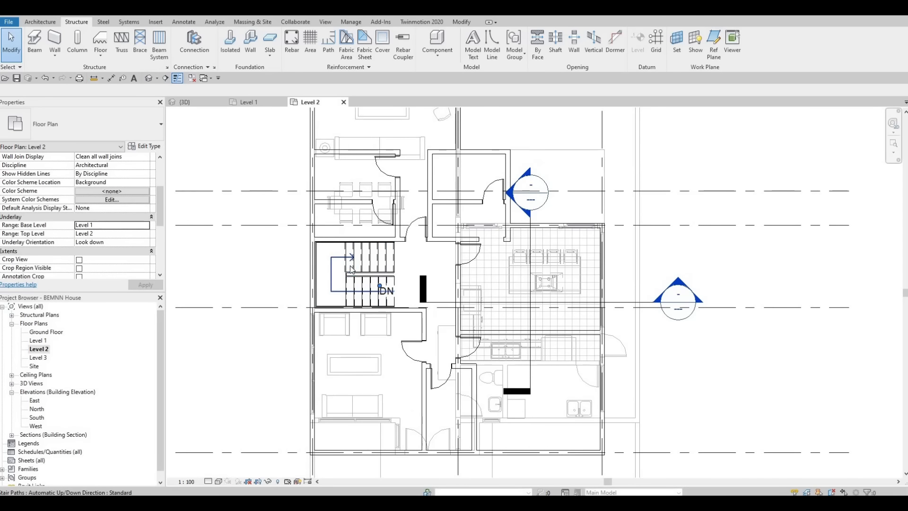
{"action": "left_click", "coordinate": [494, 385]}
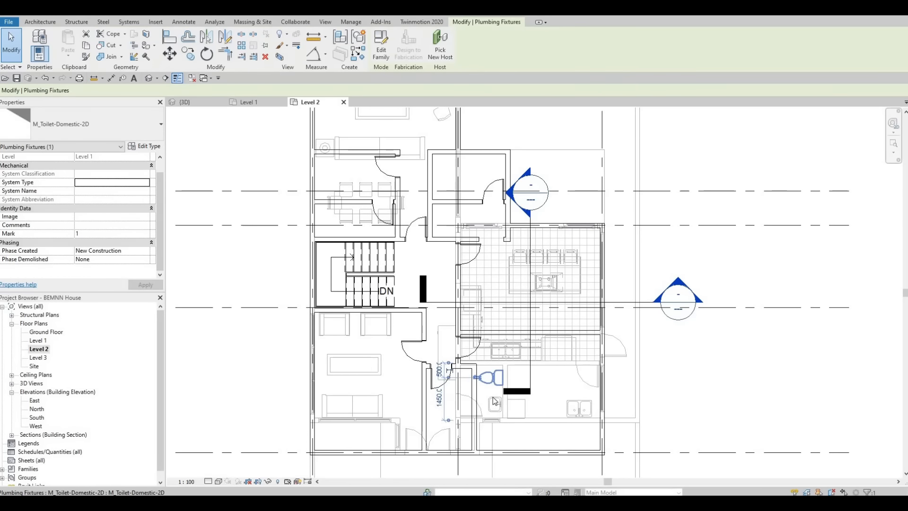
{"action": "key", "text": "c"}
{"action": "key", "text": "s"}
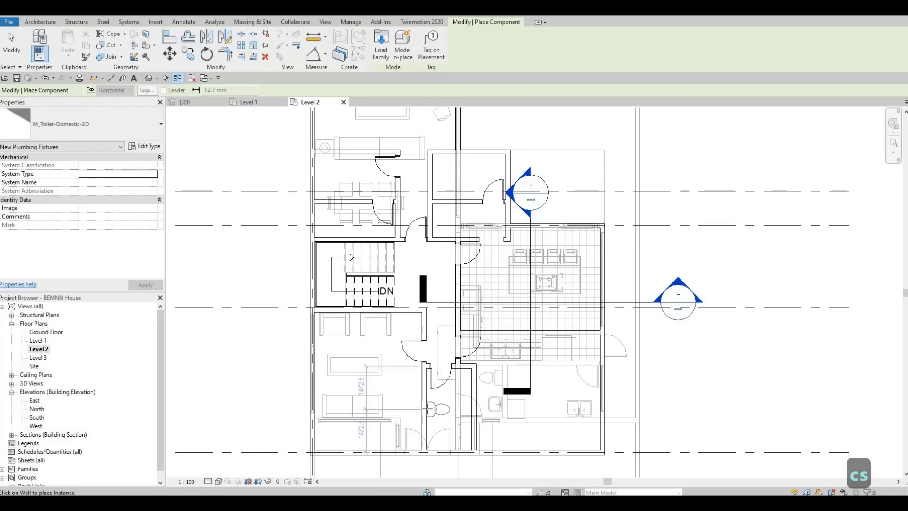
{"action": "scroll", "coordinate": [428, 408], "scroll_direction": "up", "scroll_amount": 3}
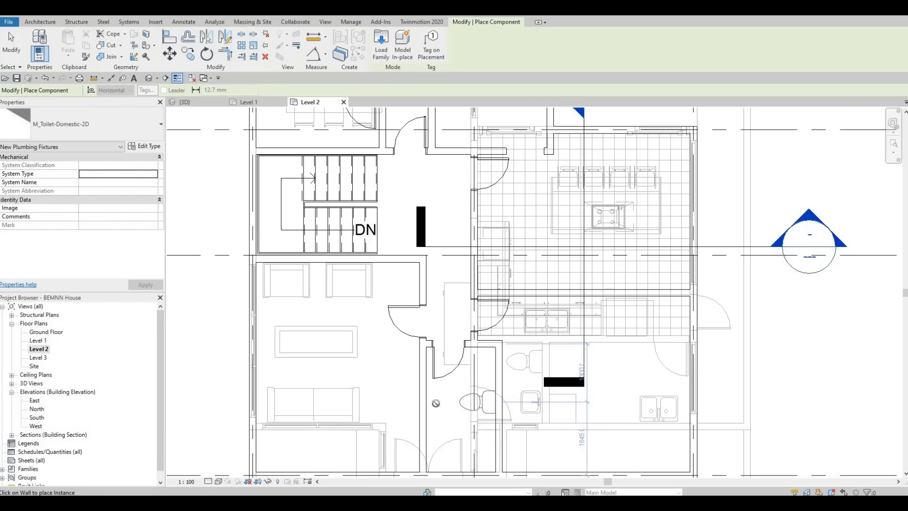
{"action": "middle_click_drag", "start_coordinate": [301, 123], "coordinate": [308, 271]}
{"action": "scroll", "coordinate": [309, 184], "scroll_direction": "up", "scroll_amount": 1}
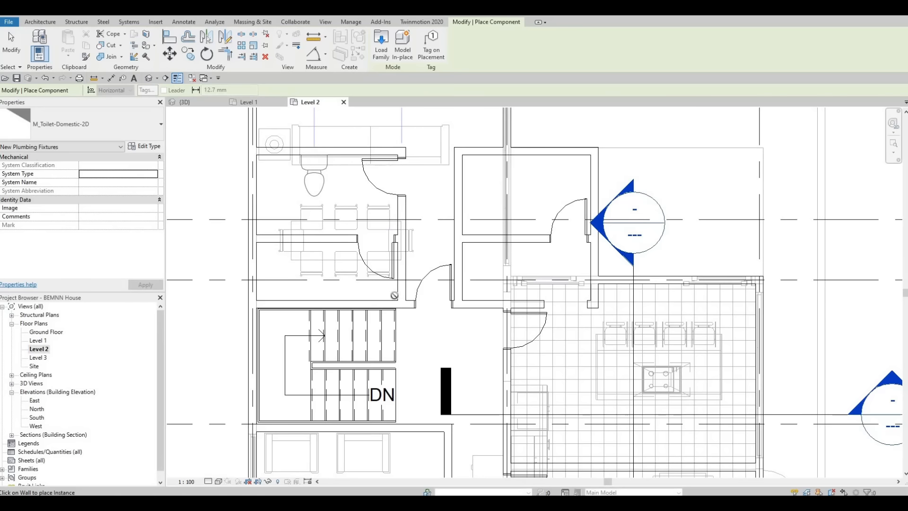
{"action": "left_click", "coordinate": [314, 158]}
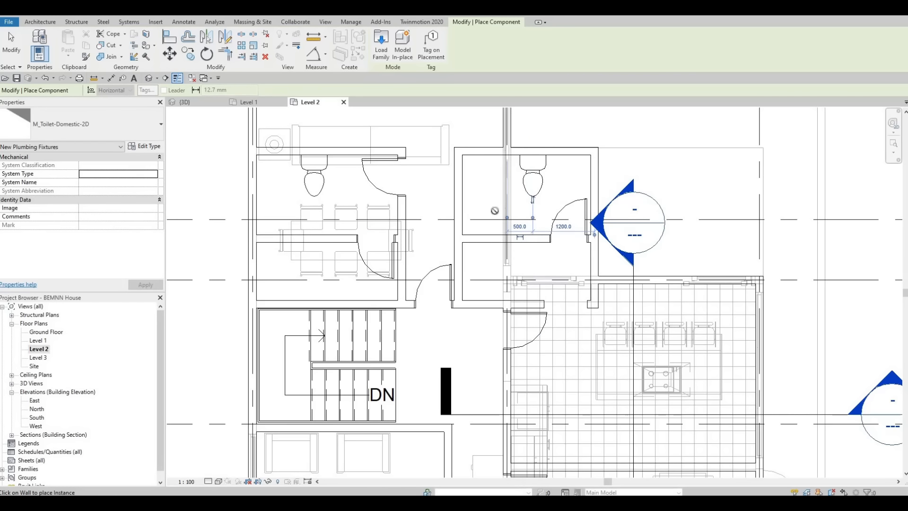
Place another M_Toilet-Domestic-2D on the east wall of the narrow southern bathroom and end placement.
{"action": "scroll", "coordinate": [494, 210], "scroll_direction": "down", "scroll_amount": 1}
{"action": "scroll", "coordinate": [511, 227], "scroll_direction": "down", "scroll_amount": 1}
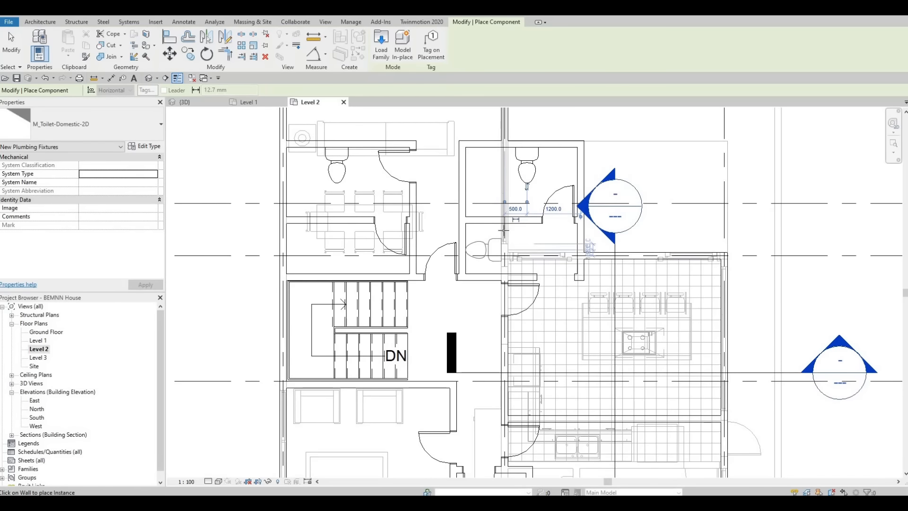
{"action": "scroll", "coordinate": [525, 203], "scroll_direction": "down", "scroll_amount": 2}
{"action": "middle_click_drag", "start_coordinate": [518, 410], "coordinate": [516, 273]}
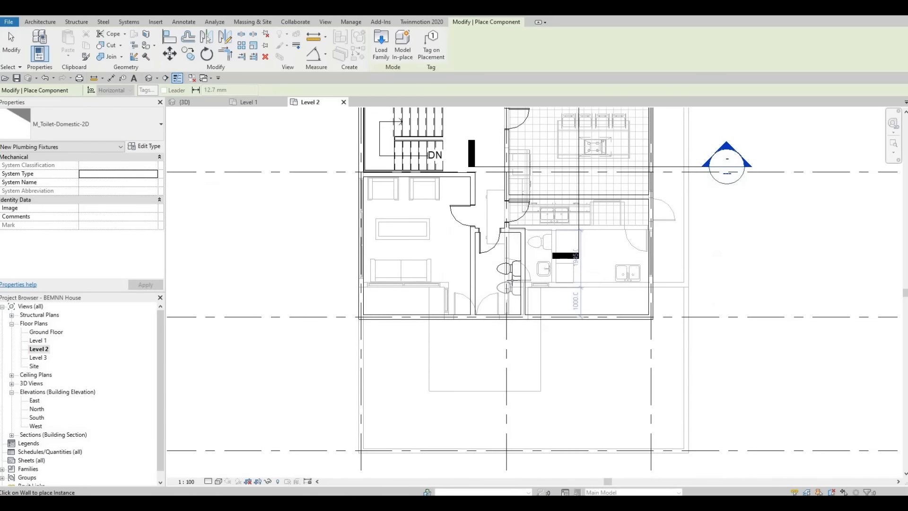
{"action": "scroll", "coordinate": [520, 276], "scroll_direction": "up", "scroll_amount": 2}
{"action": "key", "text": "Escape"}
{"action": "key", "text": "Escape"}
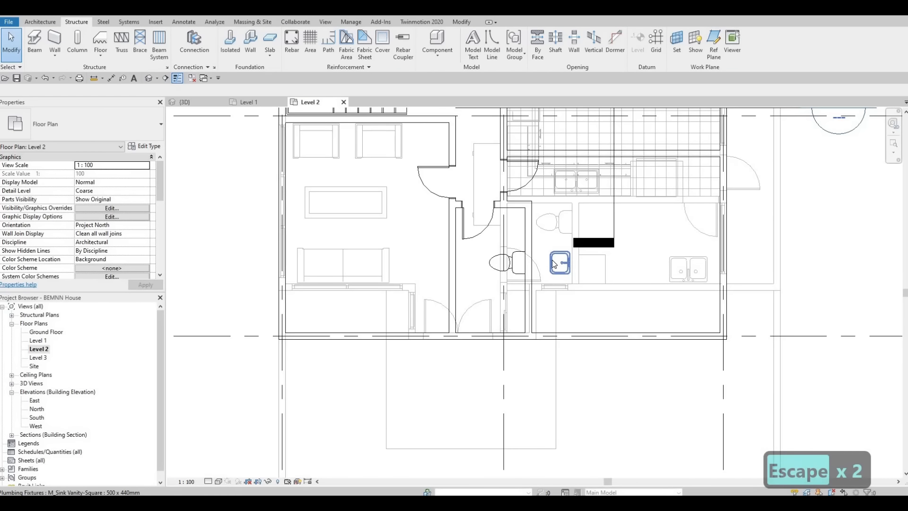
Create a similar 500 x 440mm M_Sink Vanity-Square from the underlaid sink and place it, rotated, on the southern bathroom's east wall north of the toilet.
{"action": "left_click", "coordinate": [551, 259]}
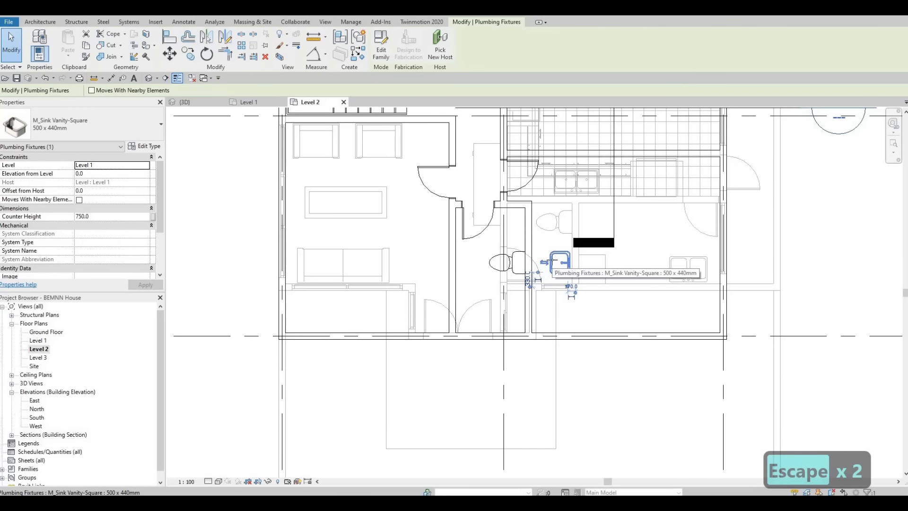
{"action": "key", "text": "c"}
{"action": "key", "text": "s"}
{"action": "scroll", "coordinate": [495, 243], "scroll_direction": "up", "scroll_amount": 2}
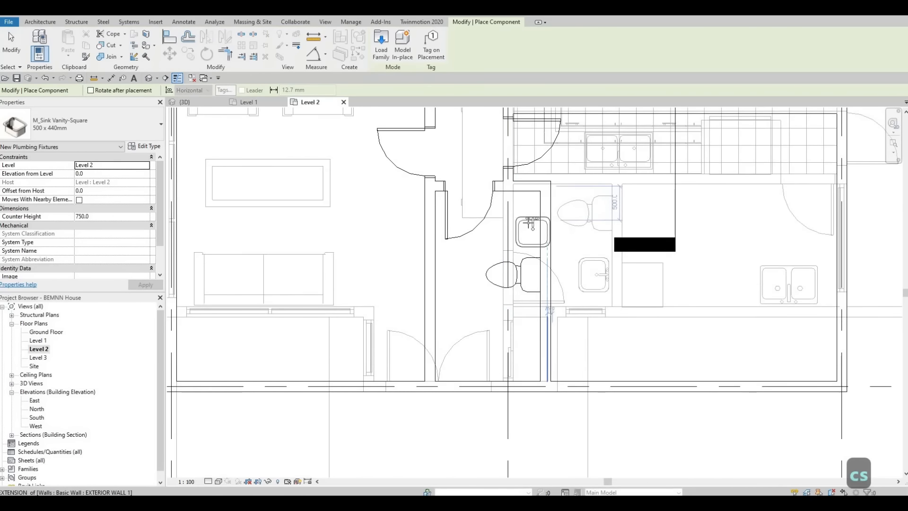
{"action": "key", "text": "space"}
{"action": "key", "text": "space"}
{"action": "key", "text": "space"}
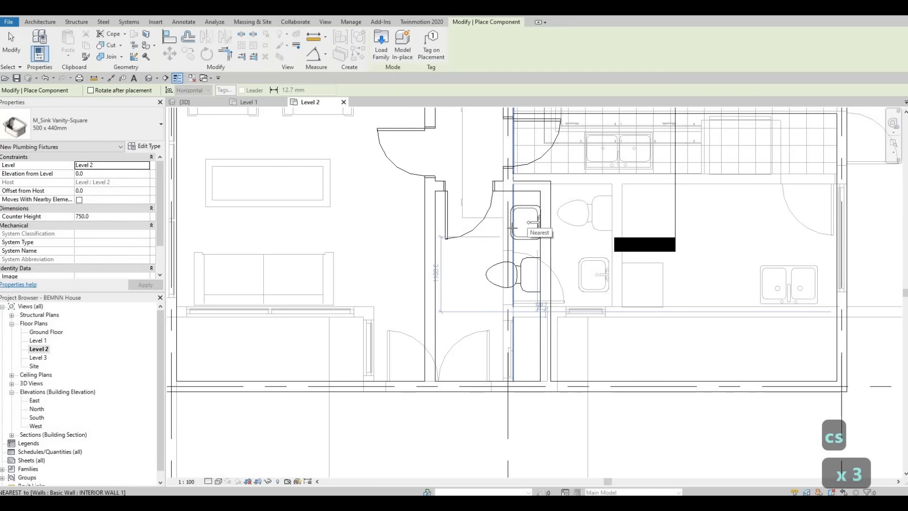
{"action": "scroll", "coordinate": [527, 222], "scroll_direction": "up", "scroll_amount": 2}
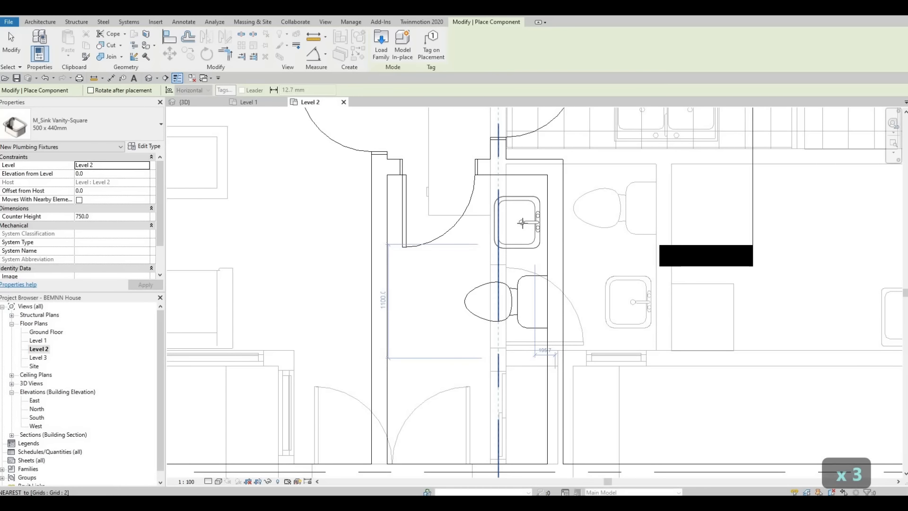
{"action": "left_click", "coordinate": [522, 222]}
Rotate another square vanity sink and place it on the northeast bathroom's north wall, east of the toilet.
{"action": "scroll", "coordinate": [473, 208], "scroll_direction": "down", "scroll_amount": 2}
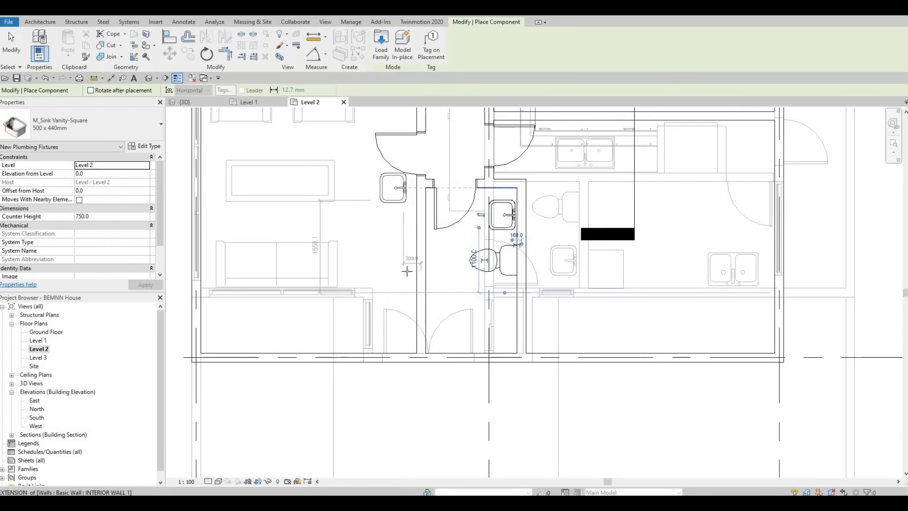
{"action": "middle_click_drag", "start_coordinate": [422, 335], "coordinate": [432, 443]}
{"action": "scroll", "coordinate": [437, 454], "scroll_direction": "down", "scroll_amount": 2}
{"action": "middle_click_drag", "start_coordinate": [440, 316], "coordinate": [441, 459]}
{"action": "scroll", "coordinate": [528, 225], "scroll_direction": "up", "scroll_amount": 3}
{"action": "key", "text": "space"}
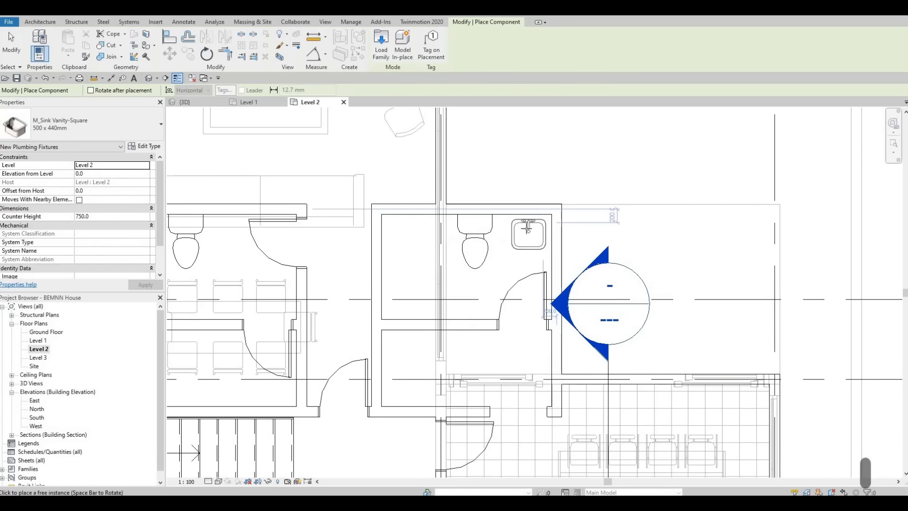
{"action": "scroll", "coordinate": [519, 227], "scroll_direction": "up", "scroll_amount": 2}
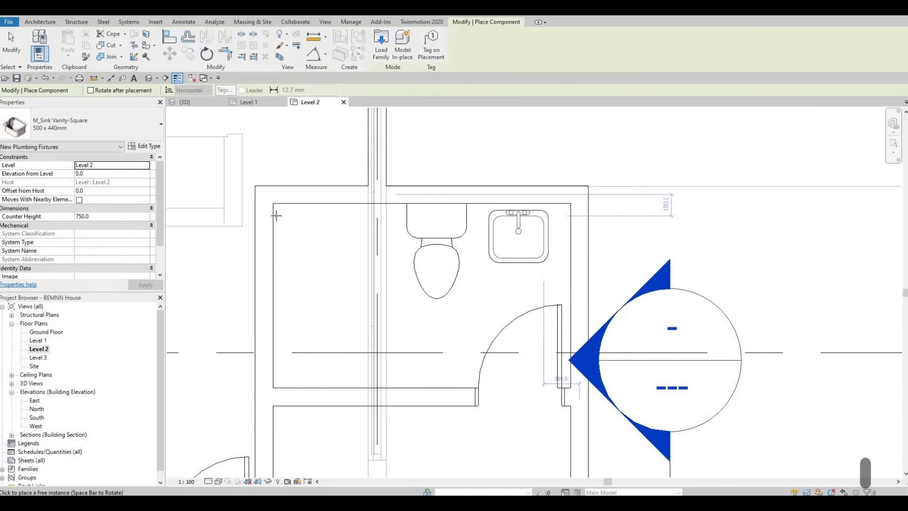
{"action": "left_click", "coordinate": [518, 229]}
Place a square vanity sink on the northwest bathroom's north wall between the toilet and the door, and end placement.
{"action": "scroll", "coordinate": [453, 212], "scroll_direction": "down", "scroll_amount": 2}
{"action": "middle_click_drag", "start_coordinate": [265, 220], "coordinate": [552, 209]}
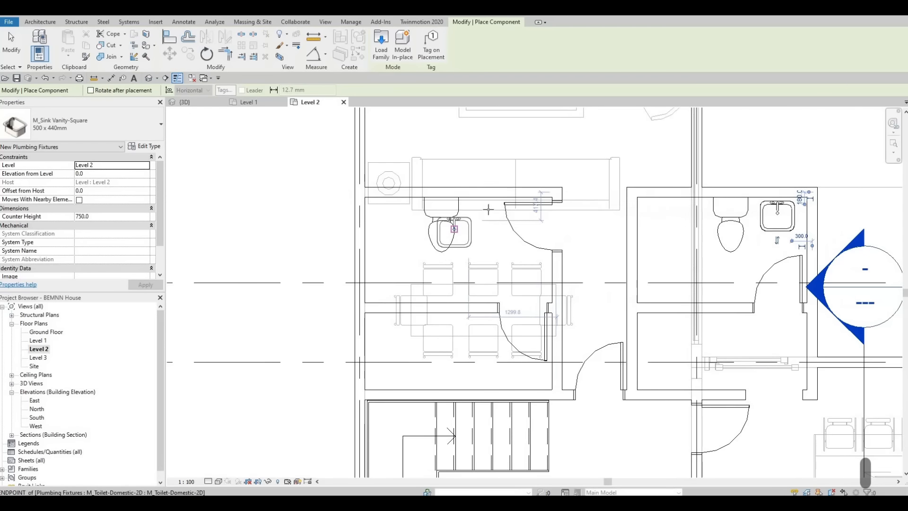
{"action": "scroll", "coordinate": [488, 210], "scroll_direction": "up", "scroll_amount": 2}
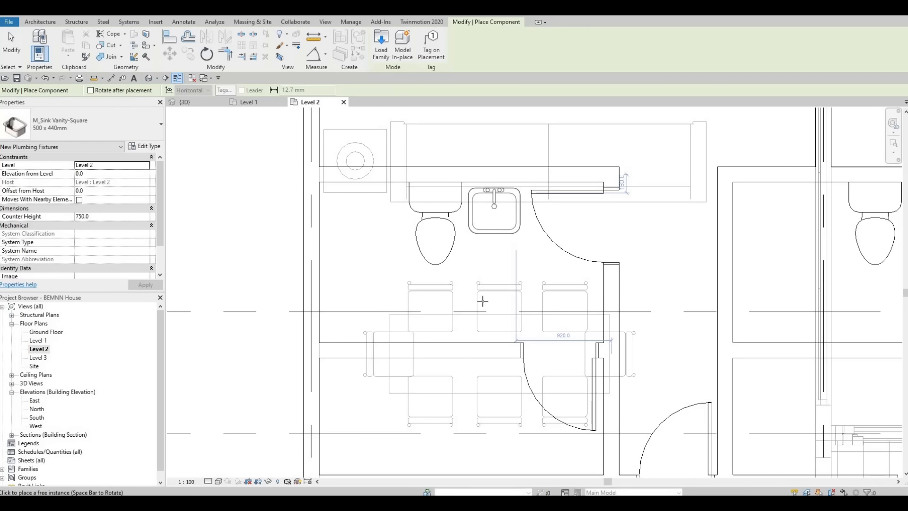
{"action": "key", "text": "space"}
{"action": "key", "text": "space"}
{"action": "key", "text": "space"}
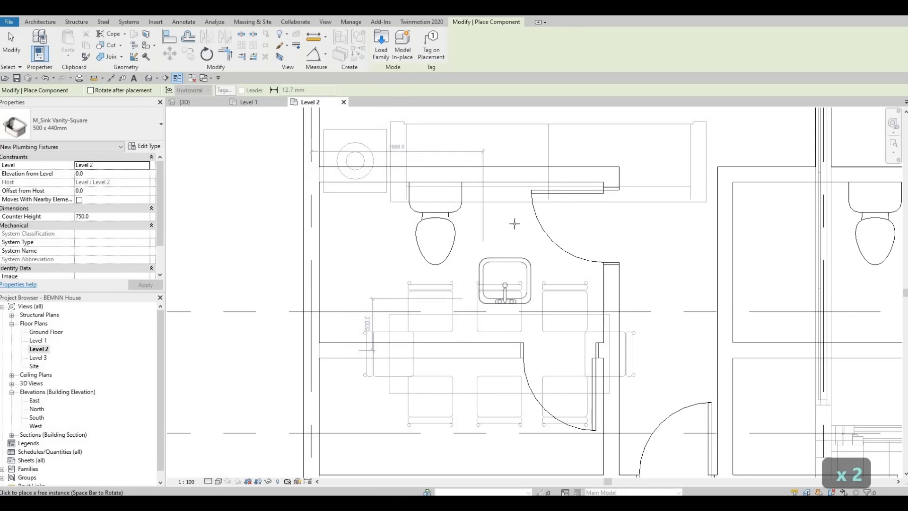
{"action": "key", "text": "space"}
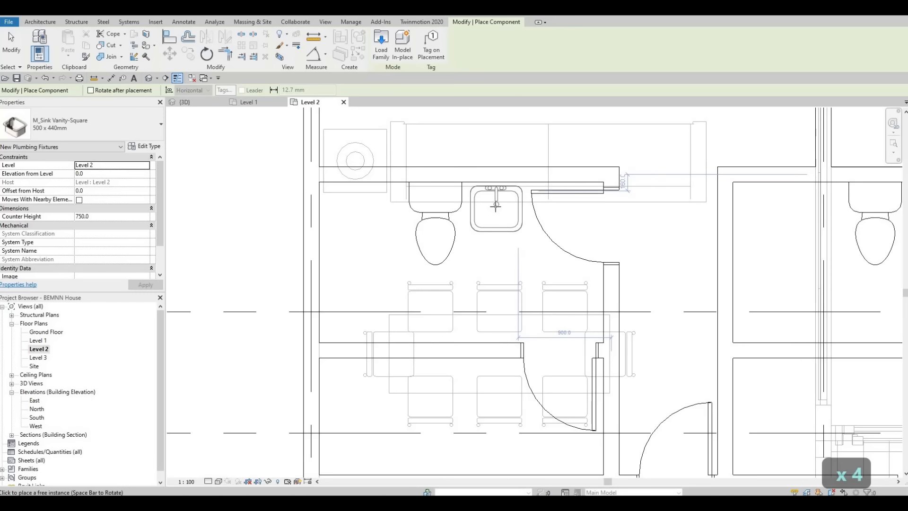
{"action": "left_click", "coordinate": [496, 208]}
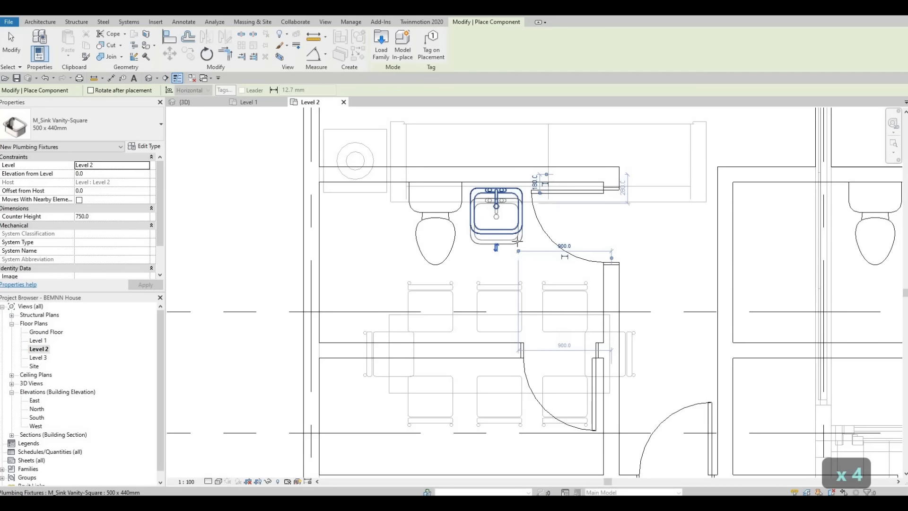
{"action": "key", "text": "Escape"}
{"action": "key", "text": "Escape"}
{"action": "key", "text": "Escape"}
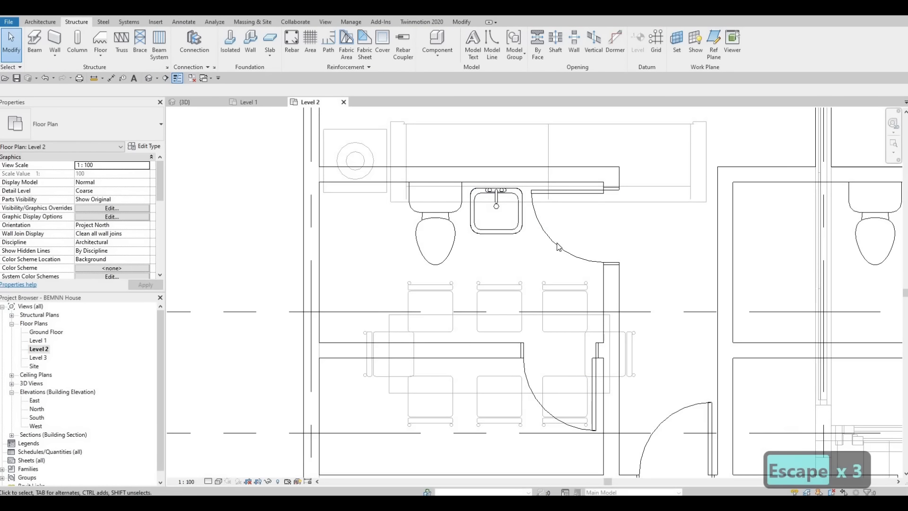
Flip the hand of the northwest bathroom's 700 x 2000mm door and move it south to about 1100 mm from the north wall.
{"action": "left_click", "coordinate": [559, 246]}
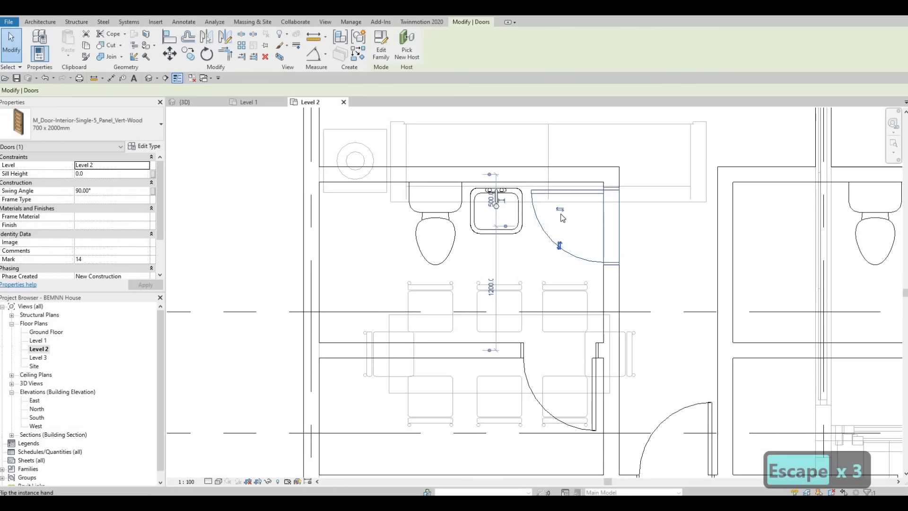
{"action": "left_click", "coordinate": [559, 244]}
{"action": "left_click_drag", "start_coordinate": [573, 260], "coordinate": [573, 320]}
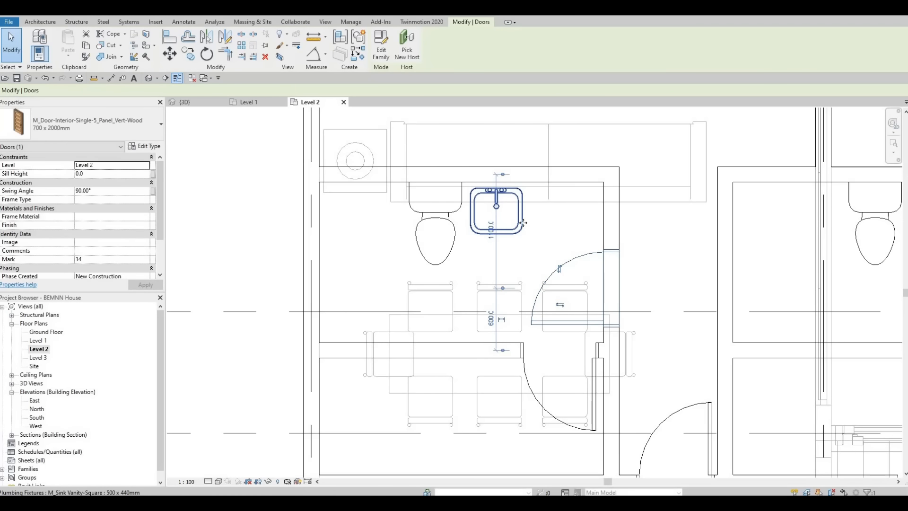
Shift the northwest bathroom's sink east toward the corner and reposition the toilet about 1530 mm from the west wall.
{"action": "left_click_drag", "start_coordinate": [523, 221], "coordinate": [581, 217]}
{"action": "left_click_drag", "start_coordinate": [461, 201], "coordinate": [505, 201]}
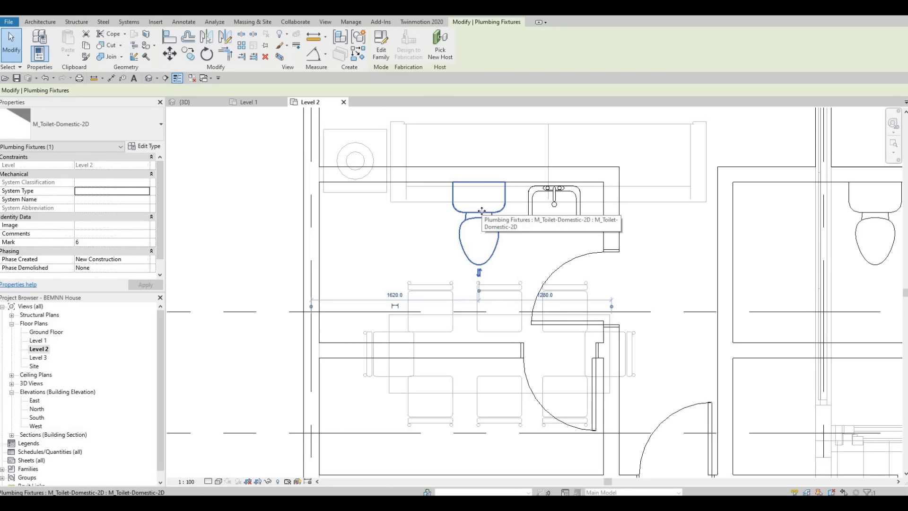
{"action": "key", "text": "Left"}
{"action": "key", "text": "Left"}
{"action": "key", "text": "Left"}
{"action": "key", "text": "Left"}
{"action": "key", "text": "Left"}
{"action": "key", "text": "Left"}
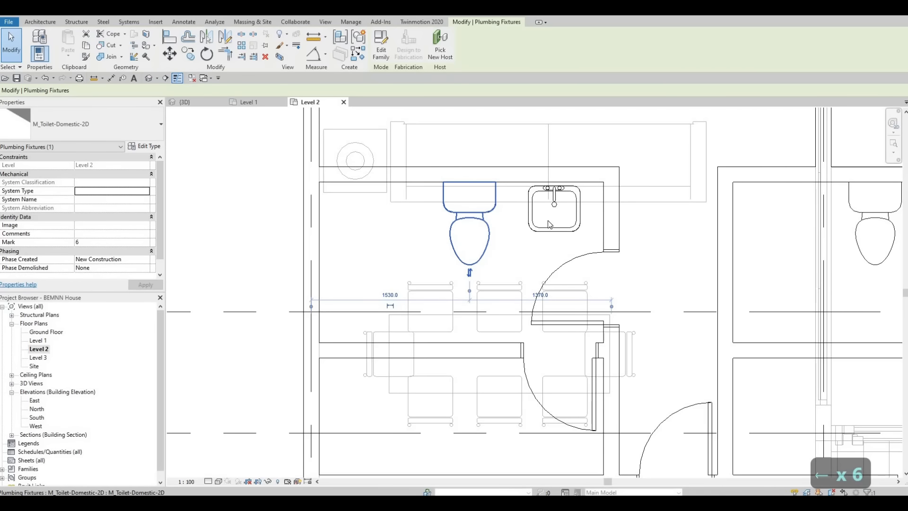
Nudge the northwest bathroom's square vanity sink slightly west, to about 370 mm from the east wall.
{"action": "key", "text": "Escape"}
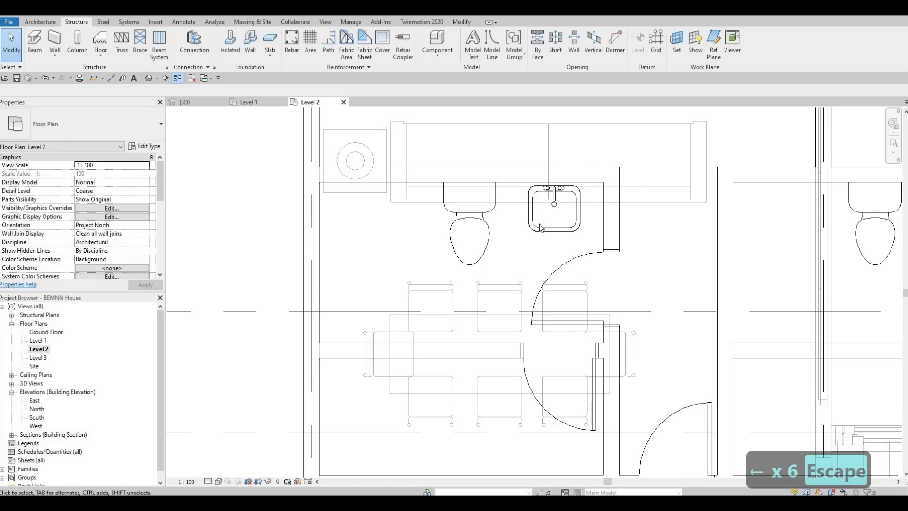
{"action": "key", "text": "Left"}
{"action": "key", "text": "Escape"}
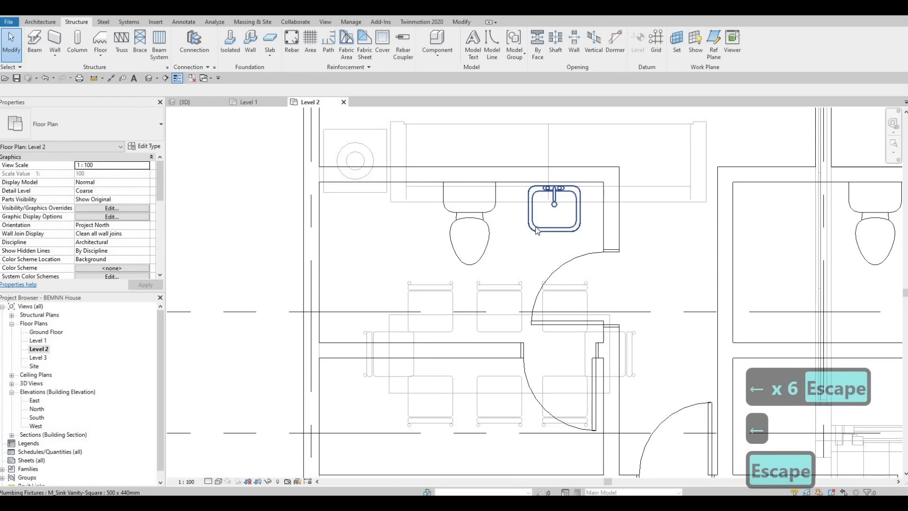
{"action": "left_click", "coordinate": [534, 226]}
{"action": "key", "text": "Left"}
{"action": "key", "text": "Left"}
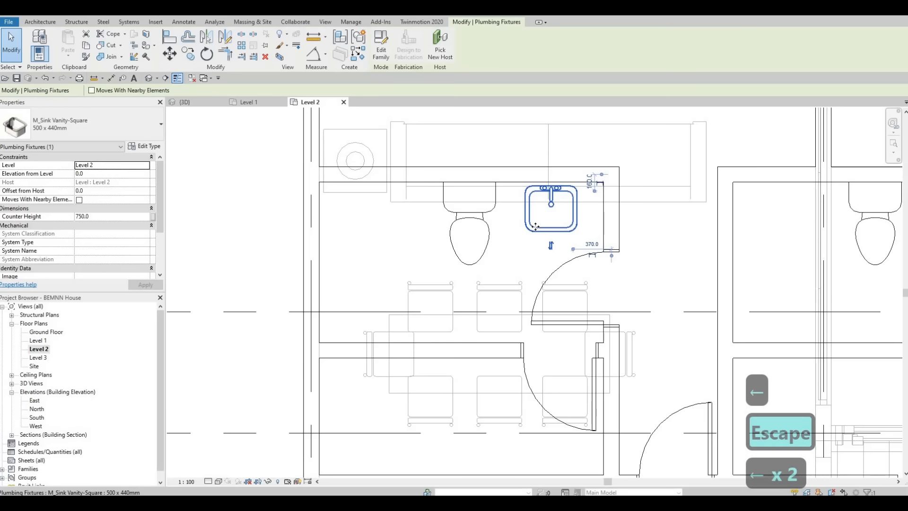
{"action": "key", "text": "Escape"}
{"action": "key", "text": "Escape"}
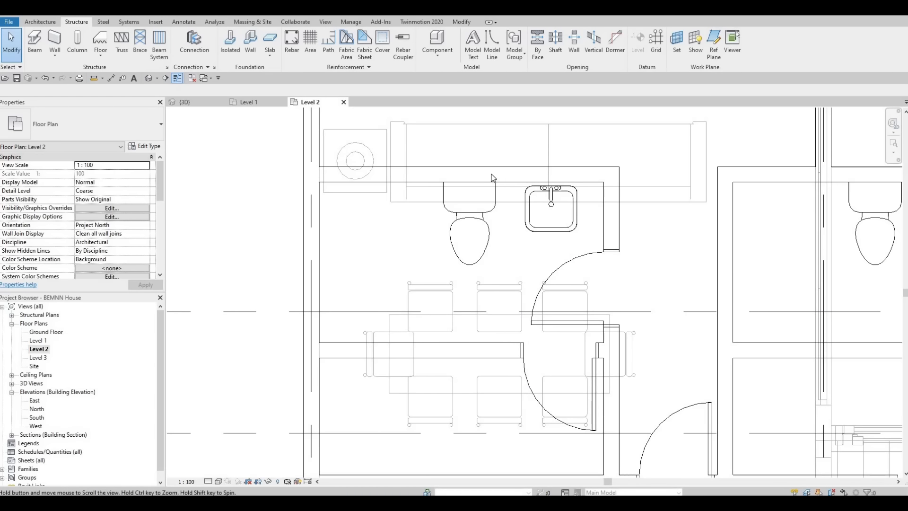
Look over the Level 2 plan from the bathrooms to the southern rooms and back to the north room.
{"action": "scroll", "coordinate": [491, 178], "scroll_direction": "down", "scroll_amount": 5, "text": "ctrl"}
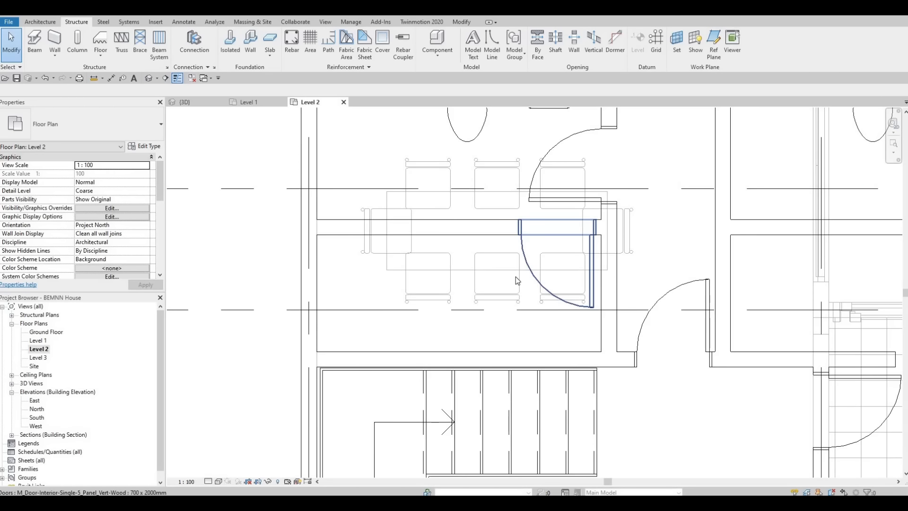
{"action": "scroll", "coordinate": [559, 308], "scroll_direction": "down", "scroll_amount": 3}
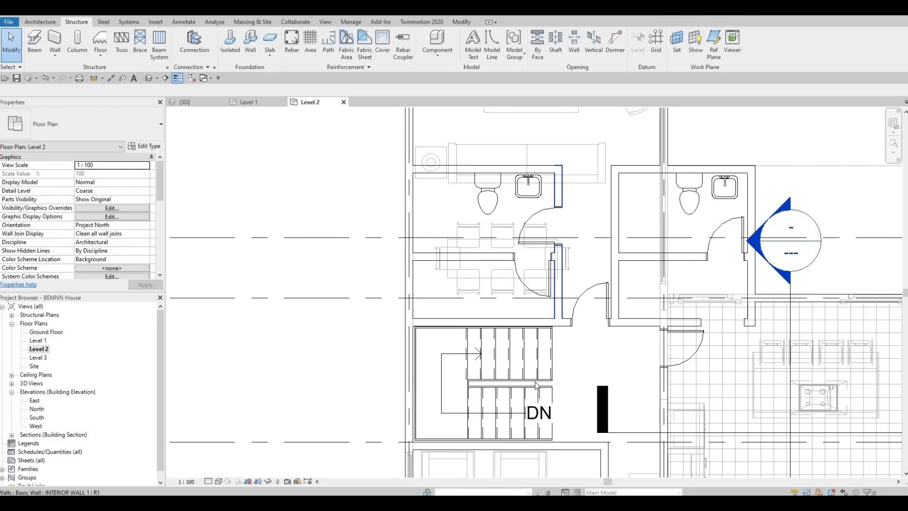
{"action": "scroll", "coordinate": [551, 288], "scroll_direction": "up", "scroll_amount": 3, "text": "ctrl"}
{"action": "scroll", "coordinate": [551, 288], "scroll_direction": "down", "scroll_amount": 10, "text": "ctrl"}
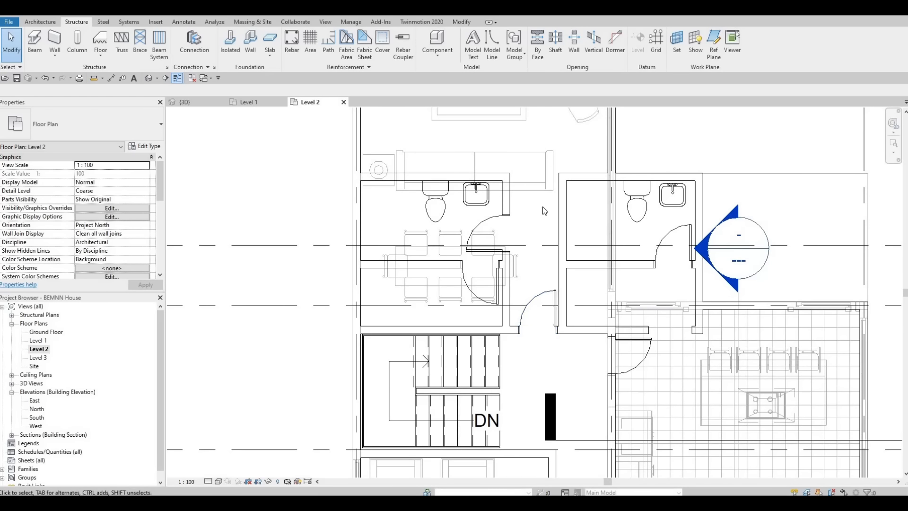
{"action": "scroll", "coordinate": [566, 306], "scroll_direction": "up", "scroll_amount": 2, "text": "ctrl"}
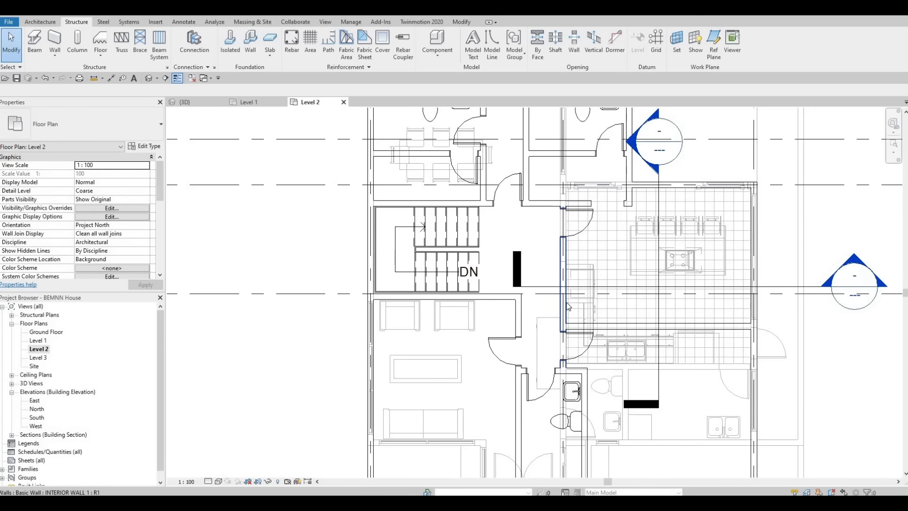
{"action": "scroll", "coordinate": [517, 469], "scroll_direction": "up", "scroll_amount": 8, "text": "ctrl"}
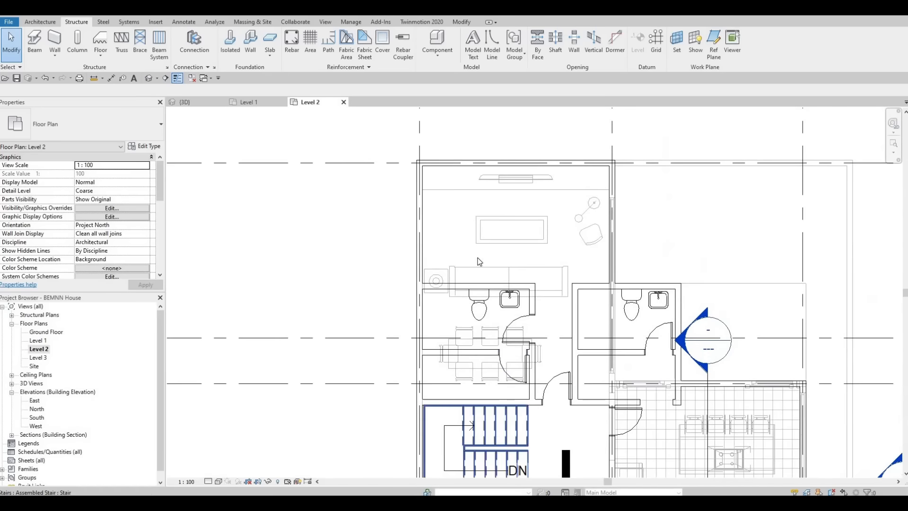
Create a 0610 x 0610 x 0762mm night stand similar to the underlay's and place it against the north room's north wall, near the west corner.
{"action": "scroll", "coordinate": [412, 284], "scroll_direction": "up", "scroll_amount": 2}
{"action": "scroll", "coordinate": [413, 279], "scroll_direction": "up", "scroll_amount": 1}
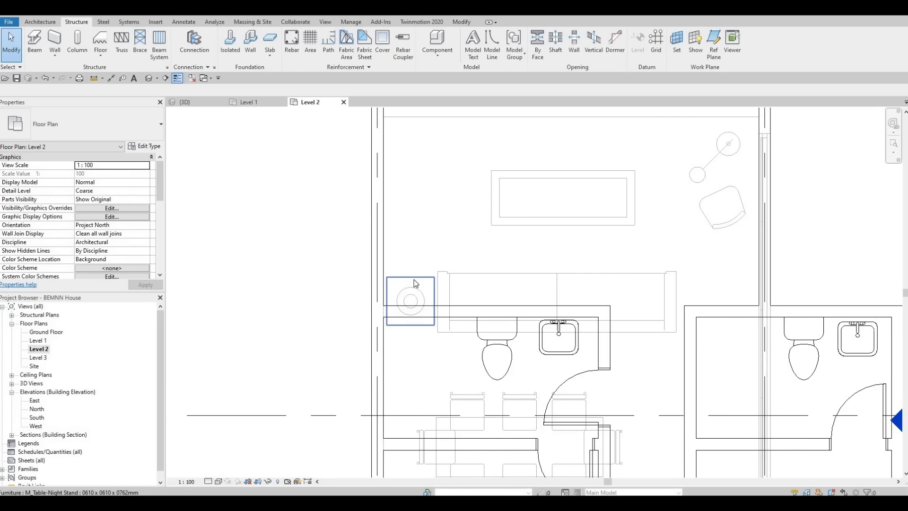
{"action": "left_click", "coordinate": [414, 279]}
{"action": "key", "text": "c"}
{"action": "key", "text": "s"}
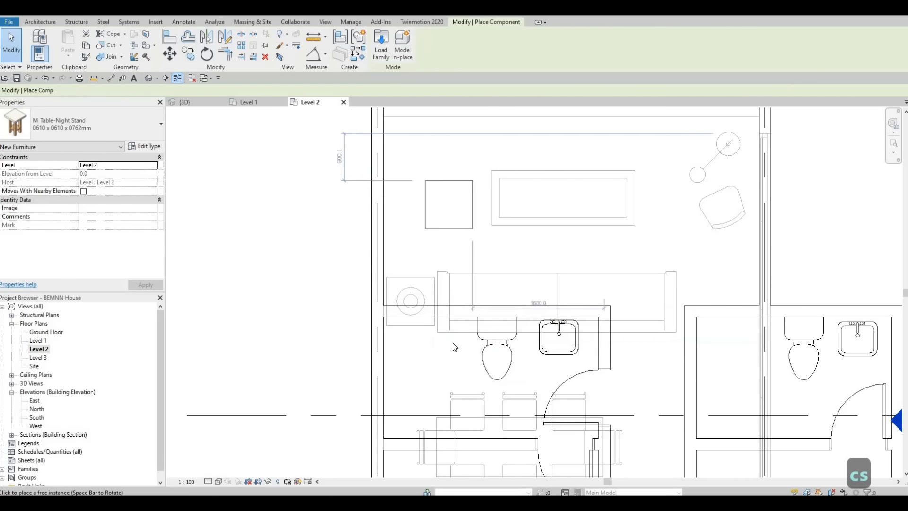
{"action": "scroll", "coordinate": [473, 246], "scroll_direction": "up", "scroll_amount": 5}
{"action": "scroll", "coordinate": [465, 232], "scroll_direction": "up", "scroll_amount": 3}
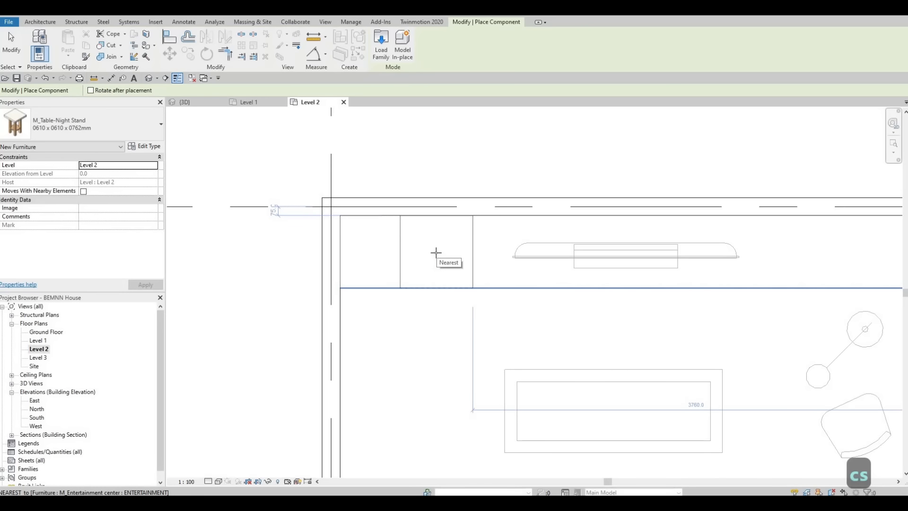
{"action": "left_click", "coordinate": [436, 282]}
{"action": "key", "text": "Escape"}
{"action": "scroll", "coordinate": [438, 279], "scroll_direction": "down", "scroll_amount": 1}
{"action": "key", "text": "Escape"}
Create a table lamp similar to the underlay's 60W - 120V lamp and place it centred on the new night stand.
{"action": "middle_click_drag", "start_coordinate": [441, 305], "coordinate": [462, 148]}
{"action": "left_click", "coordinate": [422, 331]}
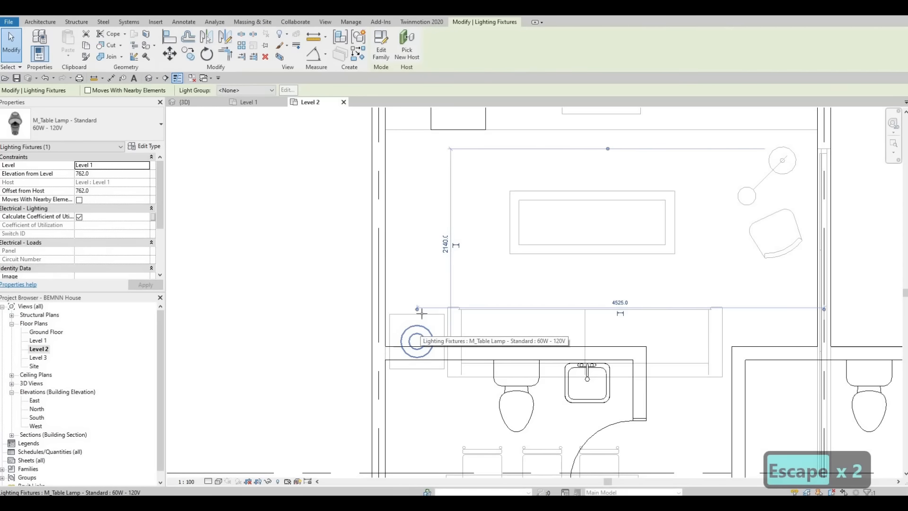
{"action": "key", "text": "c"}
{"action": "key", "text": "s"}
{"action": "scroll", "coordinate": [436, 251], "scroll_direction": "up", "scroll_amount": 3}
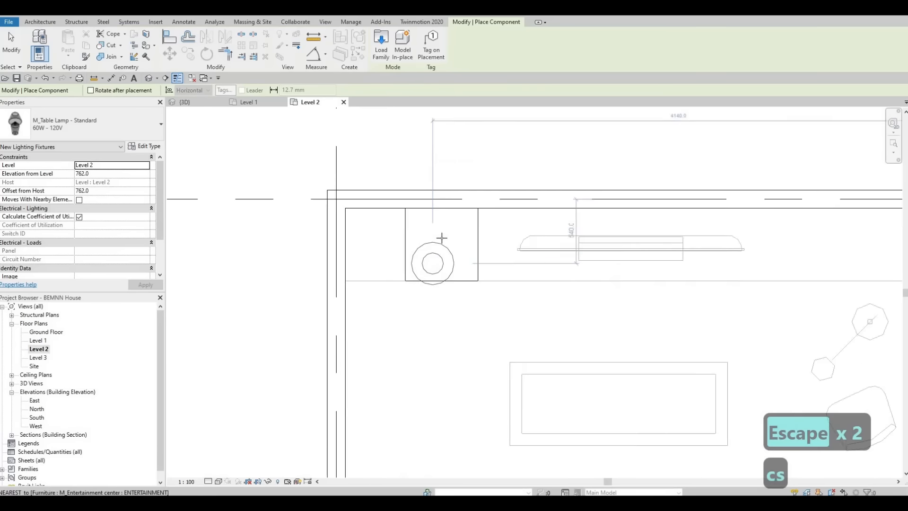
{"action": "scroll", "coordinate": [428, 367], "scroll_direction": "down", "scroll_amount": 5}
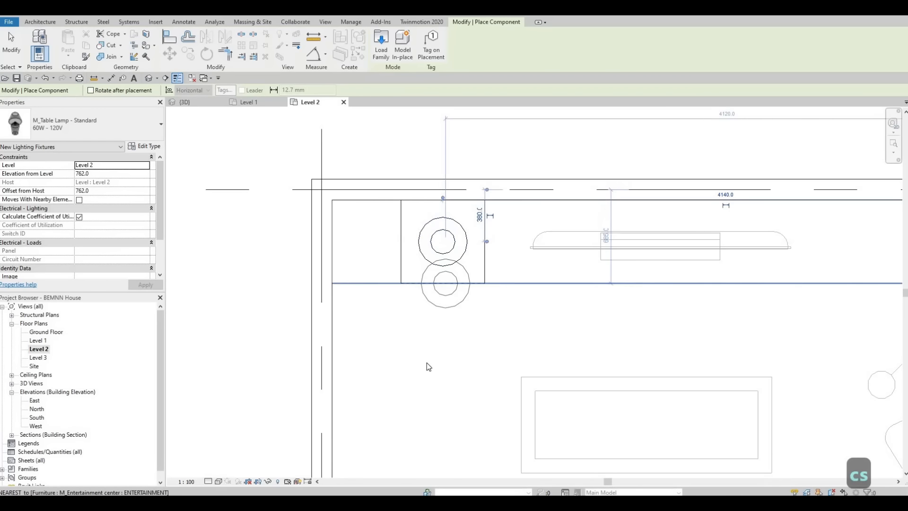
{"action": "key", "text": "Escape"}
{"action": "key", "text": "Escape"}
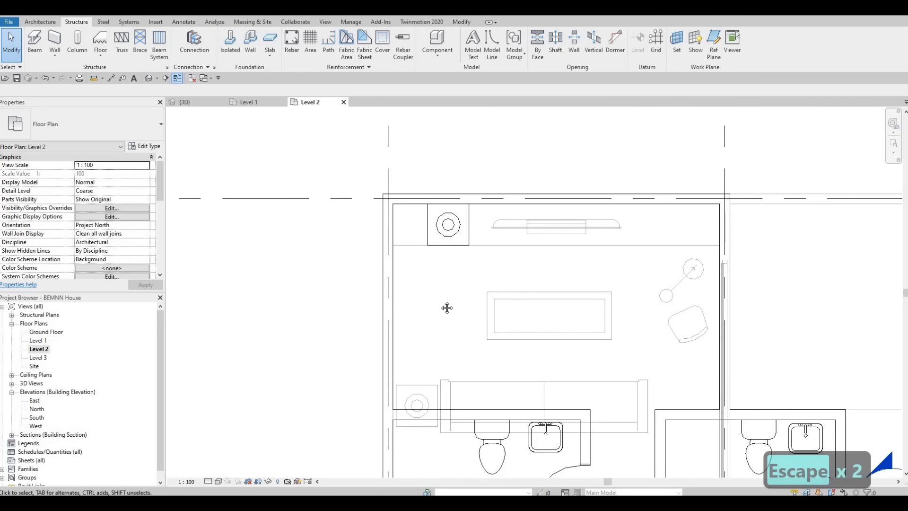
Examine the southern rooms, the stair area and the bathrooms of the Level 2 plan.
{"action": "scroll", "coordinate": [507, 225], "scroll_direction": "down", "scroll_amount": 2}
{"action": "middle_click_drag", "start_coordinate": [563, 356], "coordinate": [542, 173]}
{"action": "key", "text": "Escape"}
{"action": "middle_click_drag", "start_coordinate": [517, 348], "coordinate": [459, 49]}
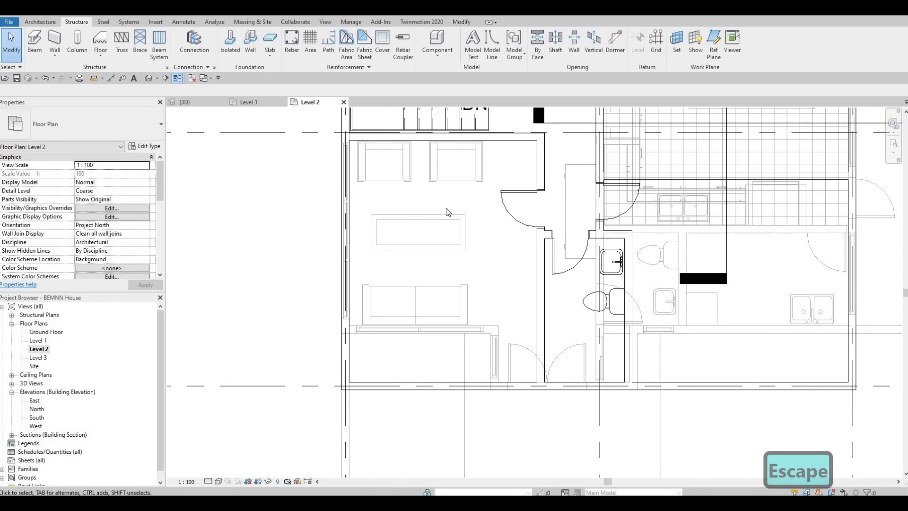
{"action": "middle_click_drag", "start_coordinate": [613, 207], "coordinate": [586, 222]}
{"action": "middle_click_drag", "start_coordinate": [648, 241], "coordinate": [632, 320]}
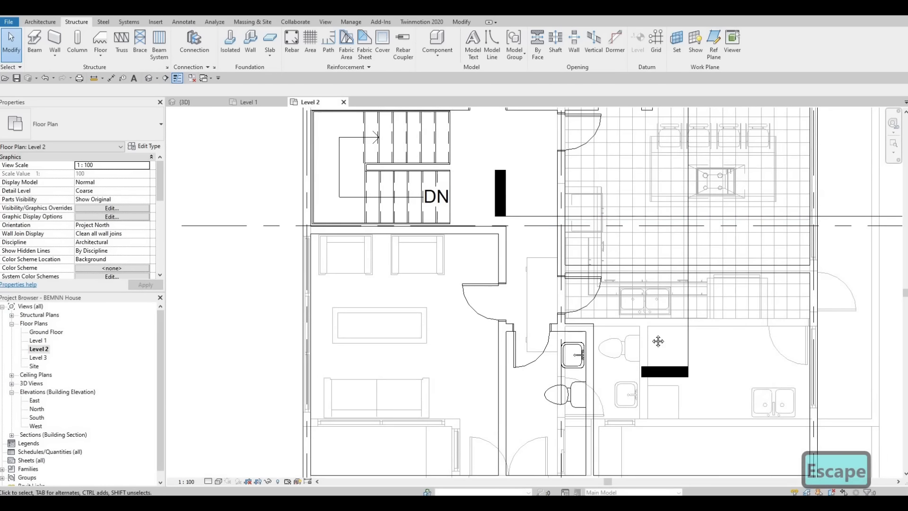
{"action": "middle_click_drag", "start_coordinate": [573, 226], "coordinate": [573, 430]}
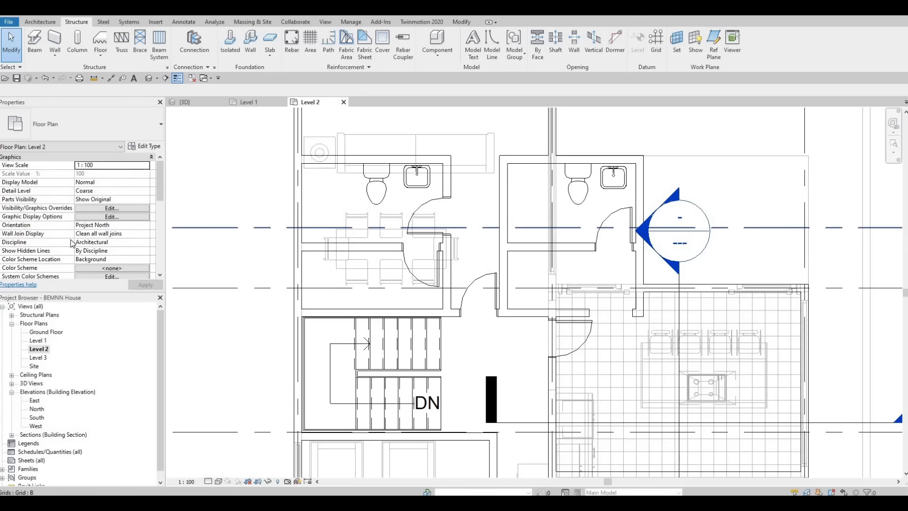
Turn off the Level 2 view's underlay by setting its base level range to None and applying it.
{"action": "scroll", "coordinate": [151, 186], "scroll_direction": "down", "scroll_amount": 5}
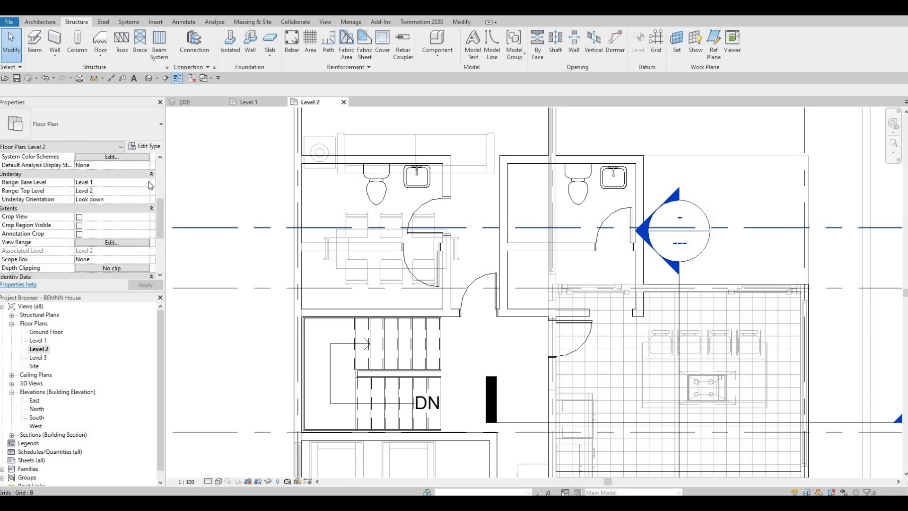
{"action": "left_click", "coordinate": [109, 182]}
{"action": "left_click", "coordinate": [85, 190]}
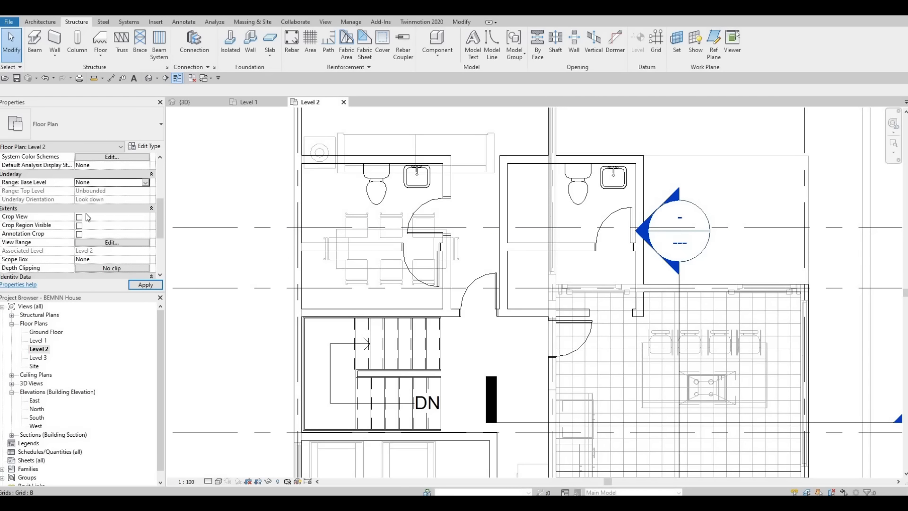
{"action": "left_click", "coordinate": [141, 285]}
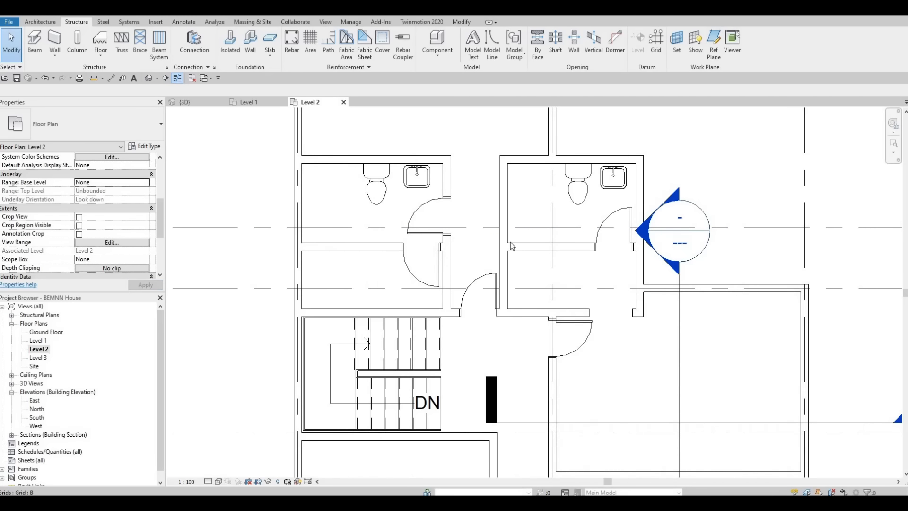
{"action": "scroll", "coordinate": [431, 269], "scroll_direction": "down", "scroll_amount": 3}
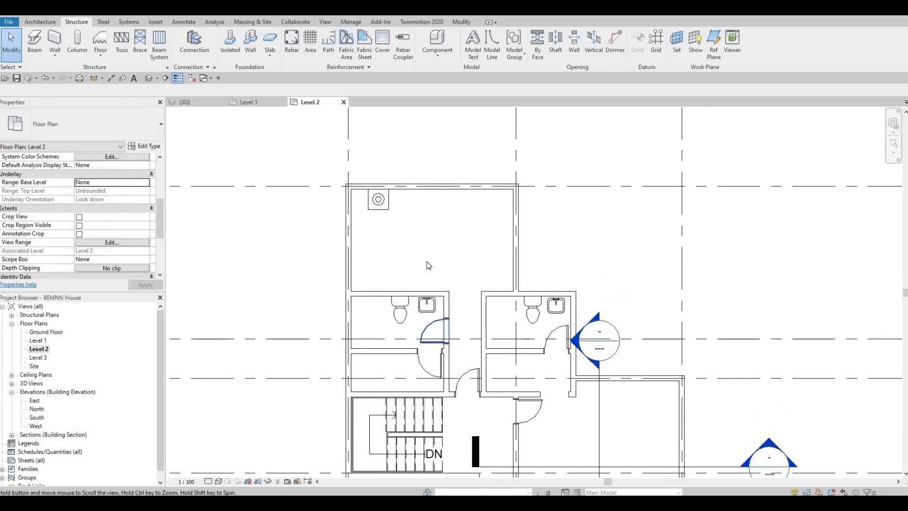
{"action": "key", "text": "Escape"}
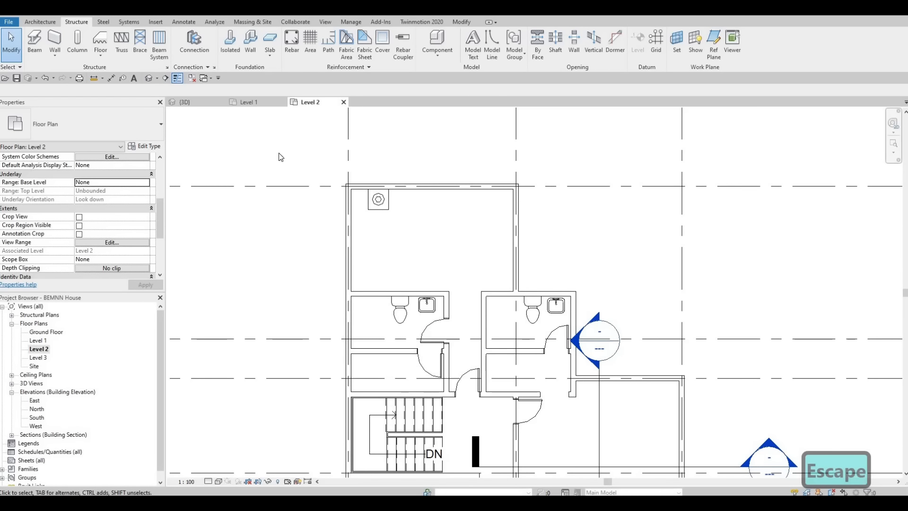
Load the M_Bed-Box family from the library's Furniture > Beds folder.
{"action": "left_click", "coordinate": [156, 23]}
{"action": "left_click", "coordinate": [388, 45]}
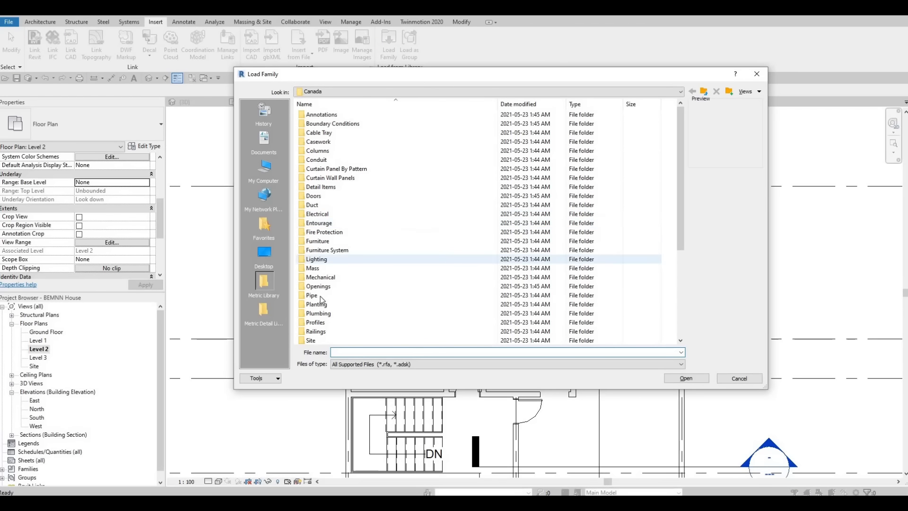
{"action": "double_click", "coordinate": [328, 242]}
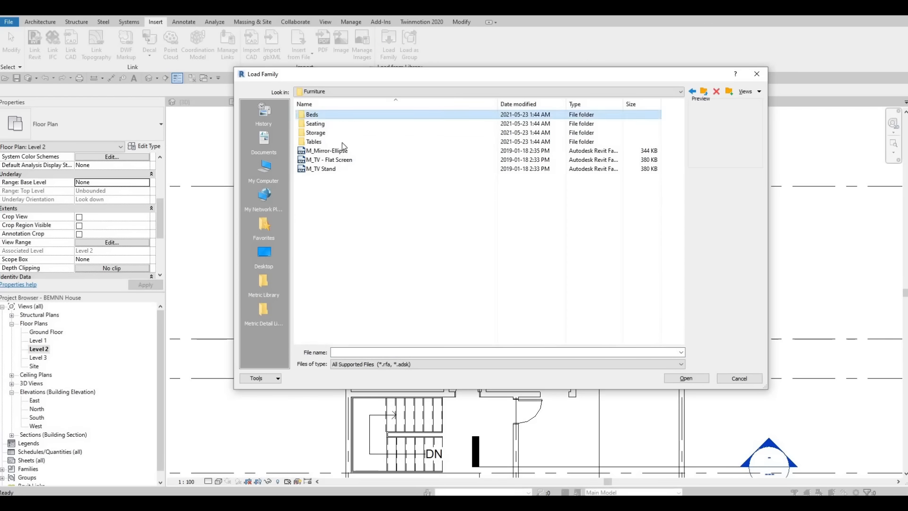
{"action": "double_click", "coordinate": [330, 115]}
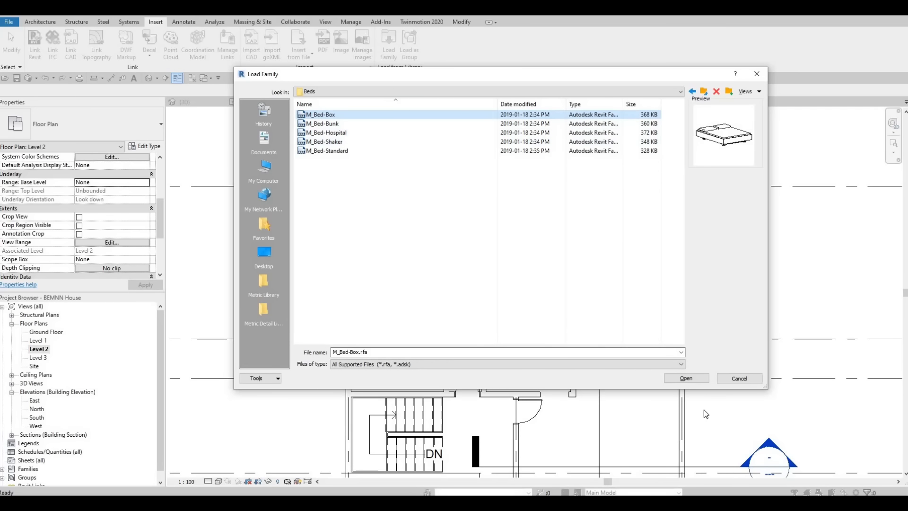
{"action": "left_click", "coordinate": [687, 379]}
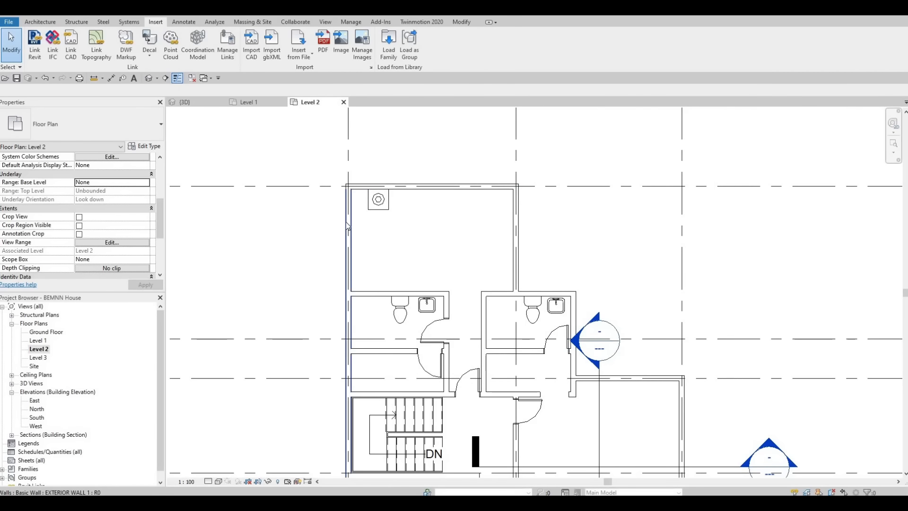
Start placing the M_Bed-Box component and choose the 1525 x 2007mm - Queen type.
{"action": "key", "text": "c"}
{"action": "key", "text": "m"}
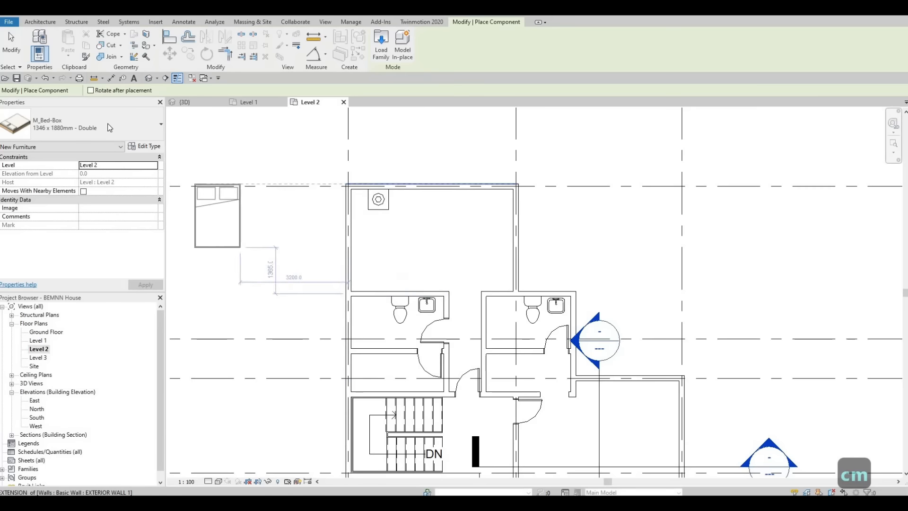
{"action": "left_click", "coordinate": [109, 128]}
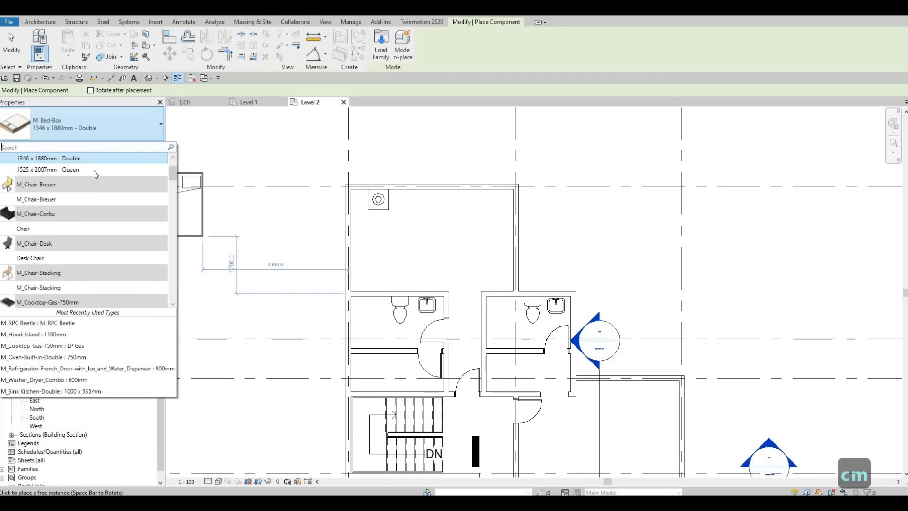
{"action": "scroll", "coordinate": [425, 220], "scroll_direction": "up", "scroll_amount": 3}
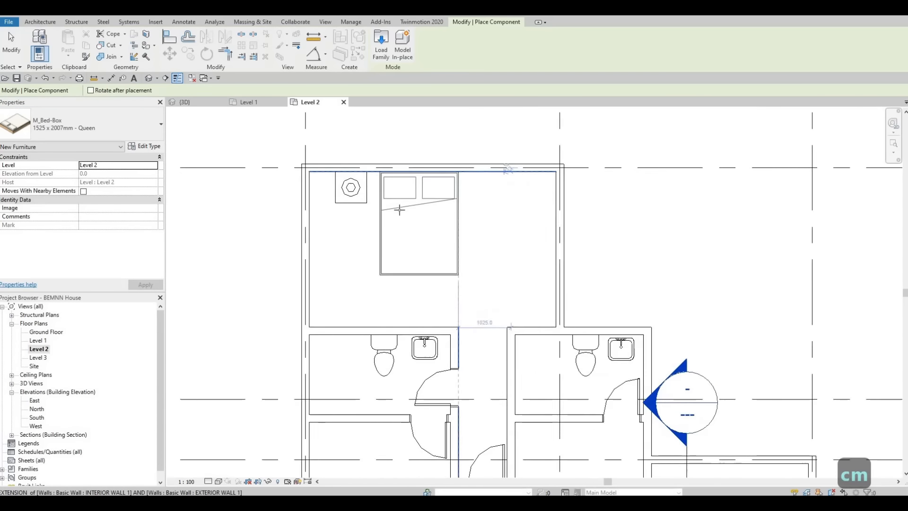
{"action": "scroll", "coordinate": [397, 210], "scroll_direction": "up", "scroll_amount": 1}
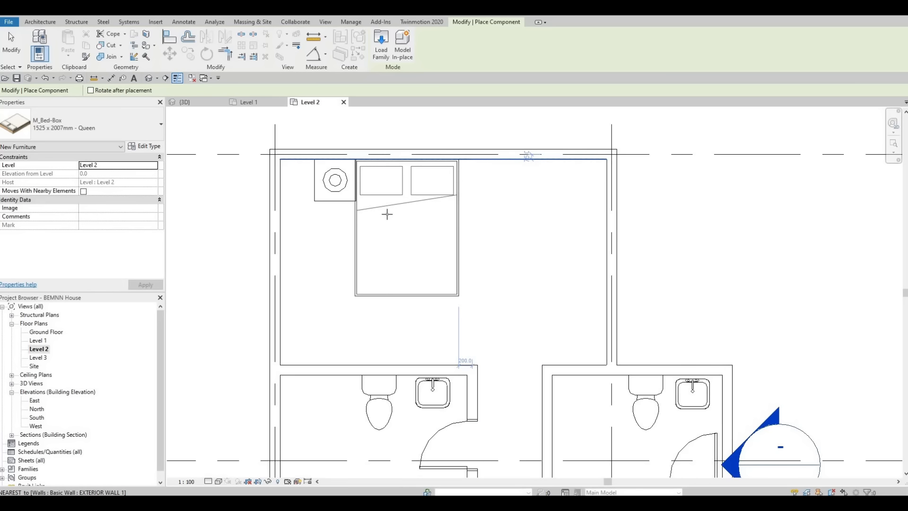
Rotate the queen bed and place it with its headboard against the north room's south wall, leaving night stand space on the west side.
{"action": "key", "text": "space"}
{"action": "key", "text": "space"}
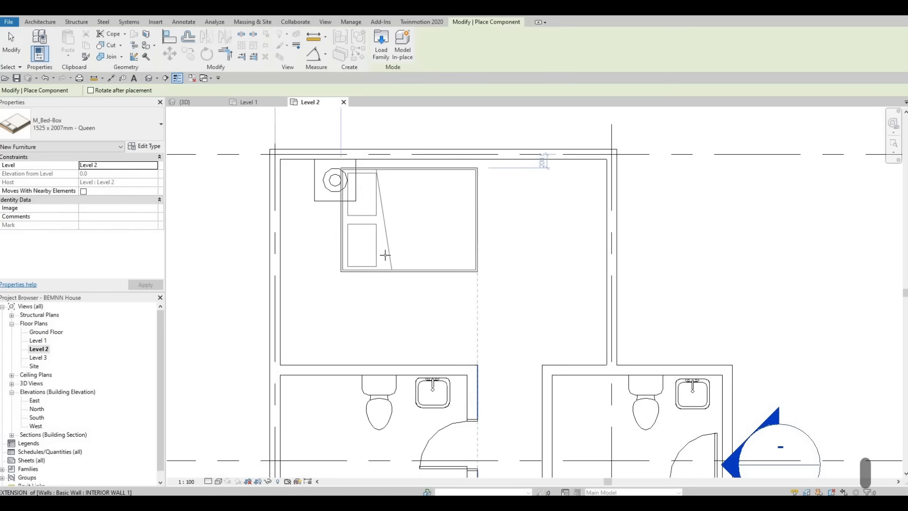
{"action": "key", "text": "space"}
{"action": "key", "text": "space"}
{"action": "key", "text": "space"}
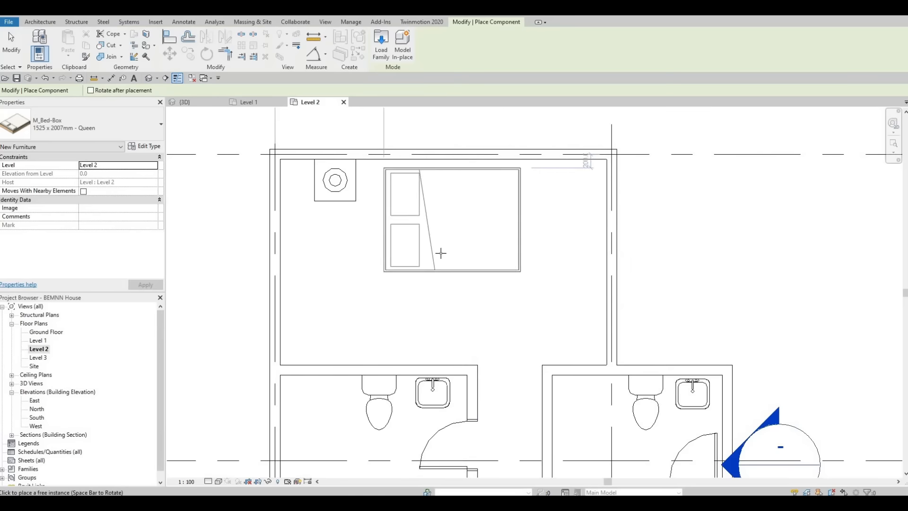
{"action": "key", "text": "space"}
{"action": "key", "text": "space"}
{"action": "key", "text": "space"}
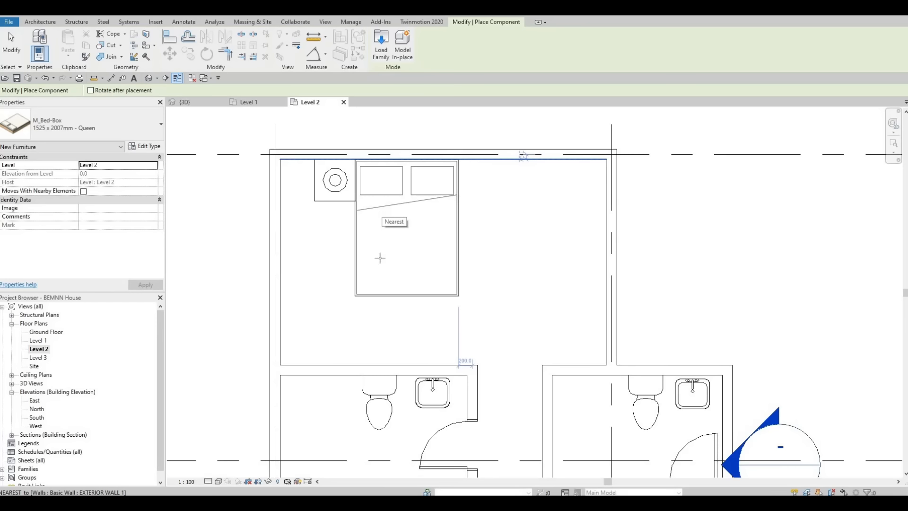
{"action": "key", "text": "space"}
{"action": "key", "text": "space"}
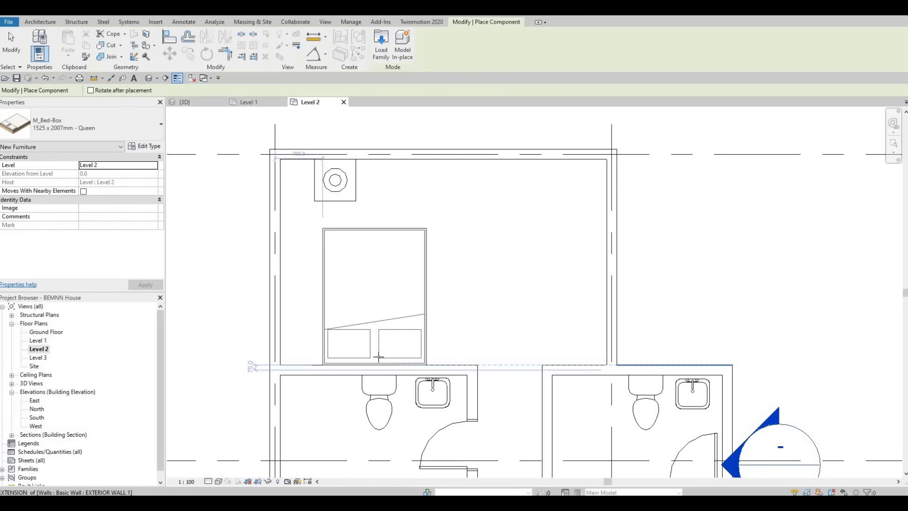
{"action": "middle_click_drag", "start_coordinate": [405, 335], "coordinate": [420, 267]}
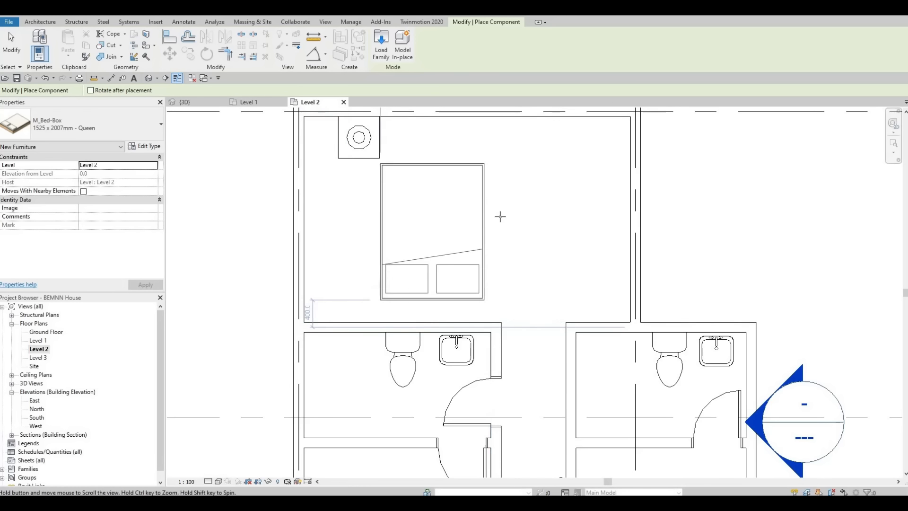
{"action": "scroll", "coordinate": [500, 217], "scroll_direction": "down", "scroll_amount": 1}
{"action": "scroll", "coordinate": [580, 375], "scroll_direction": "up", "scroll_amount": 1}
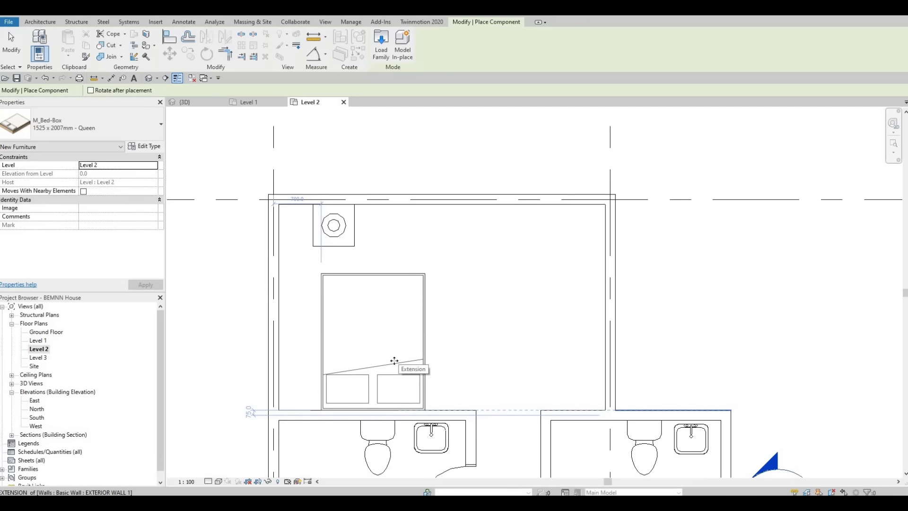
{"action": "left_click", "coordinate": [394, 361]}
{"action": "key", "text": "Escape"}
{"action": "key", "text": "Escape"}
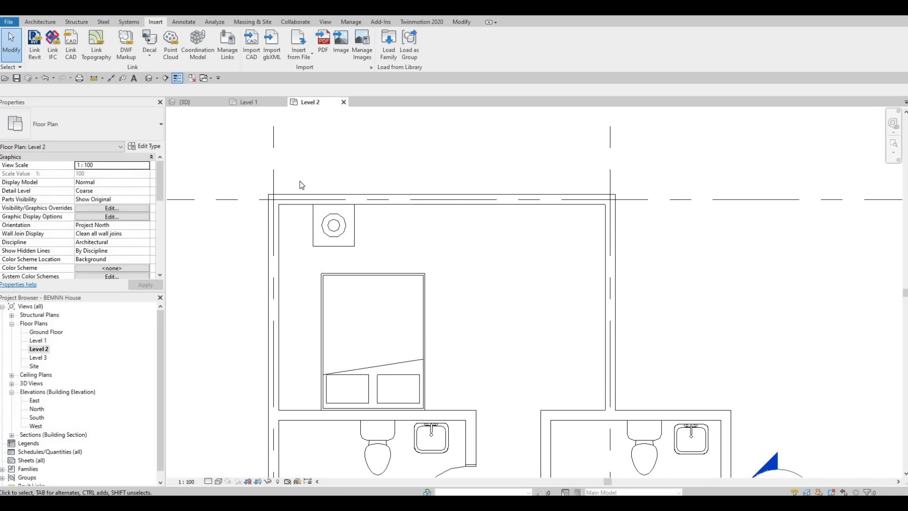
{"action": "left_click_drag", "start_coordinate": [302, 170], "coordinate": [370, 259]}
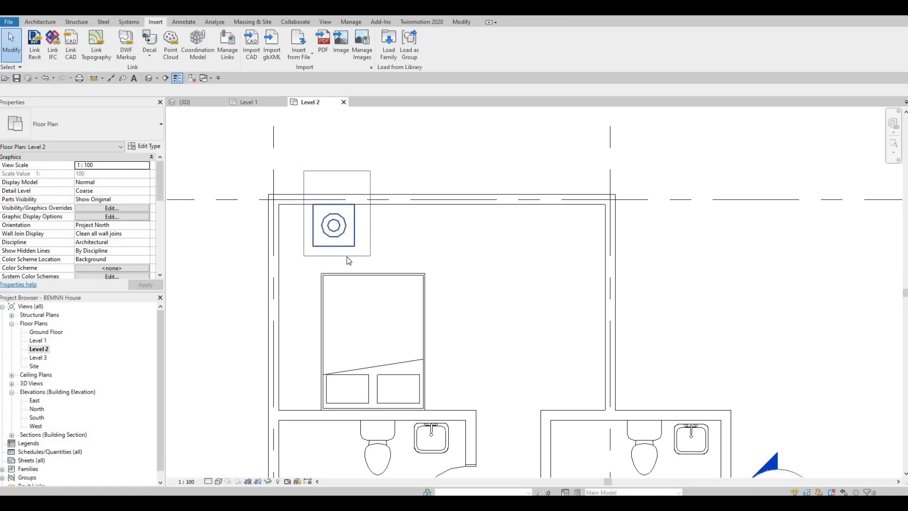
{"action": "key", "text": "v"}
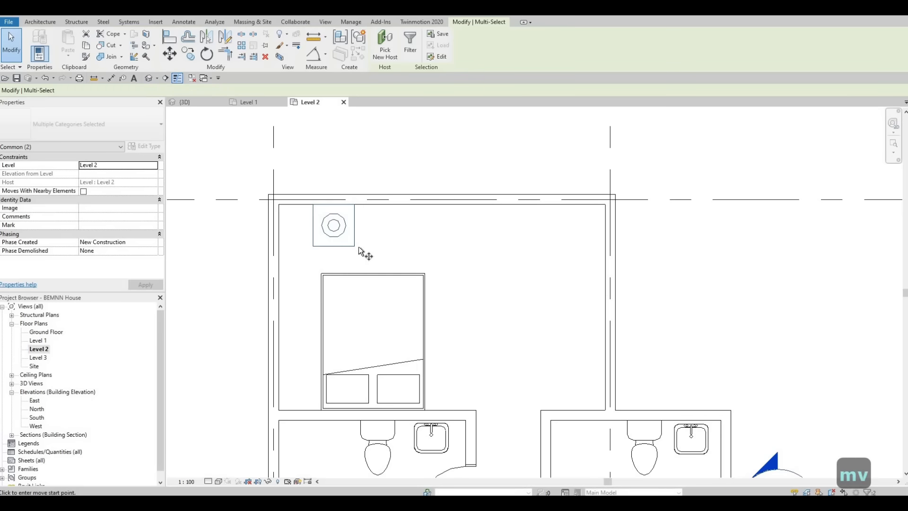
{"action": "left_click", "coordinate": [354, 246]}
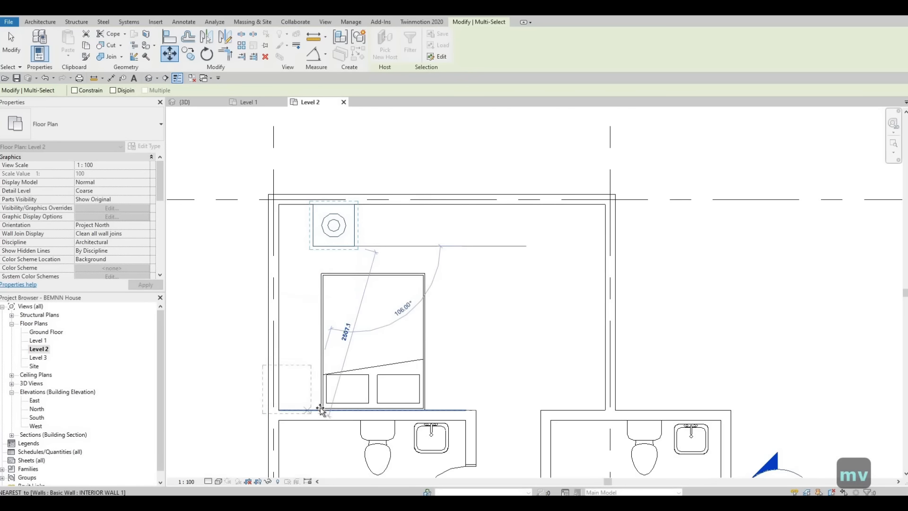
{"action": "key", "text": "Escape"}
{"action": "key", "text": "Escape"}
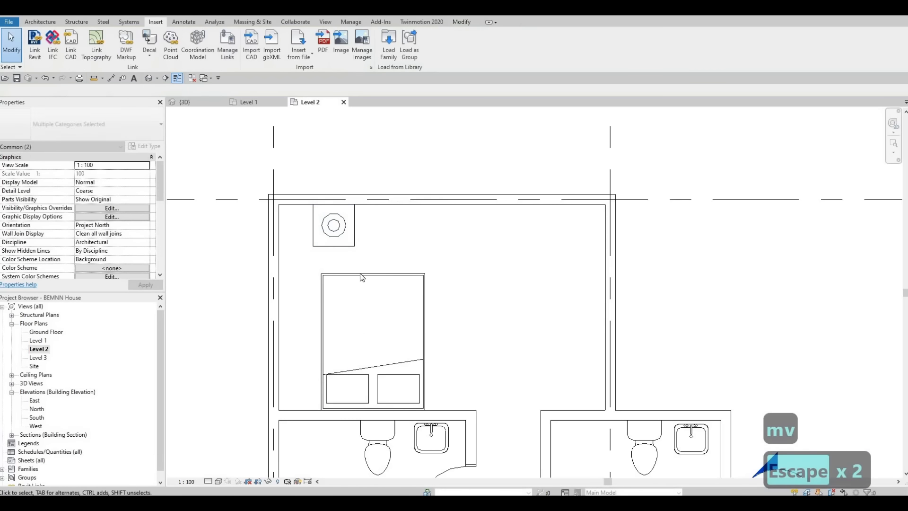
Move the night stand and table lamp together into the north room's southwest corner, beside the bed's headboard.
{"action": "left_click_drag", "start_coordinate": [373, 278], "coordinate": [294, 173]}
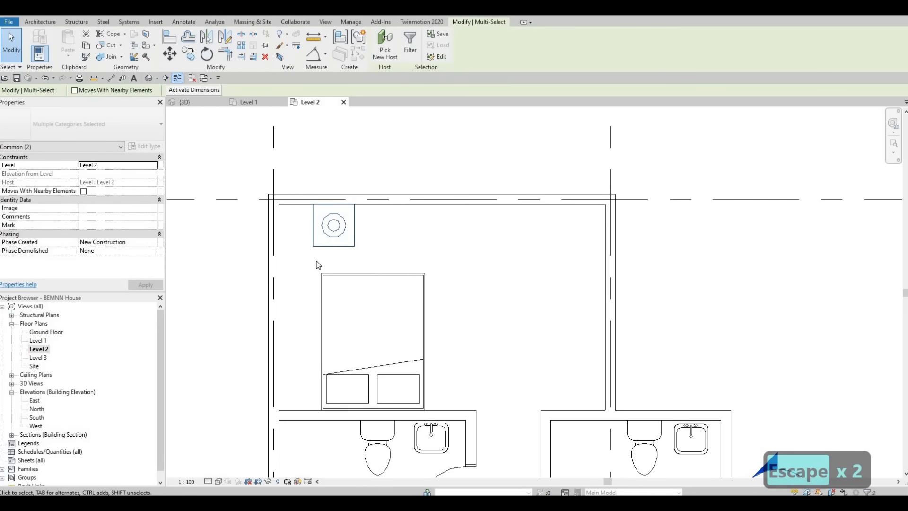
{"action": "key", "text": "m"}
{"action": "key", "text": "v"}
{"action": "left_click", "coordinate": [313, 246]}
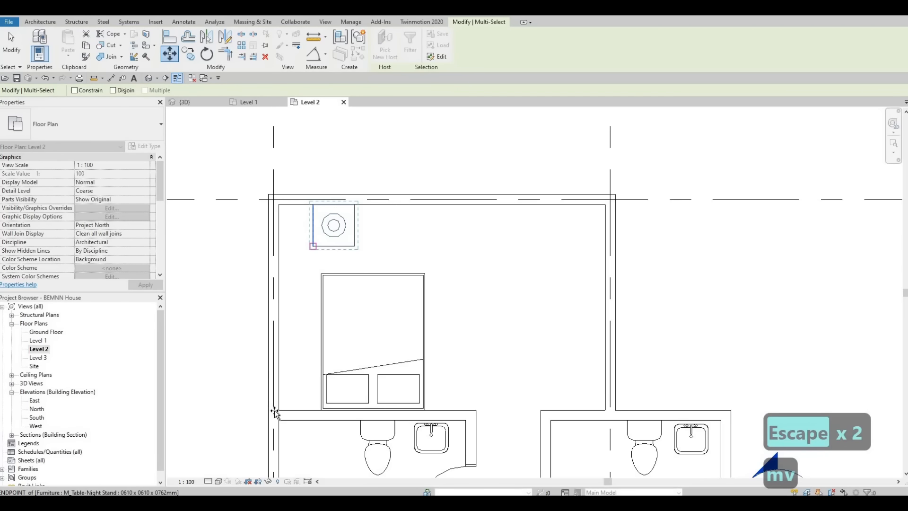
{"action": "scroll", "coordinate": [295, 418], "scroll_direction": "up", "scroll_amount": 4}
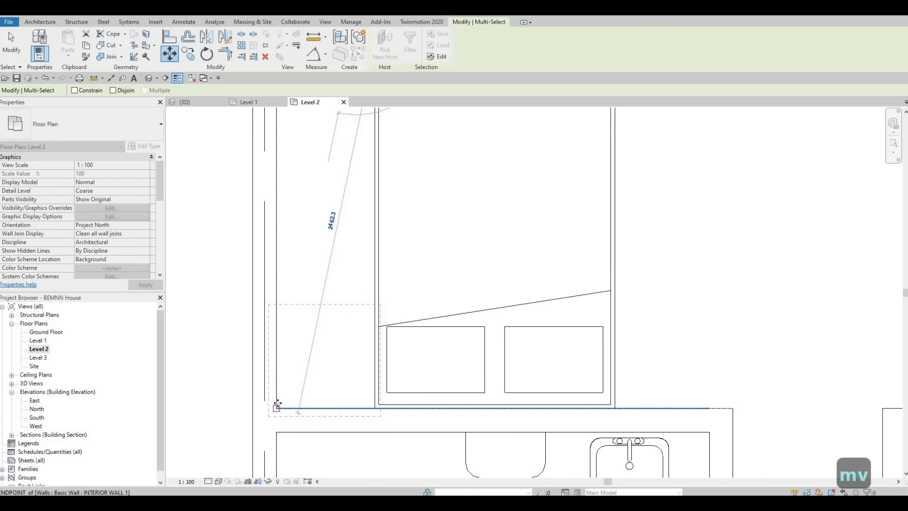
{"action": "left_click", "coordinate": [295, 358]}
{"action": "scroll", "coordinate": [350, 402], "scroll_direction": "down", "scroll_amount": 2}
{"action": "key", "text": "Escape"}
{"action": "key", "text": "Escape"}
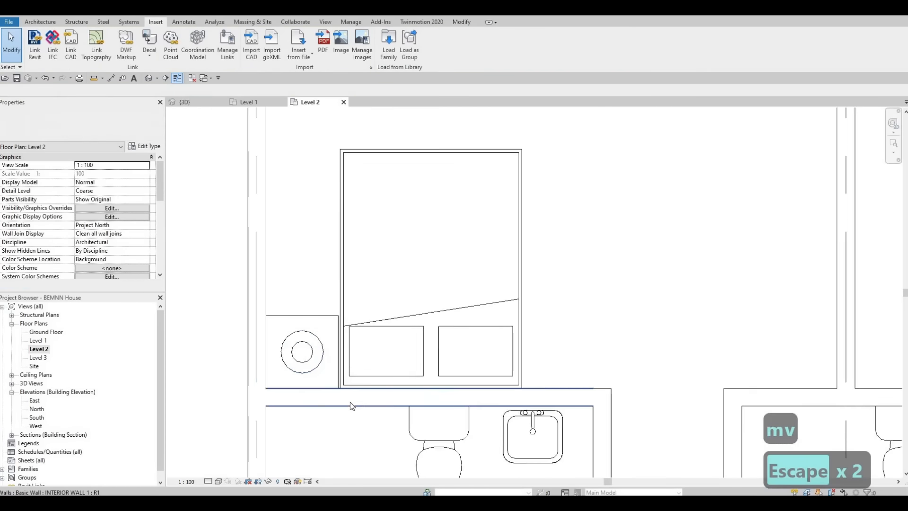
Align the bed's west side with the east edge of the night stand.
{"action": "scroll", "coordinate": [350, 402], "scroll_direction": "up", "scroll_amount": 4}
{"action": "key", "text": "a"}
{"action": "key", "text": "l"}
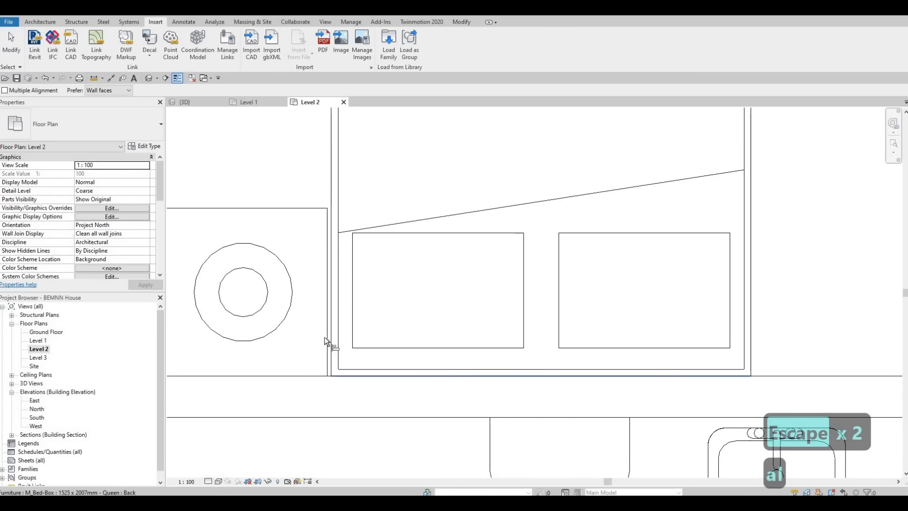
{"action": "scroll", "coordinate": [322, 335], "scroll_direction": "up", "scroll_amount": 2}
{"action": "left_click", "coordinate": [321, 334]}
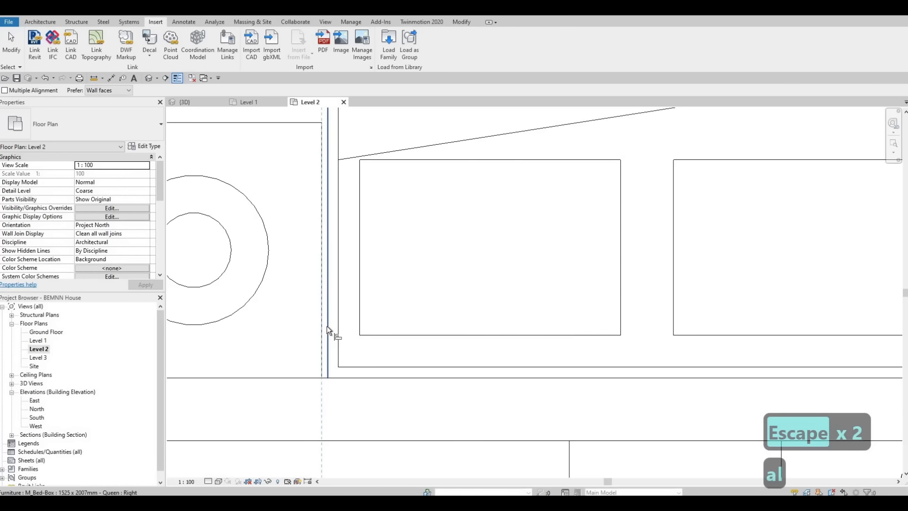
{"action": "left_click", "coordinate": [327, 325]}
{"action": "scroll", "coordinate": [327, 326], "scroll_direction": "down", "scroll_amount": 2}
{"action": "key", "text": "Escape"}
{"action": "key", "text": "Escape"}
{"action": "key", "text": "Escape"}
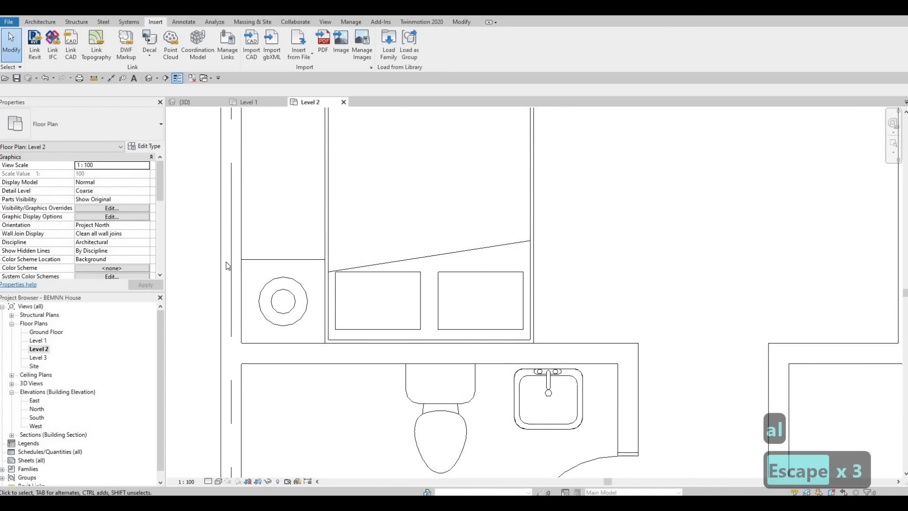
Copy the night stand and lamp to the east side of the bed, against the same south wall.
{"action": "left_click_drag", "start_coordinate": [346, 354], "coordinate": [199, 230]}
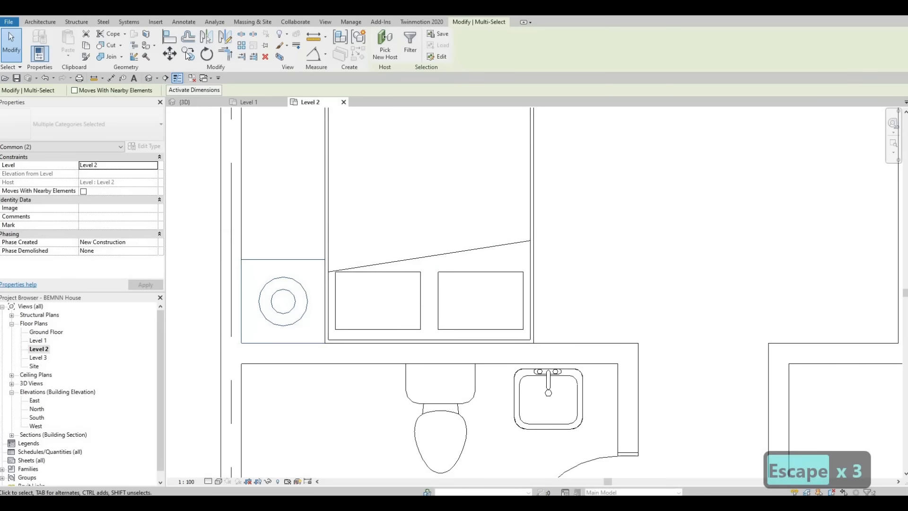
{"action": "key", "text": "c"}
{"action": "key", "text": "o"}
{"action": "left_click", "coordinate": [240, 344]}
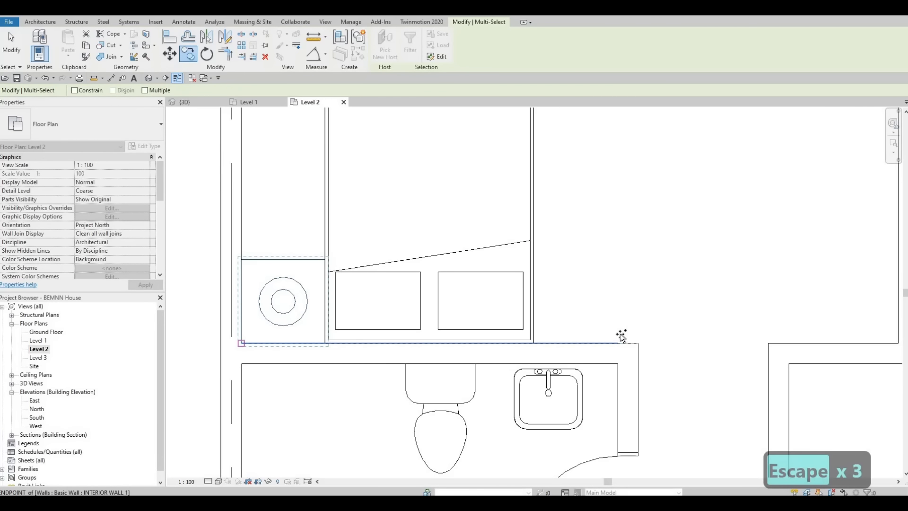
{"action": "scroll", "coordinate": [578, 335], "scroll_direction": "up", "scroll_amount": 2}
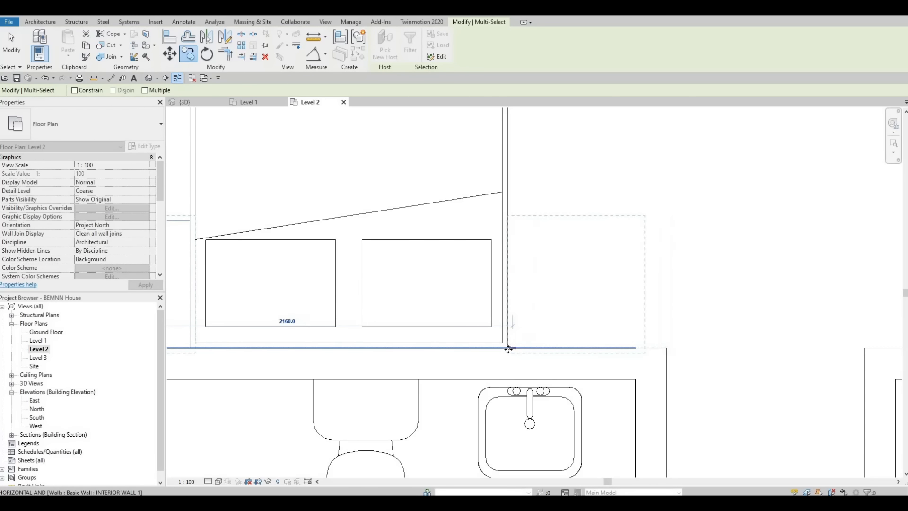
{"action": "left_click", "coordinate": [551, 301]}
{"action": "scroll", "coordinate": [558, 302], "scroll_direction": "down", "scroll_amount": 3}
{"action": "key", "text": "Escape"}
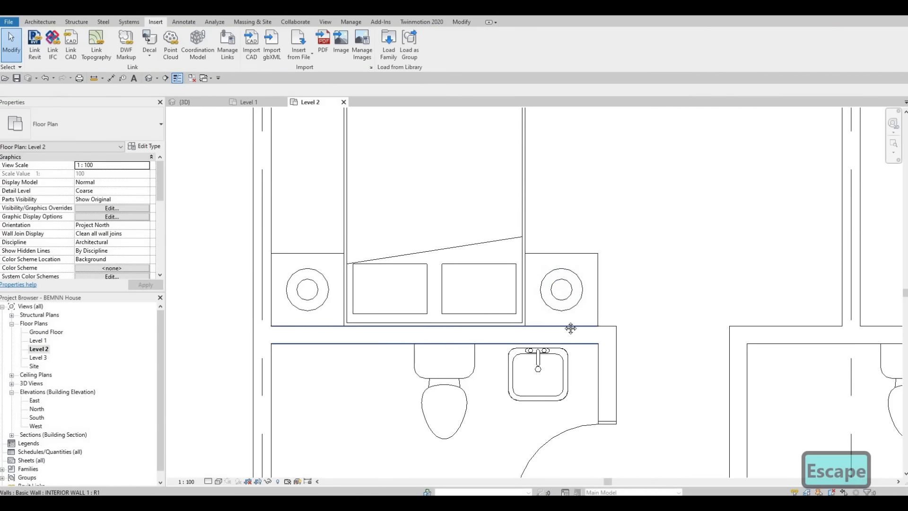
Examine the furnished north room and the remaining unfurnished rooms of the Level 2 plan.
{"action": "scroll", "coordinate": [568, 326], "scroll_direction": "down", "scroll_amount": 2}
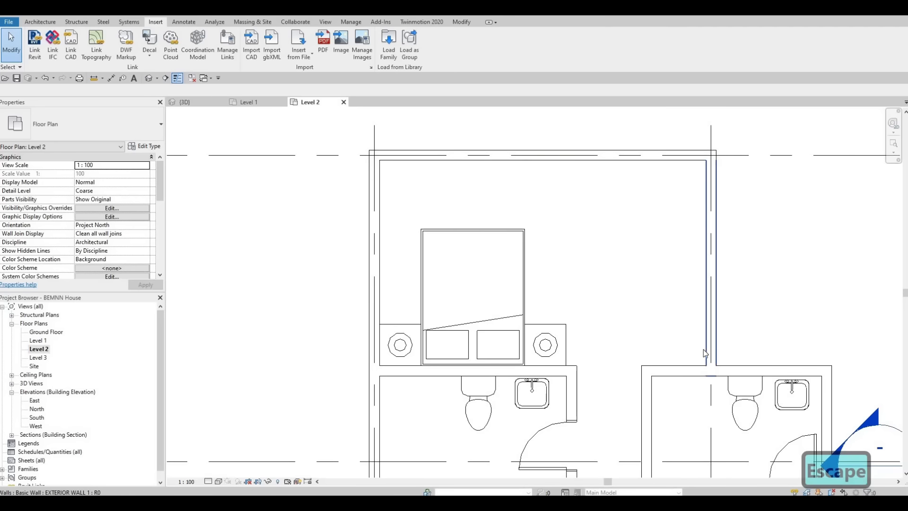
{"action": "scroll", "coordinate": [583, 231], "scroll_direction": "down", "scroll_amount": 3}
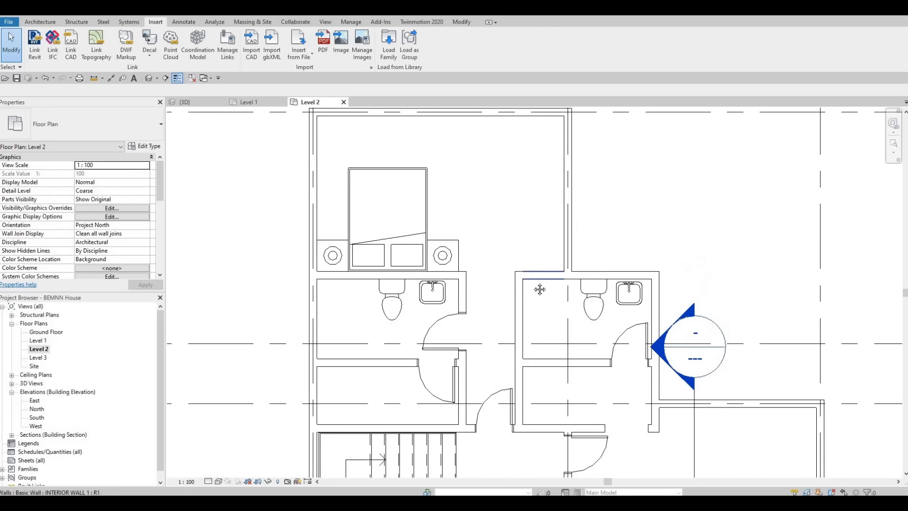
{"action": "middle_click_drag", "start_coordinate": [538, 268], "coordinate": [504, 317]}
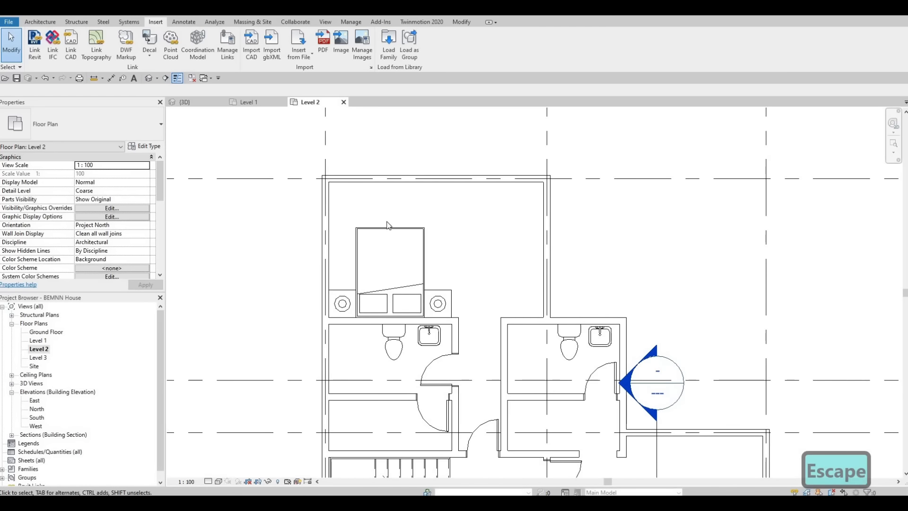
{"action": "scroll", "coordinate": [435, 154], "scroll_direction": "down", "scroll_amount": 1}
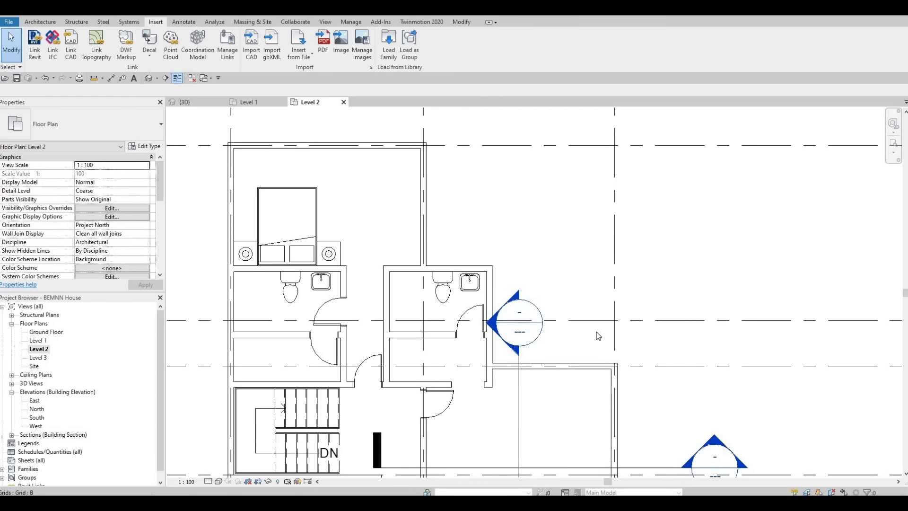
{"action": "scroll", "coordinate": [581, 380], "scroll_direction": "down", "scroll_amount": 1}
{"action": "middle_click_drag", "start_coordinate": [581, 379], "coordinate": [594, 253]}
{"action": "scroll", "coordinate": [594, 265], "scroll_direction": "down", "scroll_amount": 2}
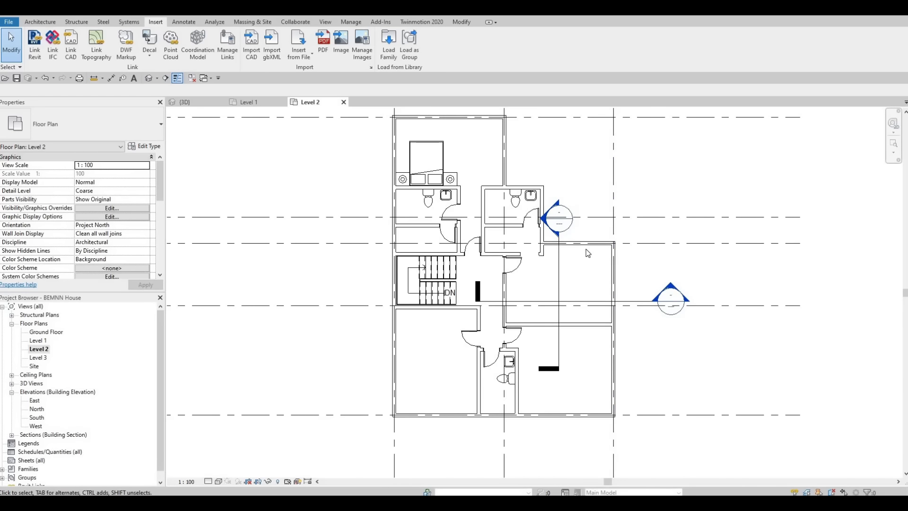
{"action": "scroll", "coordinate": [587, 253], "scroll_direction": "up", "scroll_amount": 4}
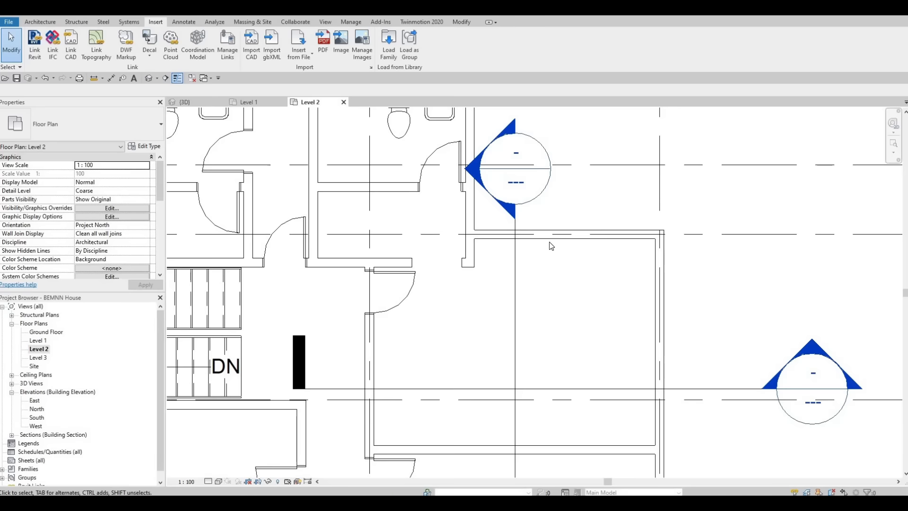
{"action": "scroll", "coordinate": [555, 333], "scroll_direction": "down", "scroll_amount": 2}
{"action": "middle_click_drag", "start_coordinate": [478, 137], "coordinate": [457, 216]}
{"action": "key", "text": "Escape"}
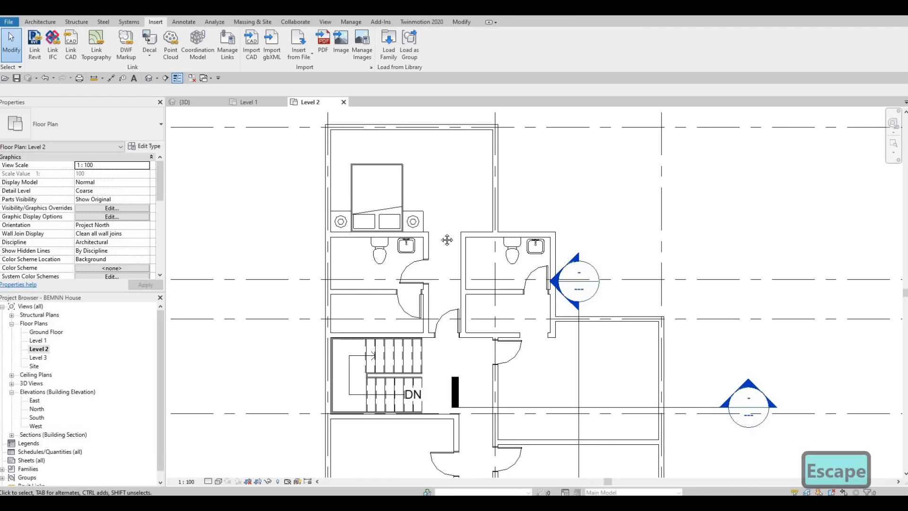
Create a similar queen bed and place it in the room east of the stairs, rotated with its headboard against the south wall.
{"action": "middle_click_drag", "start_coordinate": [411, 174], "coordinate": [410, 162]}
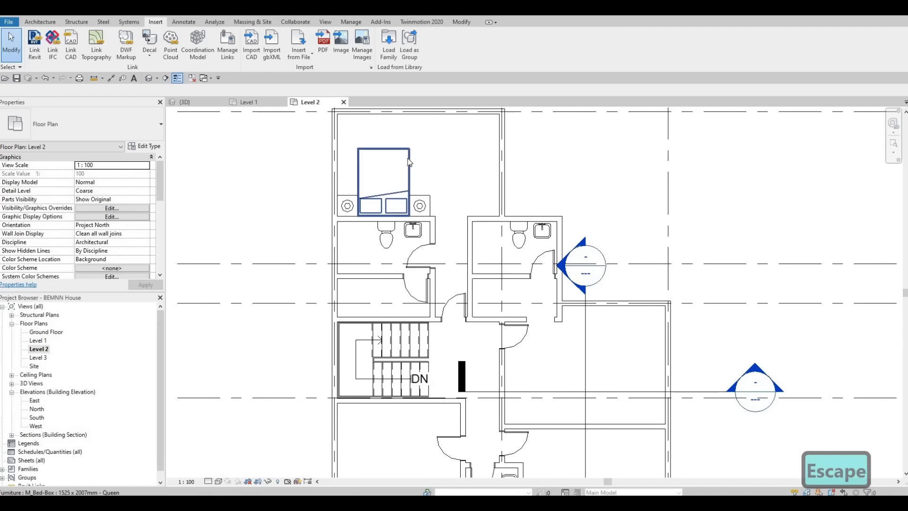
{"action": "left_click", "coordinate": [410, 163]}
{"action": "key", "text": "c"}
{"action": "key", "text": "s"}
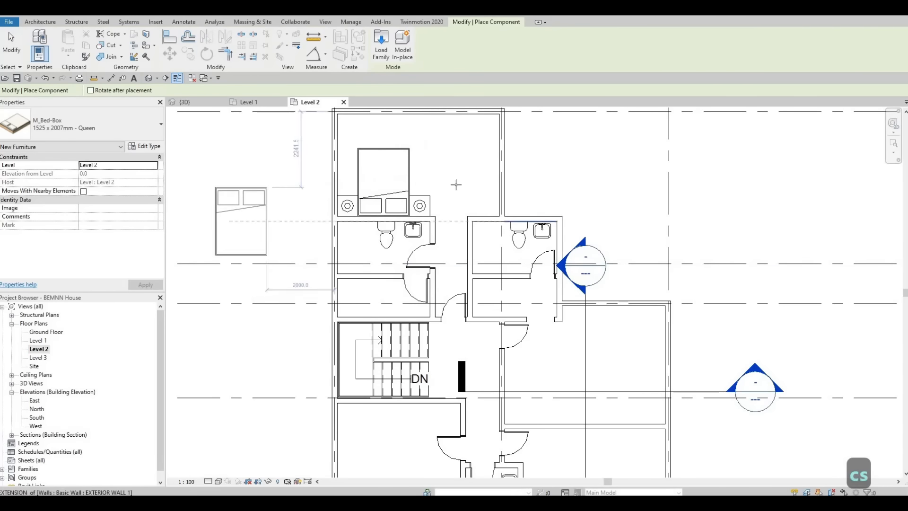
{"action": "middle_click_drag", "start_coordinate": [395, 361], "coordinate": [443, 180]}
{"action": "scroll", "coordinate": [625, 193], "scroll_direction": "up", "scroll_amount": 1}
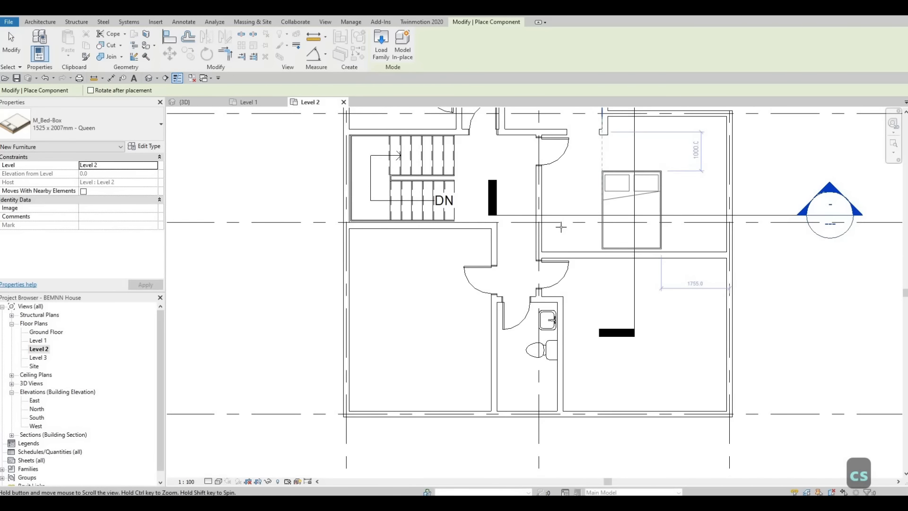
{"action": "middle_click_drag", "start_coordinate": [560, 227], "coordinate": [500, 257]}
{"action": "key", "text": "space"}
{"action": "key", "text": "space"}
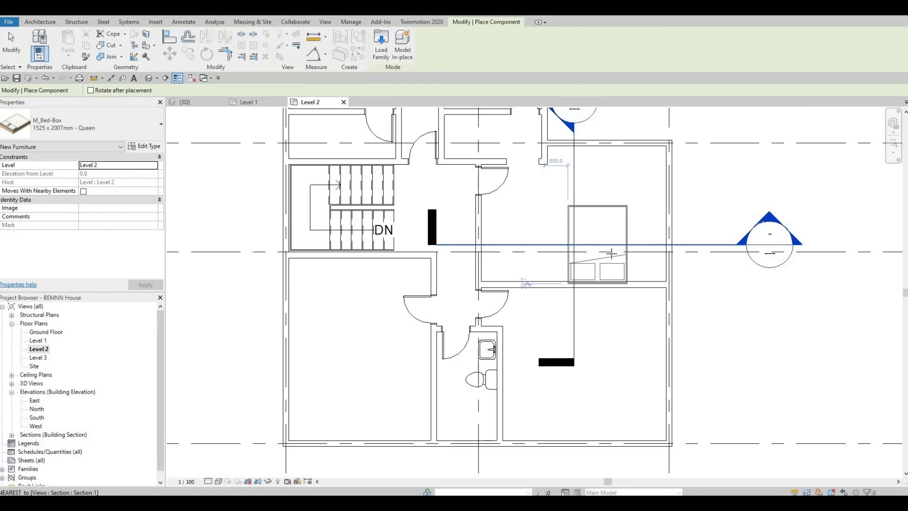
{"action": "scroll", "coordinate": [614, 249], "scroll_direction": "up", "scroll_amount": 1}
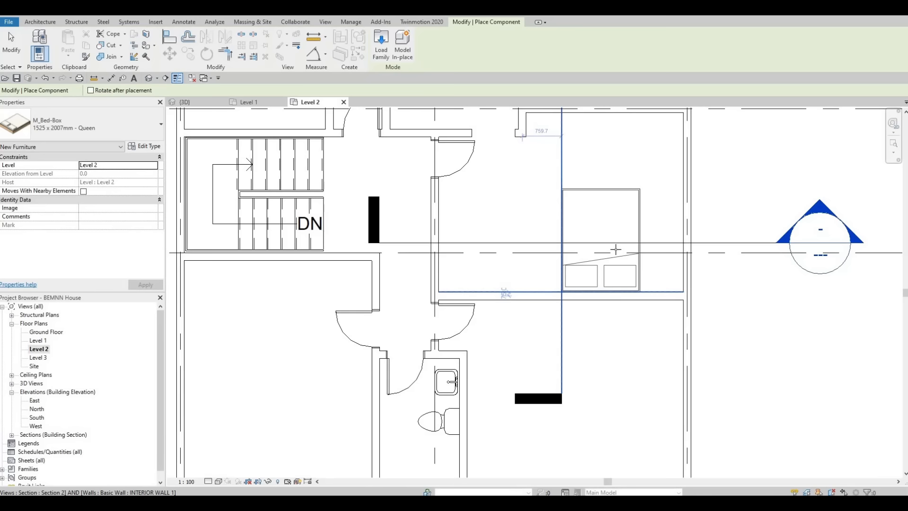
{"action": "left_click", "coordinate": [675, 290]}
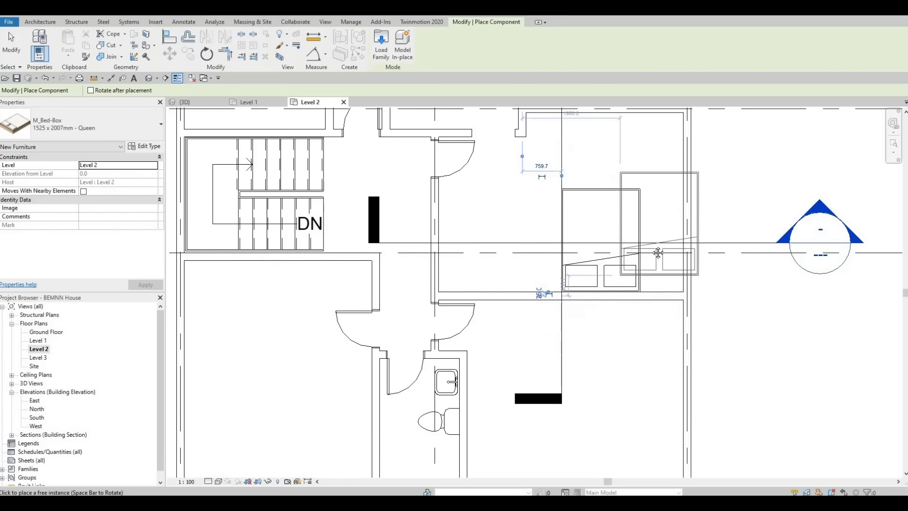
Place a queen bed in the southeast room, rotated with its headboard against the bathroom's east wall.
{"action": "scroll", "coordinate": [673, 161], "scroll_direction": "up", "scroll_amount": 1}
{"action": "middle_click_drag", "start_coordinate": [543, 111], "coordinate": [526, 175]}
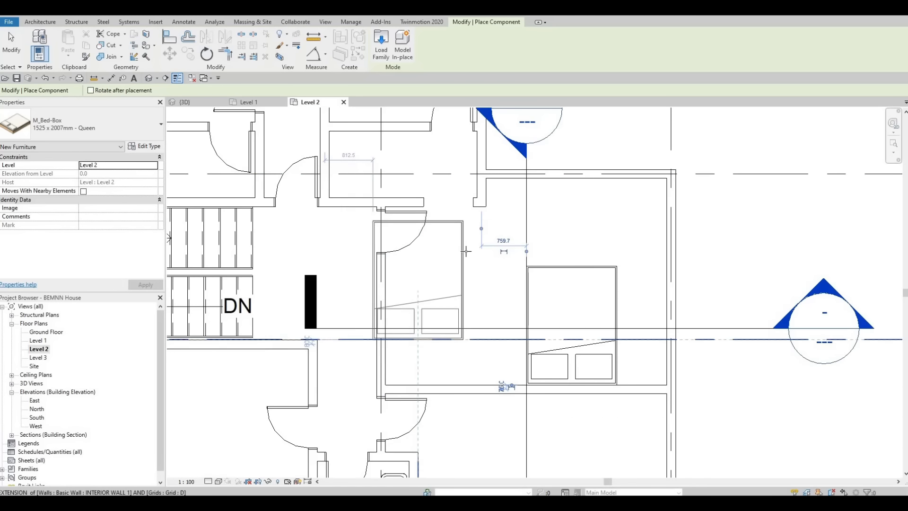
{"action": "scroll", "coordinate": [519, 198], "scroll_direction": "down", "scroll_amount": 3}
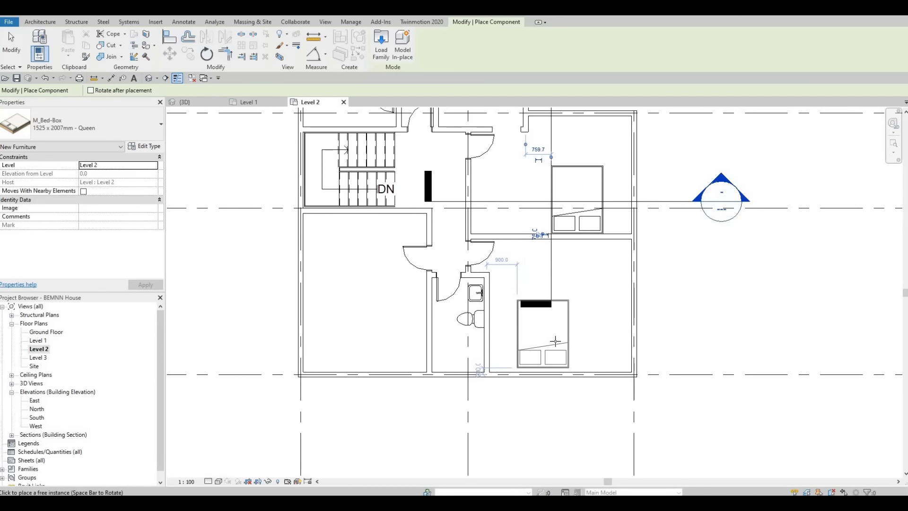
{"action": "key", "text": "space"}
{"action": "key", "text": "space"}
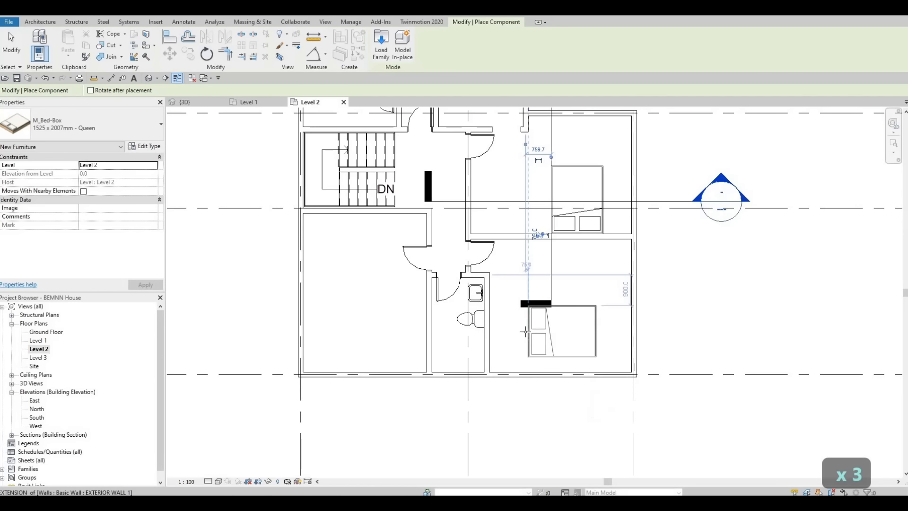
{"action": "key", "text": "space"}
{"action": "scroll", "coordinate": [520, 333], "scroll_direction": "up", "scroll_amount": 1}
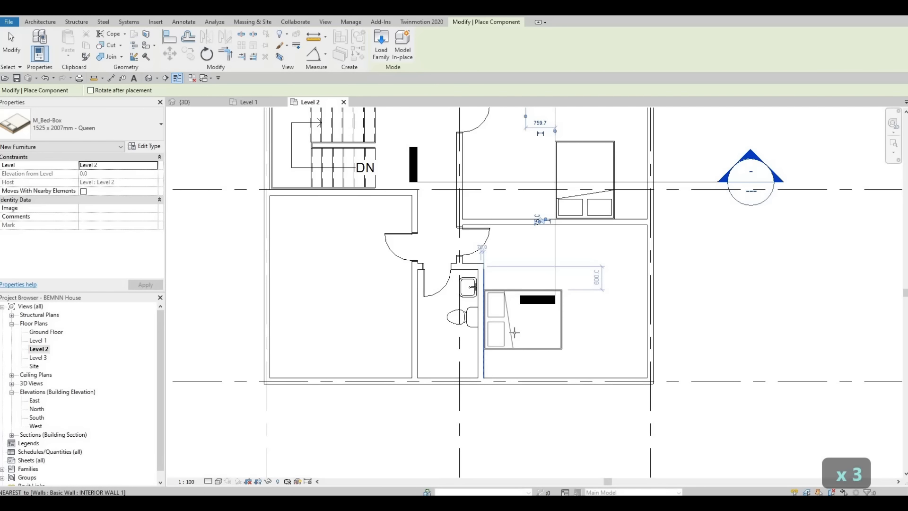
{"action": "left_click", "coordinate": [519, 321]}
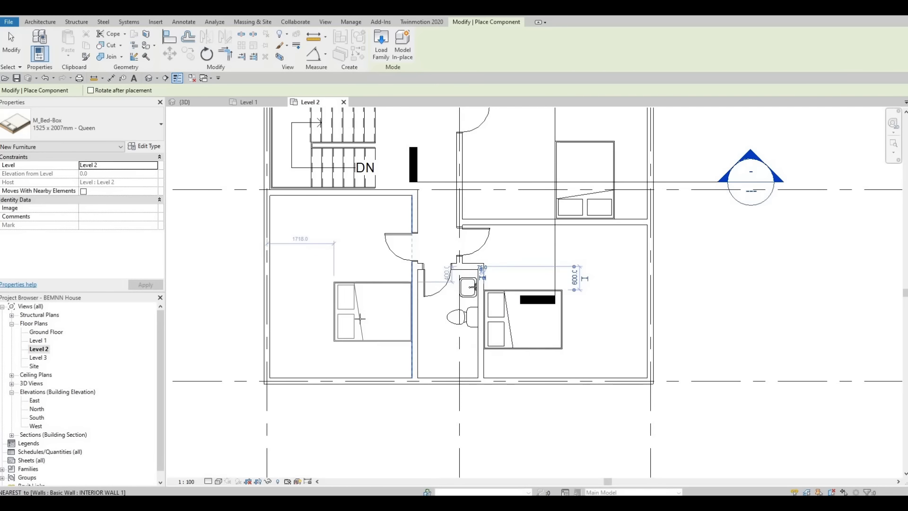
Place another queen bed in the southwest room, rotated with its headboard against the east wall and level with the southeast bed.
{"action": "key", "text": "space"}
{"action": "key", "text": "space"}
{"action": "scroll", "coordinate": [376, 306], "scroll_direction": "up", "scroll_amount": 1}
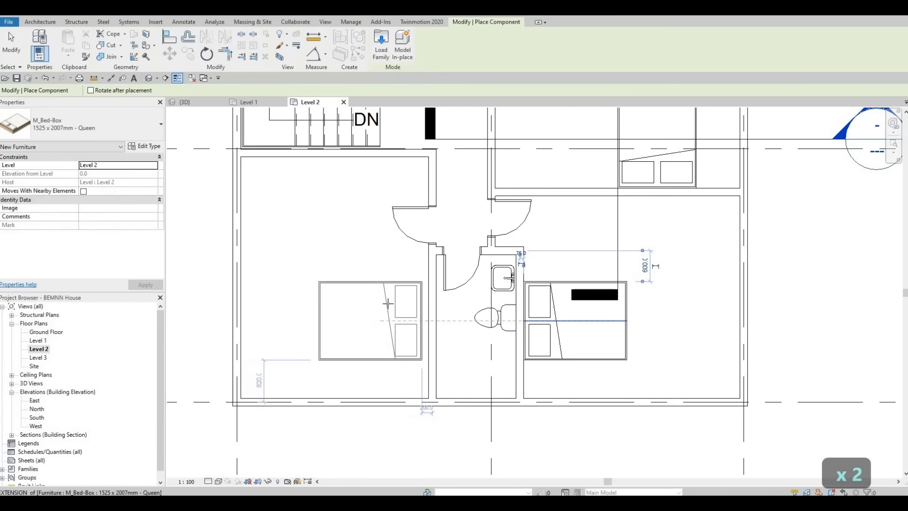
{"action": "left_click", "coordinate": [387, 305]}
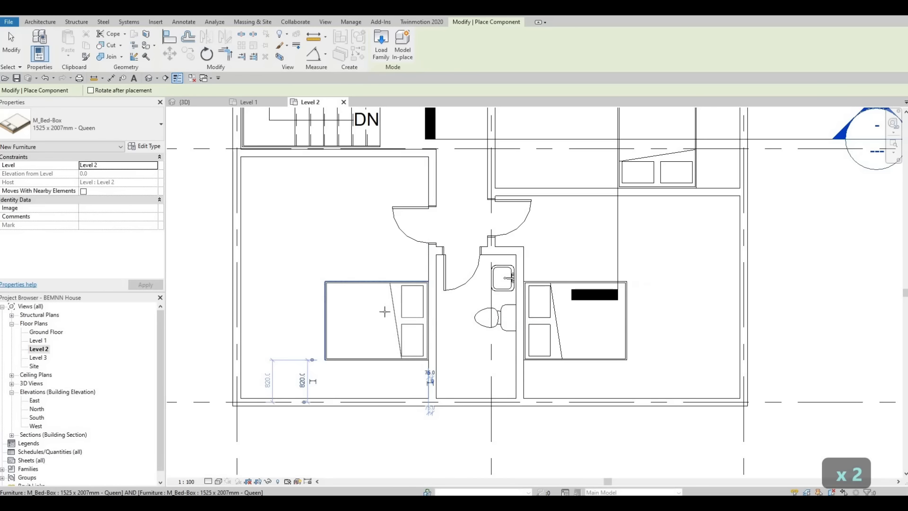
{"action": "scroll", "coordinate": [374, 283], "scroll_direction": "down", "scroll_amount": 1}
{"action": "key", "text": "Escape"}
{"action": "key", "text": "Escape"}
Create similar night stands from the north room's one and place them on both sides of the bed east of the stairs.
{"action": "middle_click_drag", "start_coordinate": [396, 243], "coordinate": [444, 440]}
{"action": "scroll", "coordinate": [439, 435], "scroll_direction": "down", "scroll_amount": 2}
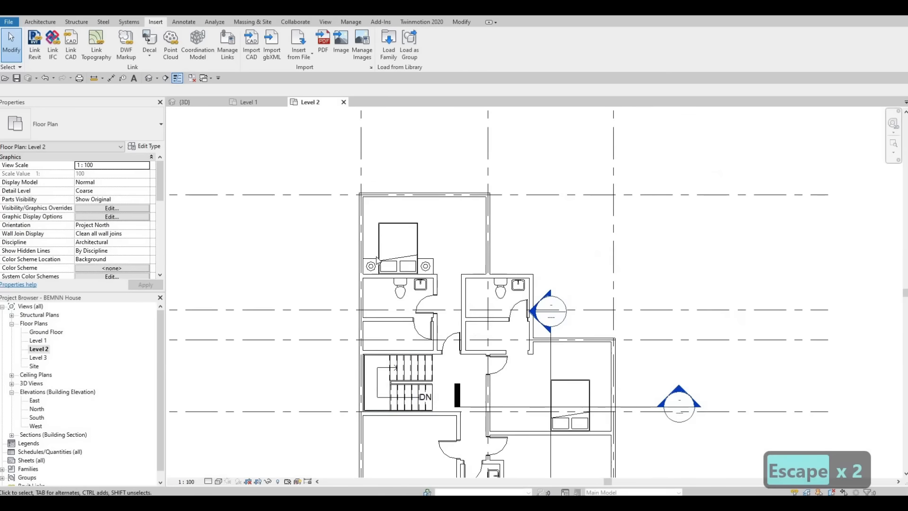
{"action": "scroll", "coordinate": [384, 279], "scroll_direction": "up", "scroll_amount": 4}
{"action": "left_click", "coordinate": [365, 258]}
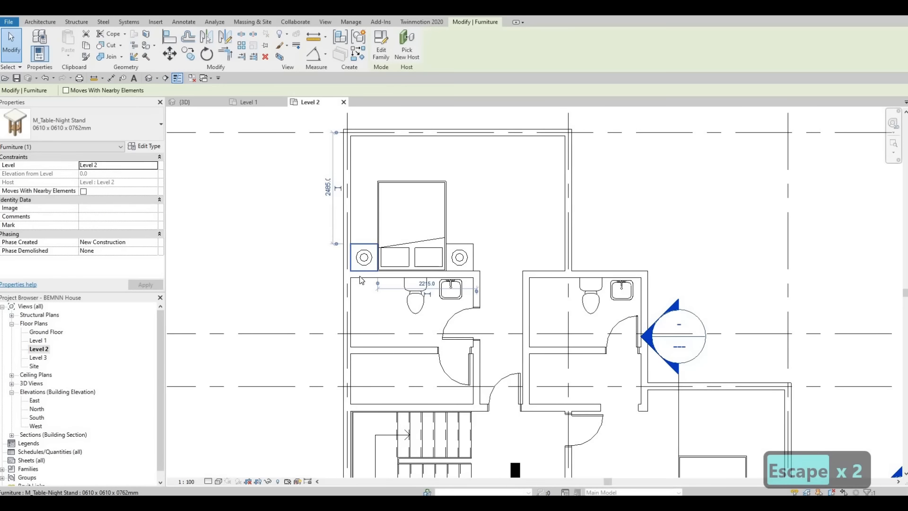
{"action": "key", "text": "c"}
{"action": "key", "text": "s"}
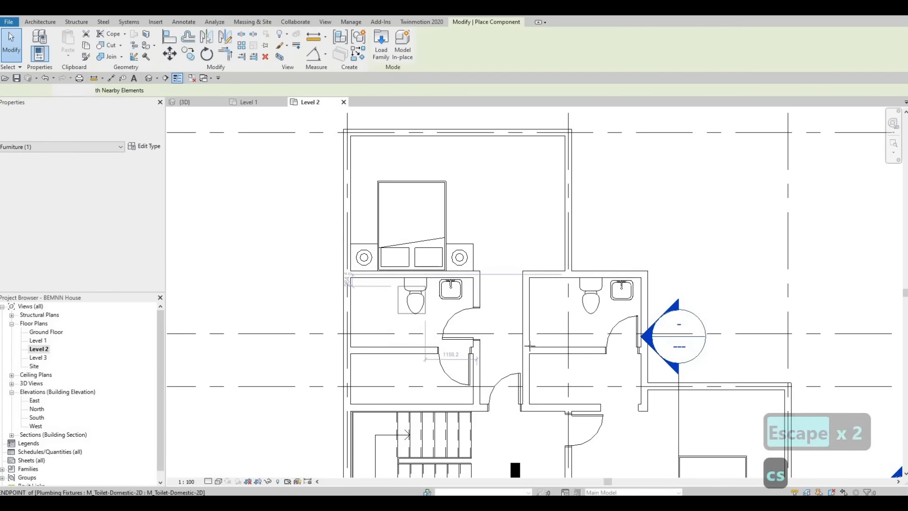
{"action": "scroll", "coordinate": [562, 272], "scroll_direction": "up", "scroll_amount": 4}
{"action": "middle_click_drag", "start_coordinate": [562, 272], "coordinate": [559, 253]}
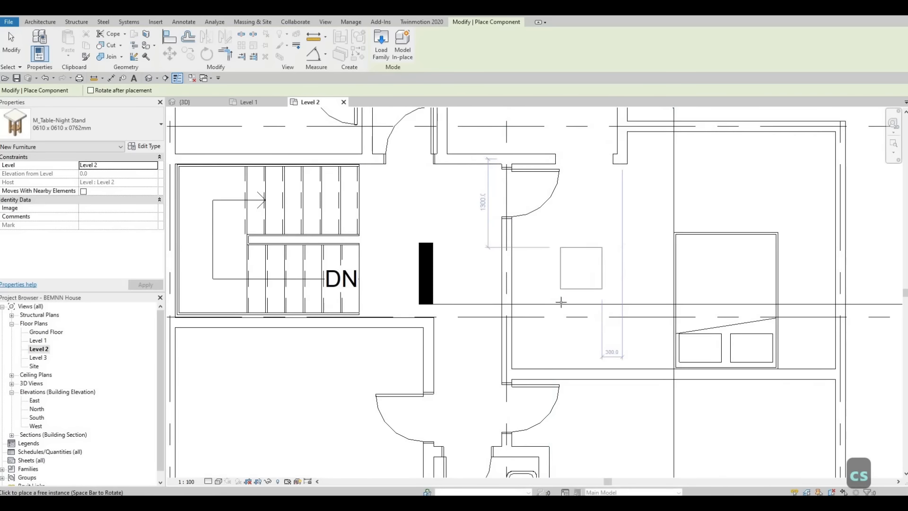
{"action": "middle_click_drag", "start_coordinate": [648, 355], "coordinate": [521, 356]}
{"action": "scroll", "coordinate": [520, 354], "scroll_direction": "up", "scroll_amount": 2}
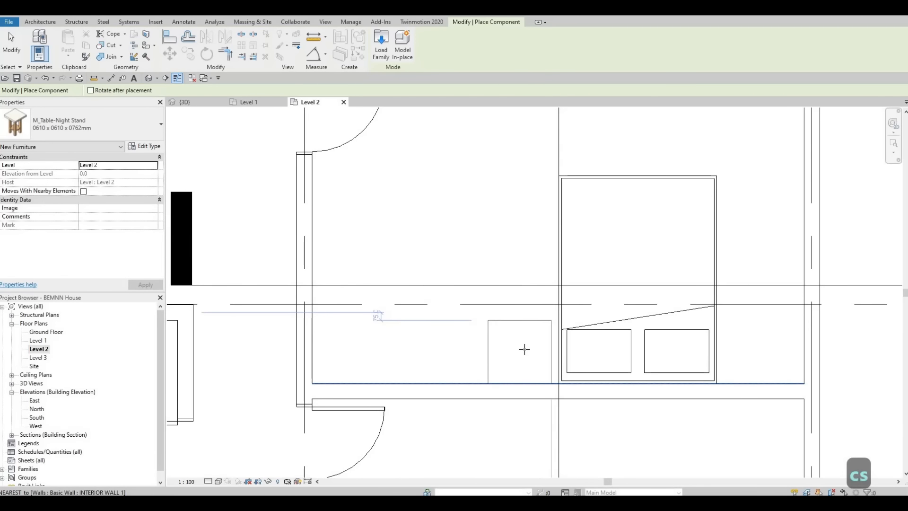
{"action": "left_click", "coordinate": [526, 348]}
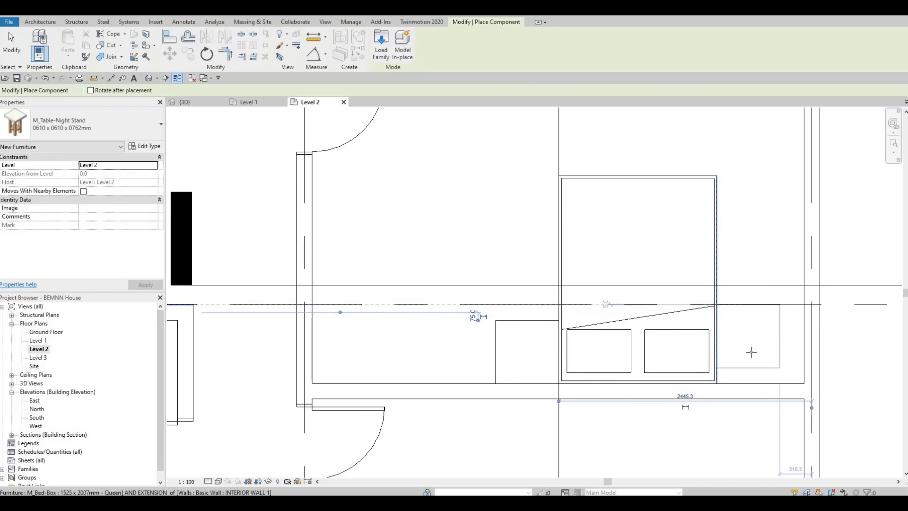
{"action": "left_click", "coordinate": [736, 346]}
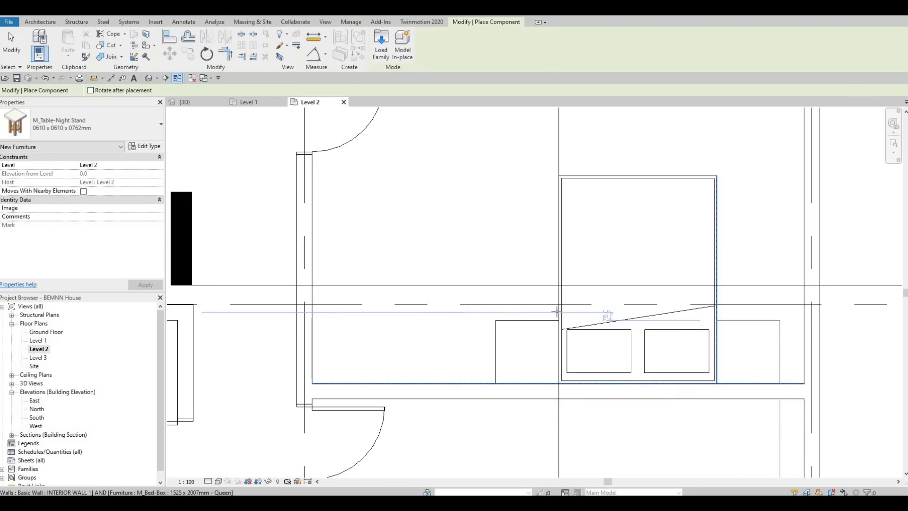
Place night stands against the headboard walls on both sides of the beds in the southeast and southwest rooms.
{"action": "scroll", "coordinate": [584, 309], "scroll_direction": "down", "scroll_amount": 3}
{"action": "middle_click_drag", "start_coordinate": [494, 416], "coordinate": [544, 143]}
{"action": "scroll", "coordinate": [545, 144], "scroll_direction": "up", "scroll_amount": 3}
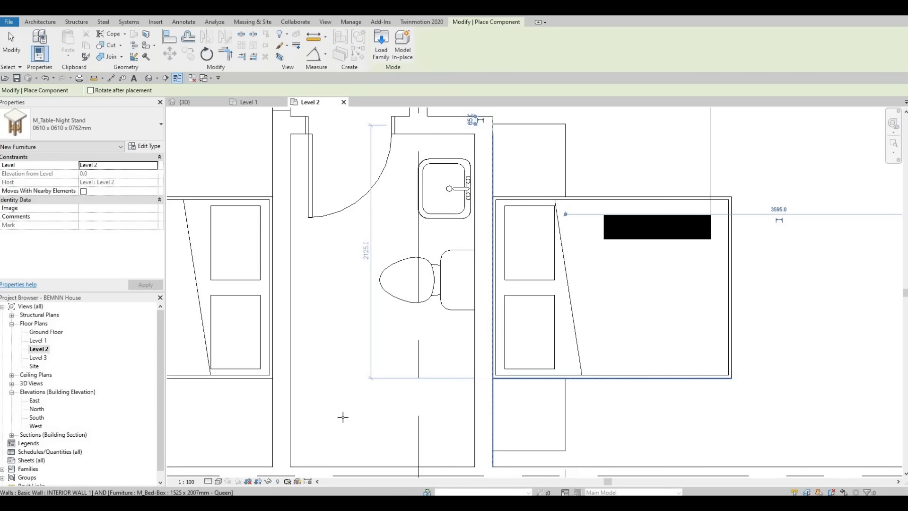
{"action": "left_click", "coordinate": [529, 414]}
{"action": "middle_click_drag", "start_coordinate": [535, 352], "coordinate": [669, 324]}
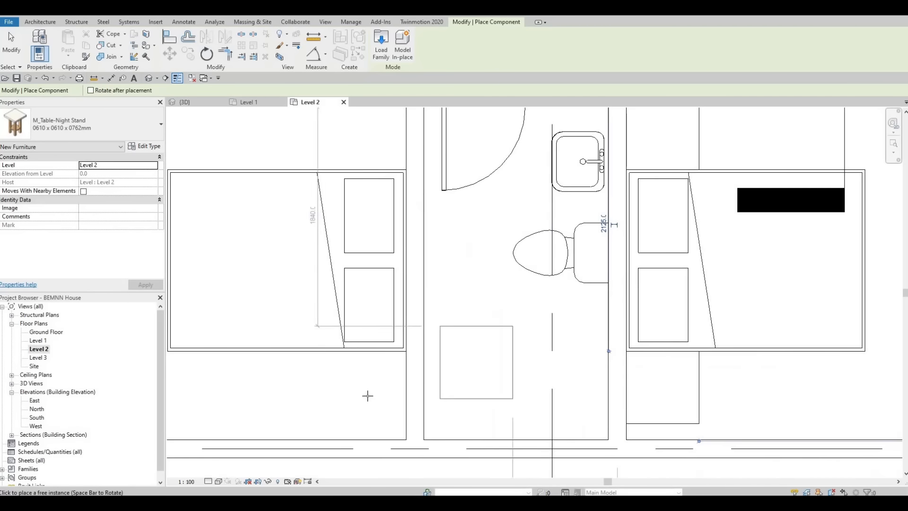
{"action": "middle_click_drag", "start_coordinate": [356, 179], "coordinate": [382, 302]}
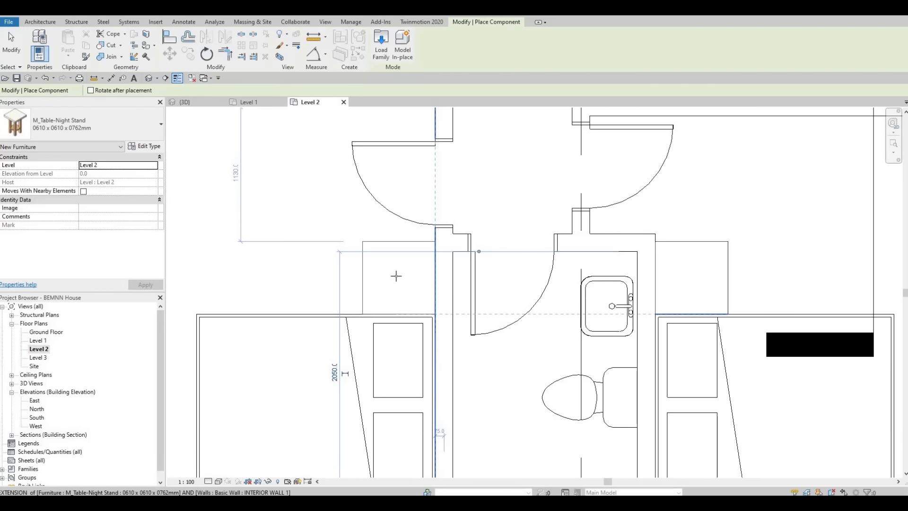
{"action": "scroll", "coordinate": [428, 228], "scroll_direction": "down", "scroll_amount": 4}
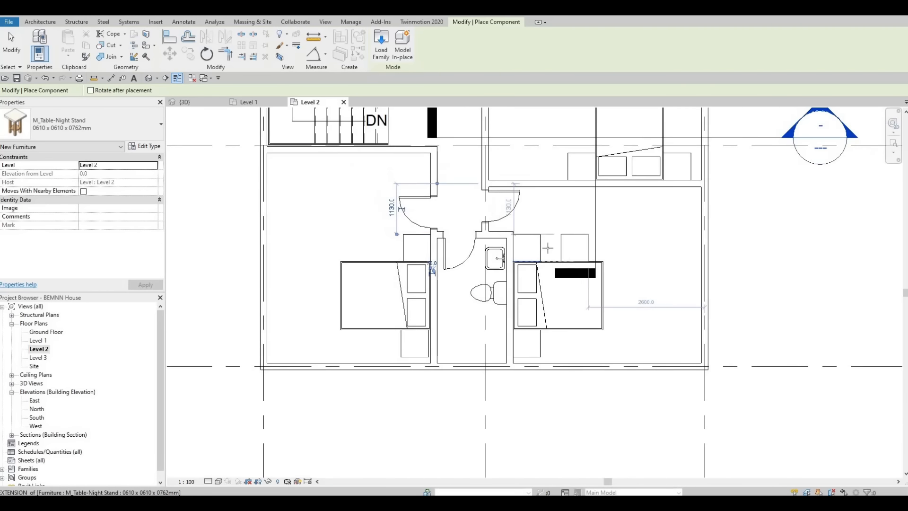
{"action": "middle_click_drag", "start_coordinate": [541, 288], "coordinate": [537, 329]}
{"action": "middle_click_drag", "start_coordinate": [508, 162], "coordinate": [519, 295]}
{"action": "scroll", "coordinate": [519, 295], "scroll_direction": "down", "scroll_amount": 1}
{"action": "key", "text": "Escape"}
{"action": "key", "text": "Escape"}
Create similar table lamps from the north room's one and place them on both night stands in the room east of the stairs.
{"action": "middle_click_drag", "start_coordinate": [420, 124], "coordinate": [427, 210]}
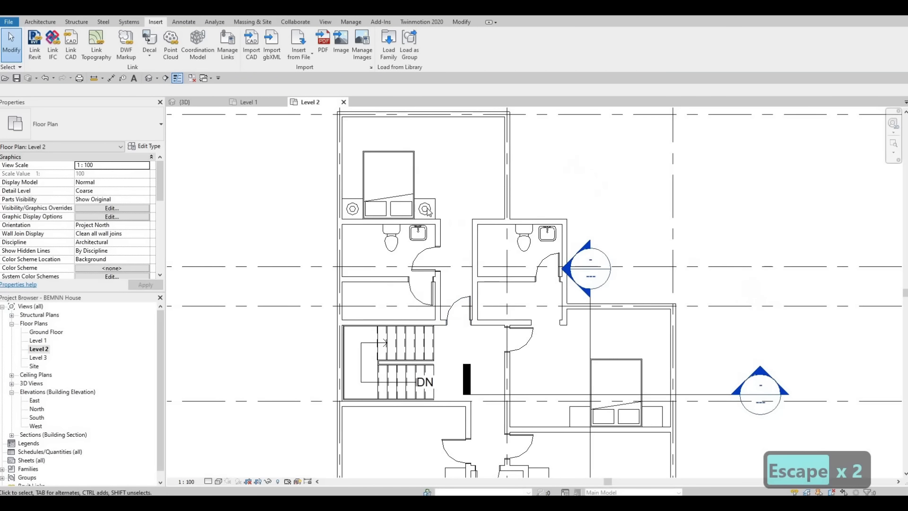
{"action": "left_click", "coordinate": [430, 233]}
{"action": "key", "text": "c"}
{"action": "key", "text": "s"}
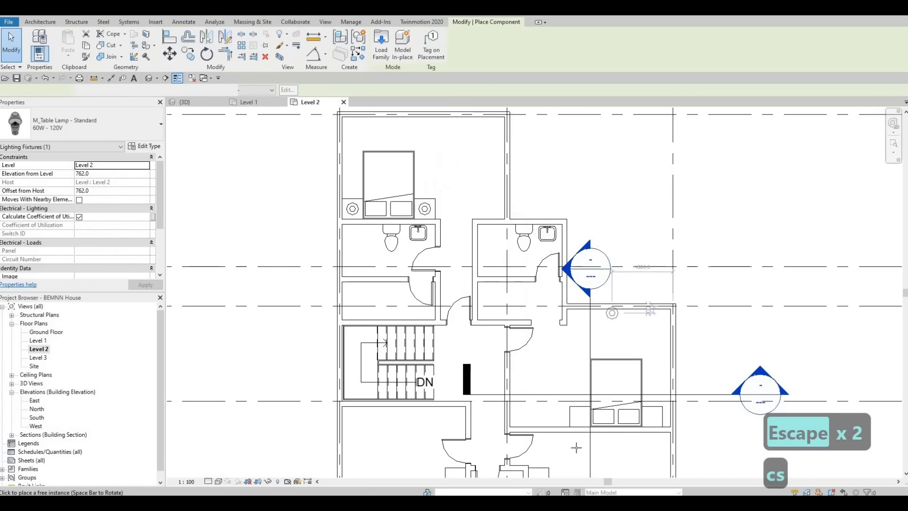
{"action": "scroll", "coordinate": [624, 406], "scroll_direction": "up", "scroll_amount": 4}
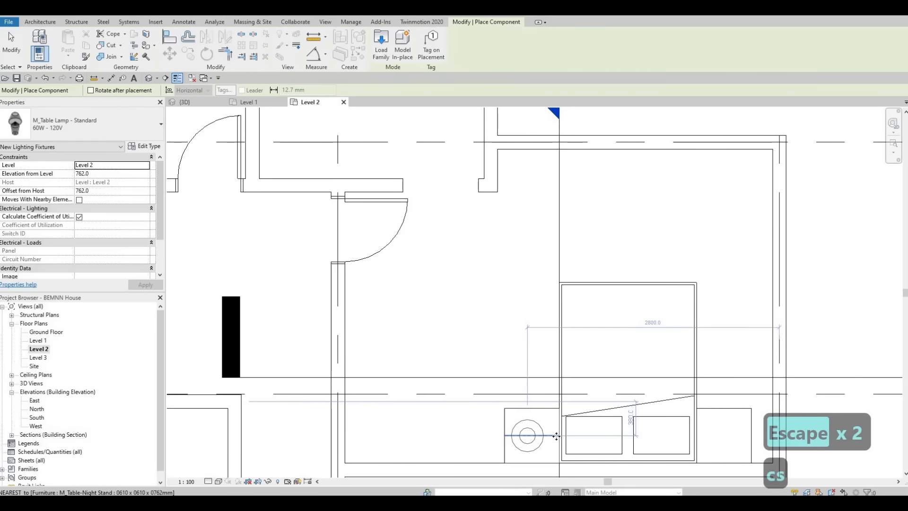
{"action": "left_click", "coordinate": [531, 434]}
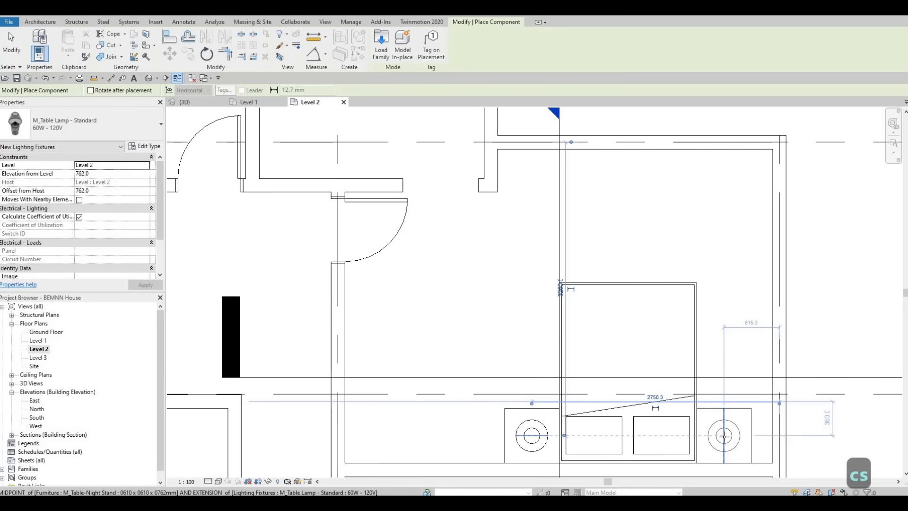
{"action": "left_click", "coordinate": [719, 436]}
{"action": "scroll", "coordinate": [561, 217], "scroll_direction": "down", "scroll_amount": 4}
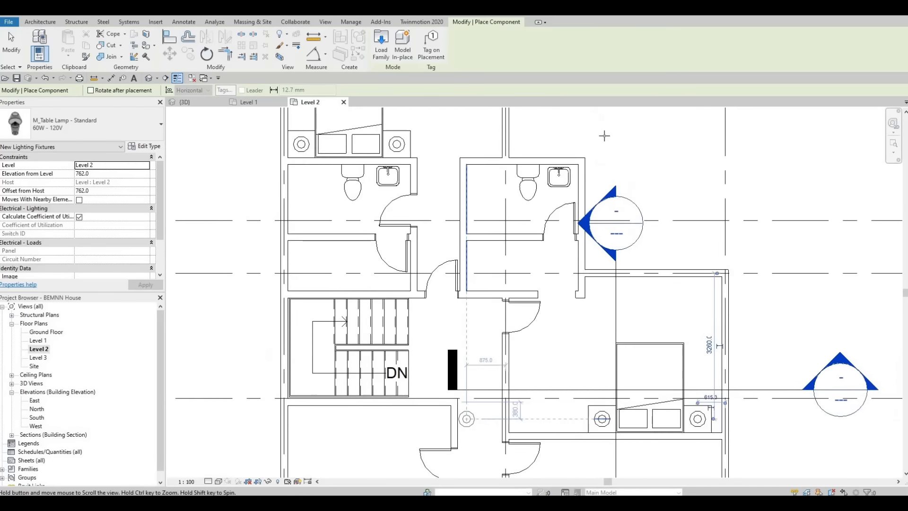
Place table lamps on the four night stands in the southwest and southeast rooms.
{"action": "scroll", "coordinate": [602, 197], "scroll_direction": "up", "scroll_amount": 3}
{"action": "scroll", "coordinate": [602, 181], "scroll_direction": "up", "scroll_amount": 2}
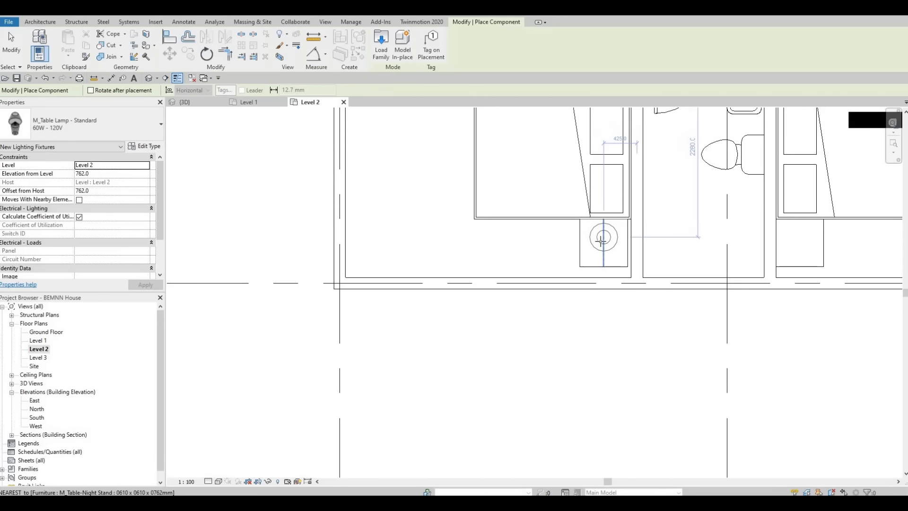
{"action": "left_click", "coordinate": [603, 242]}
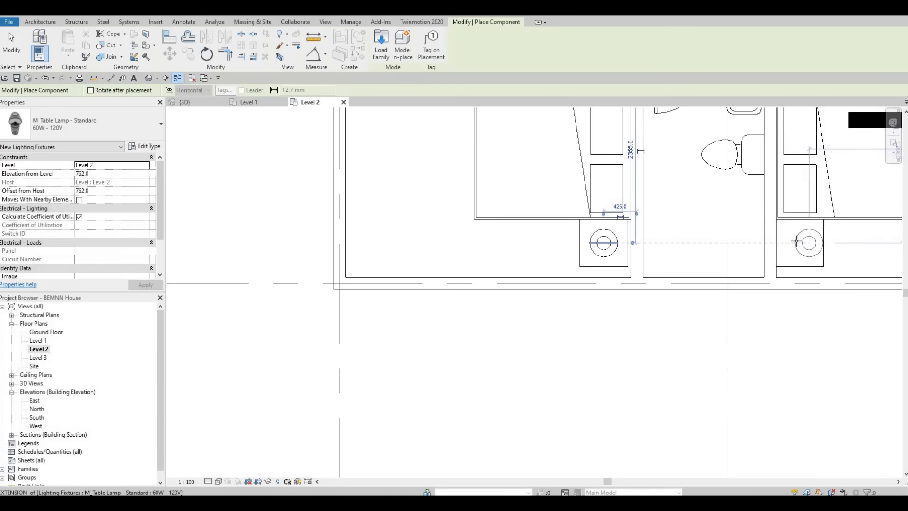
{"action": "left_click", "coordinate": [799, 242]}
{"action": "middle_click_drag", "start_coordinate": [576, 142], "coordinate": [494, 393]}
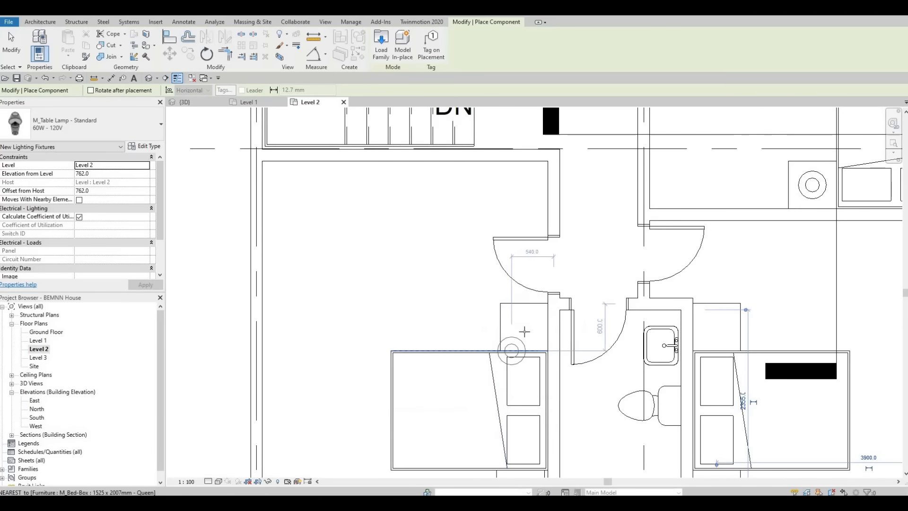
{"action": "left_click", "coordinate": [524, 327]}
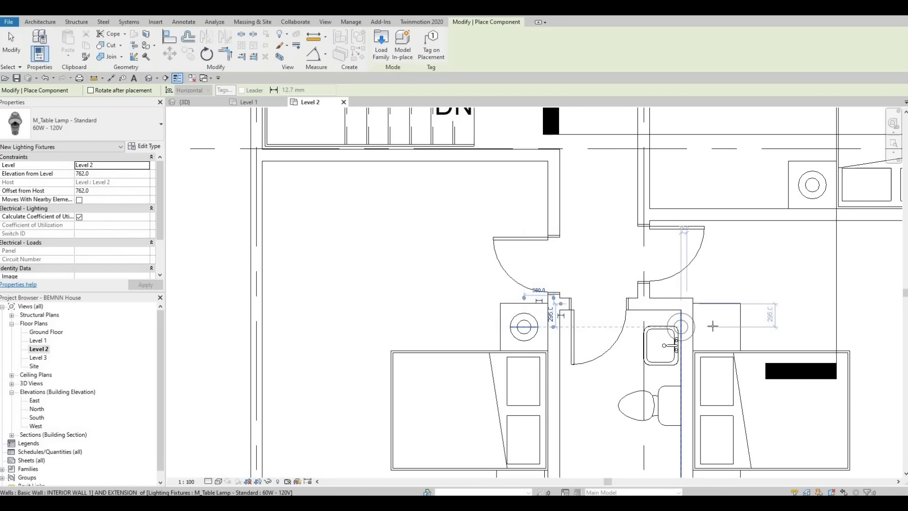
{"action": "left_click", "coordinate": [715, 327]}
{"action": "middle_click_drag", "start_coordinate": [690, 333], "coordinate": [619, 230]}
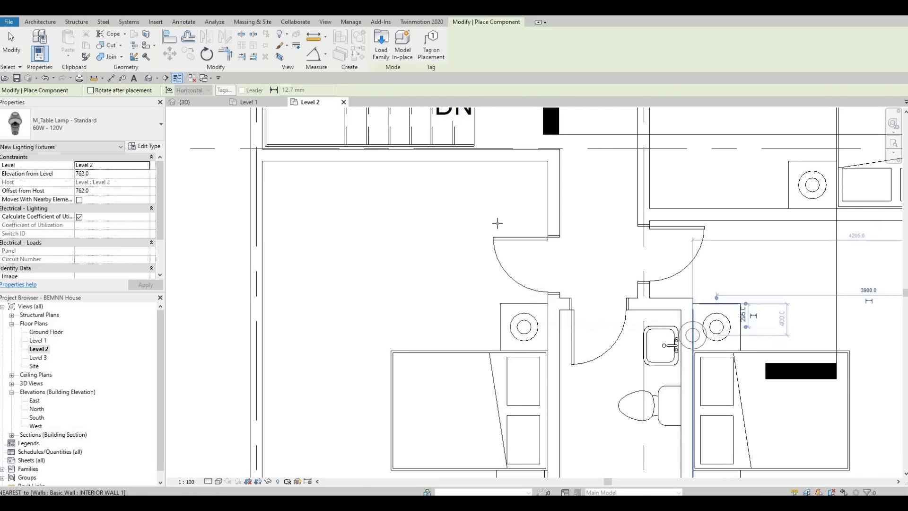
{"action": "scroll", "coordinate": [497, 223], "scroll_direction": "down", "scroll_amount": 2}
{"action": "key", "text": "Escape"}
{"action": "key", "text": "Escape"}
{"action": "middle_click_drag", "start_coordinate": [631, 304], "coordinate": [617, 366]}
{"action": "scroll", "coordinate": [617, 325], "scroll_direction": "down", "scroll_amount": 3}
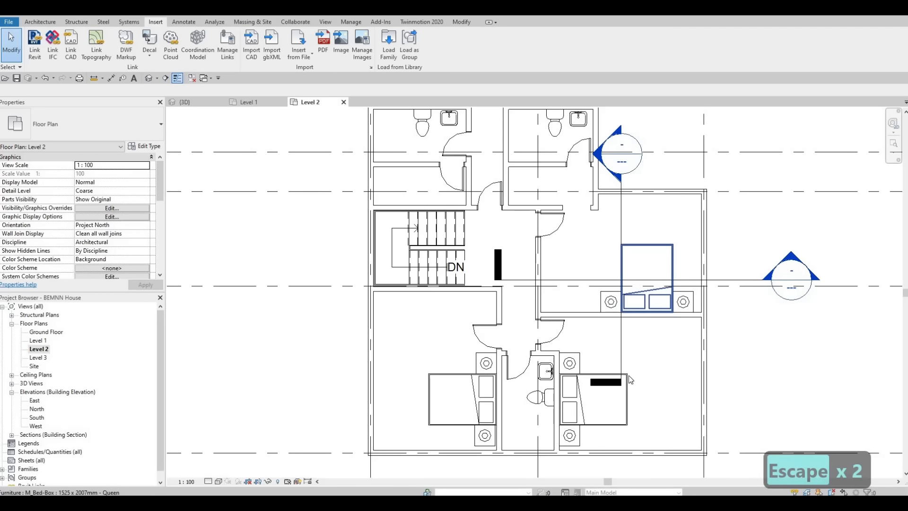
{"action": "middle_click_drag", "start_coordinate": [515, 178], "coordinate": [514, 259]}
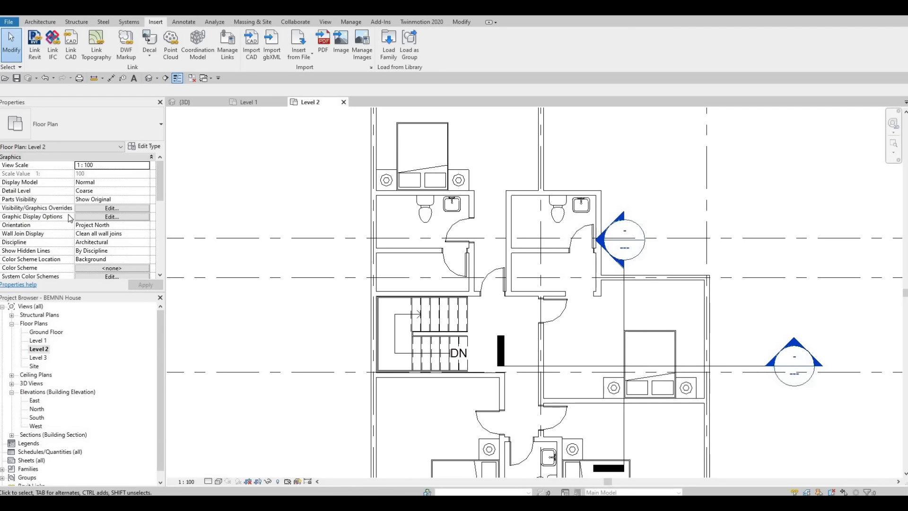
{"action": "scroll", "coordinate": [68, 214], "scroll_direction": "down", "scroll_amount": 5}
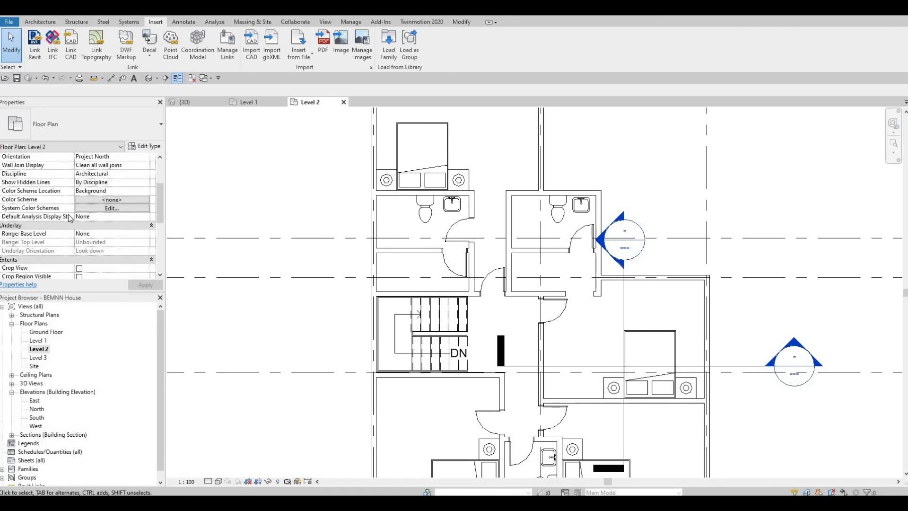
Load the M_Sofa-Pensi family from the Furniture library's Seating folder into the project.
{"action": "left_click", "coordinate": [388, 44]}
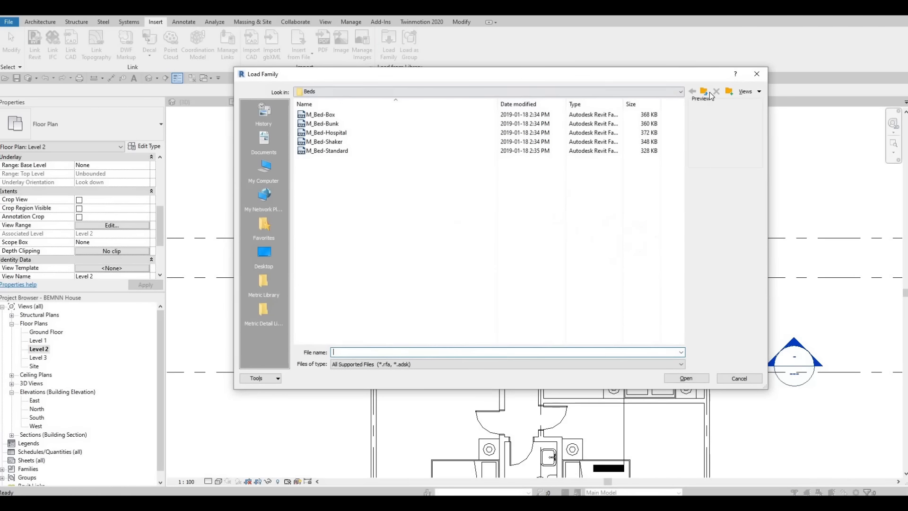
{"action": "left_click", "coordinate": [704, 91]}
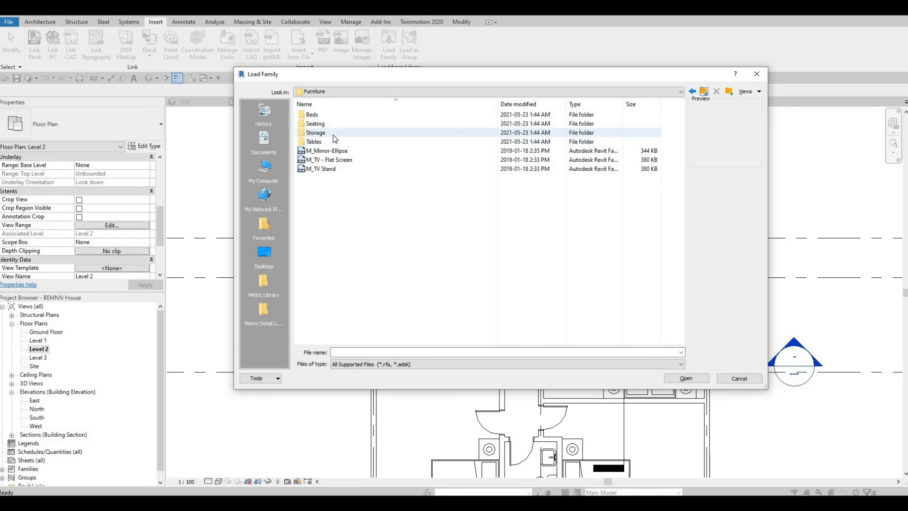
{"action": "double_click", "coordinate": [332, 125]}
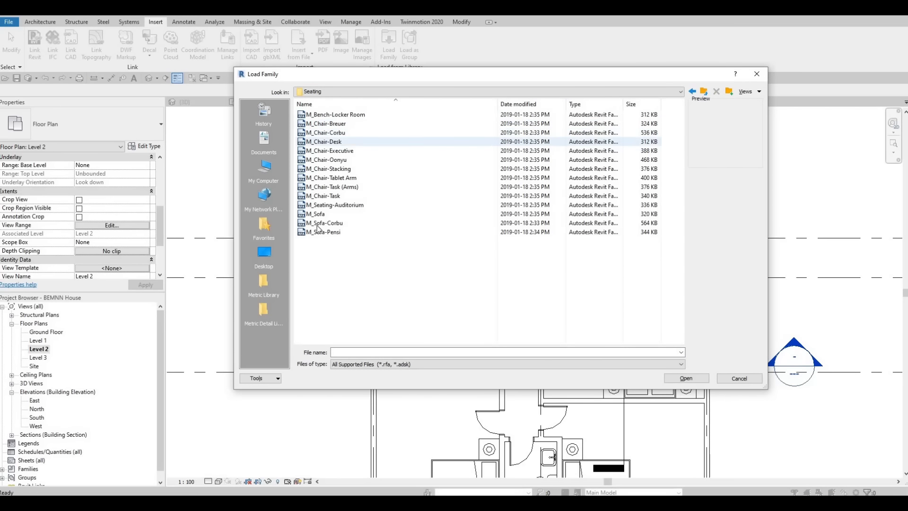
{"action": "left_click", "coordinate": [318, 233]}
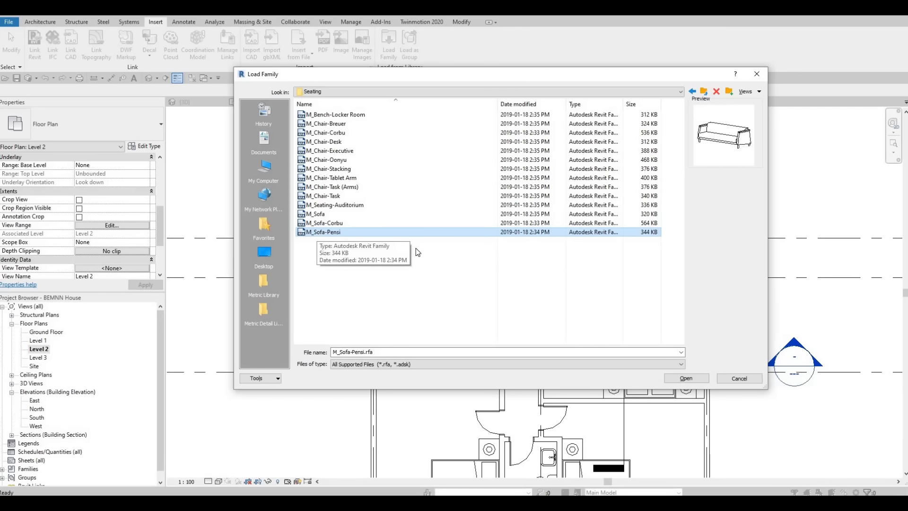
{"action": "left_click", "coordinate": [315, 213]}
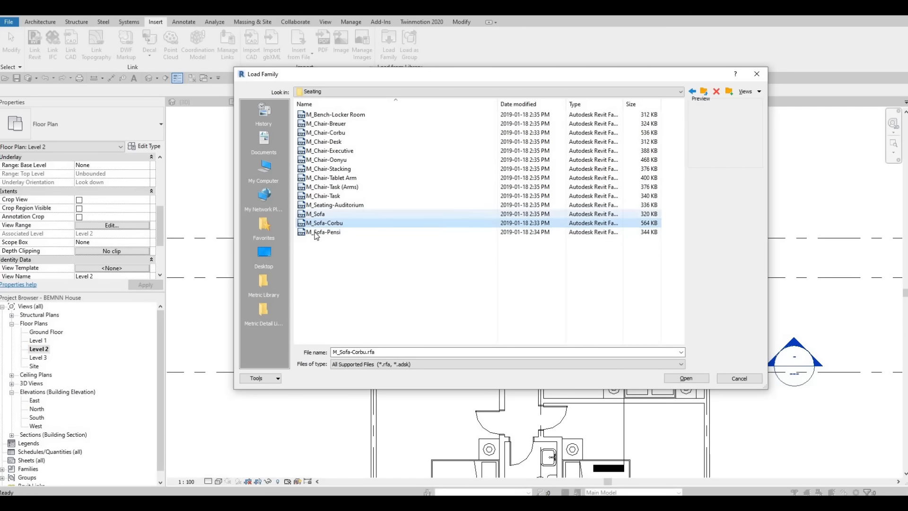
{"action": "left_click", "coordinate": [316, 231]}
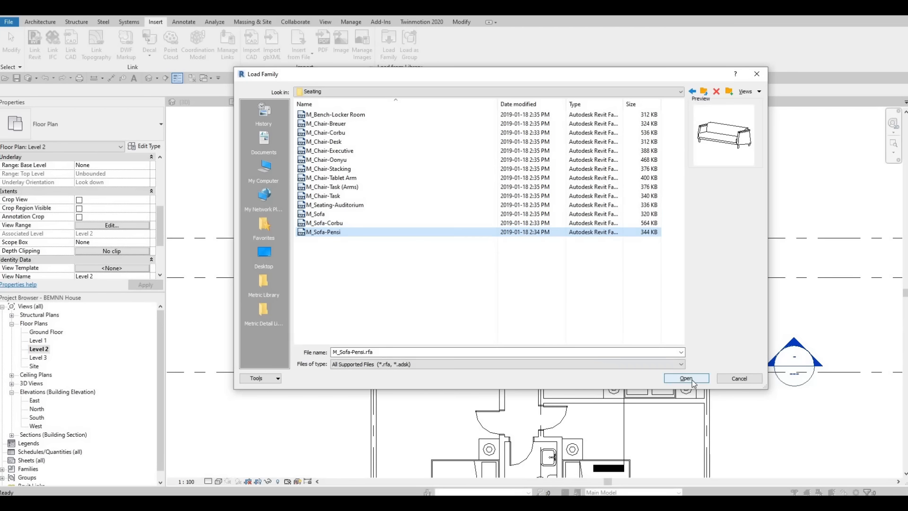
{"action": "left_click", "coordinate": [691, 380]}
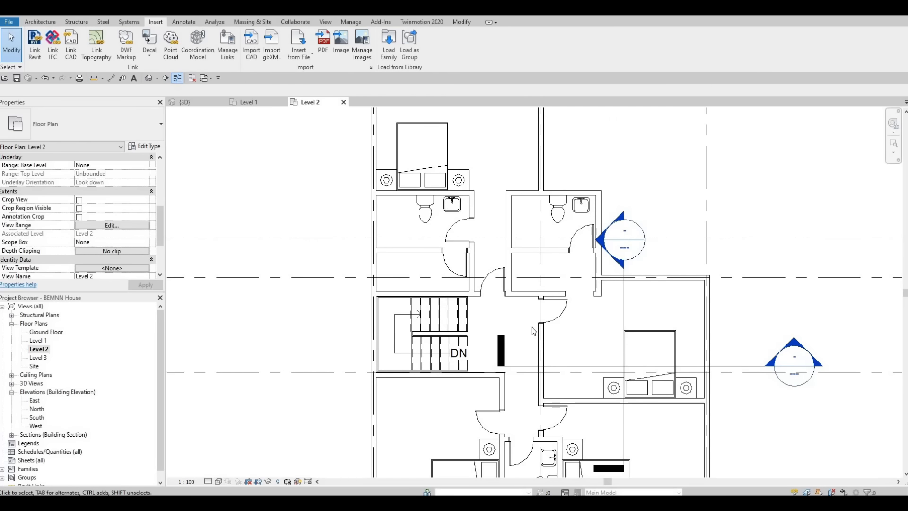
{"action": "key", "text": "m"}
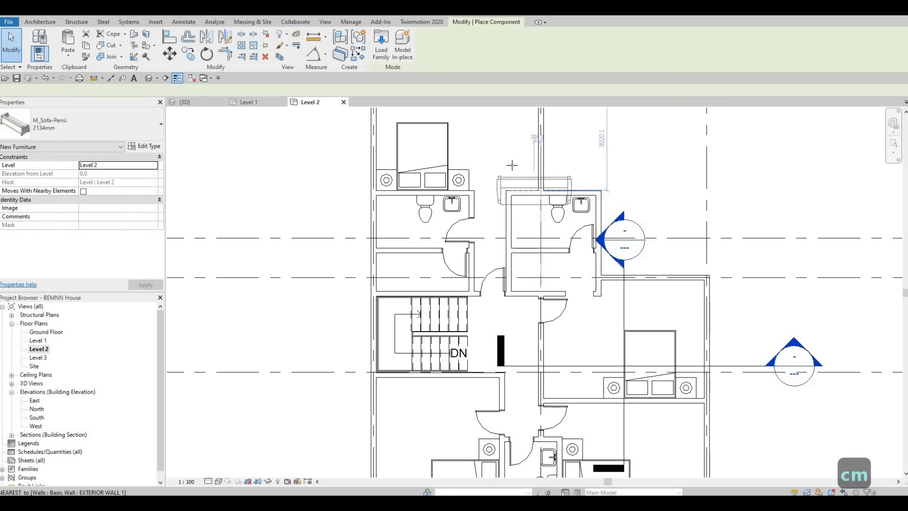
{"action": "middle_click_drag", "start_coordinate": [523, 252], "coordinate": [517, 287]}
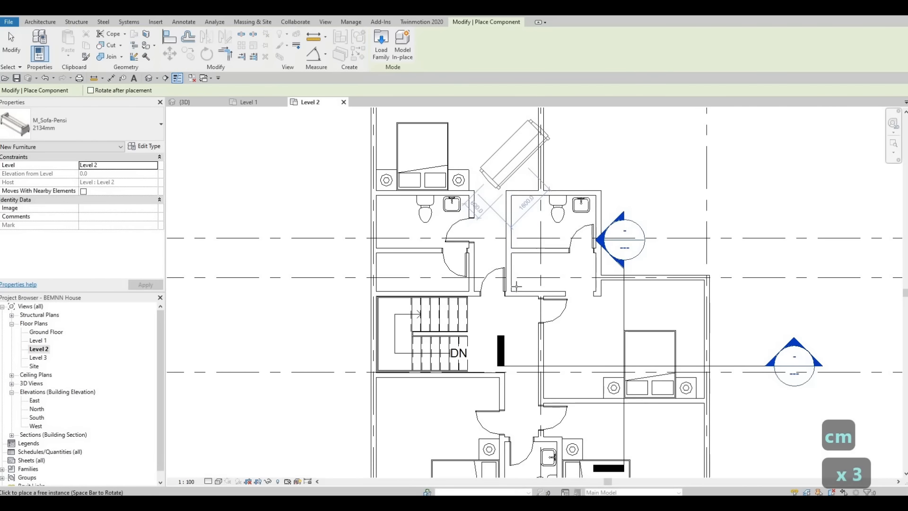
{"action": "scroll", "coordinate": [517, 269], "scroll_direction": "up", "scroll_amount": 1}
{"action": "key", "text": "space"}
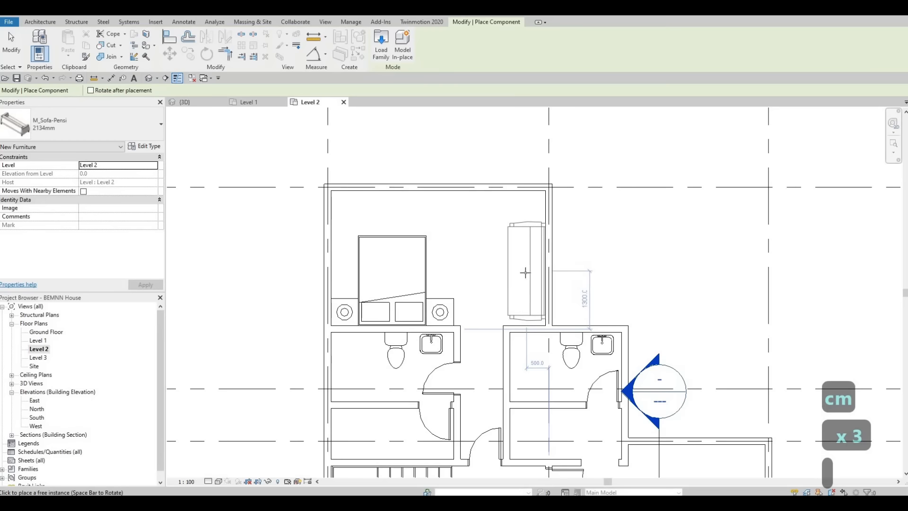
{"action": "key", "text": "space"}
{"action": "key", "text": "space"}
{"action": "middle_click_drag", "start_coordinate": [607, 425], "coordinate": [559, 228]}
{"action": "key", "text": "space"}
{"action": "key", "text": "space"}
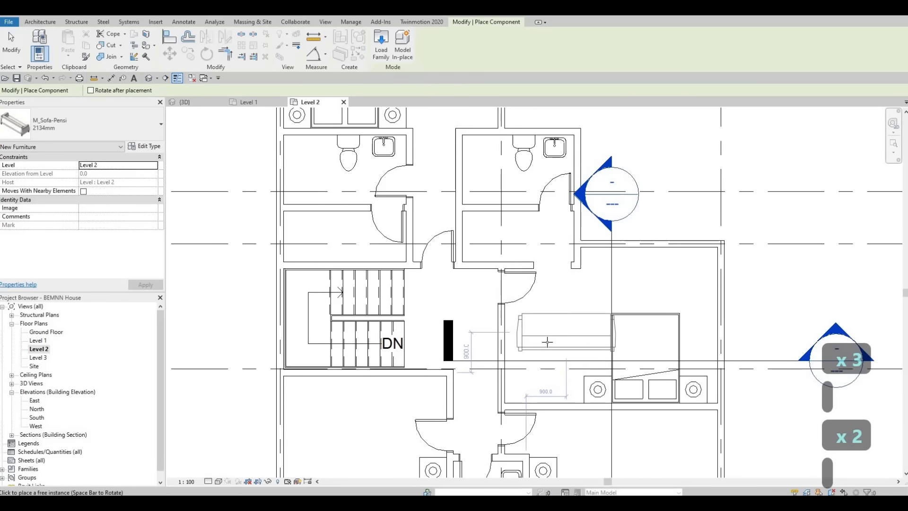
{"action": "key", "text": "space"}
{"action": "key", "text": "space"}
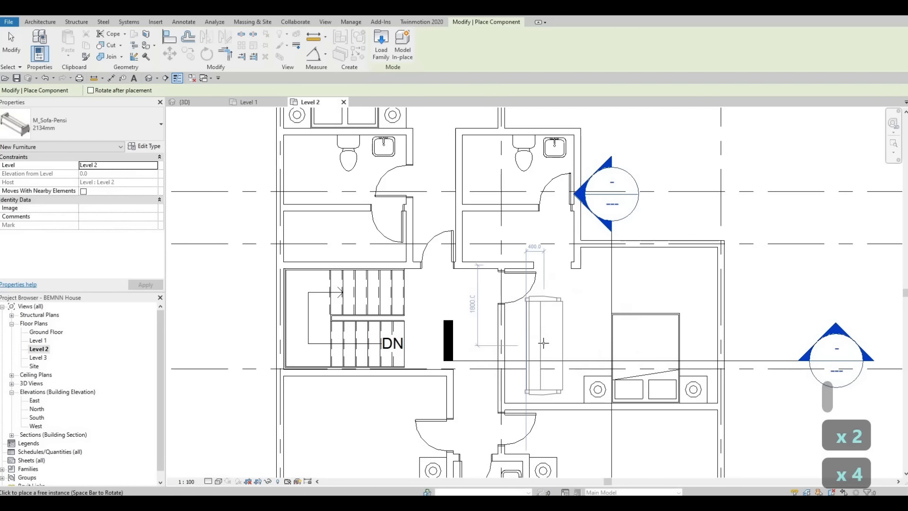
{"action": "key", "text": "Escape"}
{"action": "key", "text": "Escape"}
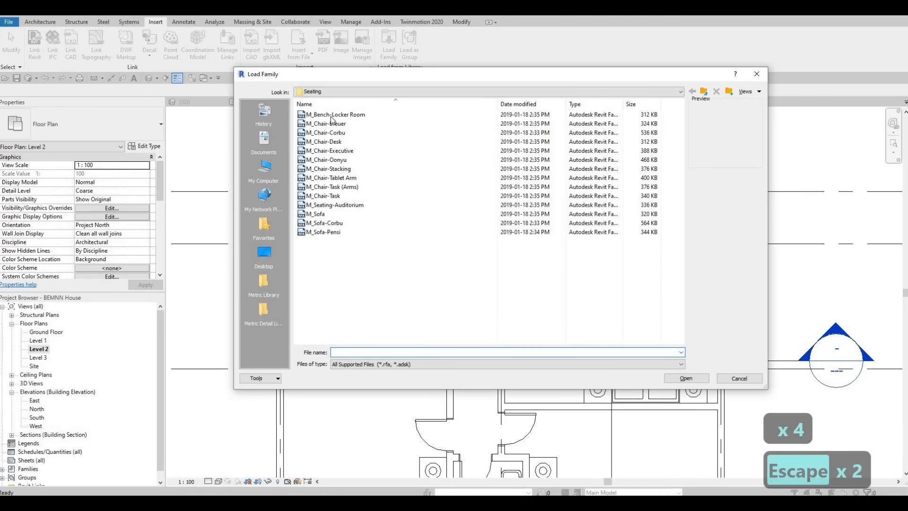
Examine the seating family previews in the library from M_Bench-Locker Room through M_Sofa-Pensi, then close the library without loading anything.
{"action": "left_click", "coordinate": [331, 114]}
{"action": "key", "text": "Down"}
{"action": "key", "text": "Down"}
{"action": "key", "text": "Down"}
{"action": "key", "text": "Down"}
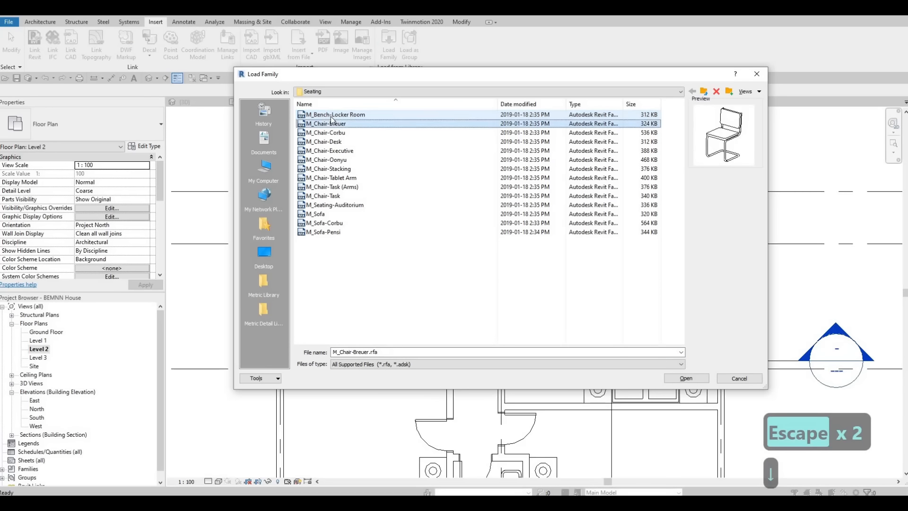
{"action": "key", "text": "Down"}
{"action": "key", "text": "Down"}
{"action": "key", "text": "Down"}
{"action": "key", "text": "Down"}
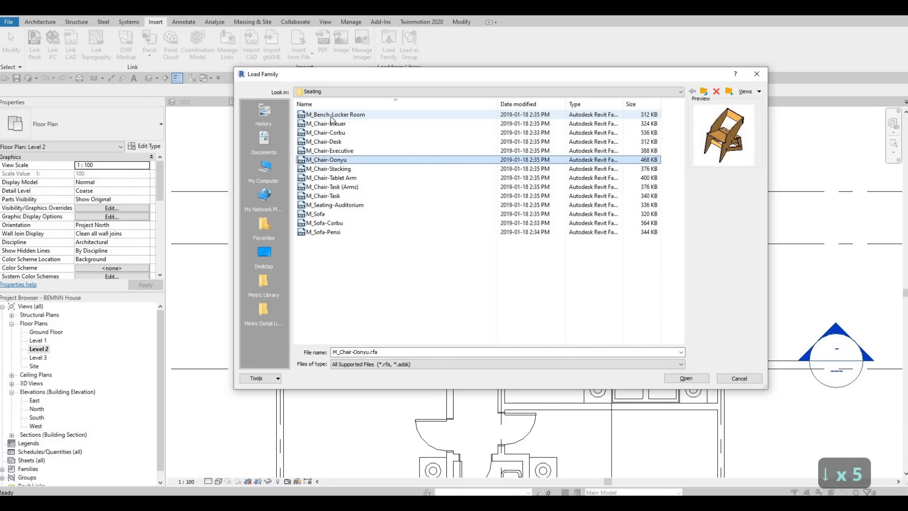
{"action": "key", "text": "Down"}
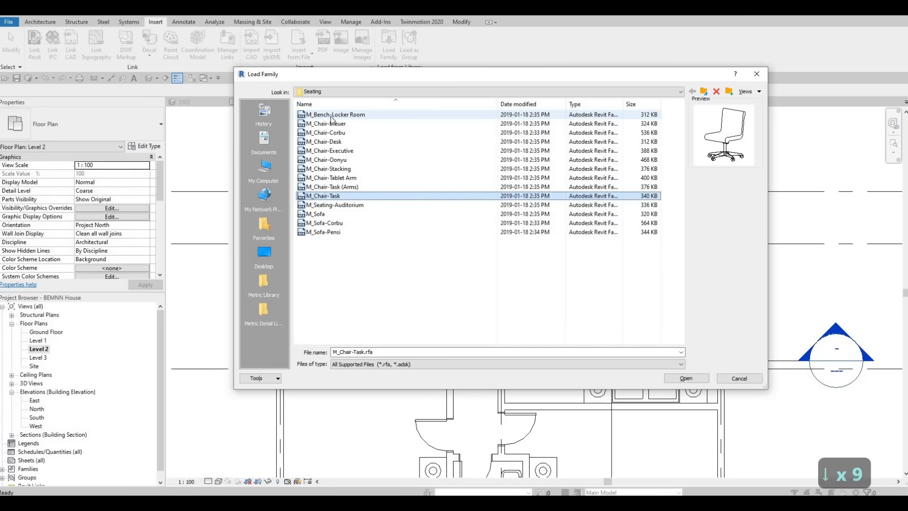
{"action": "key", "text": "Down"}
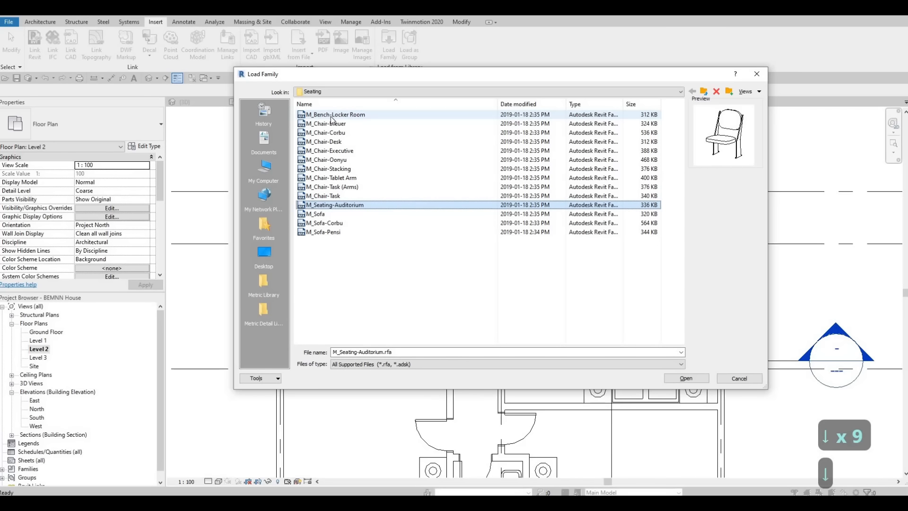
{"action": "key", "text": "Down"}
{"action": "key", "text": "Down"}
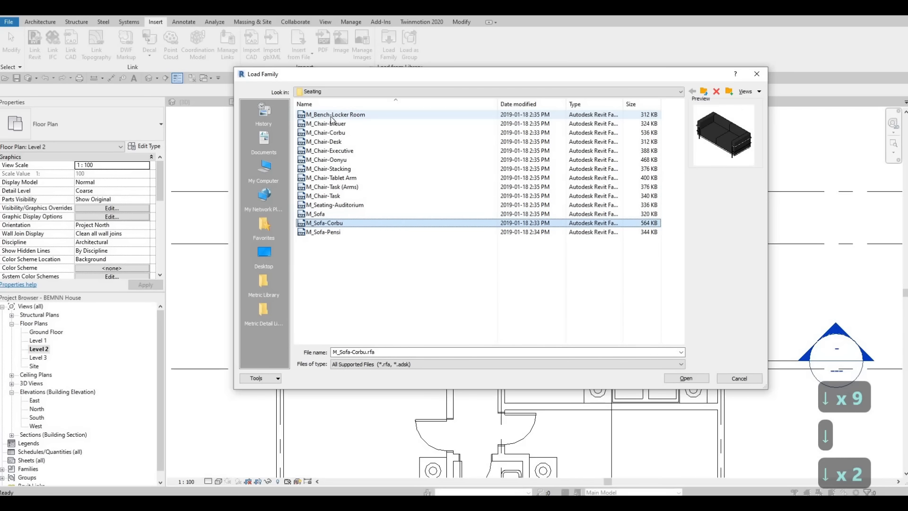
{"action": "key", "text": "Down"}
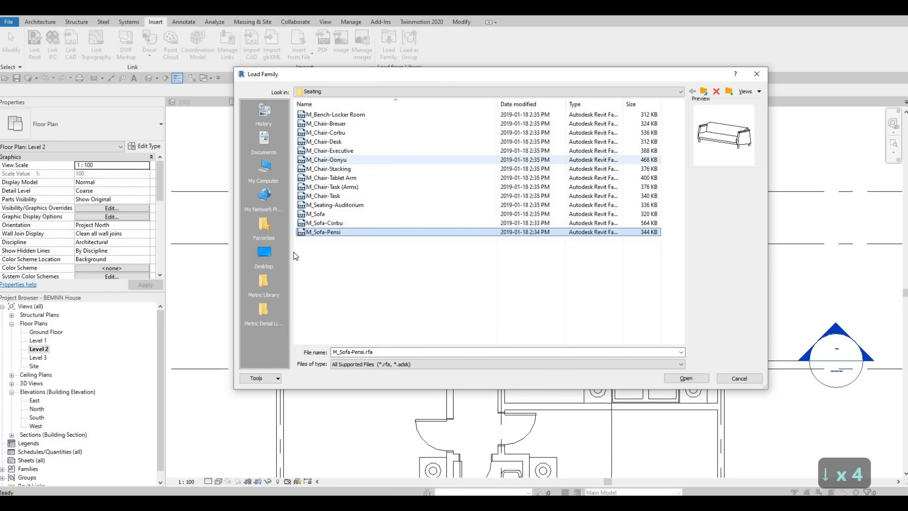
{"action": "key", "text": "Escape"}
{"action": "key", "text": "Escape"}
Set the Level 2 floor plan's underlay base level to Level 1 and apply it.
{"action": "middle_click_drag", "start_coordinate": [349, 237], "coordinate": [388, 387]}
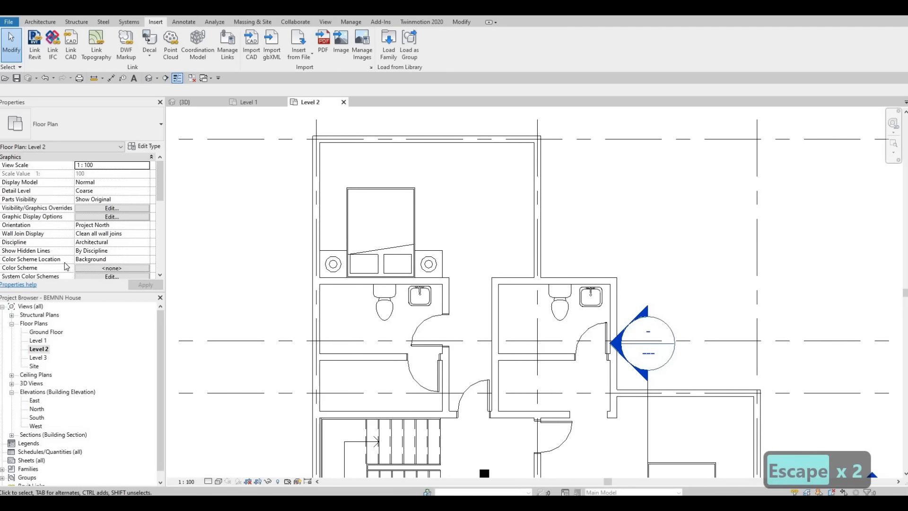
{"action": "scroll", "coordinate": [79, 196], "scroll_direction": "down", "scroll_amount": 4}
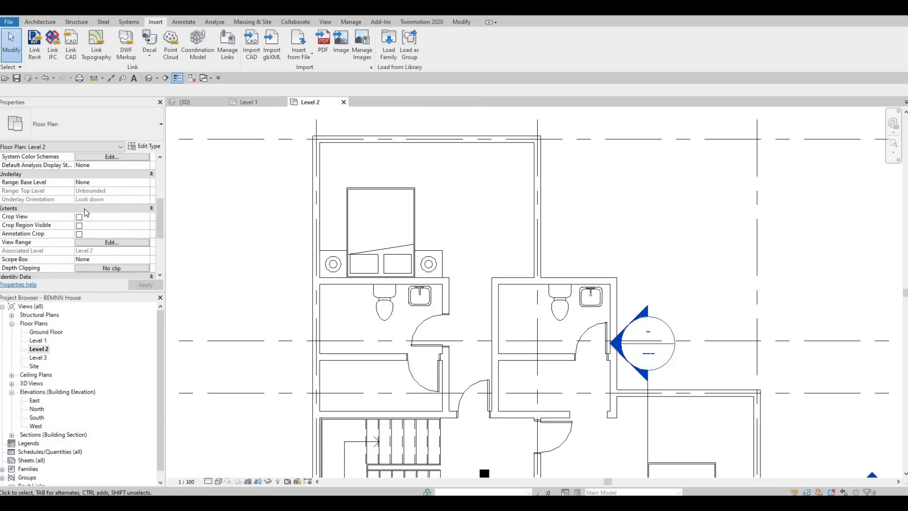
{"action": "scroll", "coordinate": [100, 219], "scroll_direction": "up", "scroll_amount": 4}
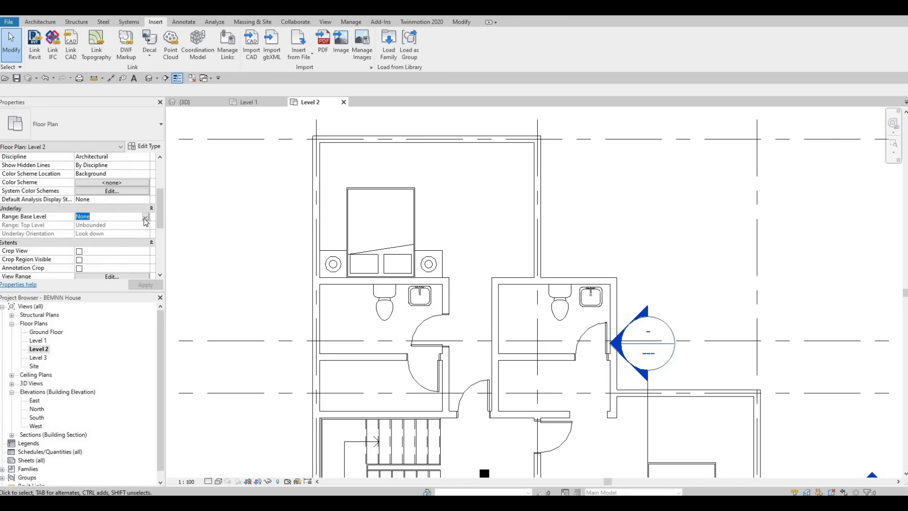
{"action": "left_click", "coordinate": [145, 217]}
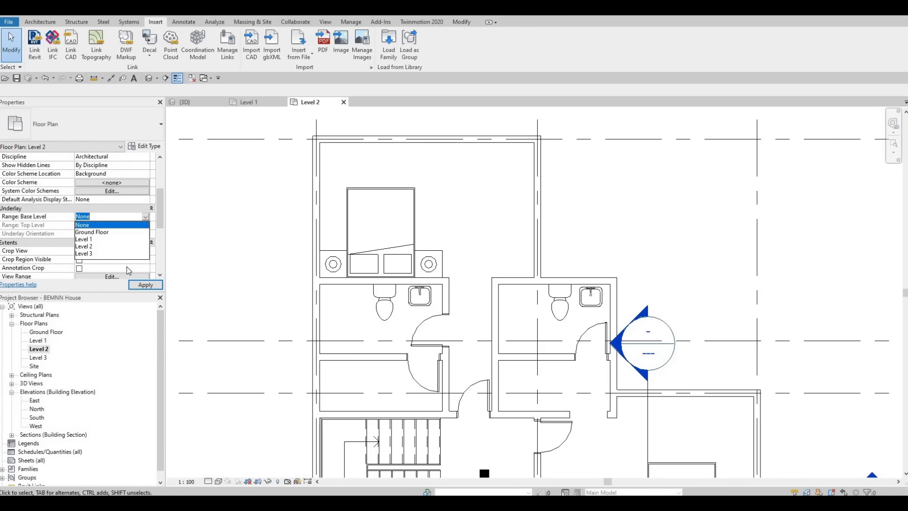
{"action": "left_click", "coordinate": [125, 238]}
{"action": "left_click", "coordinate": [137, 285]}
{"action": "key", "text": "Escape"}
{"action": "key", "text": "Escape"}
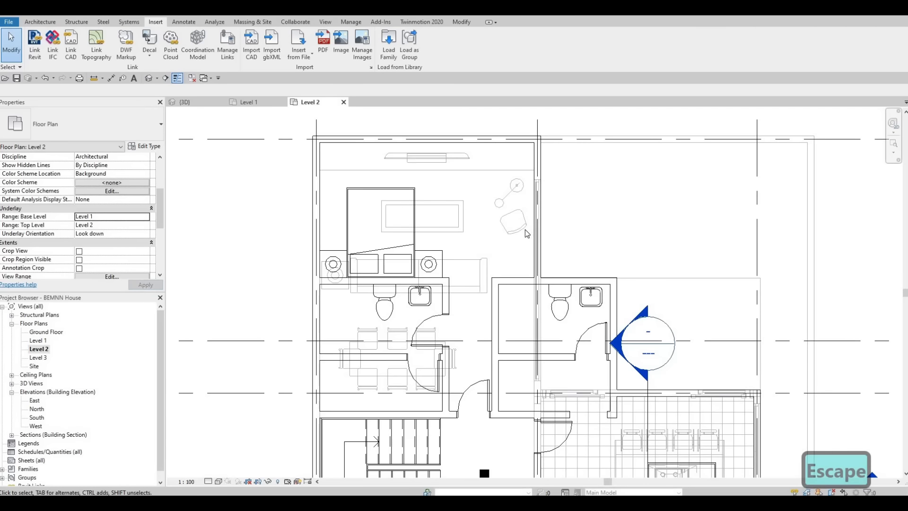
Start creating a similar desk chair from the Level 1 underlay's chair in the north room and rotate it for placement.
{"action": "left_click", "coordinate": [524, 228]}
{"action": "key", "text": "c"}
{"action": "key", "text": "s"}
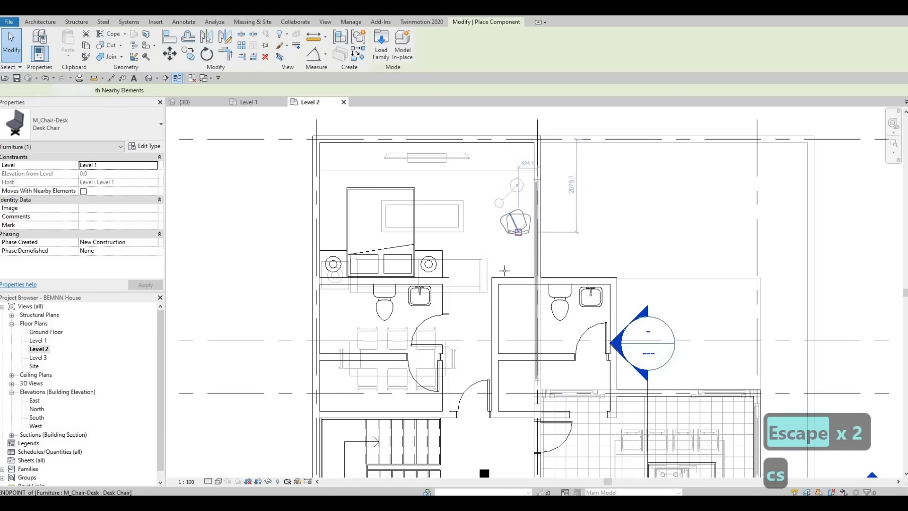
{"action": "scroll", "coordinate": [520, 227], "scroll_direction": "up", "scroll_amount": 5}
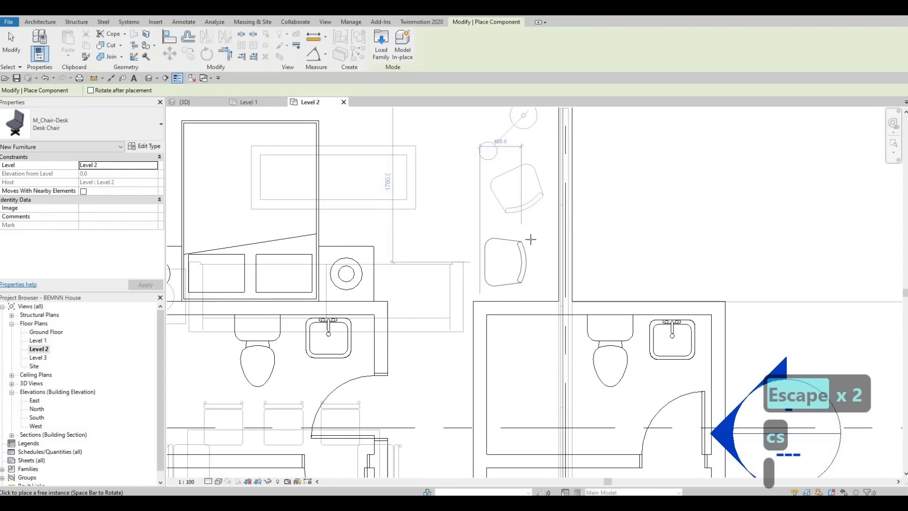
{"action": "key", "text": "space"}
{"action": "key", "text": "space"}
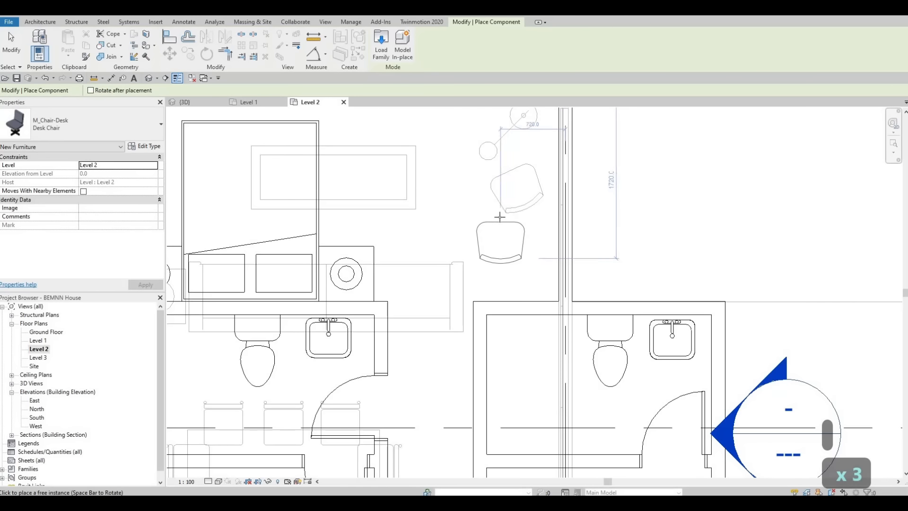
{"action": "key", "text": "space"}
{"action": "key", "text": "space"}
{"action": "key", "text": "space"}
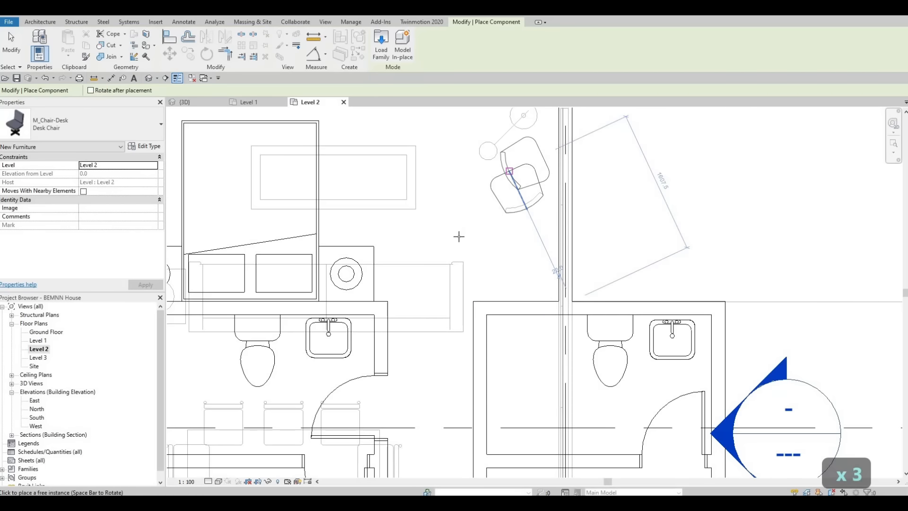
Place two angled desk chairs one above the other, west of the bed in the room east of the stairs.
{"action": "scroll", "coordinate": [439, 229], "scroll_direction": "down", "scroll_amount": 3}
{"action": "middle_click_drag", "start_coordinate": [542, 277], "coordinate": [573, 190]}
{"action": "middle_click_drag", "start_coordinate": [604, 409], "coordinate": [528, 206]}
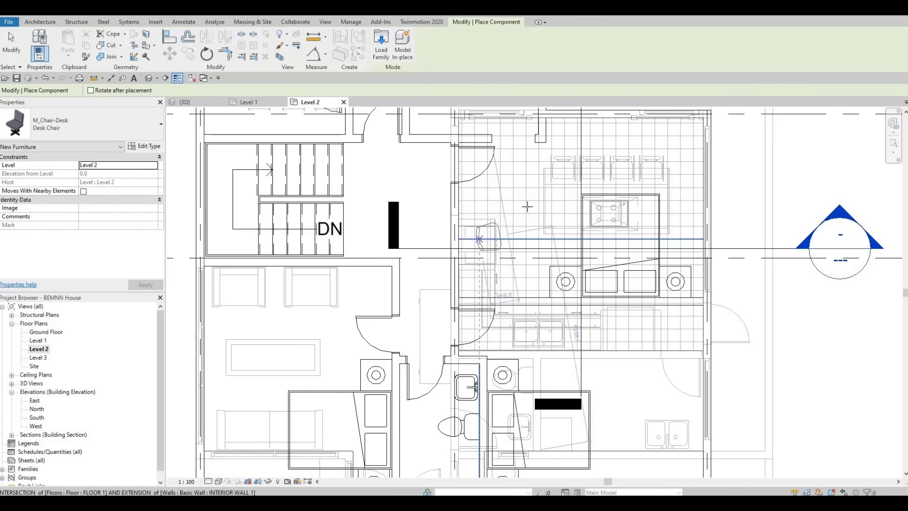
{"action": "scroll", "coordinate": [527, 206], "scroll_direction": "up", "scroll_amount": 2}
{"action": "key", "text": "space"}
{"action": "key", "text": "space"}
{"action": "key", "text": "space"}
{"action": "key", "text": "space"}
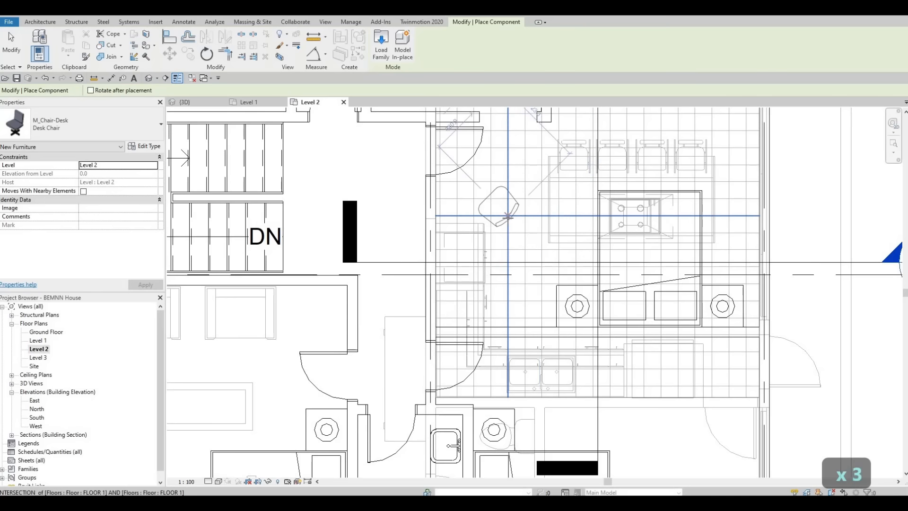
{"action": "key", "text": "space"}
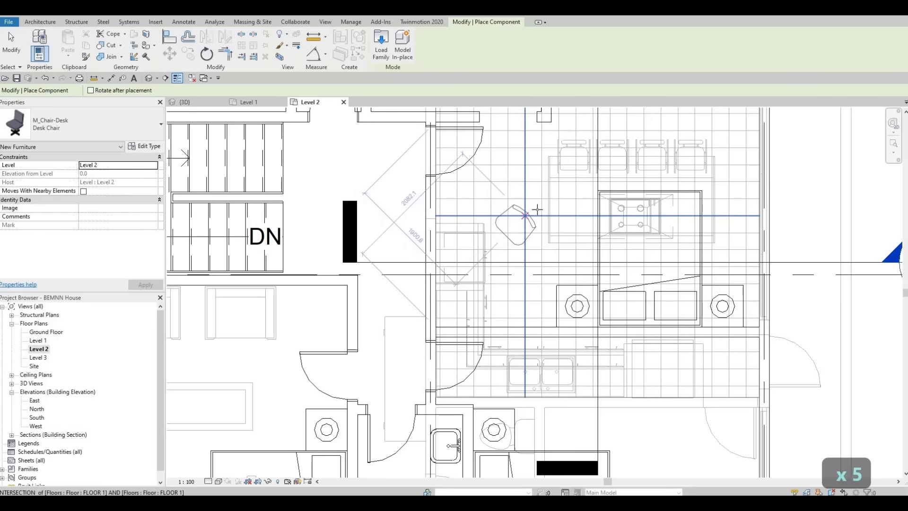
{"action": "left_click", "coordinate": [534, 271]}
{"action": "key", "text": "space"}
{"action": "key", "text": "space"}
{"action": "key", "text": "space"}
{"action": "key", "text": "space"}
{"action": "key", "text": "space"}
{"action": "key", "text": "space"}
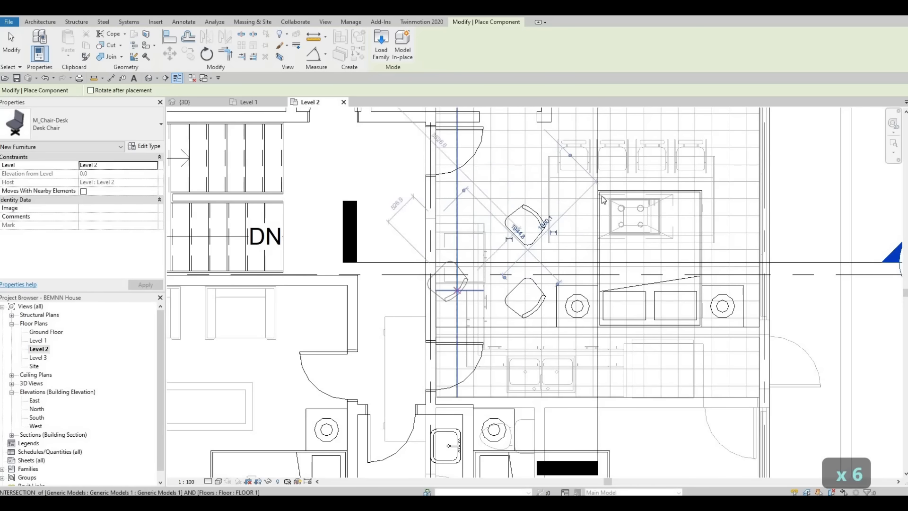
{"action": "scroll", "coordinate": [447, 262], "scroll_direction": "down", "scroll_amount": 1}
{"action": "middle_click_drag", "start_coordinate": [447, 262], "coordinate": [588, 217]}
{"action": "left_click", "coordinate": [588, 217]}
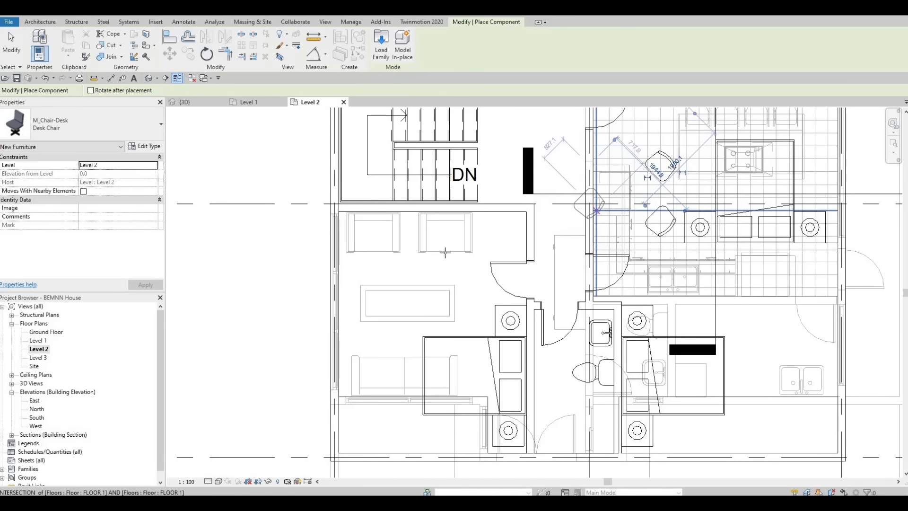
{"action": "middle_click_drag", "start_coordinate": [430, 254], "coordinate": [429, 181]}
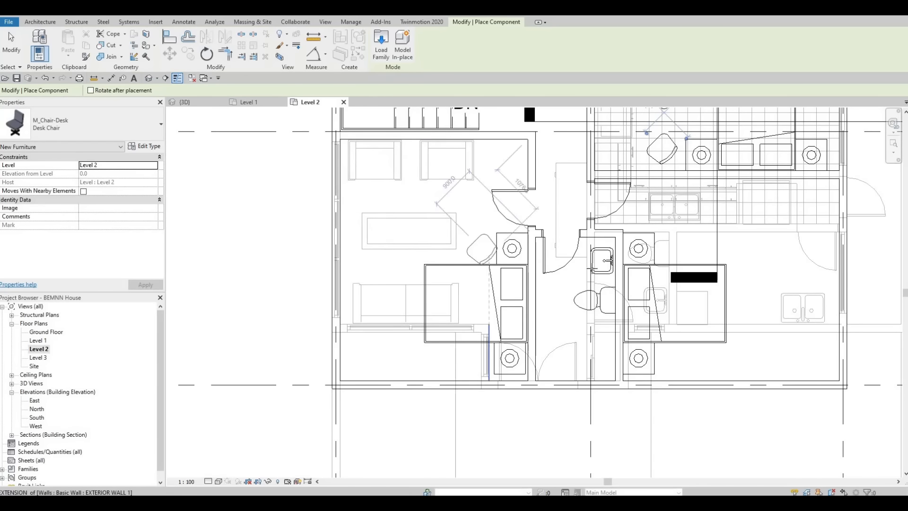
{"action": "middle_click_drag", "start_coordinate": [582, 461], "coordinate": [462, 490]}
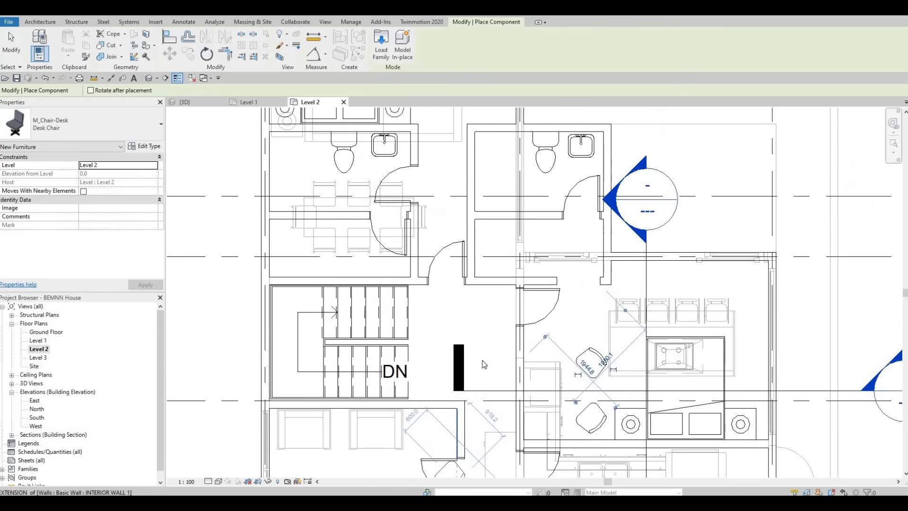
Create a similar M_Floor Lamp - Arm Extension from the Level 1 underlay's lamp, rotate it and place it beside the north room's desk chair.
{"action": "key", "text": "Escape"}
{"action": "key", "text": "Escape"}
{"action": "middle_click_drag", "start_coordinate": [448, 278], "coordinate": [445, 389]}
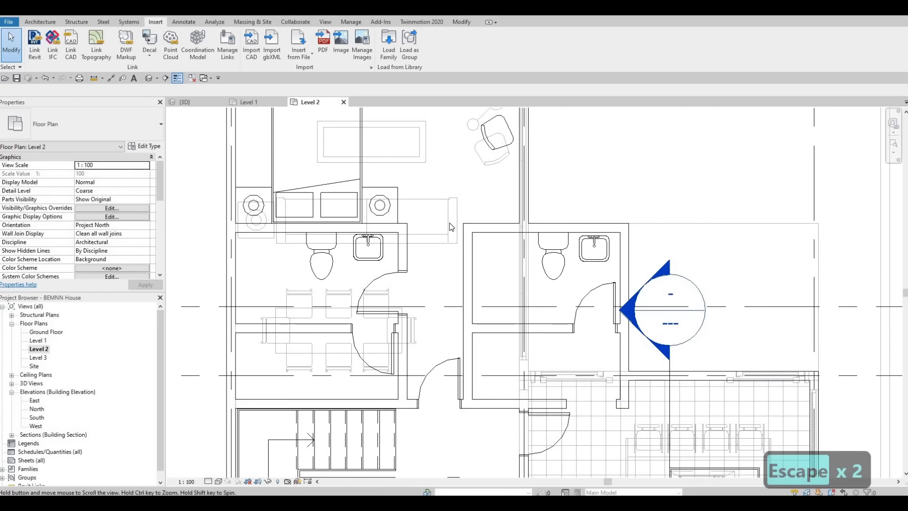
{"action": "middle_click_drag", "start_coordinate": [492, 114], "coordinate": [488, 227]}
{"action": "scroll", "coordinate": [491, 221], "scroll_direction": "down", "scroll_amount": 1}
{"action": "left_click", "coordinate": [491, 218]}
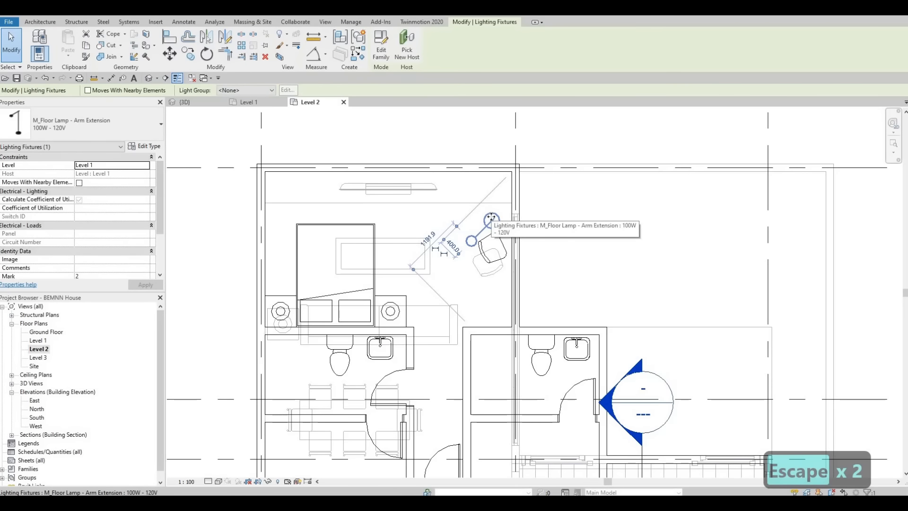
{"action": "key", "text": "c"}
{"action": "key", "text": "s"}
{"action": "scroll", "coordinate": [481, 299], "scroll_direction": "up", "scroll_amount": 2}
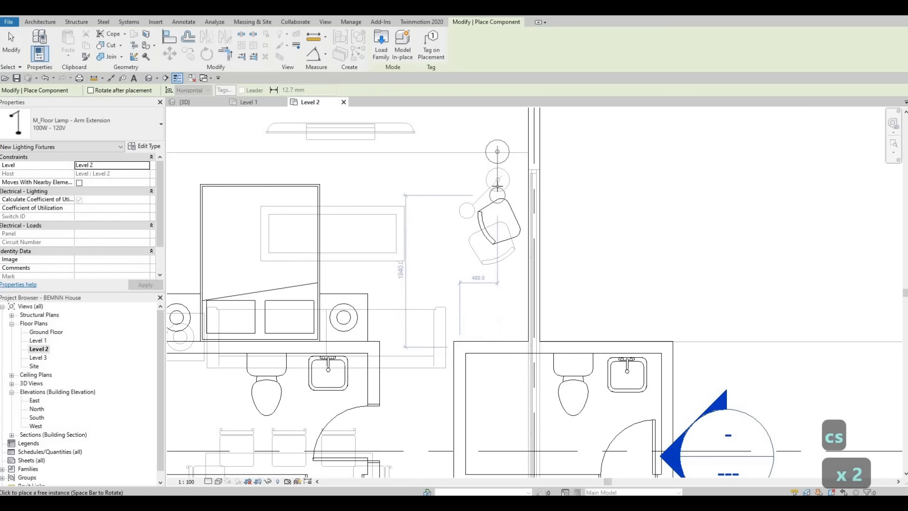
{"action": "key", "text": "space"}
{"action": "key", "text": "space"}
{"action": "key", "text": "space"}
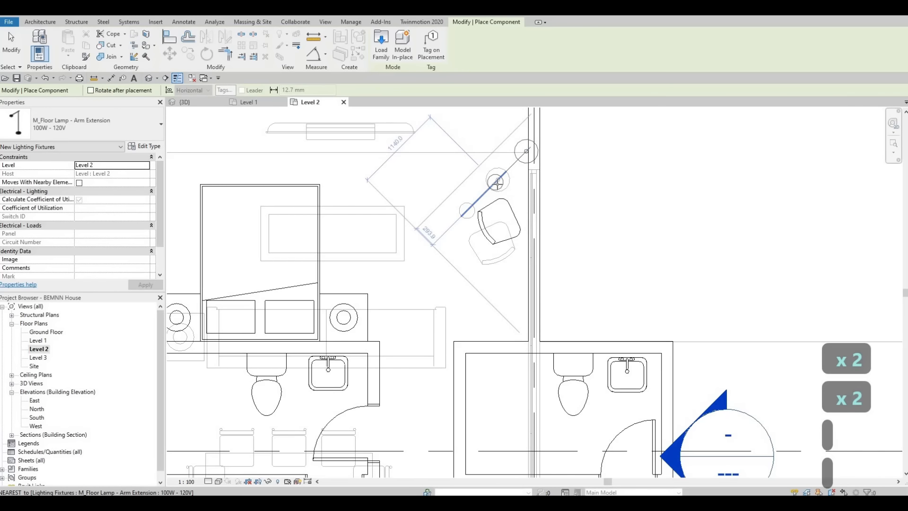
{"action": "key", "text": "space"}
{"action": "key", "text": "space"}
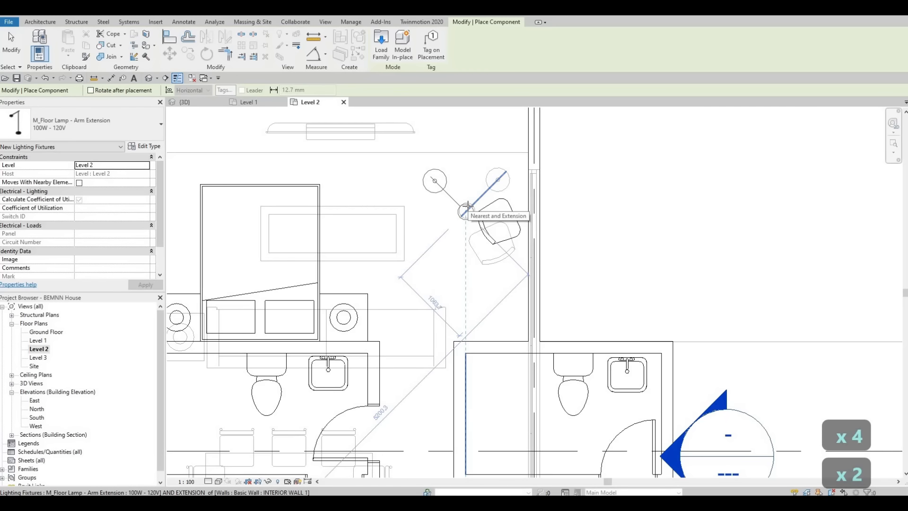
{"action": "key", "text": "space"}
{"action": "key", "text": "space"}
{"action": "key", "text": "space"}
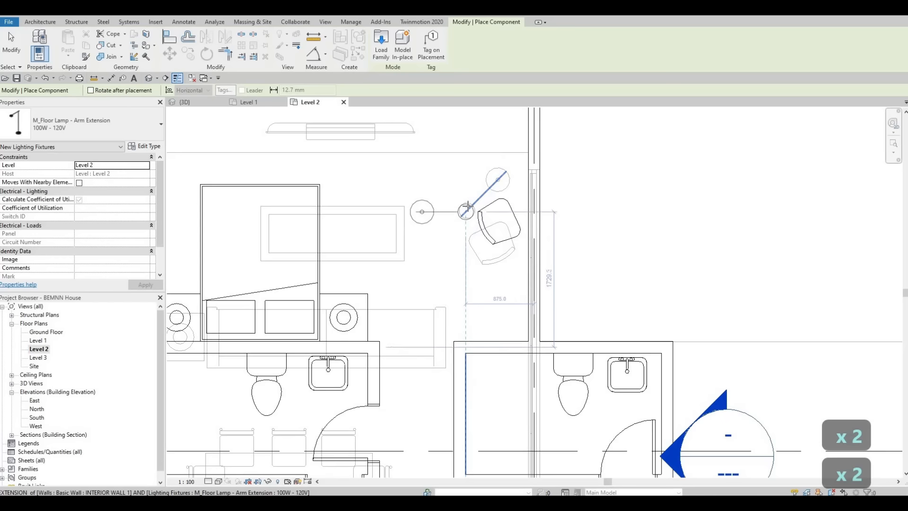
{"action": "key", "text": "space"}
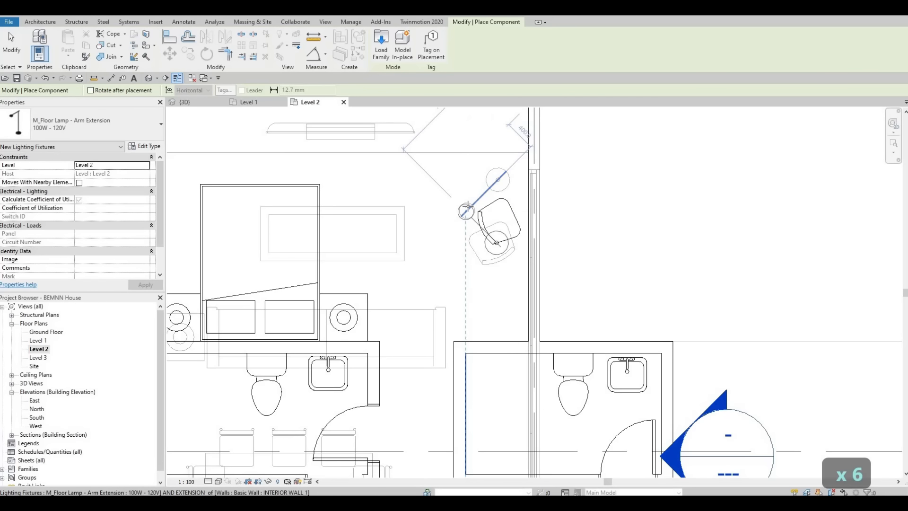
{"action": "left_click", "coordinate": [465, 221]}
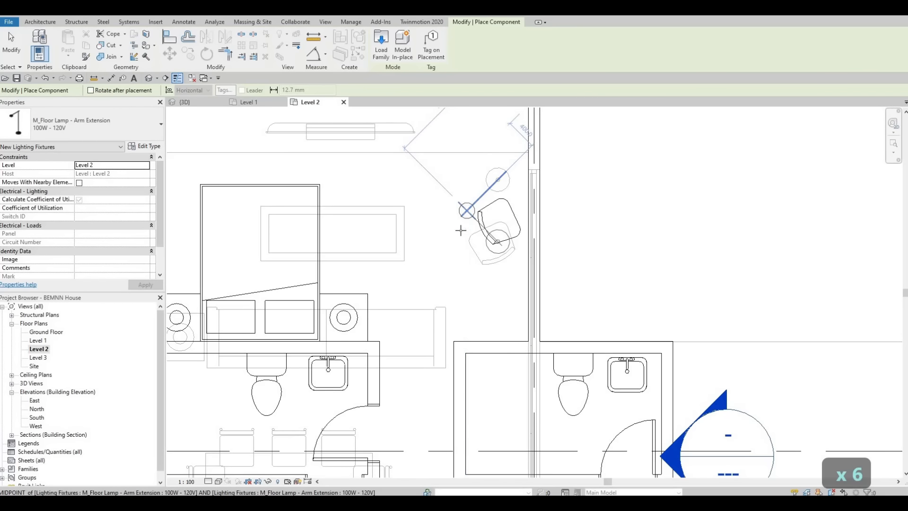
{"action": "key", "text": "space"}
{"action": "key", "text": "space"}
{"action": "key", "text": "space"}
{"action": "key", "text": "space"}
{"action": "key", "text": "space"}
{"action": "key", "text": "space"}
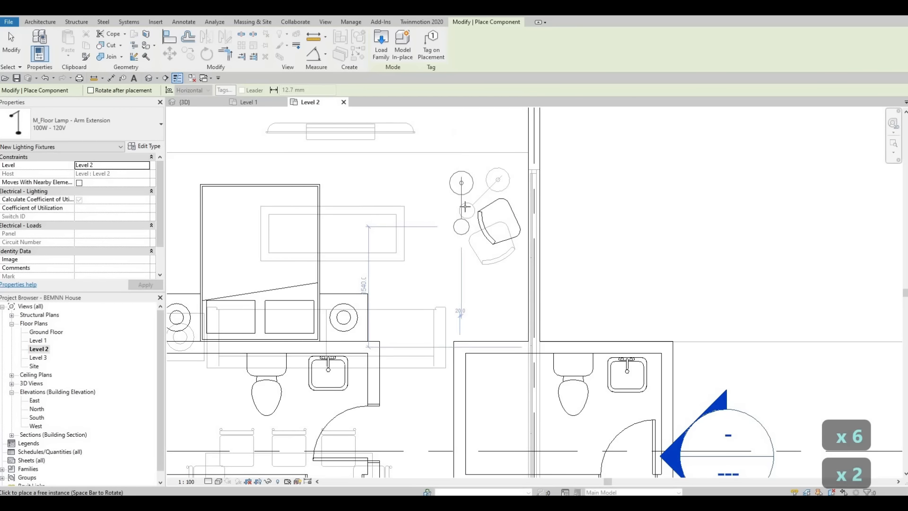
{"action": "key", "text": "space"}
{"action": "key", "text": "space"}
{"action": "key", "text": "space"}
{"action": "key", "text": "space"}
{"action": "key", "text": "space"}
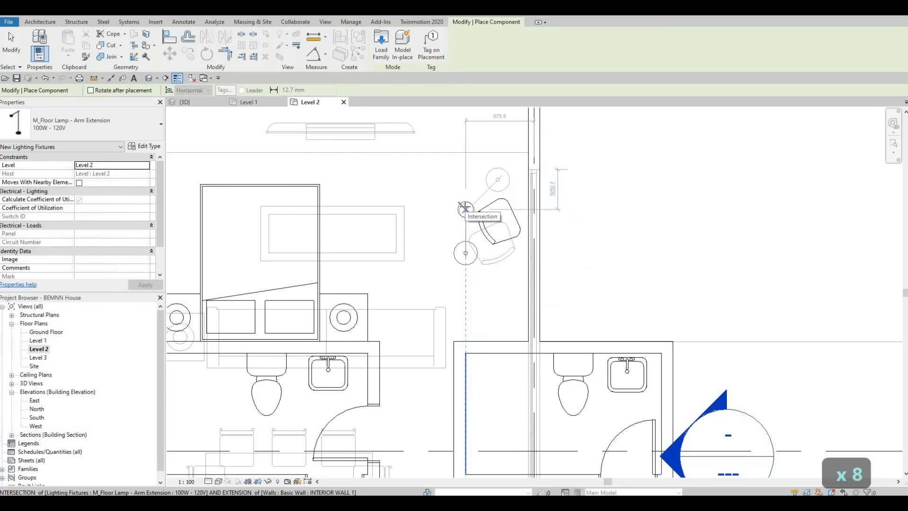
{"action": "key", "text": "space"}
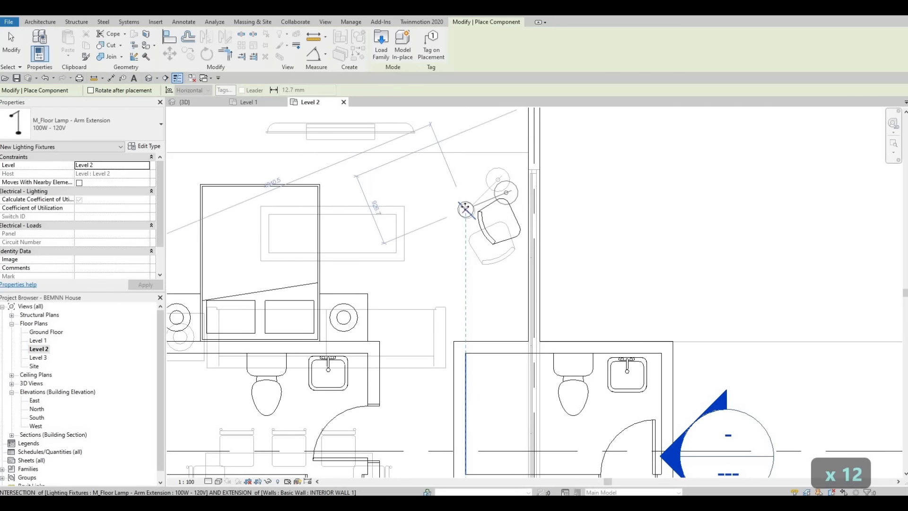
{"action": "left_click", "coordinate": [465, 209]}
Place another rotated arm-extension floor lamp west of the upper desk chair in the room east of the stairs.
{"action": "scroll", "coordinate": [454, 263], "scroll_direction": "down", "scroll_amount": 1}
{"action": "middle_click_drag", "start_coordinate": [443, 380], "coordinate": [460, 176]}
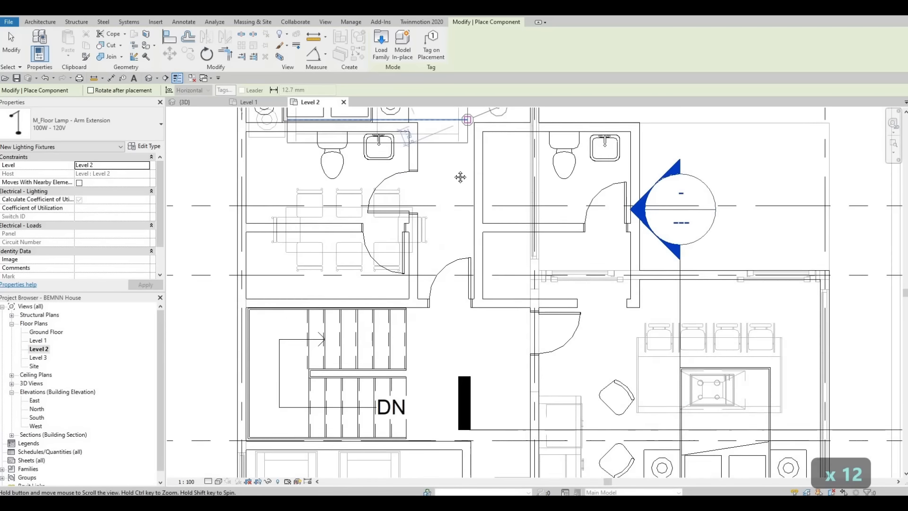
{"action": "middle_click_drag", "start_coordinate": [533, 270], "coordinate": [463, 131]}
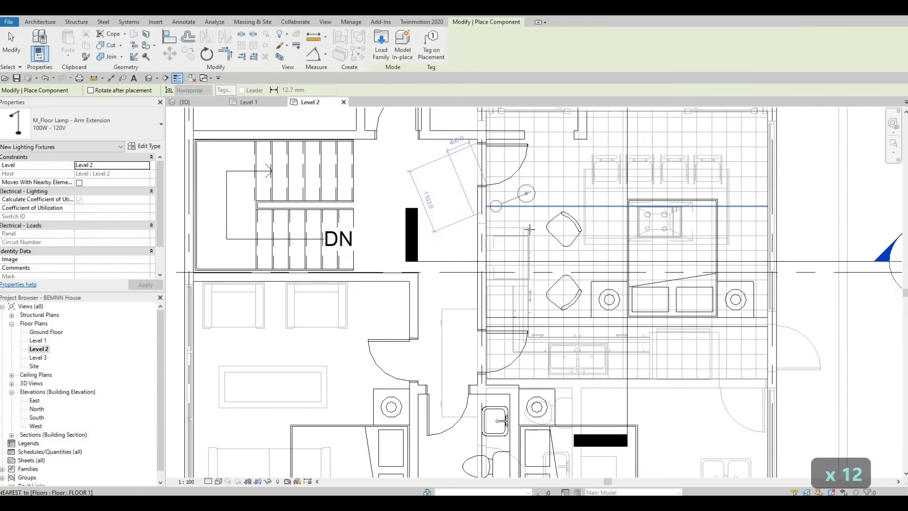
{"action": "key", "text": "space"}
{"action": "key", "text": "space"}
{"action": "key", "text": "space"}
{"action": "key", "text": "space"}
{"action": "key", "text": "space"}
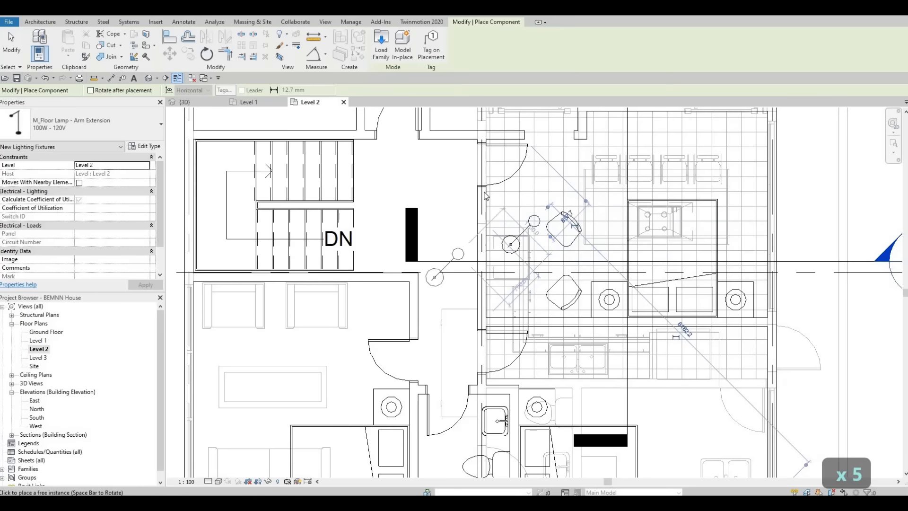
{"action": "key", "text": "Escape"}
{"action": "key", "text": "Escape"}
{"action": "middle_click_drag", "start_coordinate": [501, 247], "coordinate": [493, 291]}
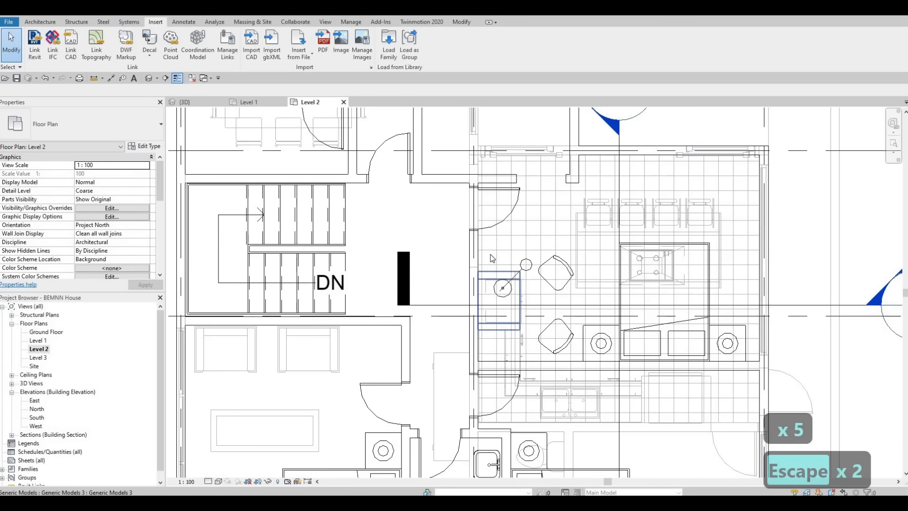
{"action": "scroll", "coordinate": [492, 291], "scroll_direction": "down", "scroll_amount": 2}
{"action": "middle_click_drag", "start_coordinate": [481, 276], "coordinate": [478, 283]}
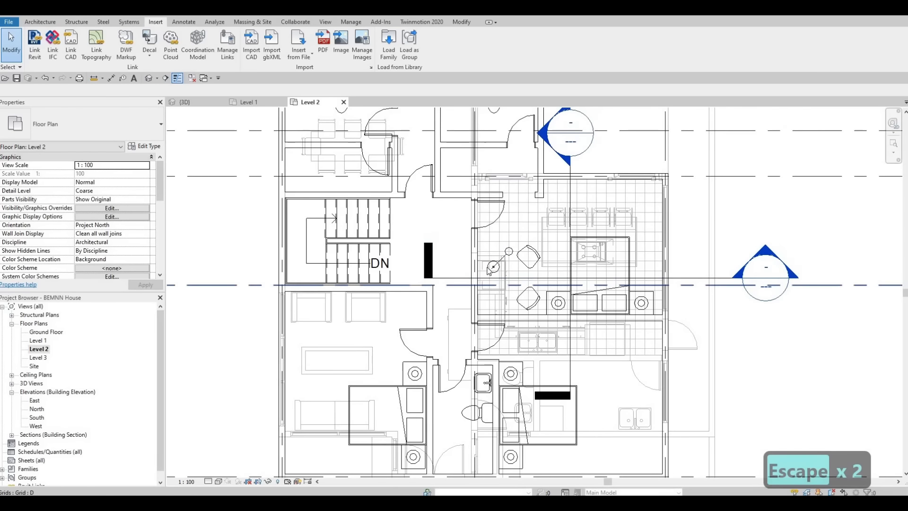
Move the floor lamp in the room east of the stairs slightly north.
{"action": "left_click", "coordinate": [499, 261]}
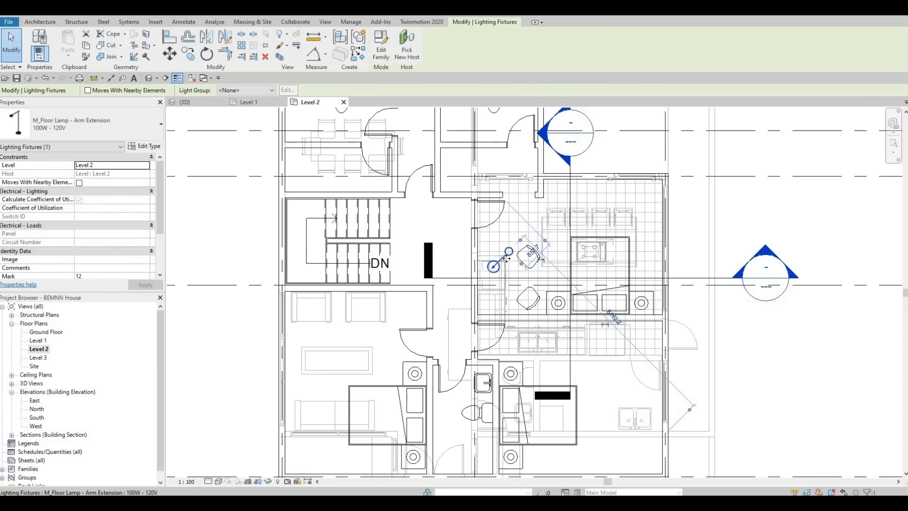
{"action": "left_click_drag", "start_coordinate": [506, 242], "coordinate": [511, 270]}
{"action": "key", "text": "Escape"}
{"action": "key", "text": "Escape"}
Set the Level 2 floor plan's underlay base level to None and apply it.
{"action": "scroll", "coordinate": [482, 354], "scroll_direction": "up", "scroll_amount": 1}
{"action": "middle_click_drag", "start_coordinate": [482, 355], "coordinate": [480, 419]}
{"action": "scroll", "coordinate": [480, 418], "scroll_direction": "down", "scroll_amount": 3}
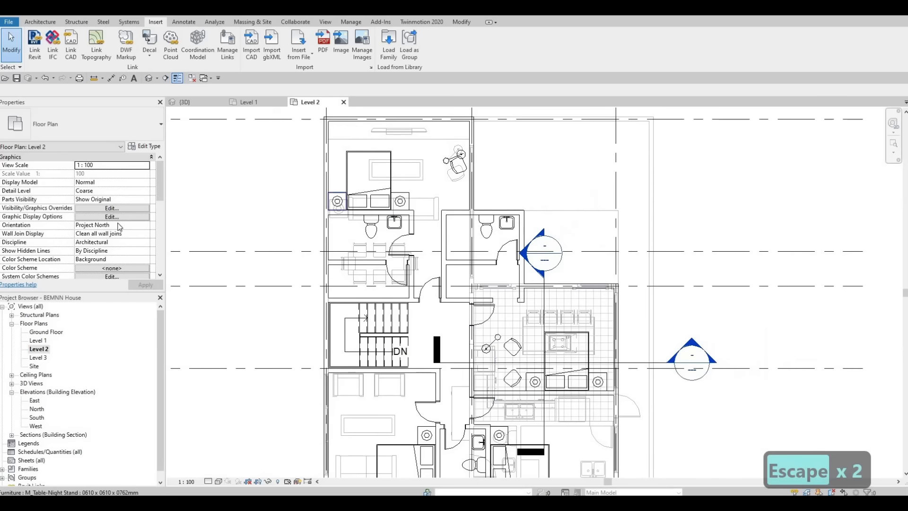
{"action": "scroll", "coordinate": [115, 232], "scroll_direction": "down", "scroll_amount": 5}
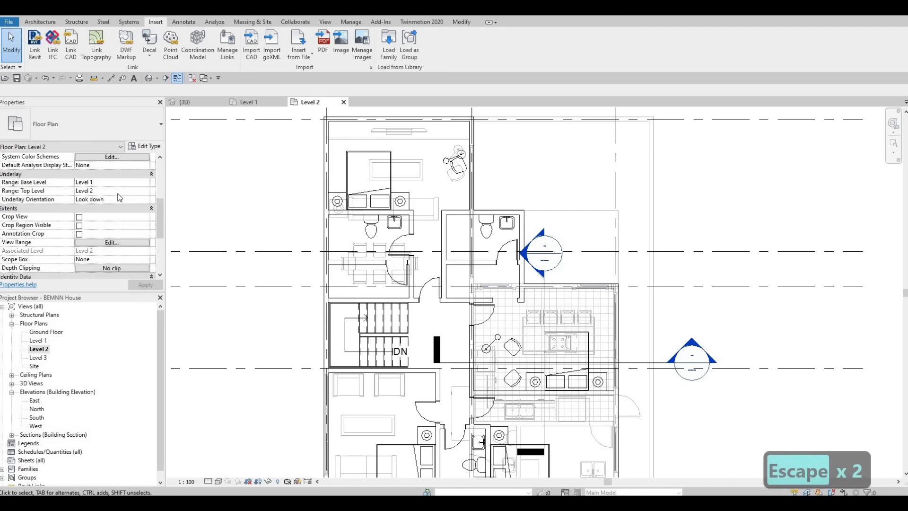
{"action": "left_click", "coordinate": [111, 182]}
{"action": "left_click", "coordinate": [114, 191]}
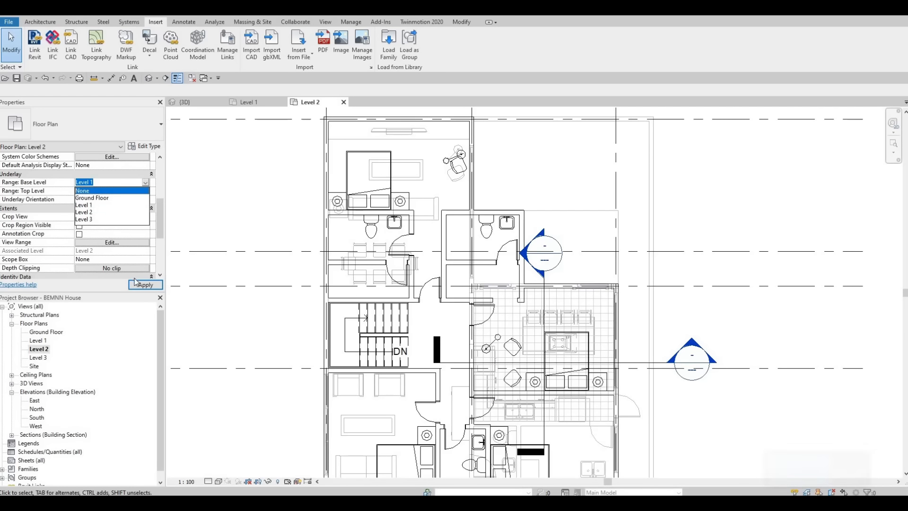
{"action": "left_click", "coordinate": [135, 286]}
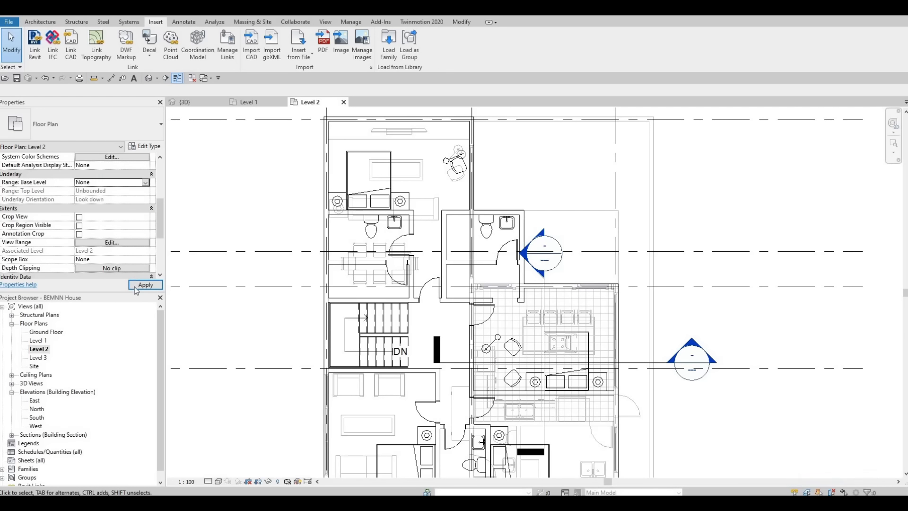
Load the M_Shelving family from the Storage folder of the furniture library.
{"action": "left_click", "coordinate": [385, 60]}
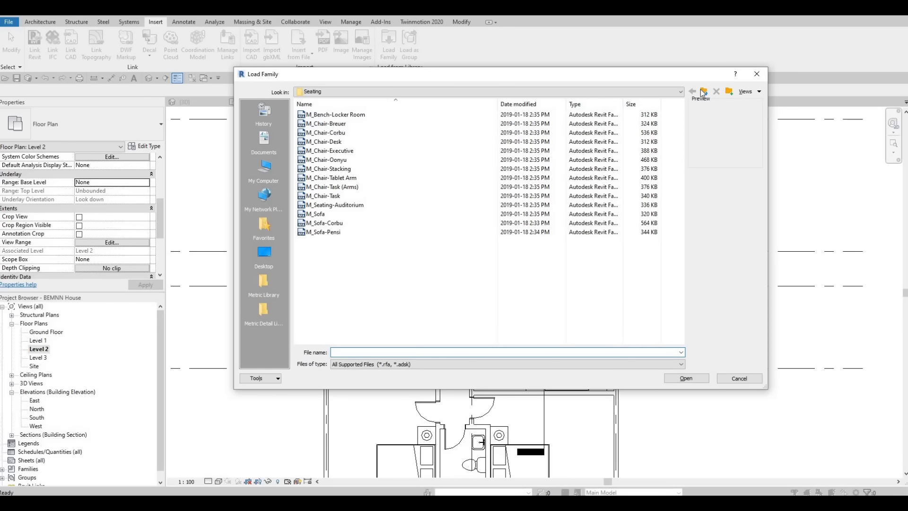
{"action": "double_click", "coordinate": [322, 134]}
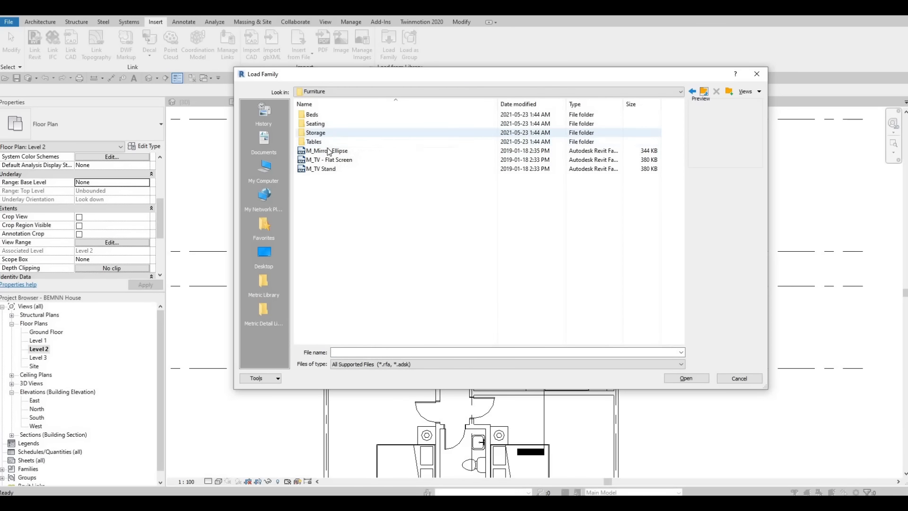
{"action": "left_click", "coordinate": [326, 178]}
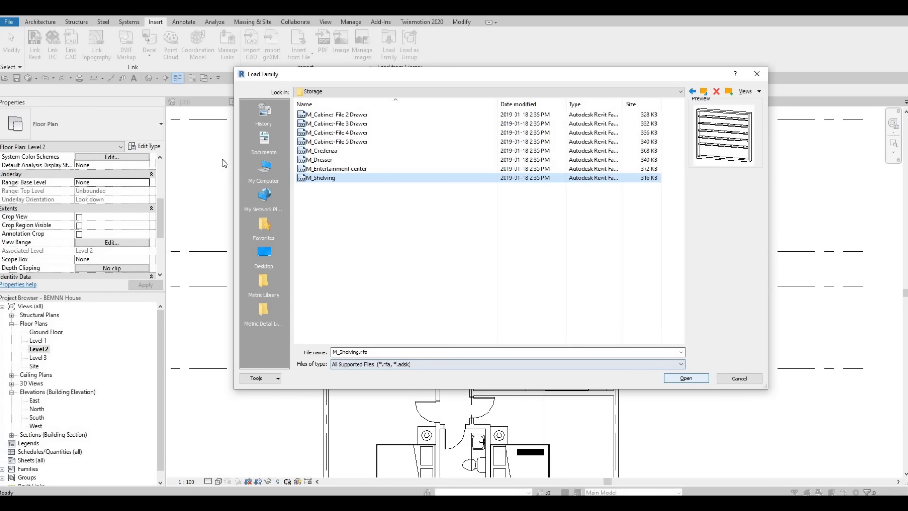
{"action": "left_click", "coordinate": [705, 378]}
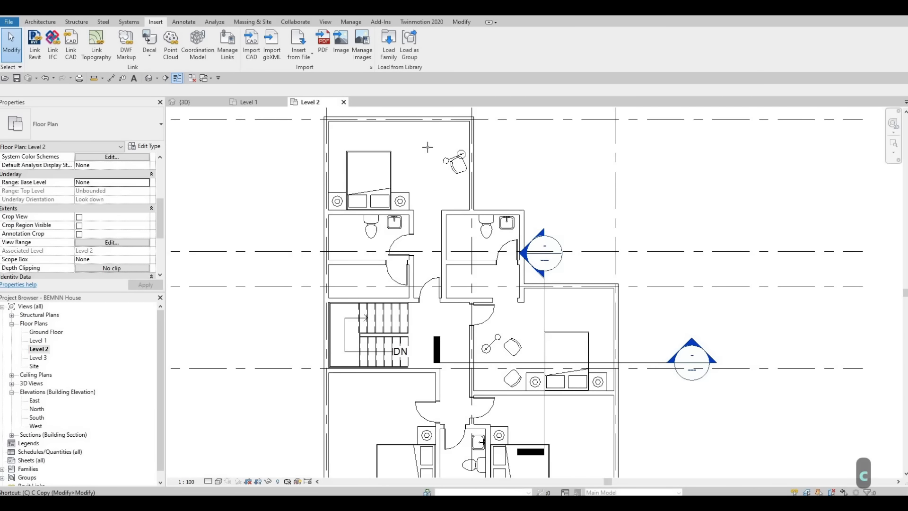
Place a 0915 x 0254 x 1830mm M_Shelving unit against the wall at the southeast corner of the north room.
{"action": "key", "text": "m"}
{"action": "scroll", "coordinate": [432, 146], "scroll_direction": "up", "scroll_amount": 4}
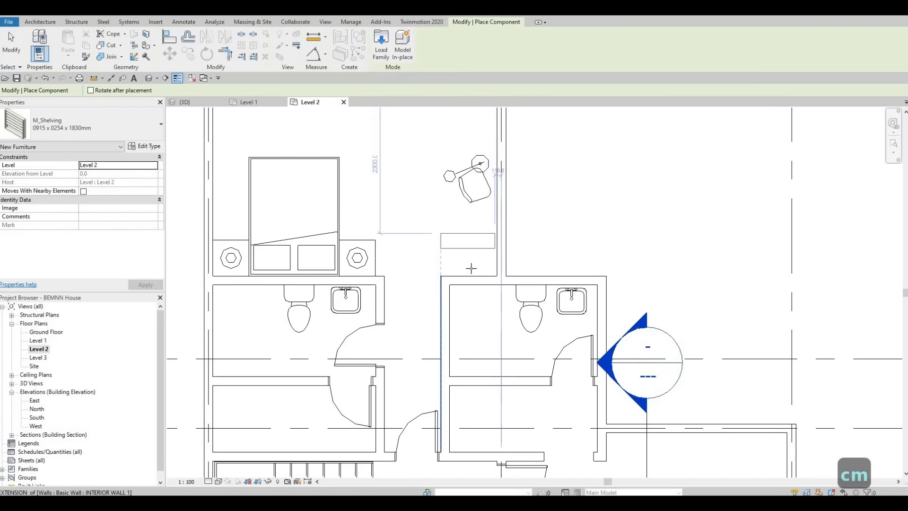
{"action": "key", "text": "Escape"}
{"action": "key", "text": "Escape"}
Rotate the north room's desk chair and shift it northwest, and move the floor lamp south toward the shelving.
{"action": "left_click", "coordinate": [467, 195]}
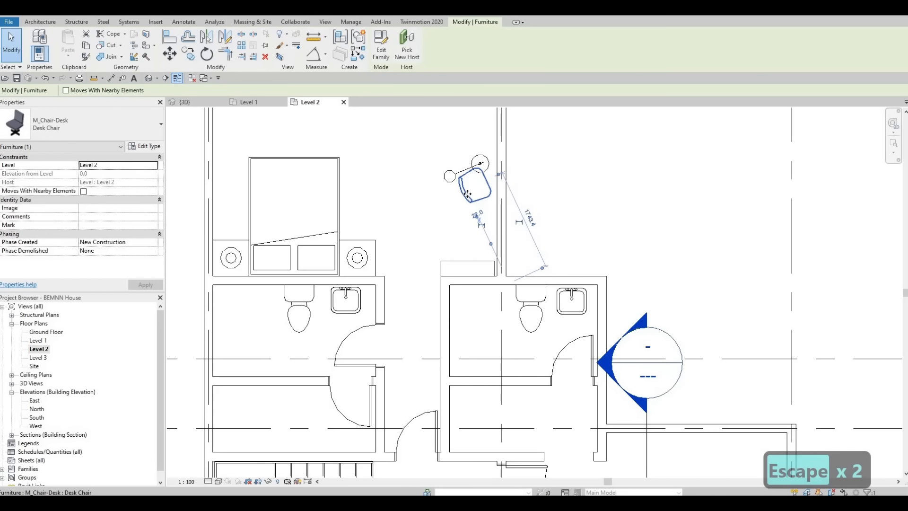
{"action": "key", "text": "space"}
{"action": "key", "text": "space"}
{"action": "key", "text": "space"}
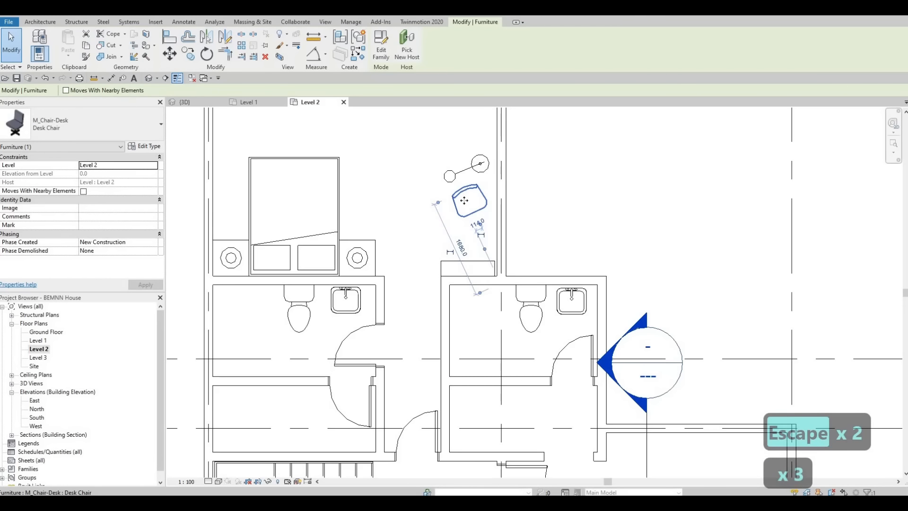
{"action": "left_click_drag", "start_coordinate": [453, 189], "coordinate": [477, 167]}
{"action": "key", "text": "Escape"}
{"action": "left_click", "coordinate": [481, 164]}
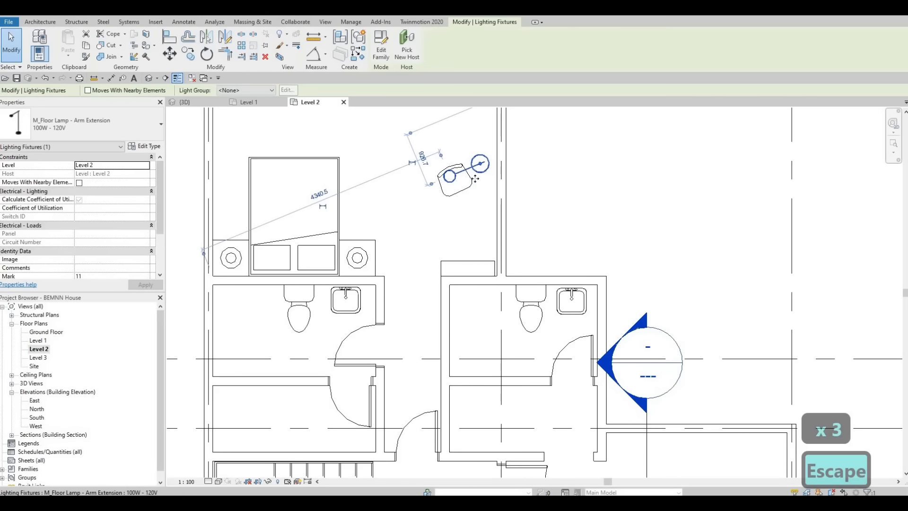
{"action": "left_click_drag", "start_coordinate": [479, 204], "coordinate": [481, 209]}
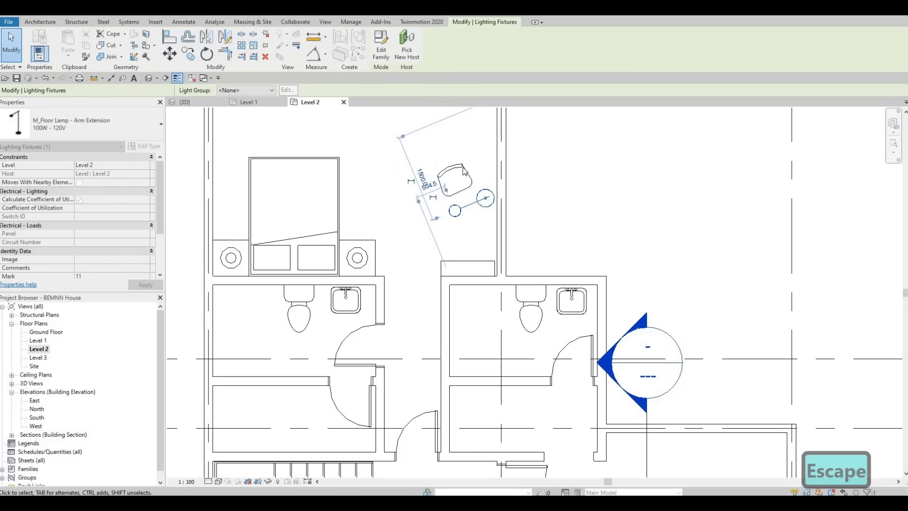
Nudge the north room's desk chair west and south until it sits beside the floor lamp's head.
{"action": "left_click", "coordinate": [462, 167]}
{"action": "key", "text": "Left"}
{"action": "key", "text": "Left"}
{"action": "key", "text": "Left"}
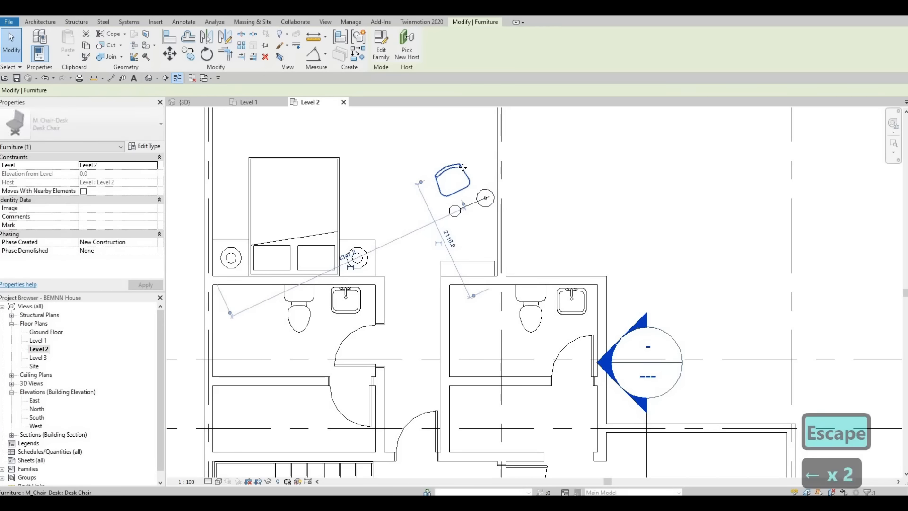
{"action": "key", "text": "Down"}
{"action": "key", "text": "Down"}
{"action": "key", "text": "Down"}
{"action": "key", "text": "Down"}
{"action": "key", "text": "Down"}
{"action": "key", "text": "Down"}
{"action": "key", "text": "Down"}
{"action": "key", "text": "Down"}
{"action": "key", "text": "Down"}
{"action": "key", "text": "Down"}
{"action": "key", "text": "Down"}
{"action": "key", "text": "Down"}
{"action": "key", "text": "Down"}
{"action": "key", "text": "Down"}
{"action": "key", "text": "Down"}
{"action": "key", "text": "Down"}
{"action": "key", "text": "Left"}
{"action": "key", "text": "Left"}
{"action": "key", "text": "Left"}
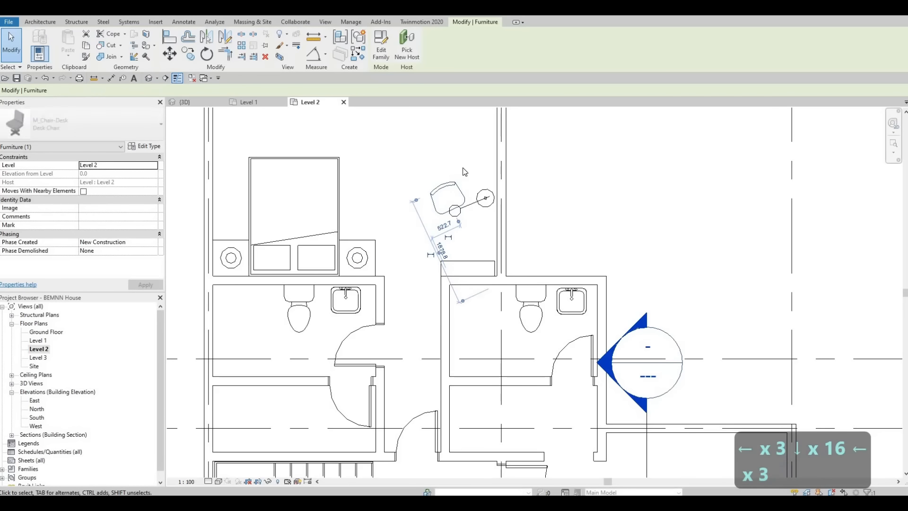
{"action": "key", "text": "Down"}
{"action": "key", "text": "Down"}
{"action": "key", "text": "Down"}
{"action": "key", "text": "Left"}
{"action": "key", "text": "Left"}
{"action": "key", "text": "Left"}
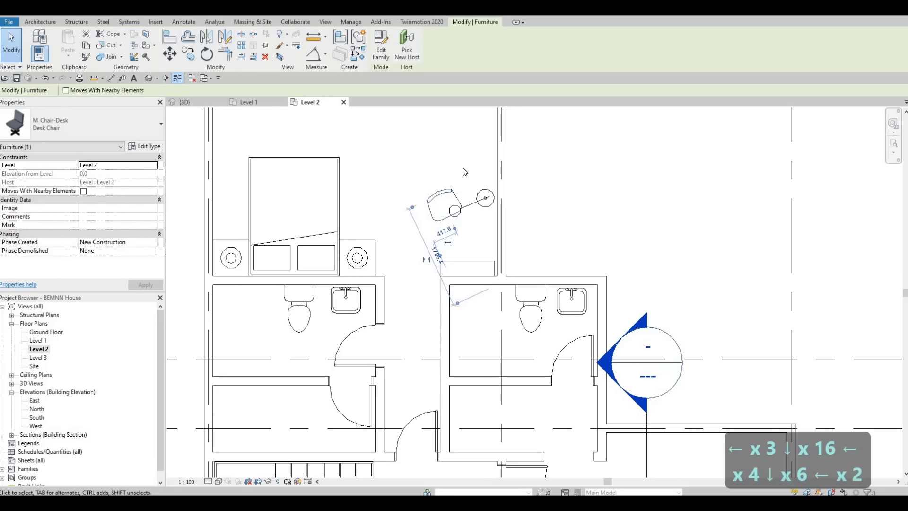
{"action": "key", "text": "Down"}
{"action": "key", "text": "Down"}
{"action": "key", "text": "Down"}
{"action": "key", "text": "Down"}
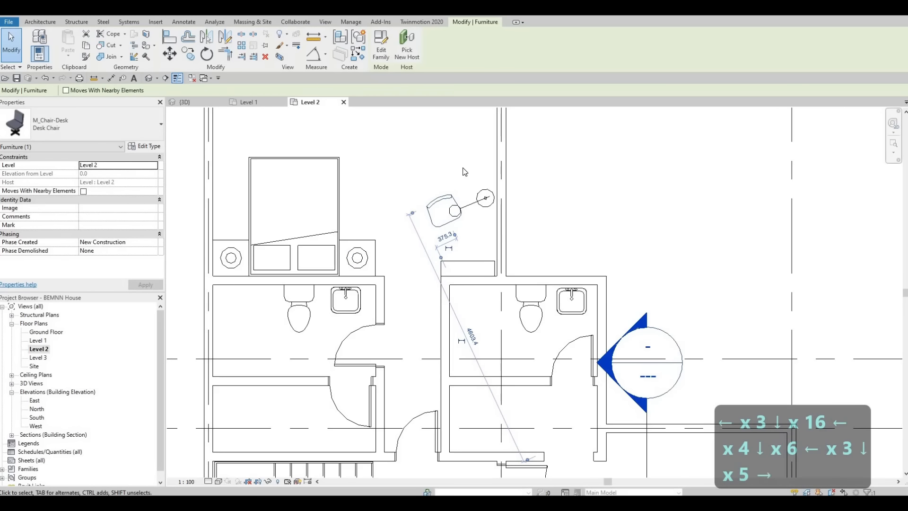
{"action": "key", "text": "Escape"}
{"action": "key", "text": "Escape"}
{"action": "scroll", "coordinate": [463, 172], "scroll_direction": "down", "scroll_amount": 3}
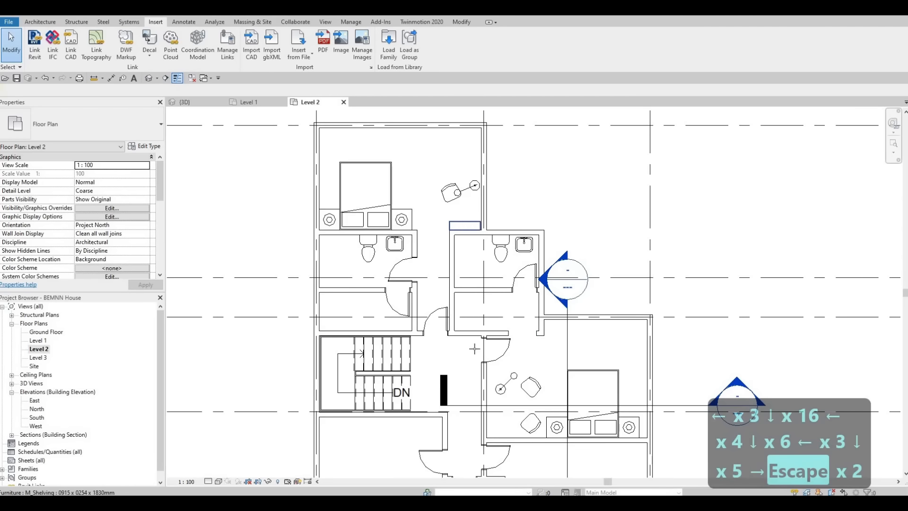
Place two 0915 x 0254 x 1830mm M_Shelving units in line along the west wall of the east bedroom, behind the floor lamp.
{"action": "left_click", "coordinate": [444, 385]}
{"action": "key", "text": "c"}
{"action": "key", "text": "s"}
{"action": "scroll", "coordinate": [471, 388], "scroll_direction": "up", "scroll_amount": 1}
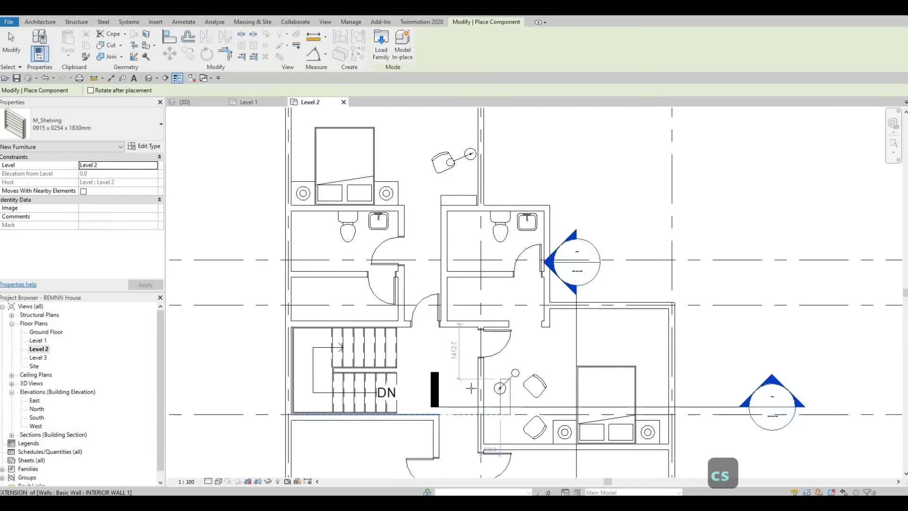
{"action": "scroll", "coordinate": [471, 388], "scroll_direction": "up", "scroll_amount": 3}
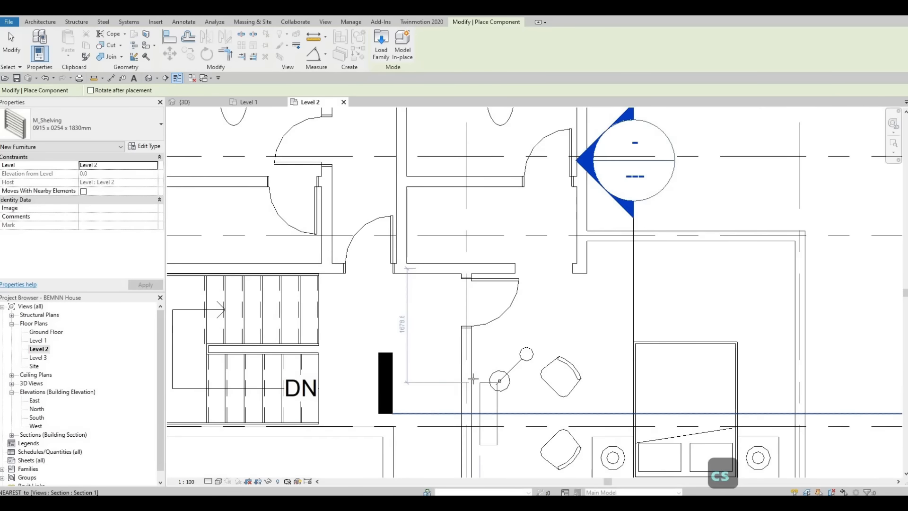
{"action": "left_click", "coordinate": [481, 453]}
{"action": "key", "text": "Escape"}
{"action": "key", "text": "Escape"}
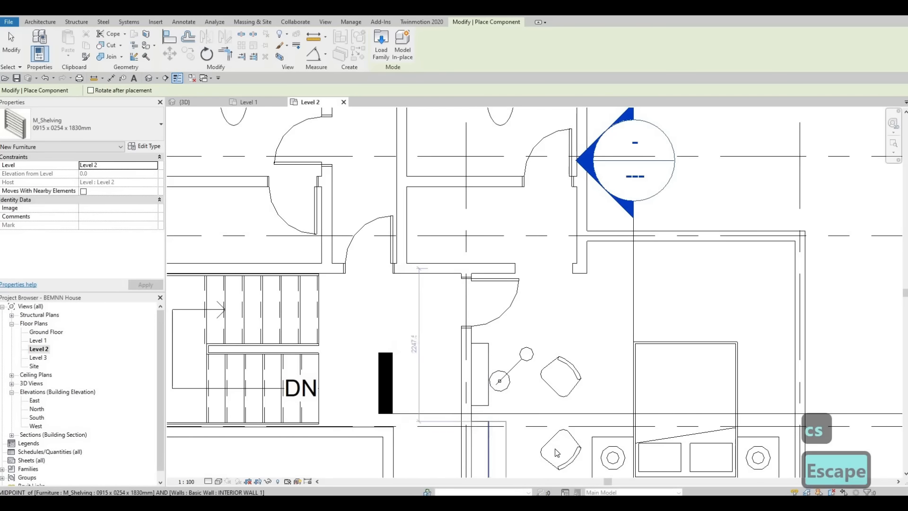
Nudge both desk chairs in the east bedroom west, closer to the shelving units.
{"action": "left_click", "coordinate": [561, 396]}
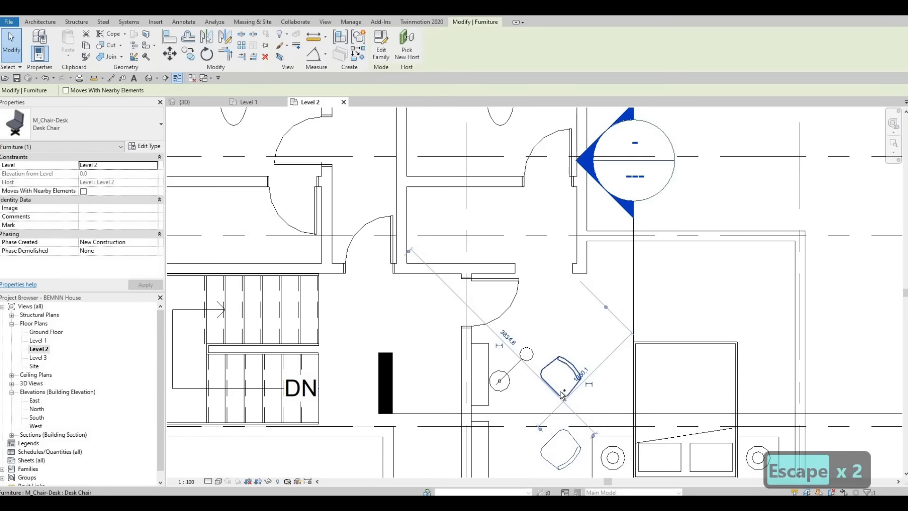
{"action": "left_click", "coordinate": [561, 396], "text": "ctrl"}
{"action": "key", "text": "Left"}
{"action": "key", "text": "Left"}
{"action": "key", "text": "Left"}
{"action": "key", "text": "Left"}
{"action": "key", "text": "Left"}
{"action": "key", "text": "Left"}
{"action": "key", "text": "Left"}
{"action": "key", "text": "Left"}
{"action": "key", "text": "Left"}
{"action": "key", "text": "Left"}
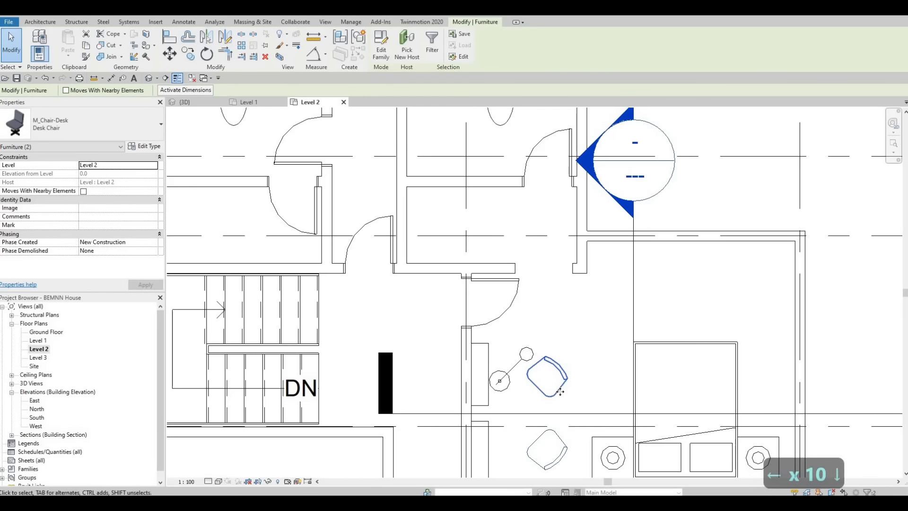
{"action": "key", "text": "Left"}
{"action": "key", "text": "Left"}
{"action": "key", "text": "Escape"}
{"action": "key", "text": "Escape"}
Examine the furniture layout and remaining free space in the two south bedrooms of Level 2.
{"action": "scroll", "coordinate": [560, 391], "scroll_direction": "down", "scroll_amount": 2}
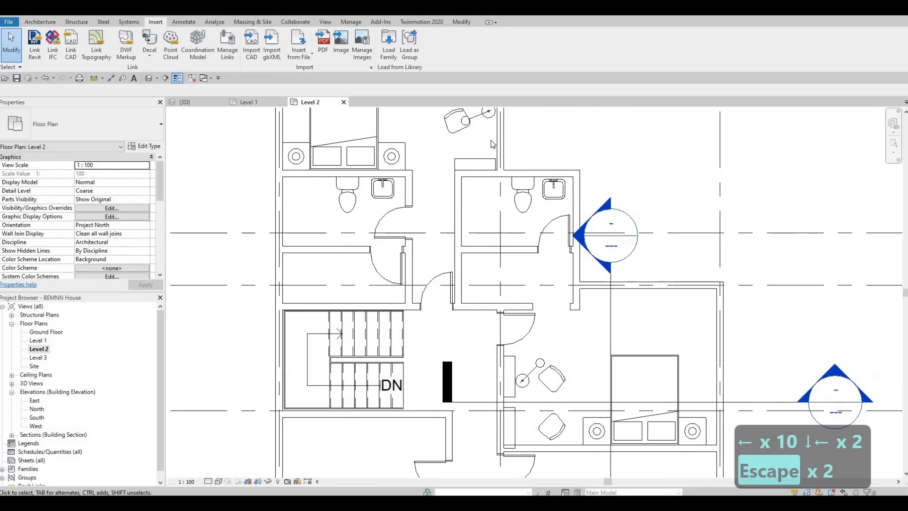
{"action": "middle_click_drag", "start_coordinate": [440, 423], "coordinate": [502, 114]}
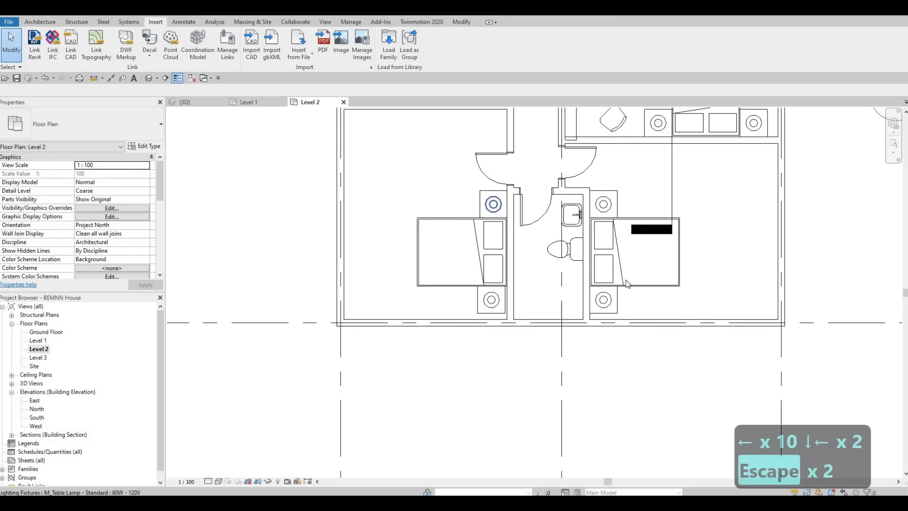
{"action": "middle_click_drag", "start_coordinate": [626, 279], "coordinate": [599, 346]}
{"action": "middle_click_drag", "start_coordinate": [634, 265], "coordinate": [558, 249]}
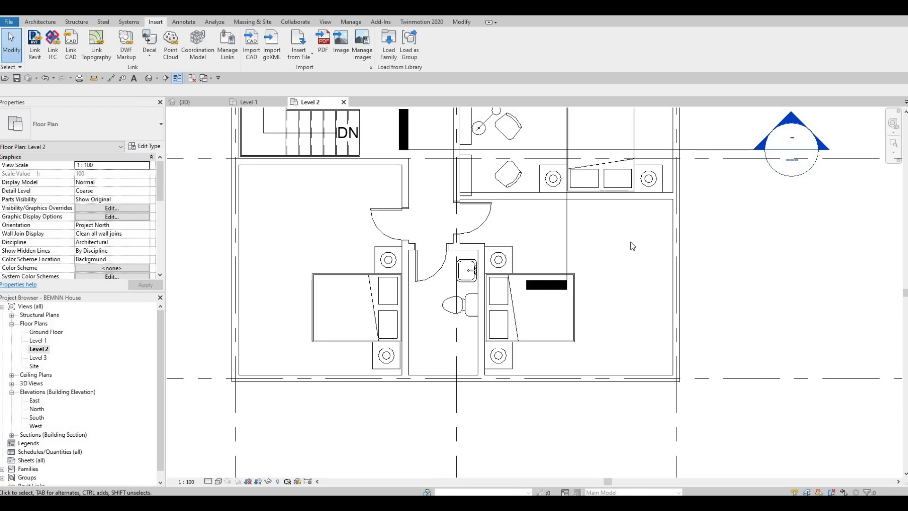
{"action": "middle_click_drag", "start_coordinate": [590, 271], "coordinate": [585, 299]}
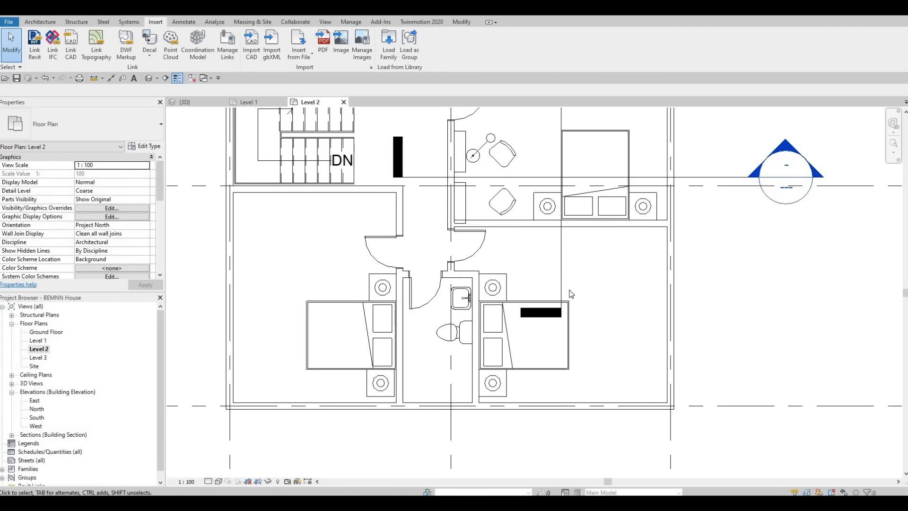
{"action": "middle_click_drag", "start_coordinate": [581, 250], "coordinate": [580, 255]}
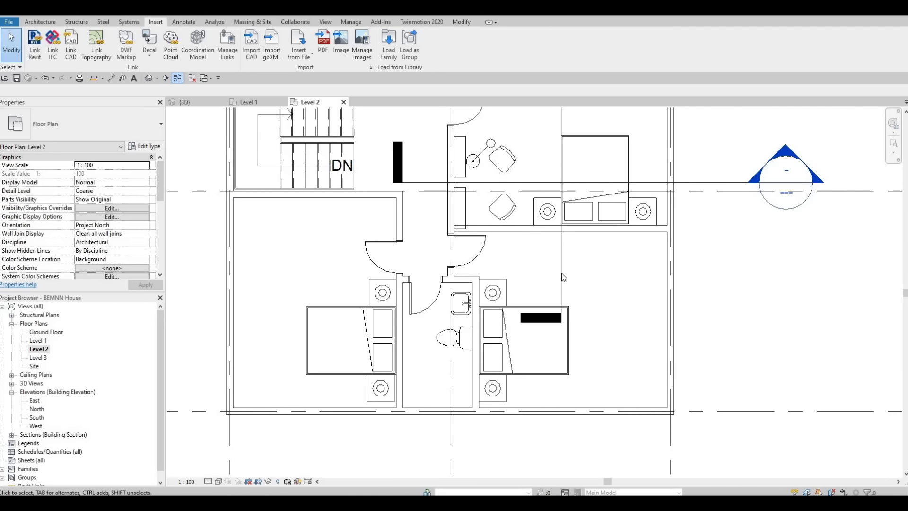
{"action": "scroll", "coordinate": [554, 331], "scroll_direction": "down", "scroll_amount": 4}
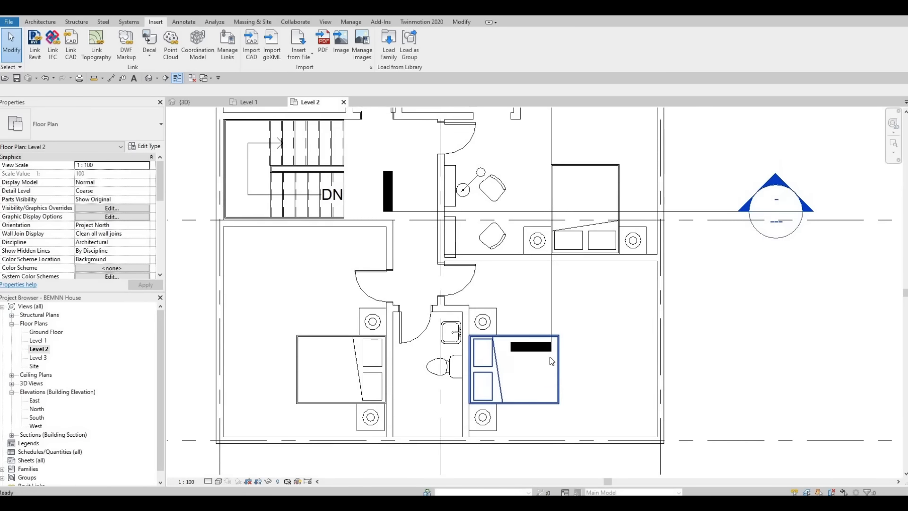
{"action": "middle_click_drag", "start_coordinate": [523, 318], "coordinate": [517, 253]}
{"action": "middle_click_drag", "start_coordinate": [452, 255], "coordinate": [452, 265]}
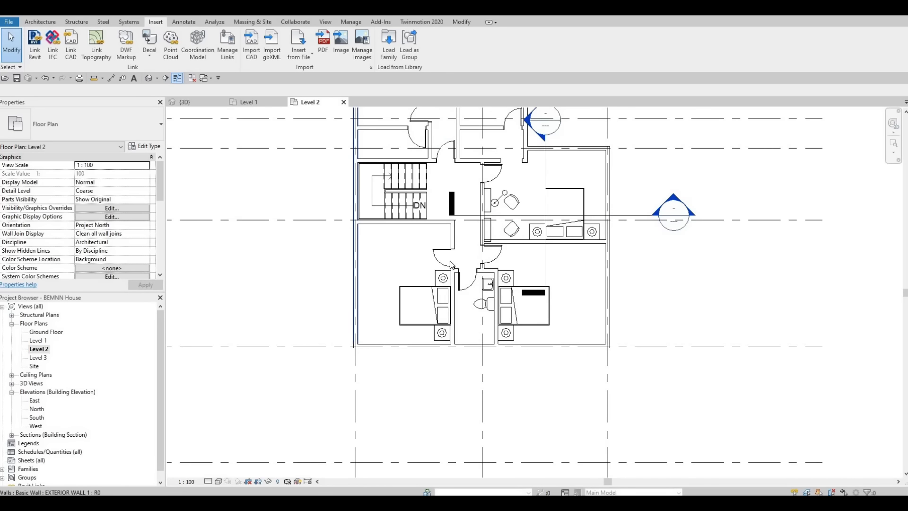
Start loading another family and browse up from the Storage folder to the Canada library folder.
{"action": "left_click", "coordinate": [384, 46]}
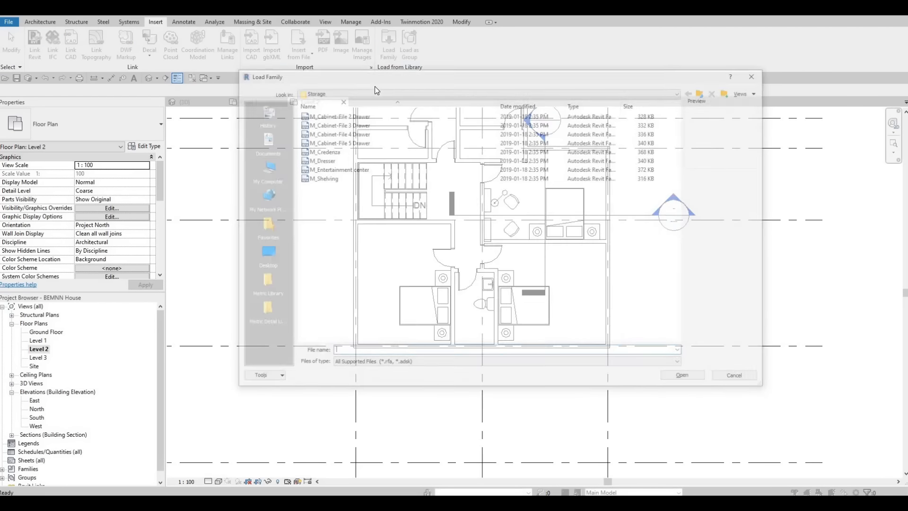
{"action": "left_click", "coordinate": [709, 92]}
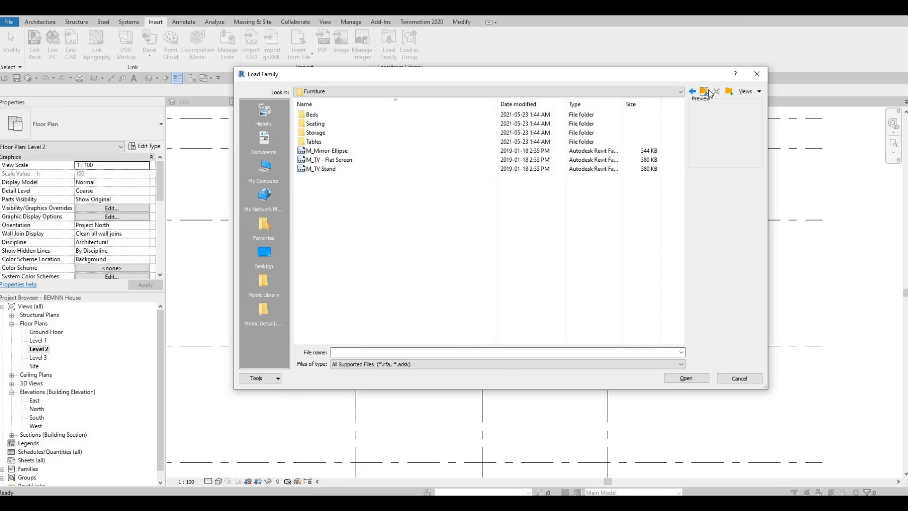
{"action": "left_click", "coordinate": [709, 93]}
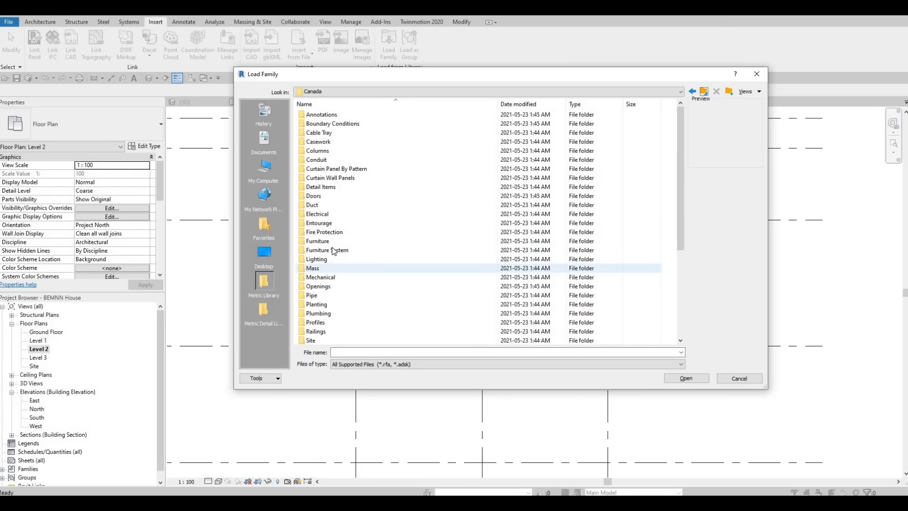
Load the M_Shower Stall-2D family from the library's Plumbing, Architectural, Fixtures, Showers folder.
{"action": "double_click", "coordinate": [317, 312]}
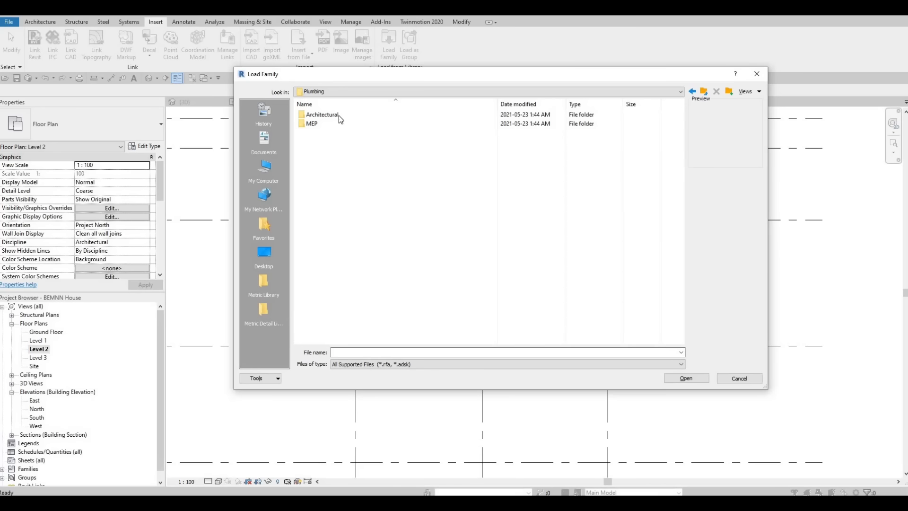
{"action": "double_click", "coordinate": [322, 114]}
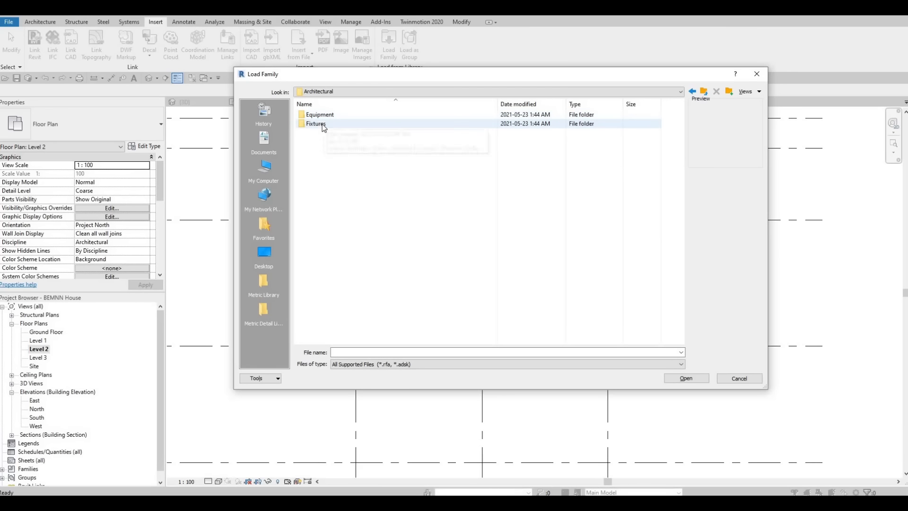
{"action": "left_click", "coordinate": [322, 124]}
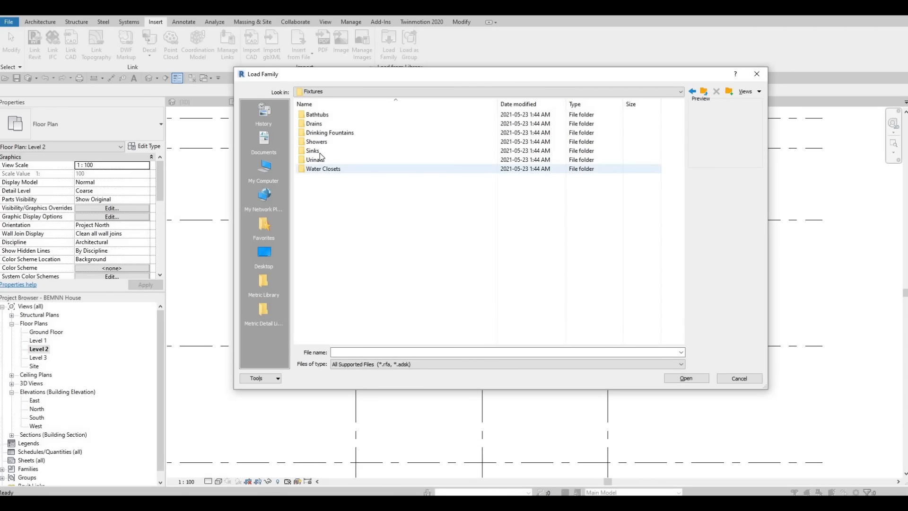
{"action": "double_click", "coordinate": [326, 141]}
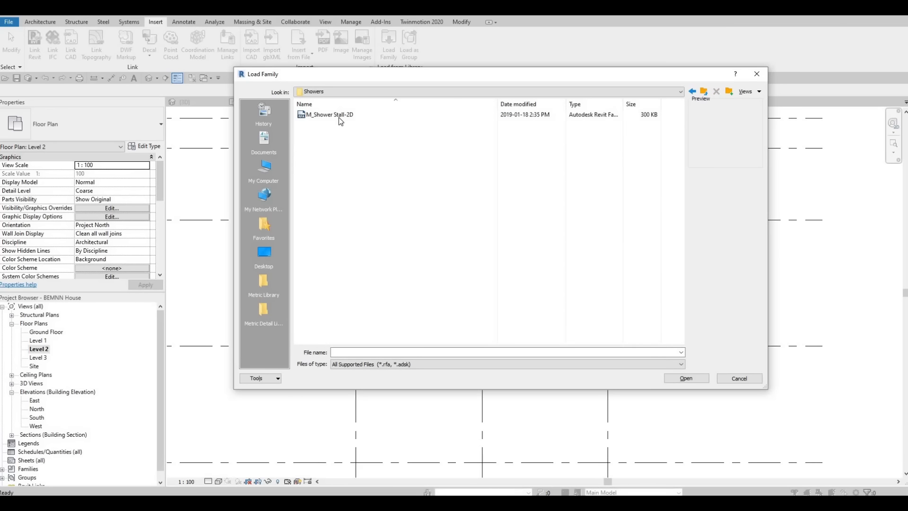
{"action": "left_click", "coordinate": [327, 114]}
{"action": "left_click", "coordinate": [686, 379]}
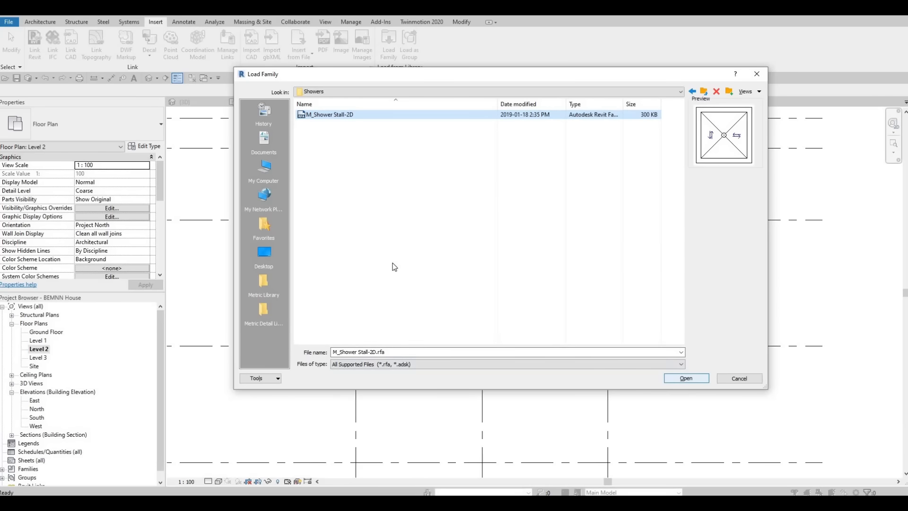
Place an M_Shower Stall-2D in the lower-left corner of each of the two upper bathrooms on Level 2.
{"action": "middle_click_drag", "start_coordinate": [389, 206], "coordinate": [388, 309]}
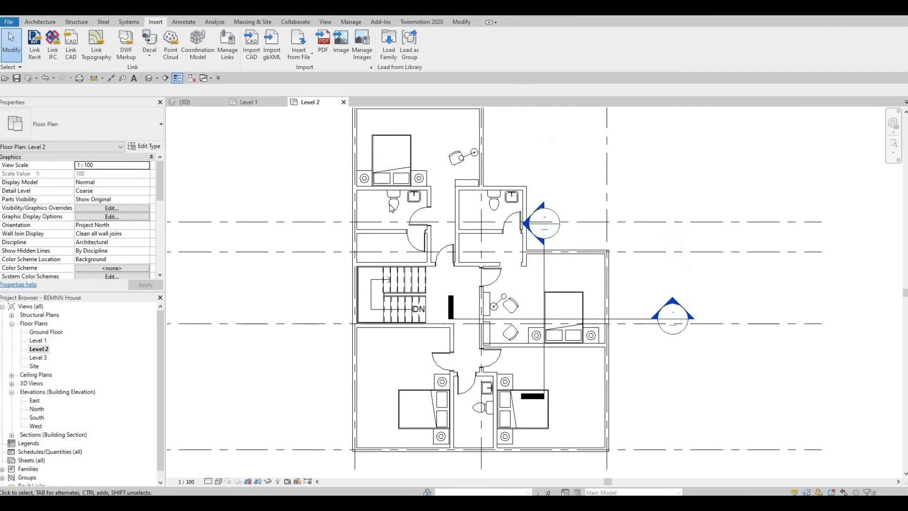
{"action": "scroll", "coordinate": [389, 204], "scroll_direction": "up", "scroll_amount": 1}
{"action": "key", "text": "c"}
{"action": "key", "text": "m"}
{"action": "scroll", "coordinate": [386, 191], "scroll_direction": "up", "scroll_amount": 1}
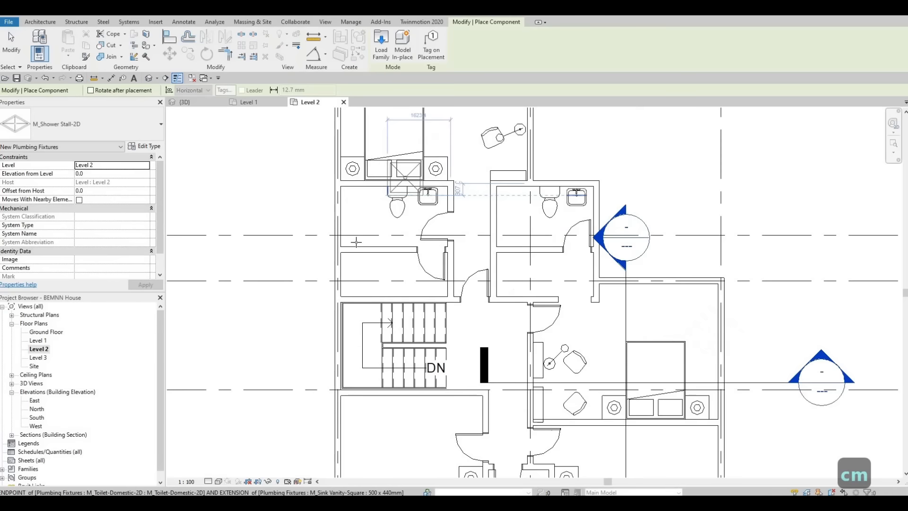
{"action": "scroll", "coordinate": [351, 242], "scroll_direction": "up", "scroll_amount": 3}
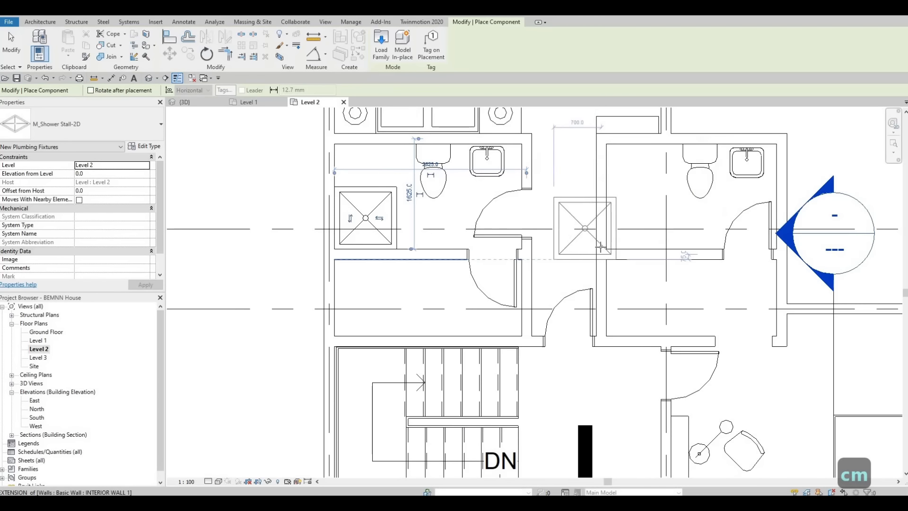
{"action": "scroll", "coordinate": [607, 251], "scroll_direction": "up", "scroll_amount": 1}
{"action": "left_click", "coordinate": [607, 251]}
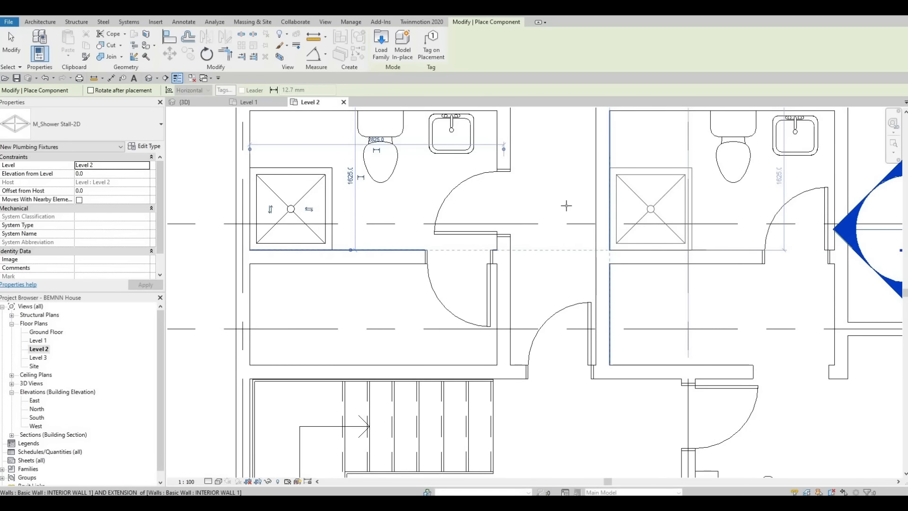
Place an M_Shower Stall-2D in the lower-left corner of the bathroom between the two lower bedrooms.
{"action": "scroll", "coordinate": [570, 200], "scroll_direction": "down", "scroll_amount": 1}
{"action": "middle_click_drag", "start_coordinate": [736, 319], "coordinate": [575, 31]}
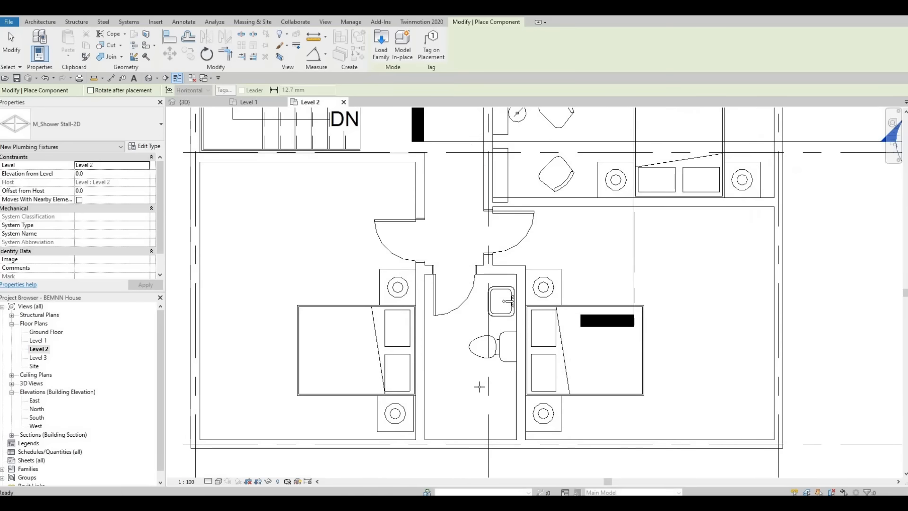
{"action": "middle_click_drag", "start_coordinate": [434, 410], "coordinate": [432, 310]}
{"action": "scroll", "coordinate": [410, 355], "scroll_direction": "up", "scroll_amount": 2}
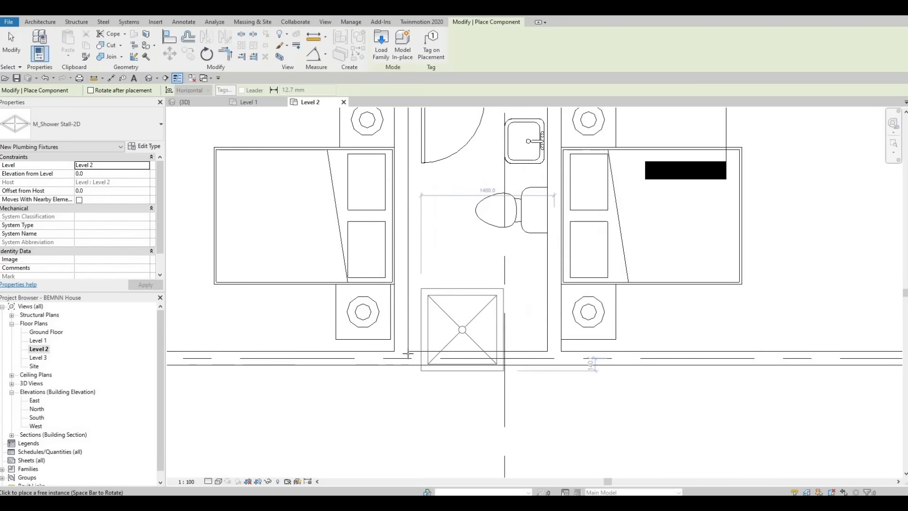
{"action": "key", "text": "Escape"}
{"action": "scroll", "coordinate": [410, 235], "scroll_direction": "down", "scroll_amount": 2}
{"action": "key", "text": "Escape"}
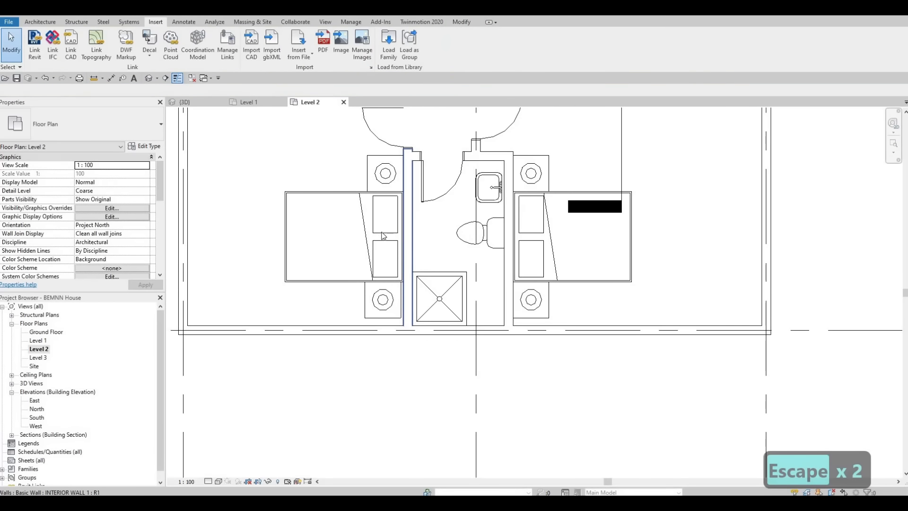
Add an aligned dimension between the inner faces of the upper-left bathroom's top and bottom walls, placed outside the exterior wall.
{"action": "scroll", "coordinate": [373, 283], "scroll_direction": "up", "scroll_amount": 1}
{"action": "middle_click_drag", "start_coordinate": [385, 213], "coordinate": [460, 382]}
{"action": "scroll", "coordinate": [458, 381], "scroll_direction": "down", "scroll_amount": 2}
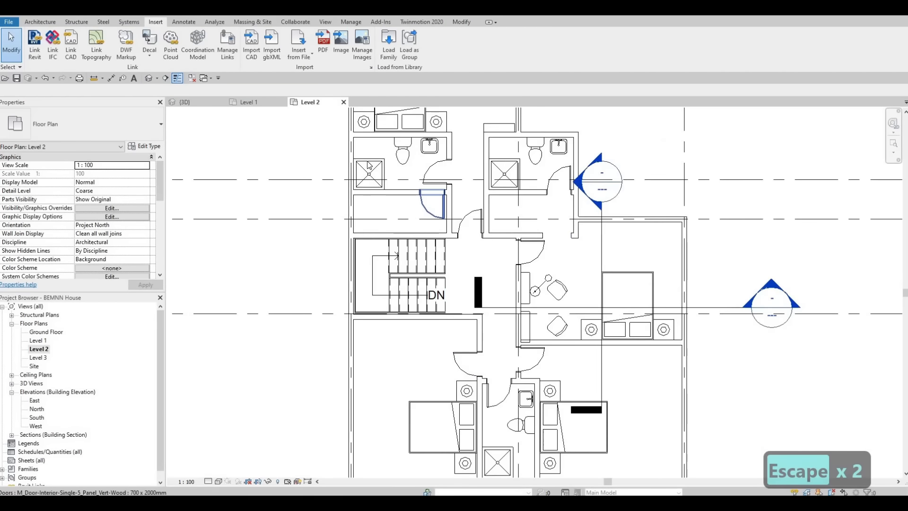
{"action": "middle_click_drag", "start_coordinate": [436, 207], "coordinate": [436, 236]}
{"action": "scroll", "coordinate": [363, 162], "scroll_direction": "up", "scroll_amount": 3}
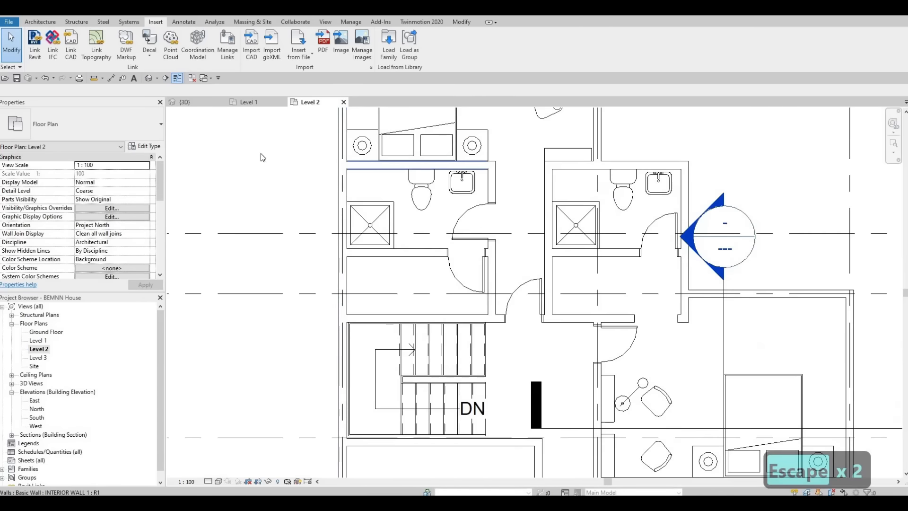
{"action": "left_click", "coordinate": [111, 78]}
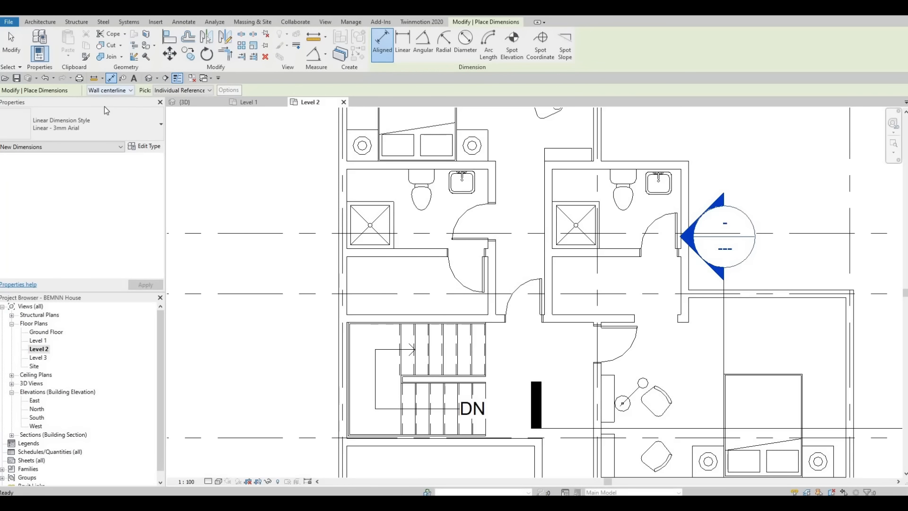
{"action": "scroll", "coordinate": [354, 181], "scroll_direction": "up", "scroll_amount": 3}
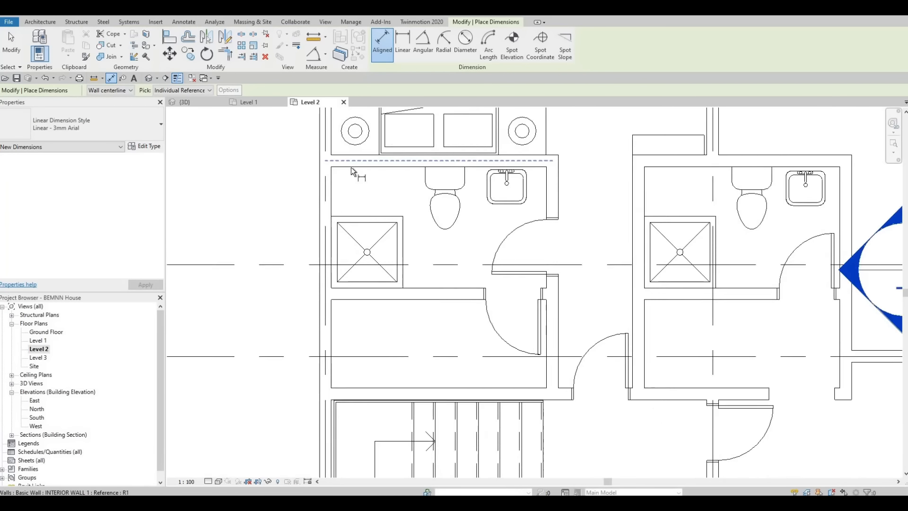
{"action": "key", "text": "Tab"}
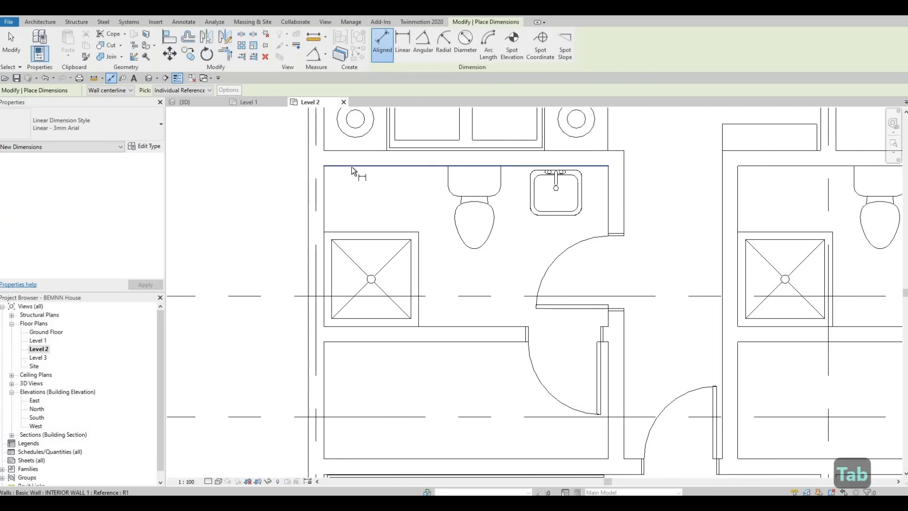
{"action": "left_click", "coordinate": [361, 312]}
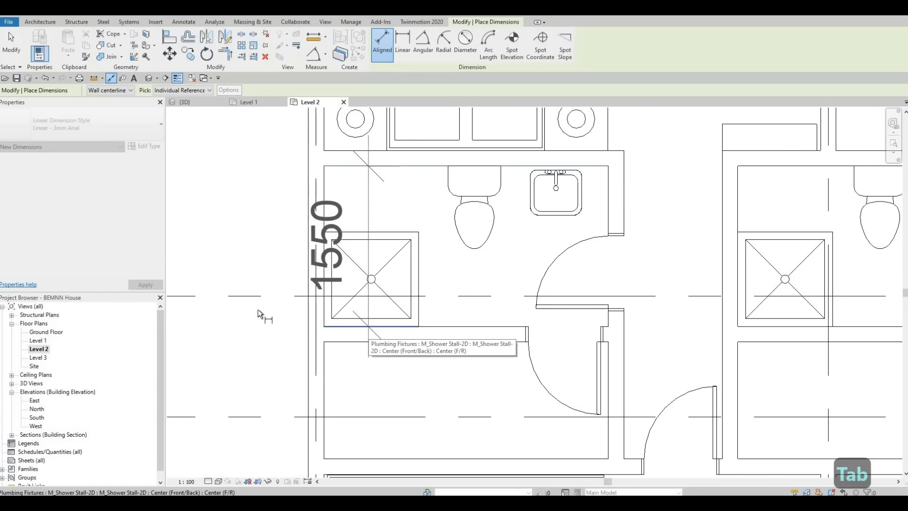
{"action": "scroll", "coordinate": [264, 250], "scroll_direction": "down", "scroll_amount": 2}
{"action": "left_click", "coordinate": [257, 251]}
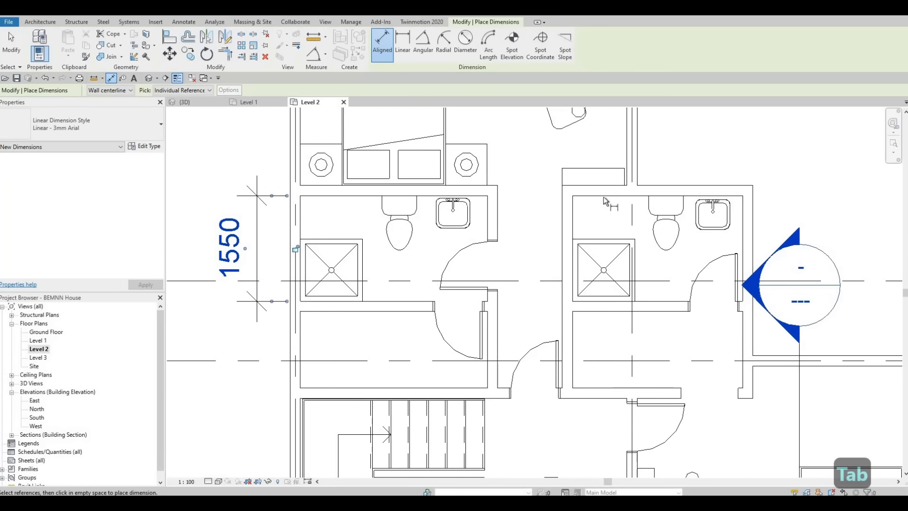
Add an aligned dimension between the inner faces of the upper-right bathroom's top and bottom walls, placed in the adjacent corridor.
{"action": "left_click", "coordinate": [603, 197]}
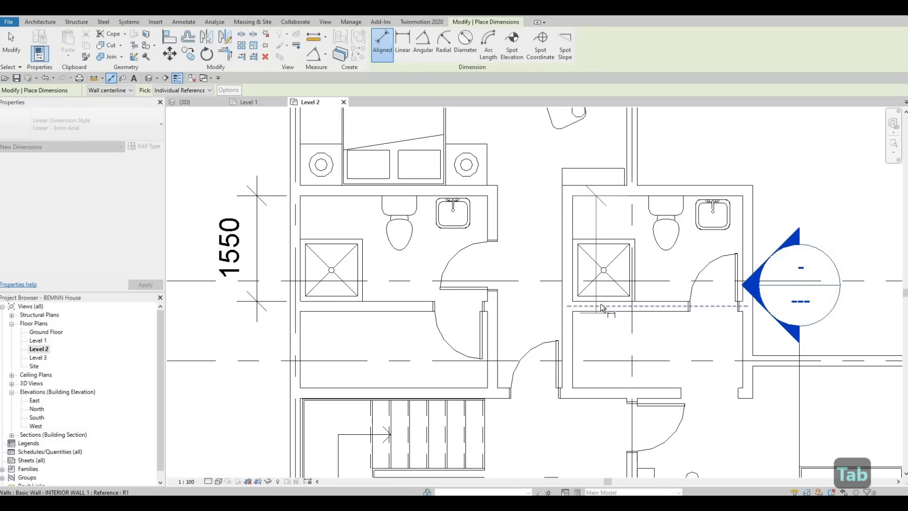
{"action": "key", "text": "Tab"}
{"action": "key", "text": "Tab"}
{"action": "left_click", "coordinate": [601, 305]}
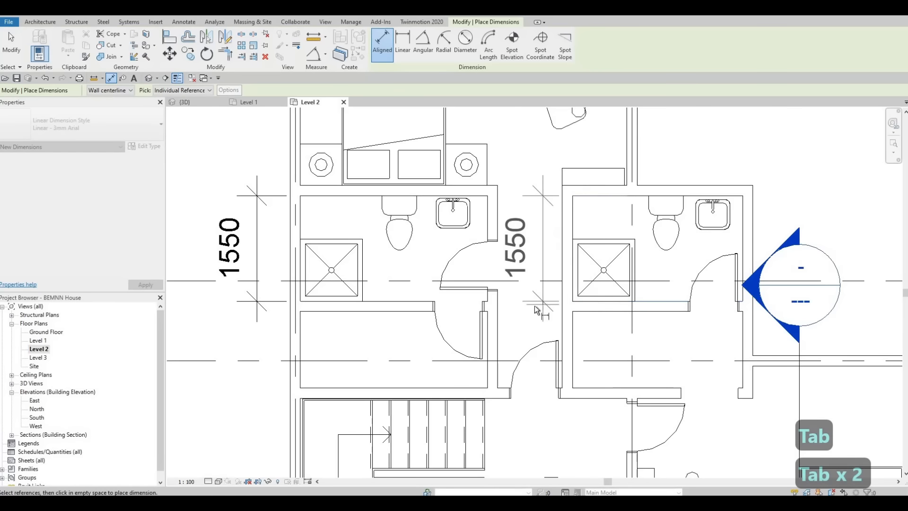
{"action": "scroll", "coordinate": [539, 305], "scroll_direction": "down", "scroll_amount": 2}
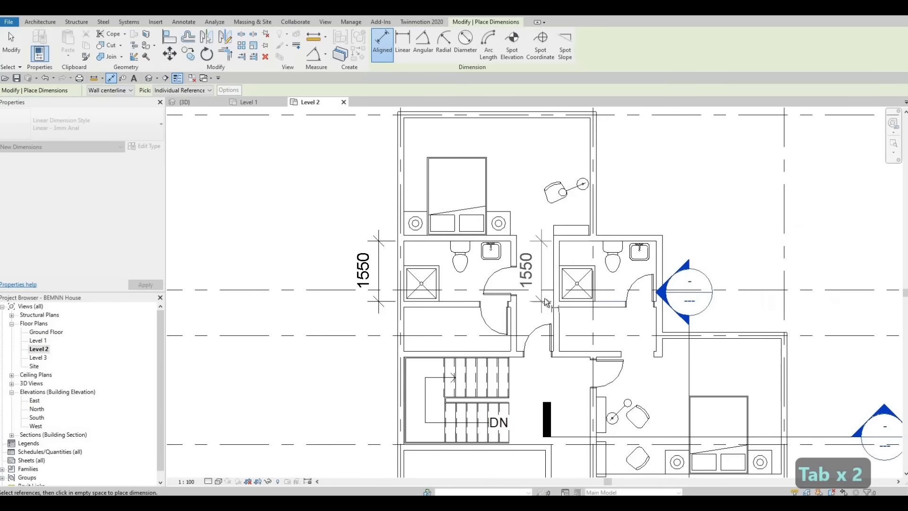
{"action": "left_click", "coordinate": [545, 375]}
{"action": "key", "text": "Escape"}
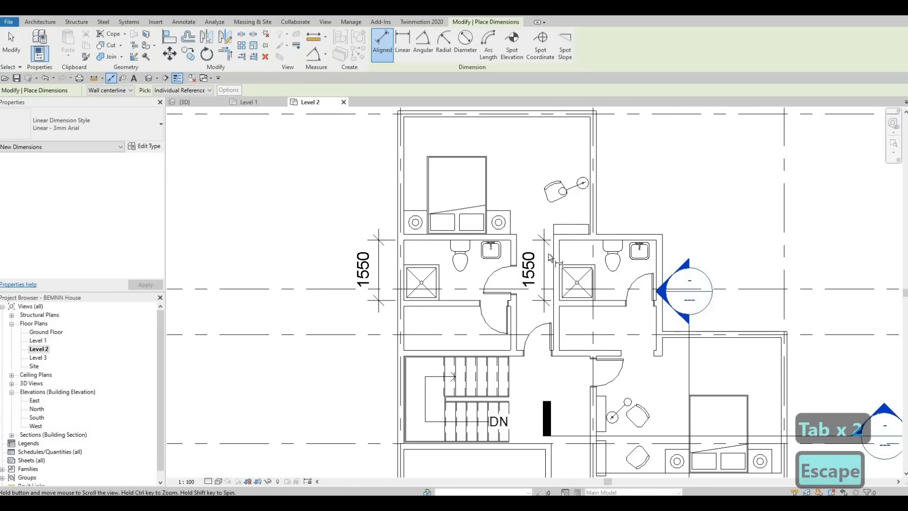
Measure the lower bathroom's clear width between the inner faces of its side walls with an aligned dimension.
{"action": "scroll", "coordinate": [539, 303], "scroll_direction": "up", "scroll_amount": 4}
{"action": "scroll", "coordinate": [583, 279], "scroll_direction": "up", "scroll_amount": 2}
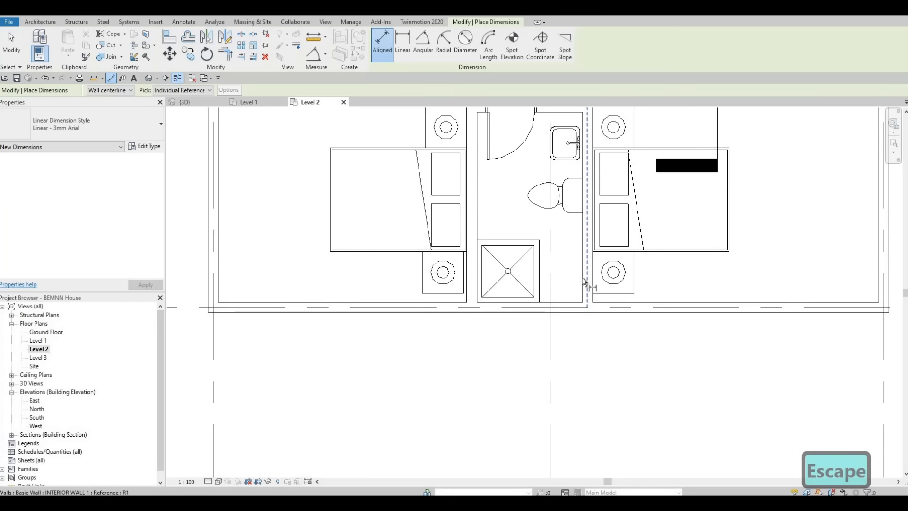
{"action": "key", "text": "Tab"}
{"action": "left_click", "coordinate": [583, 280]}
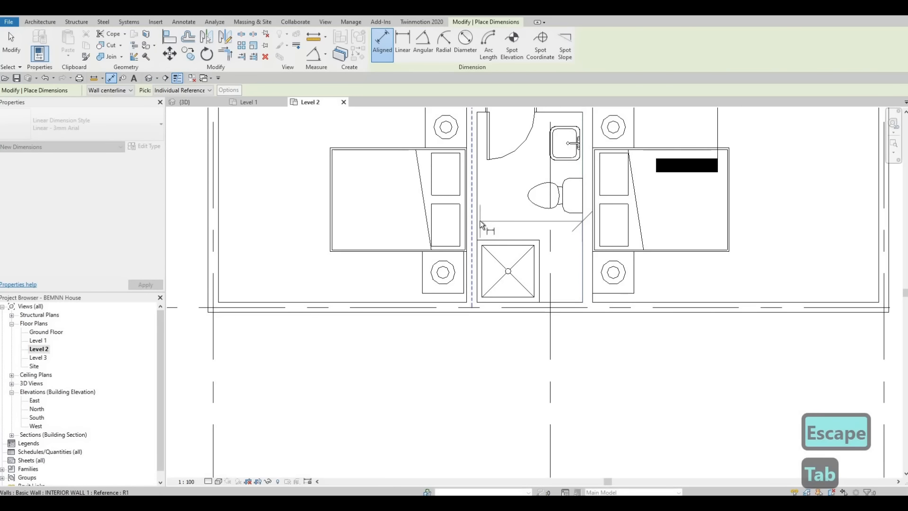
{"action": "key", "text": "Tab"}
{"action": "left_click", "coordinate": [479, 222]}
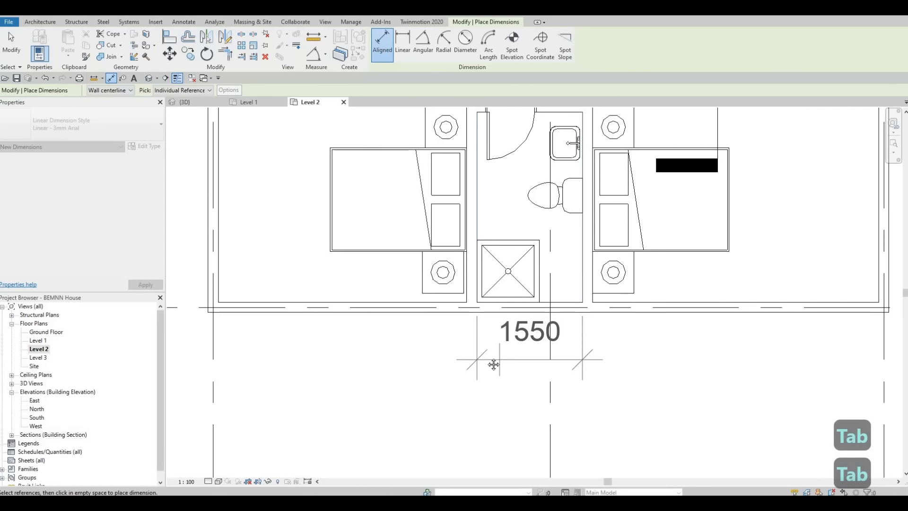
{"action": "key", "text": "Escape"}
{"action": "key", "text": "Escape"}
Delete the aligned dimension placed in the corridor between the two upper bathrooms.
{"action": "middle_click_drag", "start_coordinate": [384, 239], "coordinate": [482, 486]}
{"action": "middle_click_drag", "start_coordinate": [414, 275], "coordinate": [423, 421]}
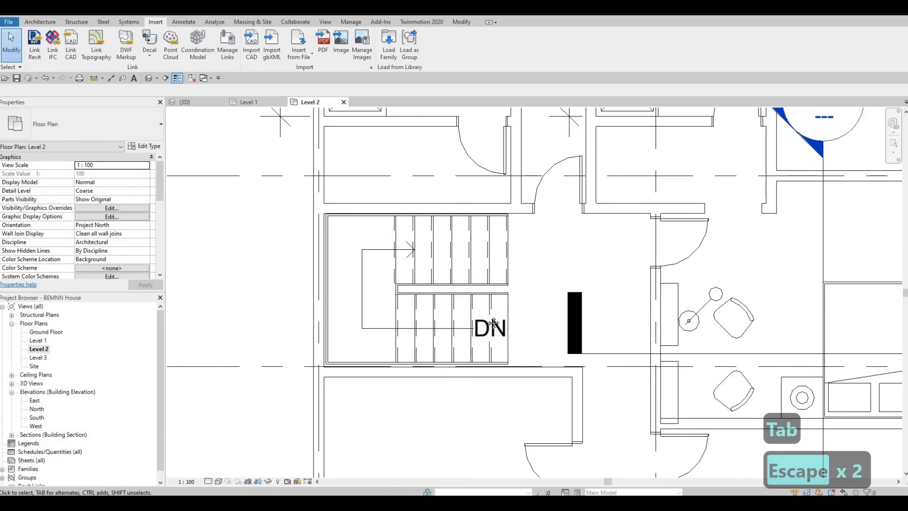
{"action": "middle_click_drag", "start_coordinate": [493, 323], "coordinate": [523, 490]}
{"action": "key", "text": "Escape"}
{"action": "left_click", "coordinate": [588, 238]}
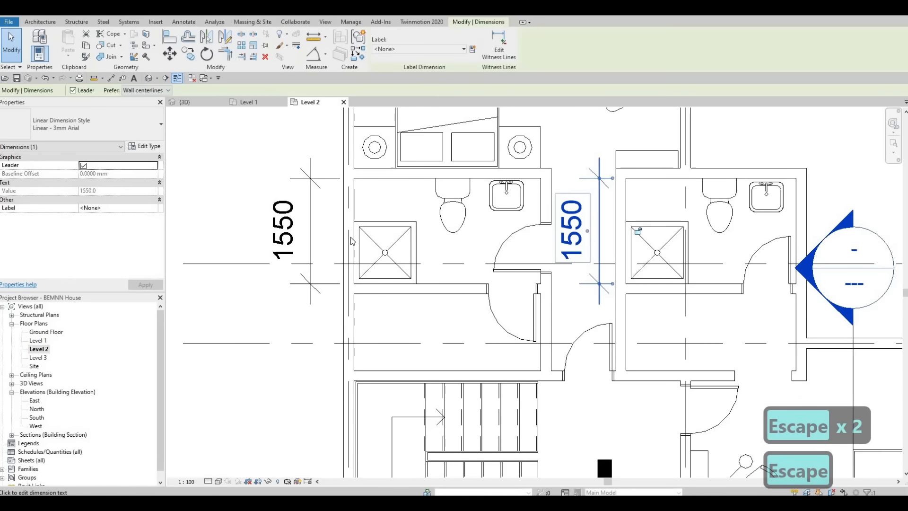
{"action": "key", "text": "Delete"}
Try a width of 1550 for the M_Shower Stall-2D type and undo the change.
{"action": "left_click", "coordinate": [357, 243]}
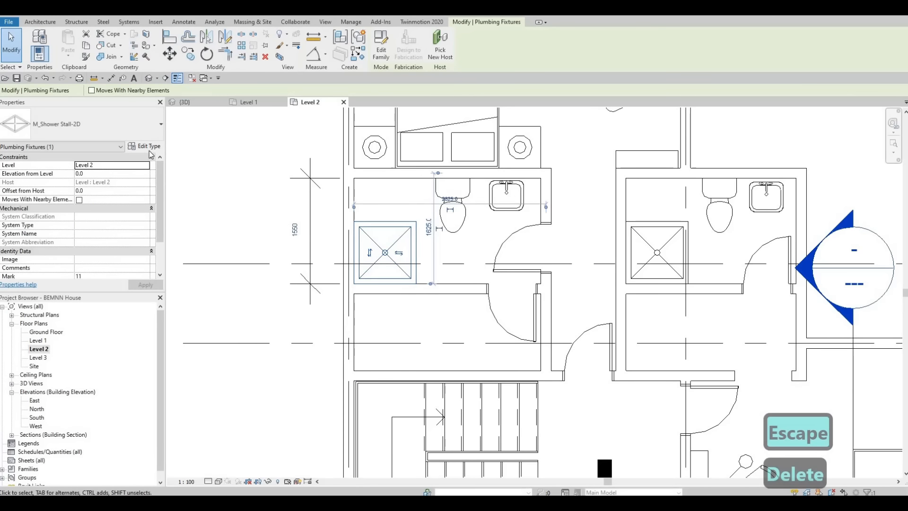
{"action": "left_click", "coordinate": [144, 146]}
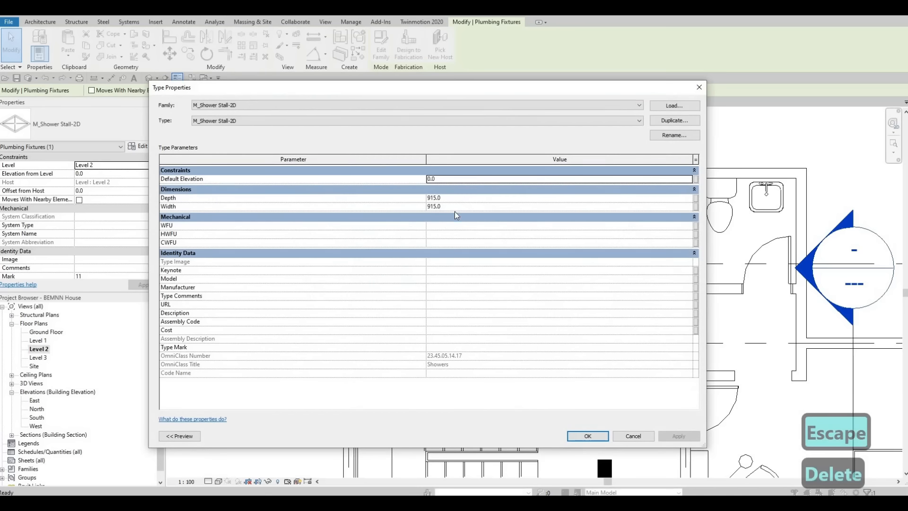
{"action": "left_click", "coordinate": [458, 206]}
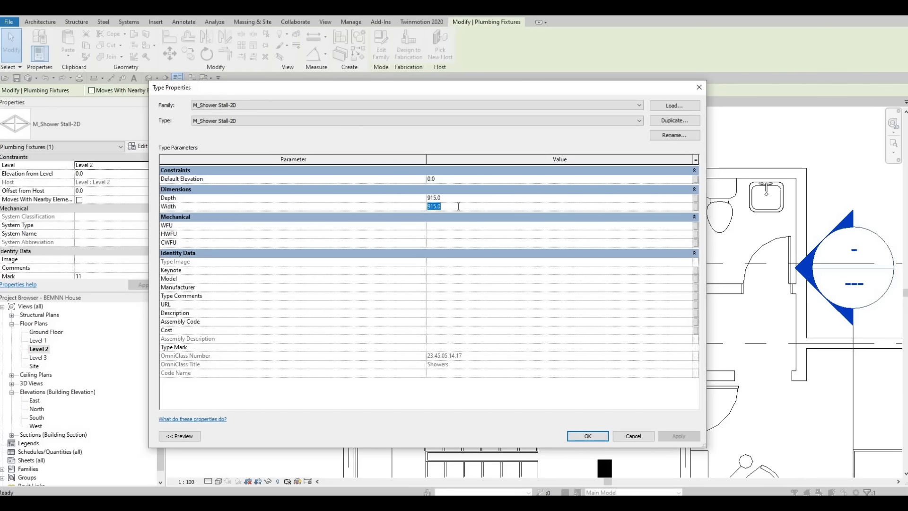
{"action": "type", "text": "15"}
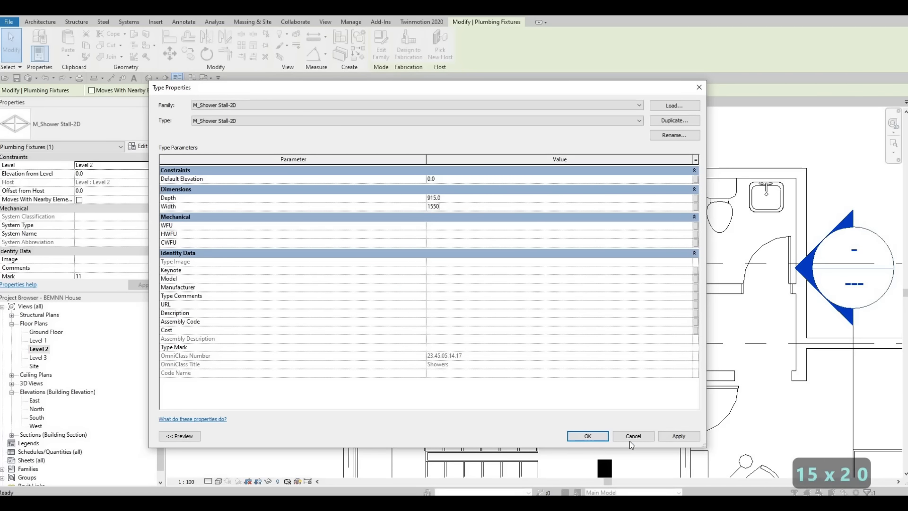
{"action": "key", "text": "Return"}
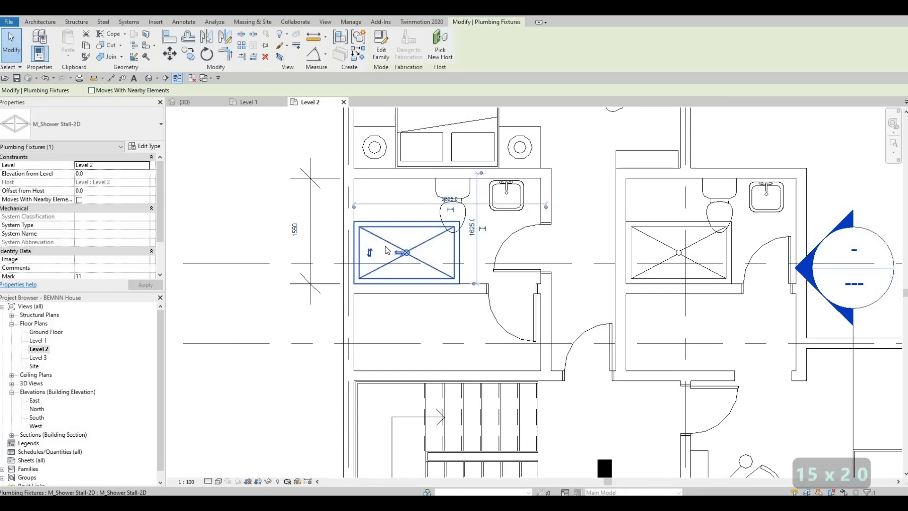
{"action": "key", "text": "ctrl+z"}
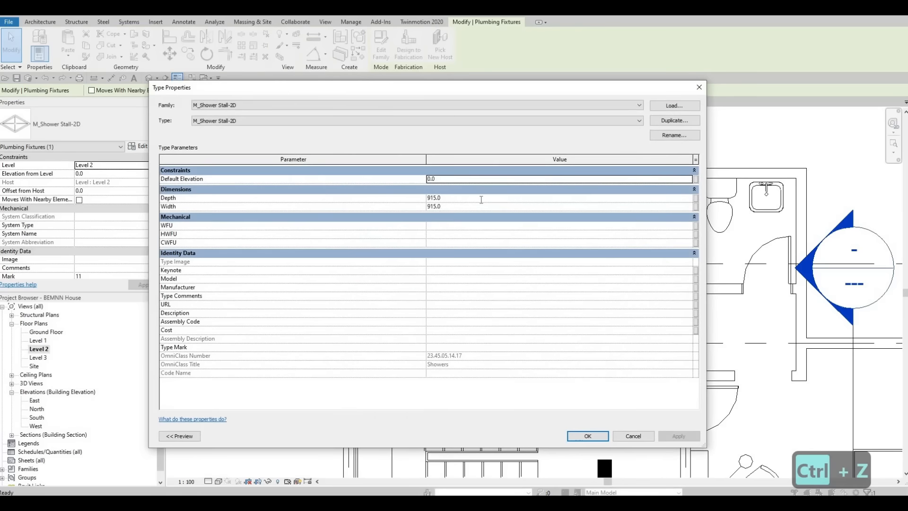
Set the M_Shower Stall-2D type's depth to 1550 and delete the aligned dimension beside the upper-left bathroom.
{"action": "left_click", "coordinate": [481, 199]}
{"action": "type", "text": "155"}
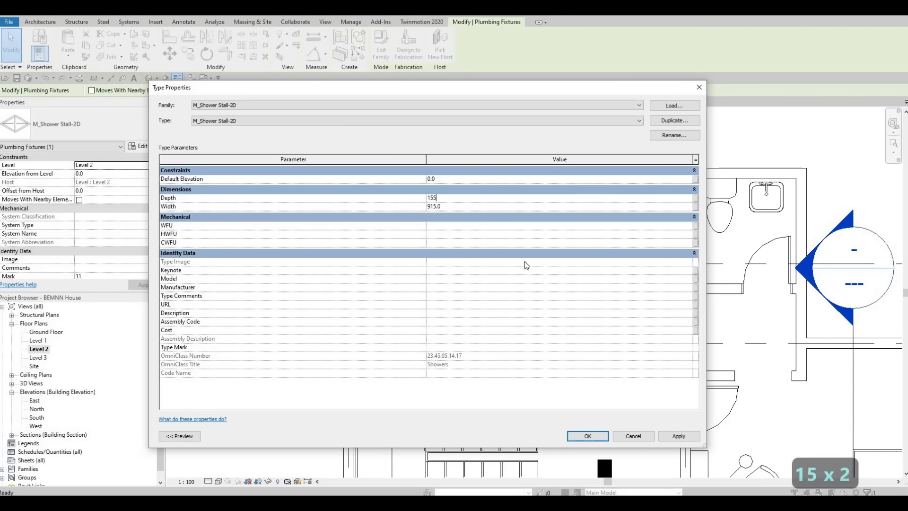
{"action": "type", "text": "0"}
{"action": "left_click", "coordinate": [604, 436]}
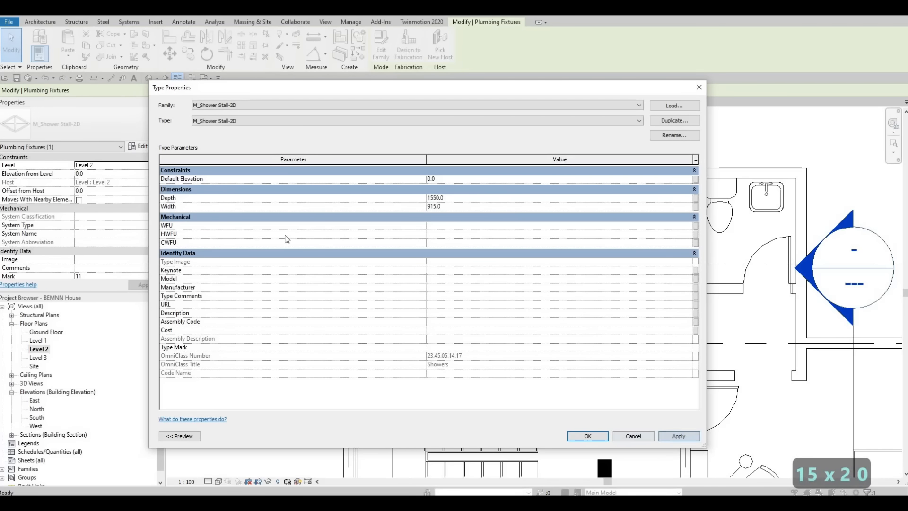
{"action": "key", "text": "Escape"}
{"action": "key", "text": "Escape"}
{"action": "left_click", "coordinate": [311, 200]}
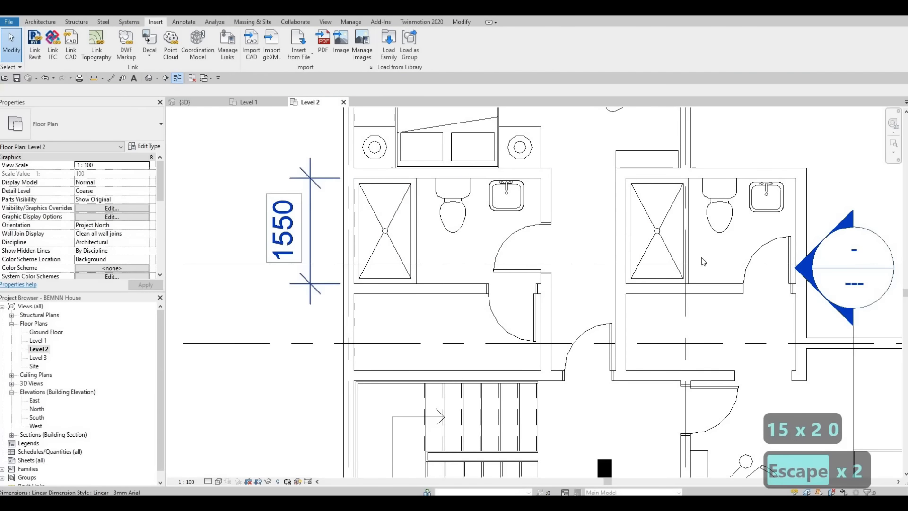
{"action": "key", "text": "Delete"}
Try rotating and flipping the lower bathroom's shower stall in place to reorient it between the side walls.
{"action": "scroll", "coordinate": [567, 284], "scroll_direction": "down", "scroll_amount": 1}
{"action": "middle_click_drag", "start_coordinate": [605, 438], "coordinate": [524, 132]}
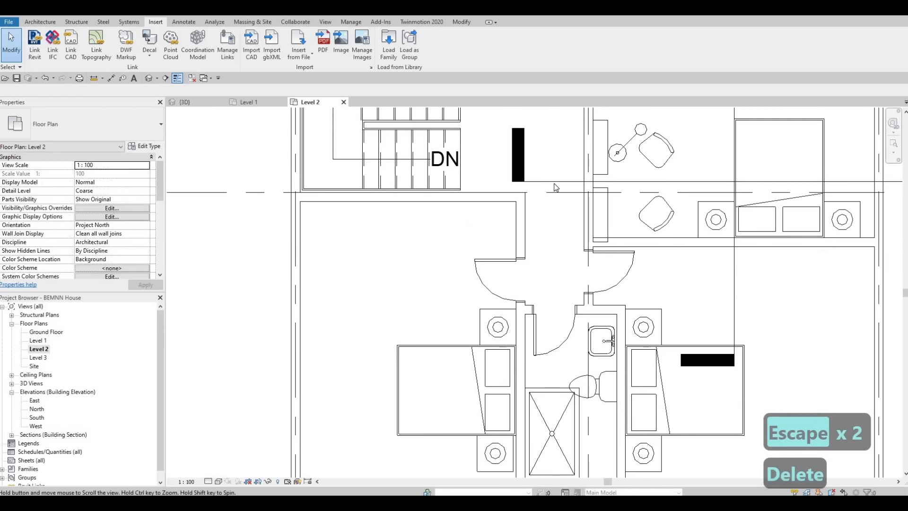
{"action": "middle_click_drag", "start_coordinate": [564, 428], "coordinate": [550, 184]}
{"action": "left_click", "coordinate": [526, 204]}
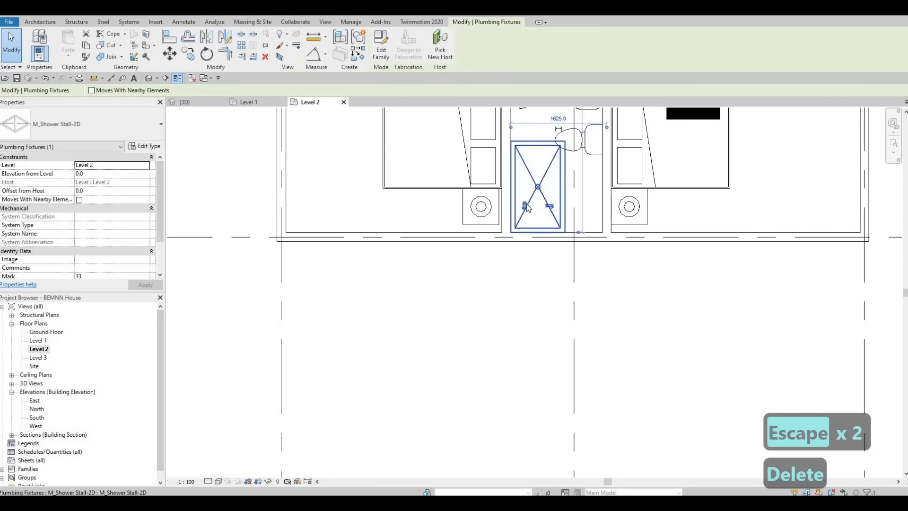
{"action": "left_click", "coordinate": [524, 205]}
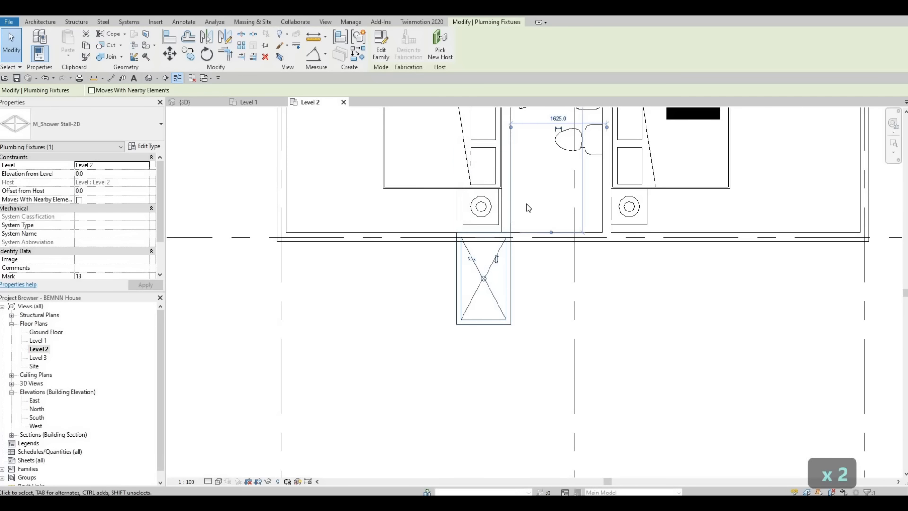
{"action": "key", "text": "space"}
{"action": "key", "text": "space"}
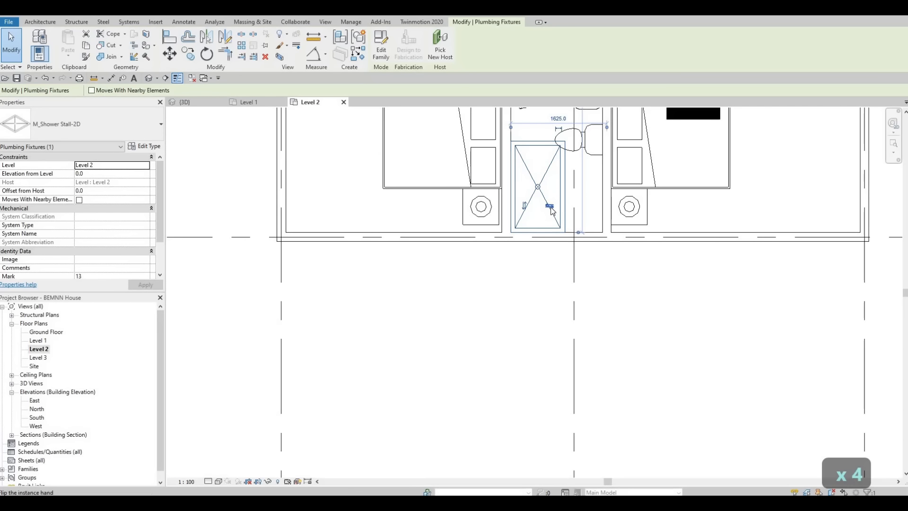
{"action": "left_click", "coordinate": [525, 206]}
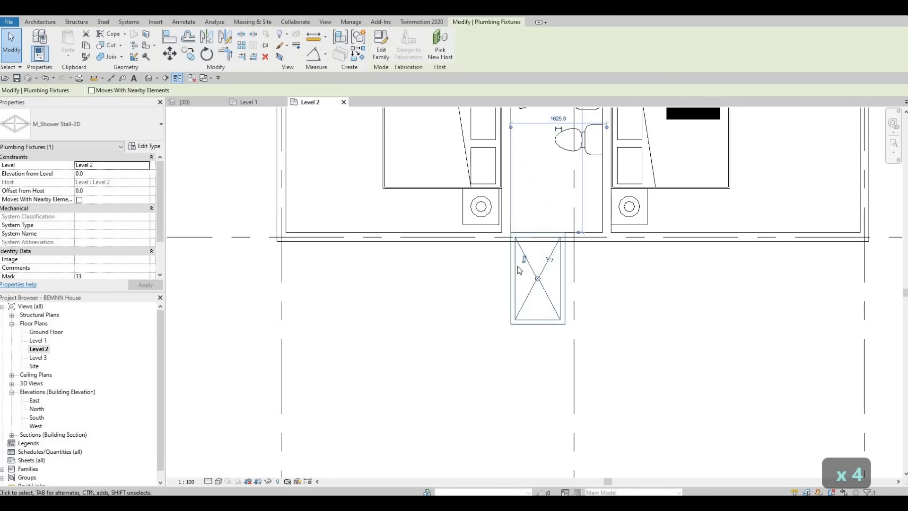
{"action": "left_click", "coordinate": [524, 259]}
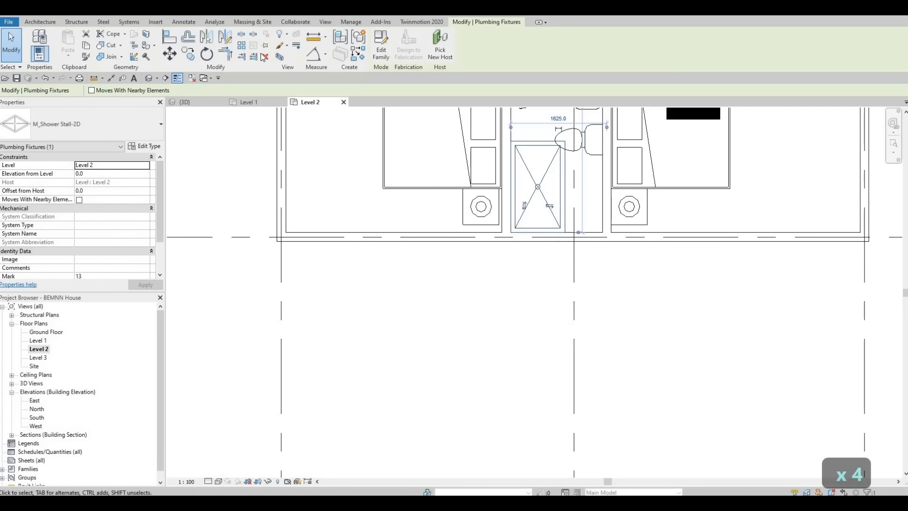
Rotate the lower bathroom's shower stall by 90 degrees about its centre.
{"action": "left_click", "coordinate": [206, 54]}
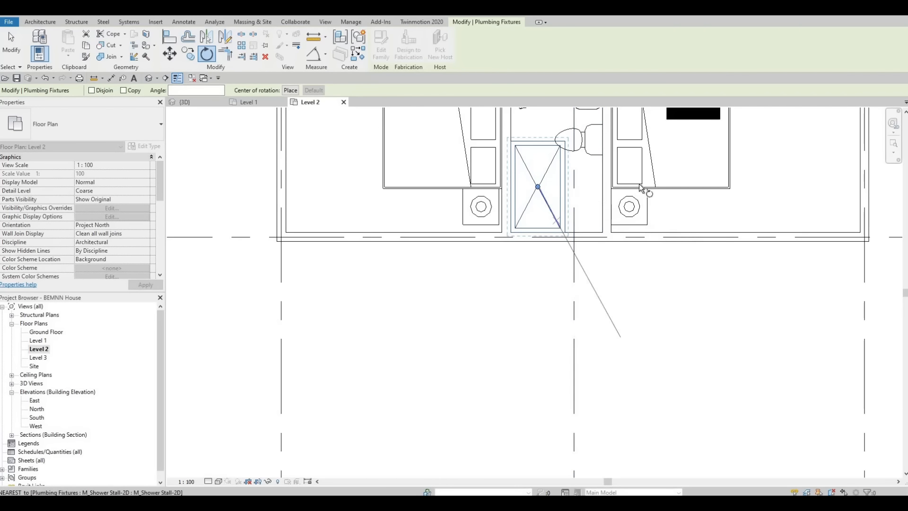
{"action": "scroll", "coordinate": [796, 184], "scroll_direction": "up", "scroll_amount": 2}
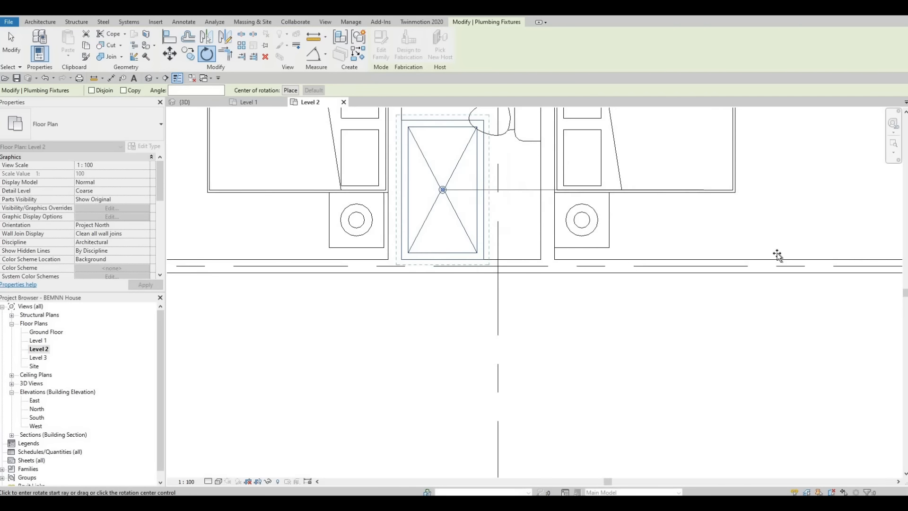
{"action": "type", "text": "90"}
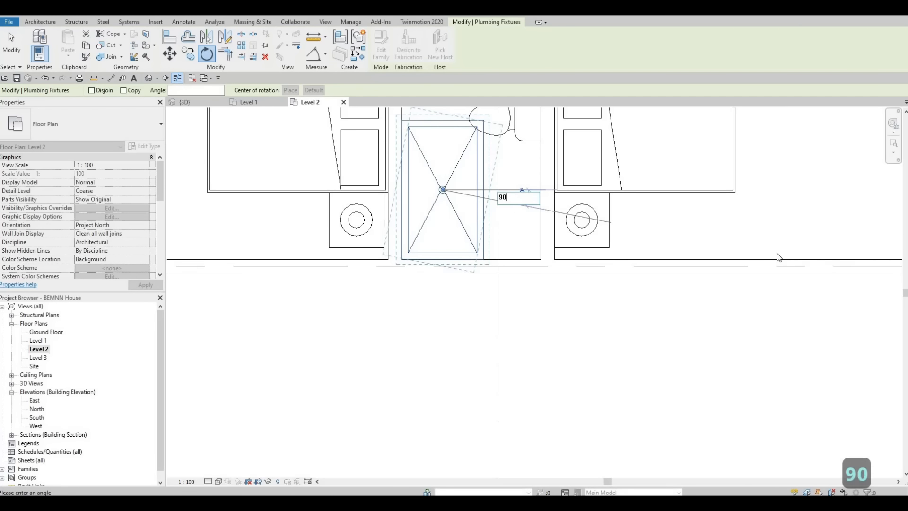
{"action": "key", "text": "Return"}
{"action": "key", "text": "Escape"}
{"action": "key", "text": "Escape"}
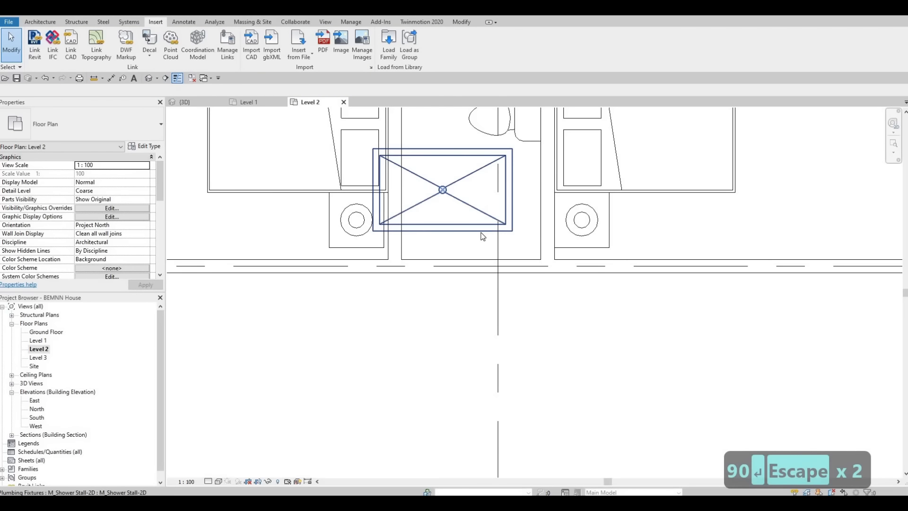
Move the rotated shower stall by its lower-left corner to the lower bathroom's lower-left inner wall corner.
{"action": "left_click", "coordinate": [481, 236]}
{"action": "key", "text": "m"}
{"action": "key", "text": "v"}
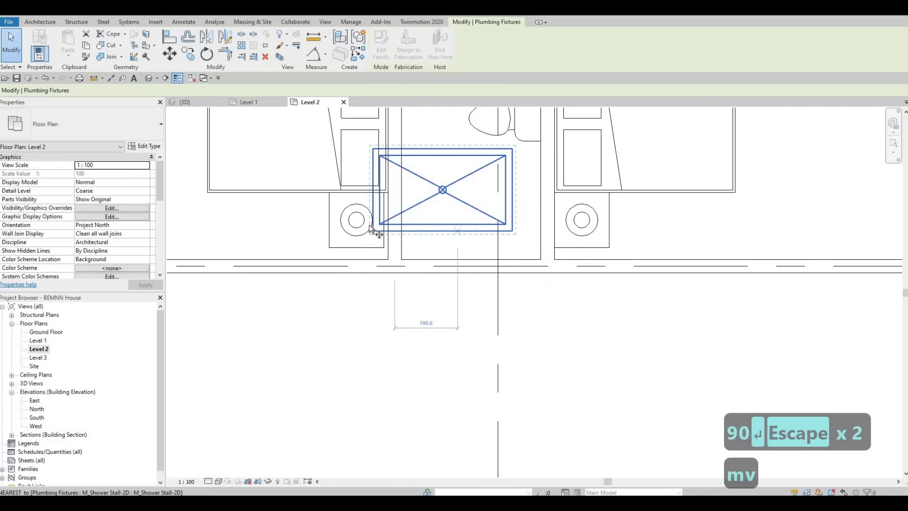
{"action": "left_click", "coordinate": [397, 242]}
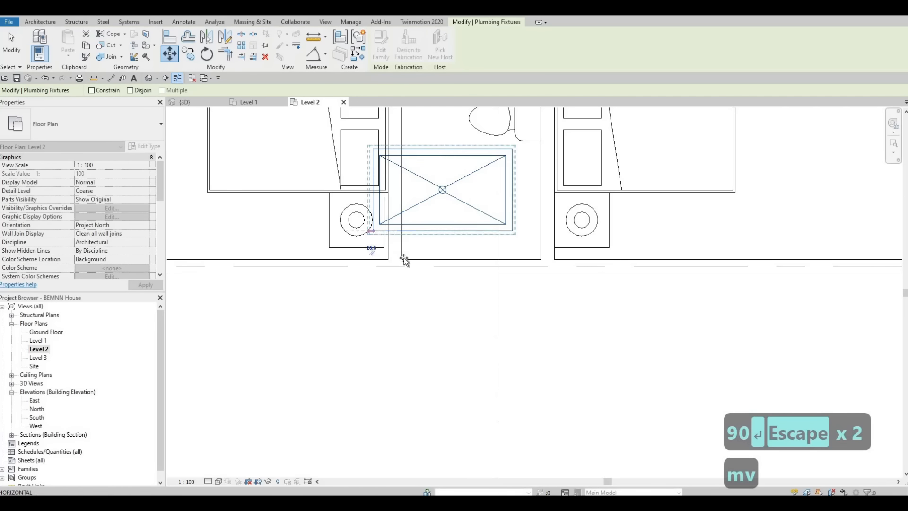
{"action": "left_click", "coordinate": [401, 259]}
{"action": "scroll", "coordinate": [499, 245], "scroll_direction": "down", "scroll_amount": 2}
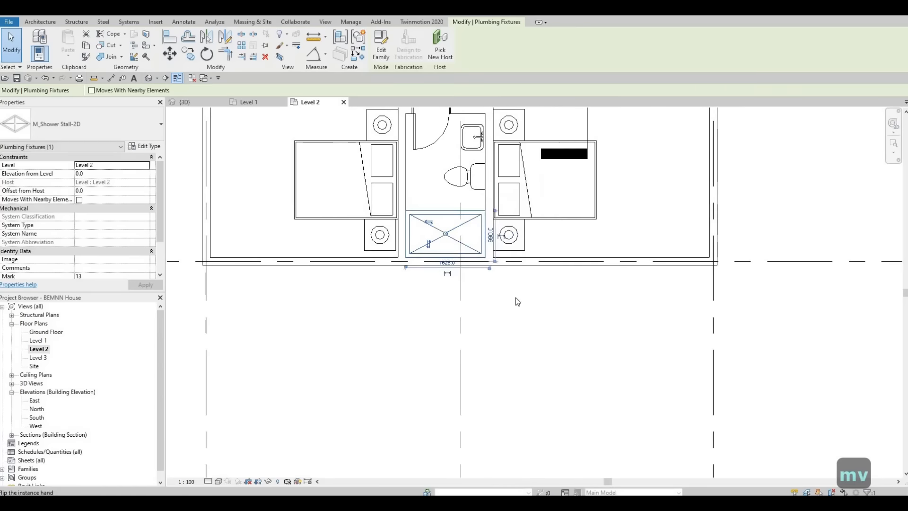
{"action": "key", "text": "Escape"}
Nudge the lower bathroom's toilet three increments down toward the shower stall.
{"action": "middle_click_drag", "start_coordinate": [536, 199], "coordinate": [509, 308]}
{"action": "scroll", "coordinate": [509, 308], "scroll_direction": "down", "scroll_amount": 1}
{"action": "middle_click_drag", "start_coordinate": [457, 358], "coordinate": [458, 398]}
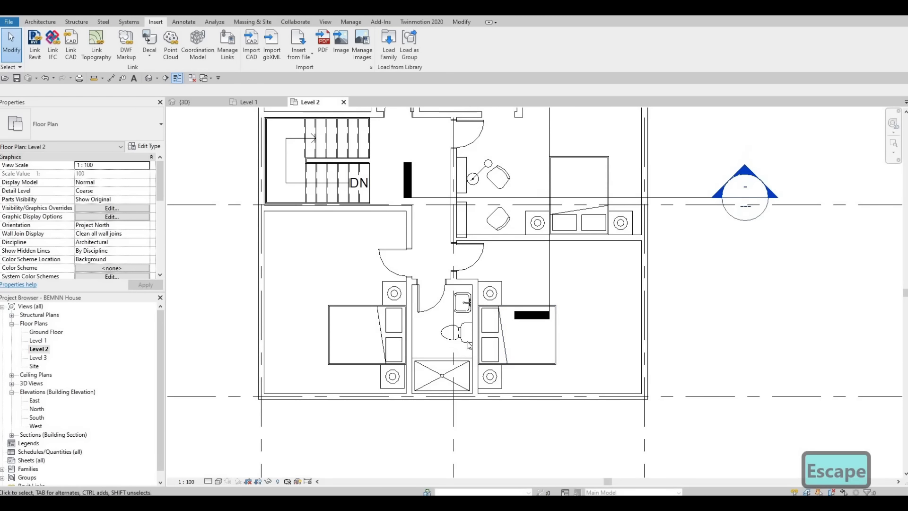
{"action": "scroll", "coordinate": [462, 348], "scroll_direction": "up", "scroll_amount": 3}
{"action": "left_click", "coordinate": [468, 340]}
{"action": "key", "text": "Down"}
{"action": "key", "text": "Down"}
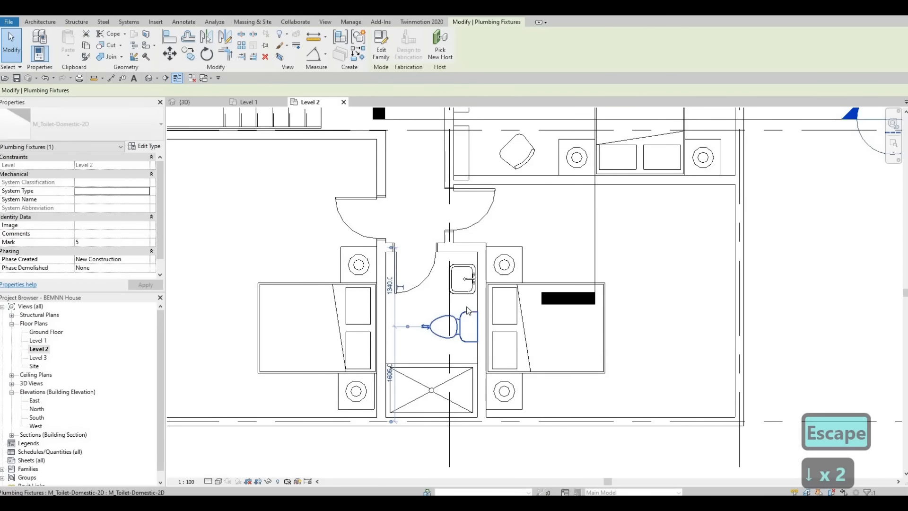
{"action": "key", "text": "Down"}
Nudge the upper-right bathroom's toilet one increment to the right and its sink two increments to the right.
{"action": "scroll", "coordinate": [494, 208], "scroll_direction": "down", "scroll_amount": 2}
{"action": "middle_click_drag", "start_coordinate": [494, 208], "coordinate": [527, 450]}
{"action": "scroll", "coordinate": [535, 210], "scroll_direction": "up", "scroll_amount": 2}
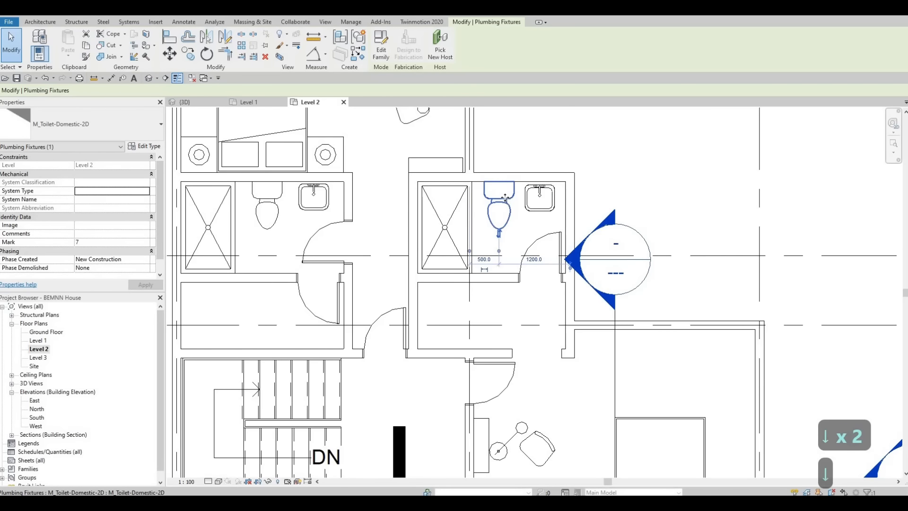
{"action": "key", "text": "Right"}
{"action": "left_click", "coordinate": [527, 200]}
{"action": "key", "text": "Right"}
{"action": "key", "text": "Right"}
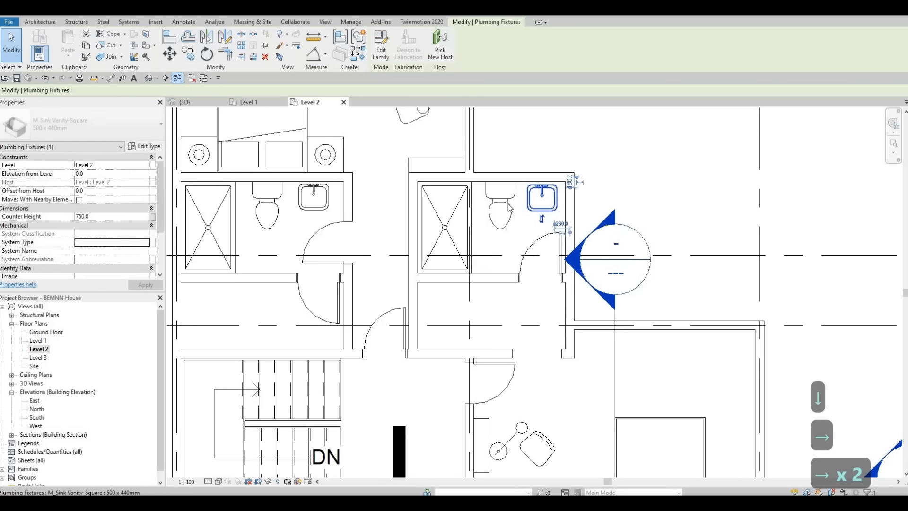
Nudge the upper-right bathroom's toilet two increments left toward the shower stall.
{"action": "left_click", "coordinate": [508, 204]}
{"action": "key", "text": "Left"}
{"action": "key", "text": "Left"}
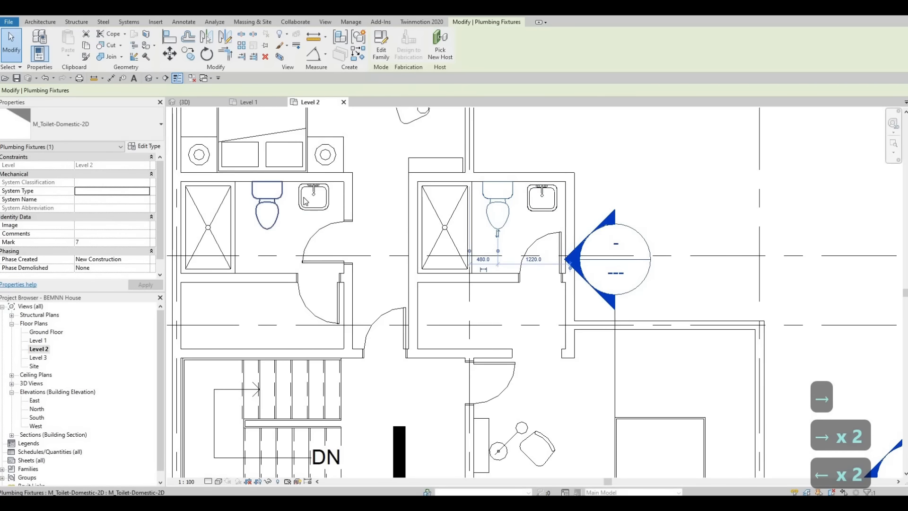
Nudge the upper-left bathroom's sink three increments to the right and clear the selection.
{"action": "left_click", "coordinate": [304, 198]}
{"action": "key", "text": "Right"}
{"action": "key", "text": "Right"}
{"action": "key", "text": "Right"}
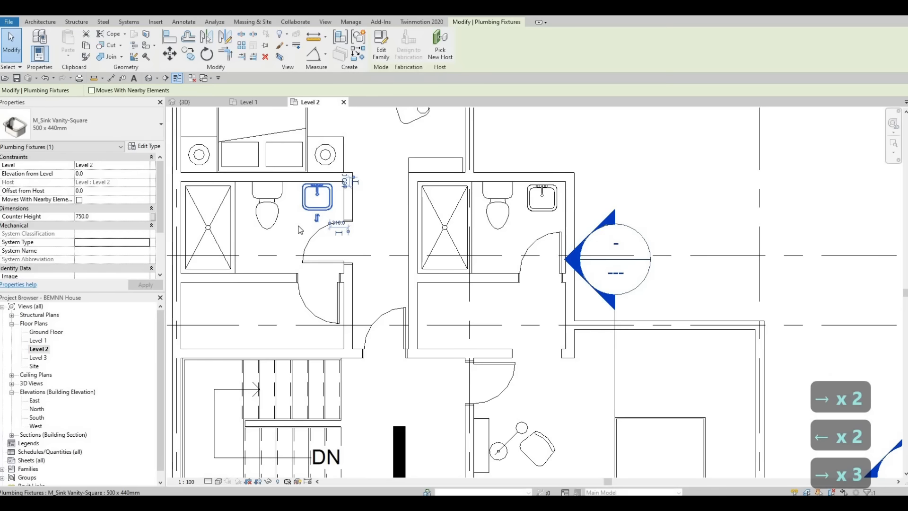
{"action": "key", "text": "Escape"}
{"action": "key", "text": "Escape"}
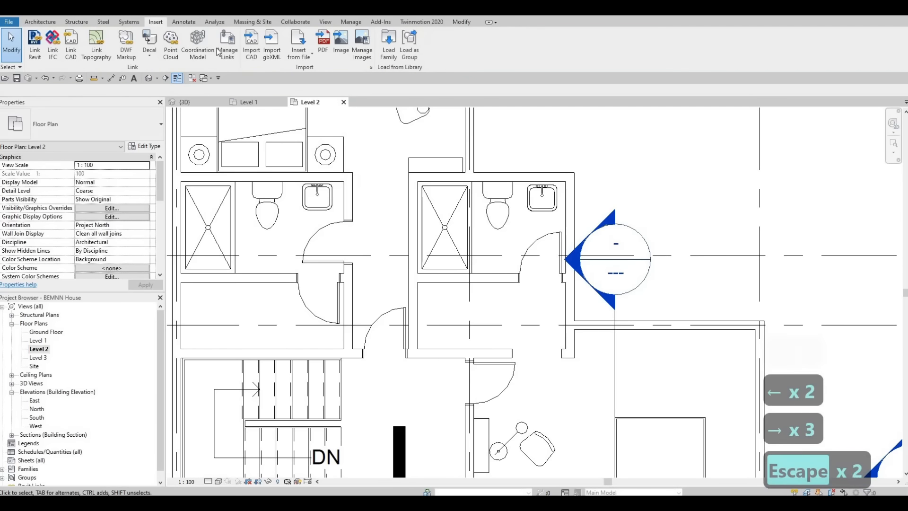
Draw a counter outline around the upper-left bathroom's sink with Thin Lines detail lines, about 600 mm deep and ending at the side wall.
{"action": "left_click", "coordinate": [184, 23]}
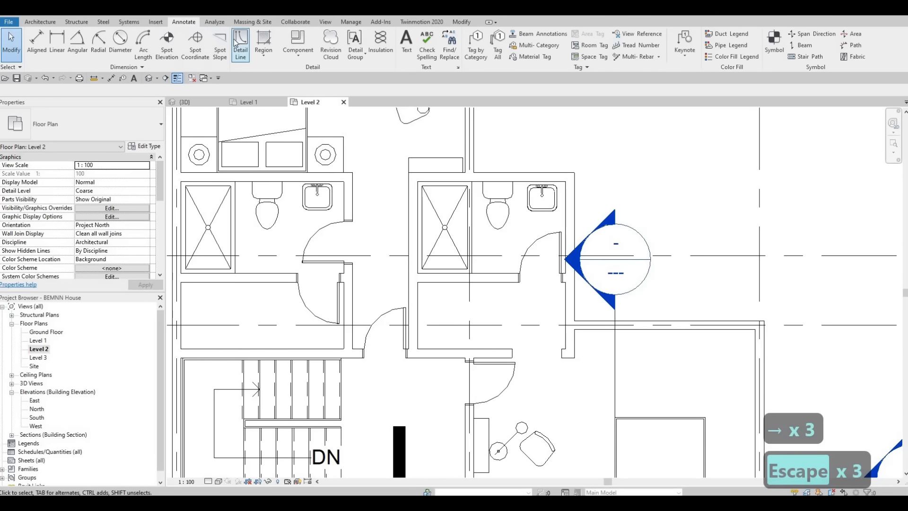
{"action": "left_click", "coordinate": [239, 43]}
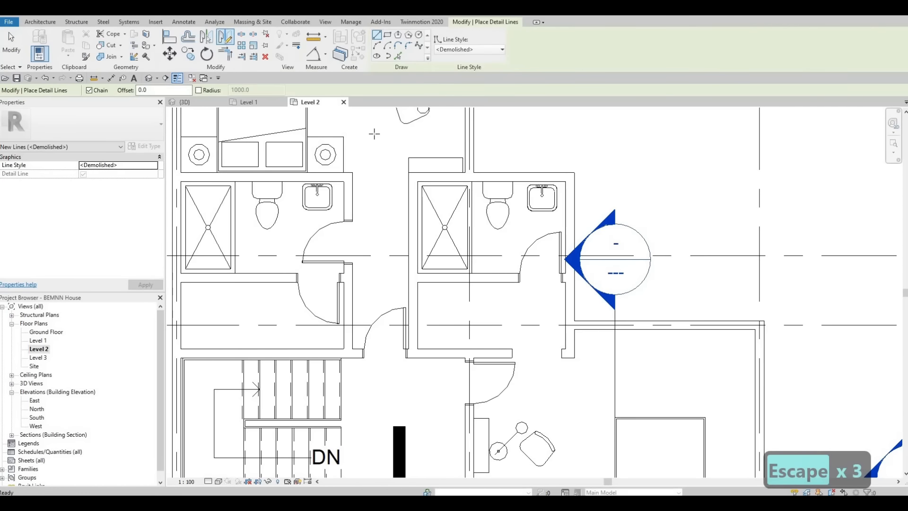
{"action": "left_click", "coordinate": [457, 50]}
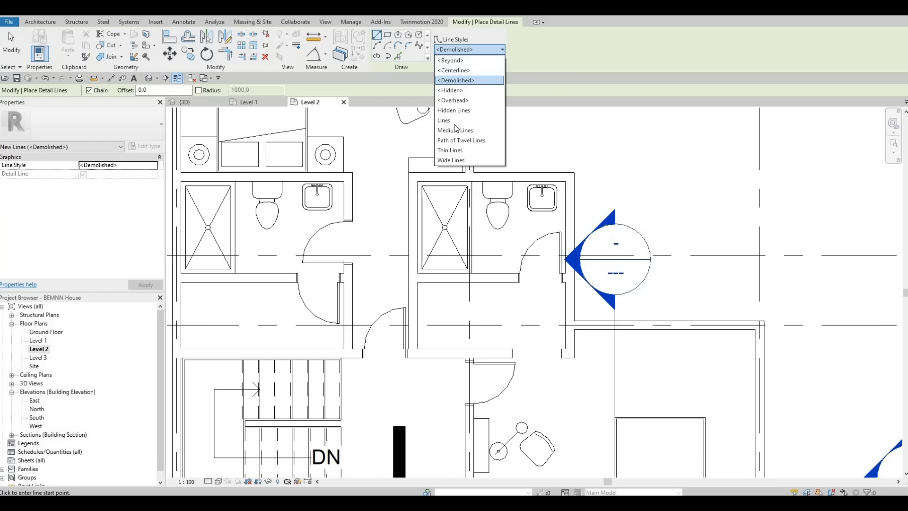
{"action": "left_click", "coordinate": [450, 150]}
{"action": "scroll", "coordinate": [276, 181], "scroll_direction": "up", "scroll_amount": 1}
{"action": "scroll", "coordinate": [276, 181], "scroll_direction": "up", "scroll_amount": 3}
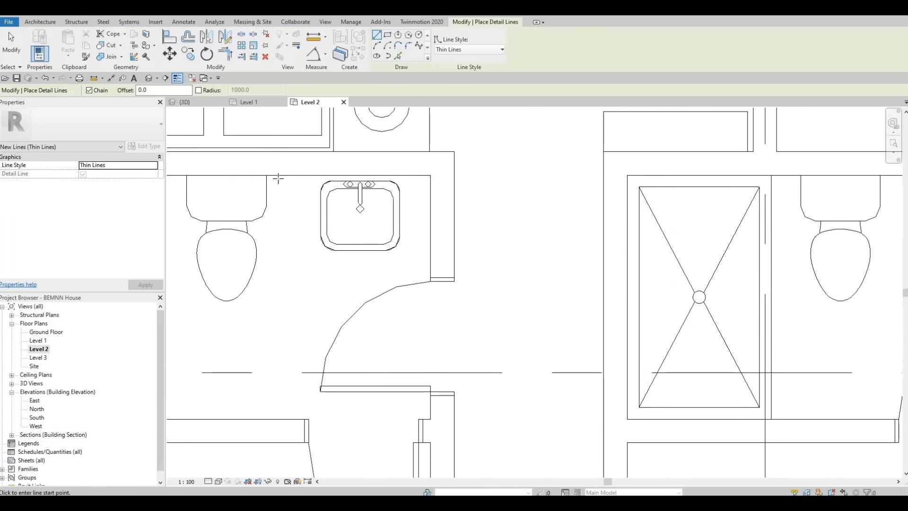
{"action": "left_click", "coordinate": [278, 176]}
{"action": "left_click", "coordinate": [279, 268]}
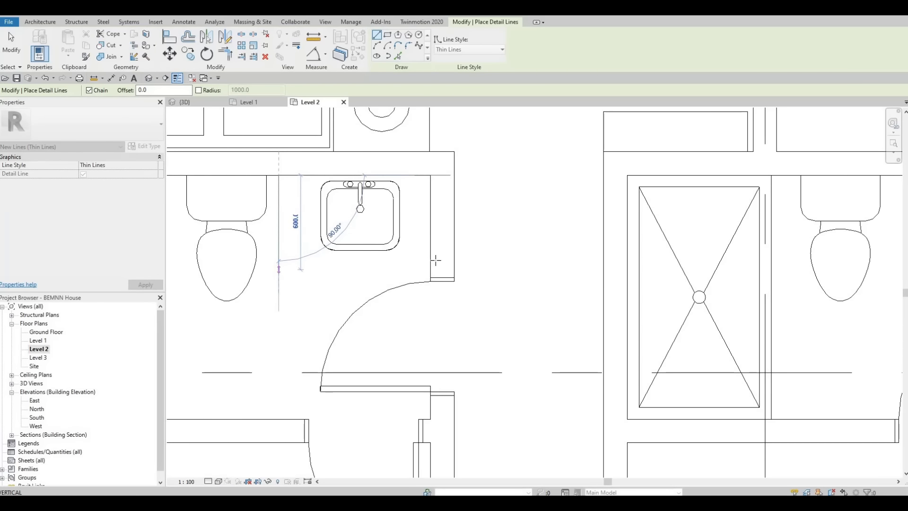
{"action": "left_click", "coordinate": [430, 269]}
{"action": "key", "text": "Escape"}
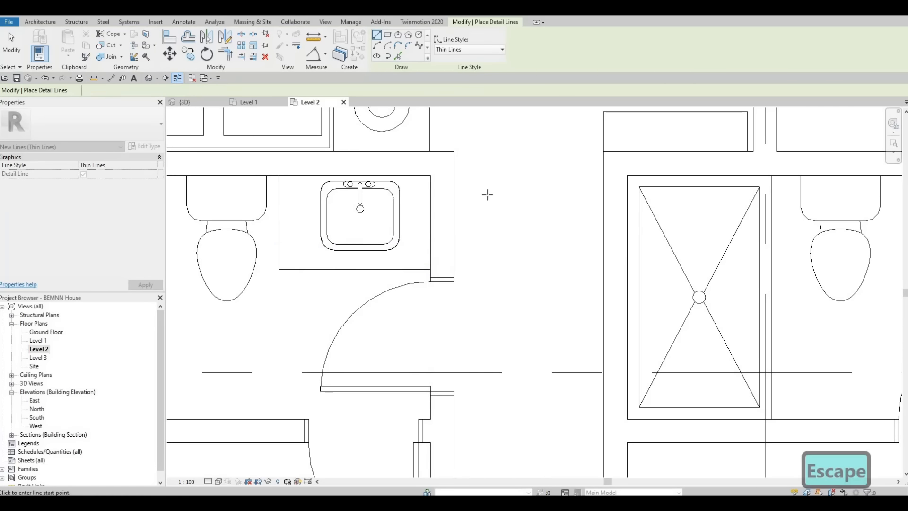
Draw a detail-line counter outline around the upper-right bathroom's sink, about 600 mm deep and 806 mm wide.
{"action": "middle_click_drag", "start_coordinate": [804, 187], "coordinate": [406, 185]}
{"action": "left_click", "coordinate": [495, 173]}
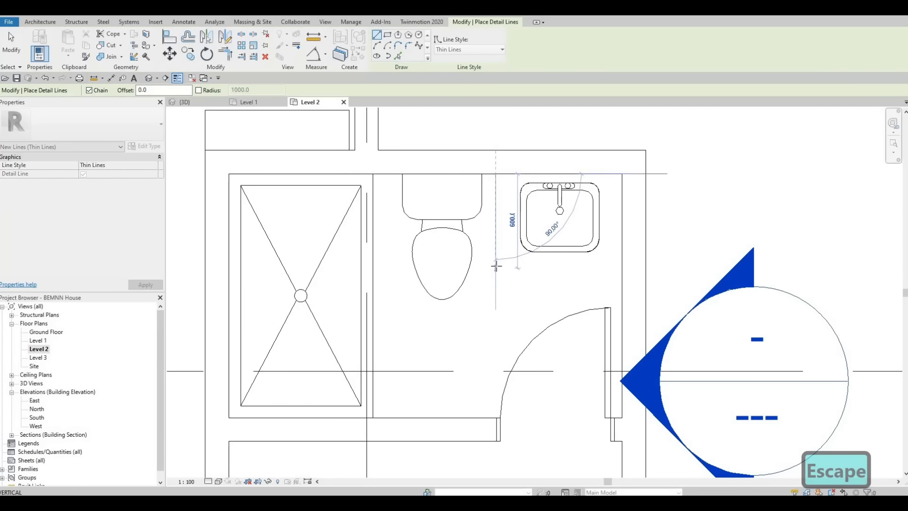
{"action": "left_click", "coordinate": [621, 267]}
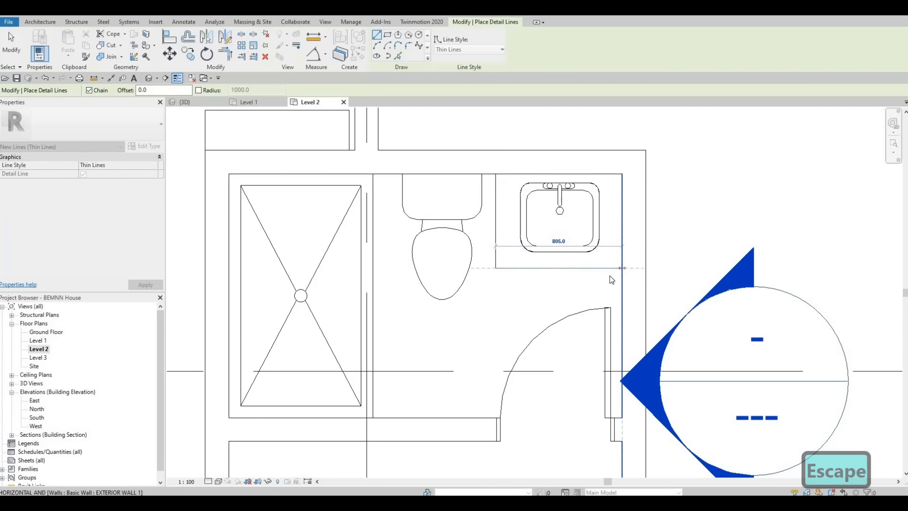
{"action": "key", "text": "Escape"}
Draw a detail-line counter outline around the lower bathroom's sink, extending about 585 mm from the side wall, and finish the line command.
{"action": "middle_click_drag", "start_coordinate": [479, 279], "coordinate": [468, 148]}
{"action": "scroll", "coordinate": [468, 148], "scroll_direction": "down", "scroll_amount": 5}
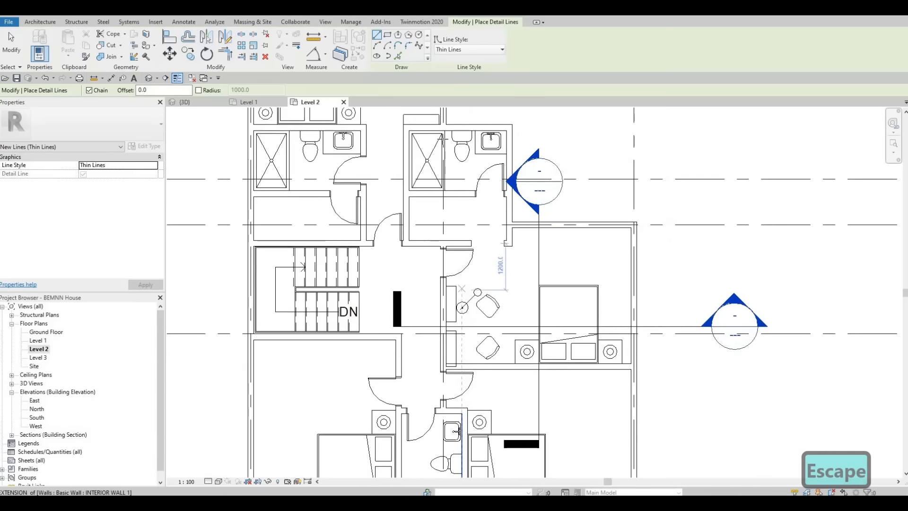
{"action": "middle_click_drag", "start_coordinate": [447, 419], "coordinate": [443, 137]}
{"action": "scroll", "coordinate": [443, 137], "scroll_direction": "up", "scroll_amount": 2}
{"action": "scroll", "coordinate": [431, 117], "scroll_direction": "up", "scroll_amount": 2}
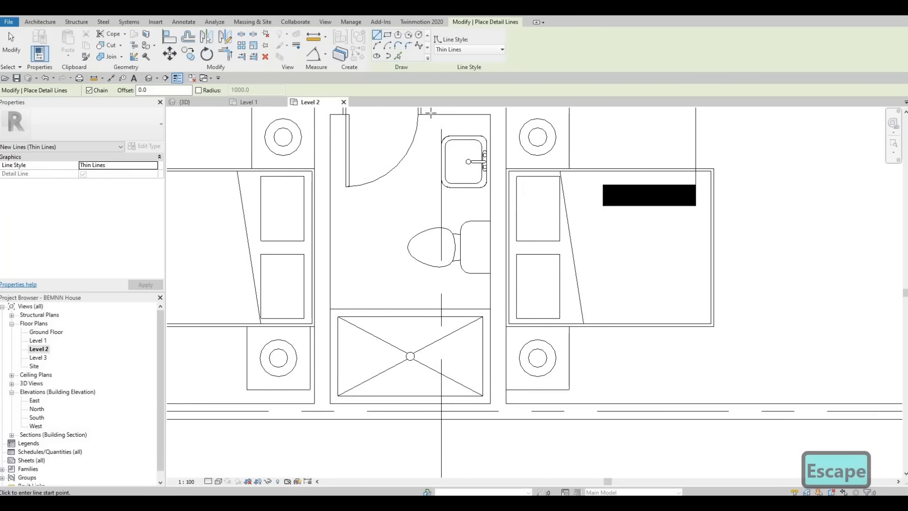
{"action": "left_click", "coordinate": [430, 204]}
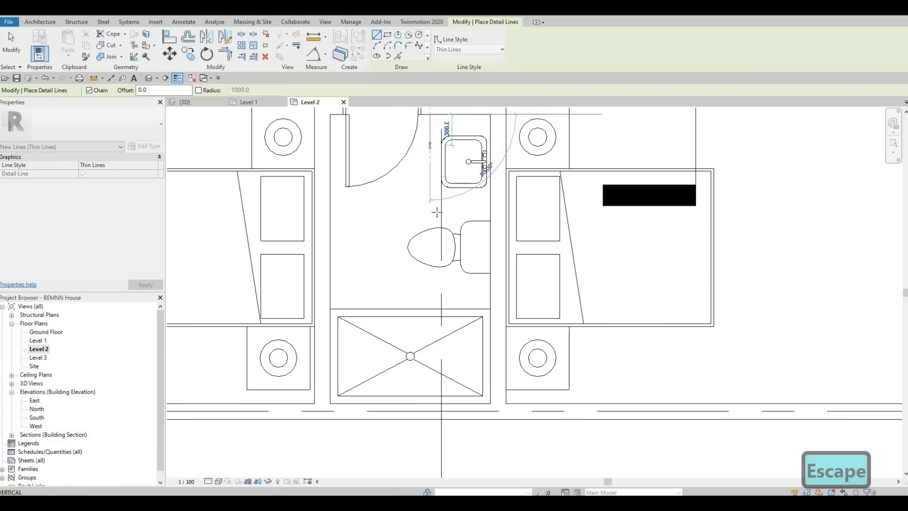
{"action": "left_click", "coordinate": [490, 206]}
{"action": "key", "text": "Escape"}
{"action": "key", "text": "Escape"}
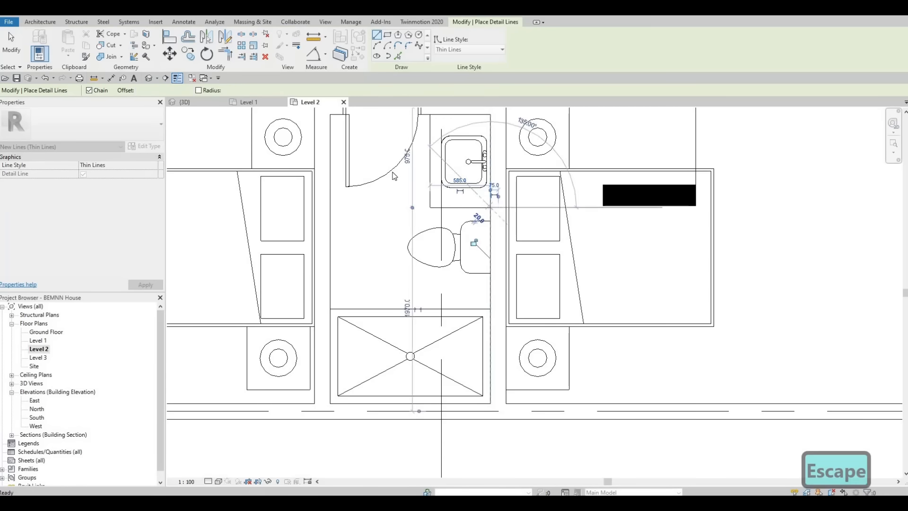
Draw an INTERIOR WALL 1 wall across the lower-left bedroom, from the hallway wall to the exterior wall, about 3725 mm long.
{"action": "scroll", "coordinate": [485, 207], "scroll_direction": "down", "scroll_amount": 2}
{"action": "middle_click_drag", "start_coordinate": [429, 166], "coordinate": [427, 288]}
{"action": "scroll", "coordinate": [421, 289], "scroll_direction": "down", "scroll_amount": 2}
{"action": "scroll", "coordinate": [394, 213], "scroll_direction": "down", "scroll_amount": 1}
{"action": "middle_click_drag", "start_coordinate": [394, 212], "coordinate": [438, 239]}
{"action": "key", "text": "Escape"}
{"action": "key", "text": "Escape"}
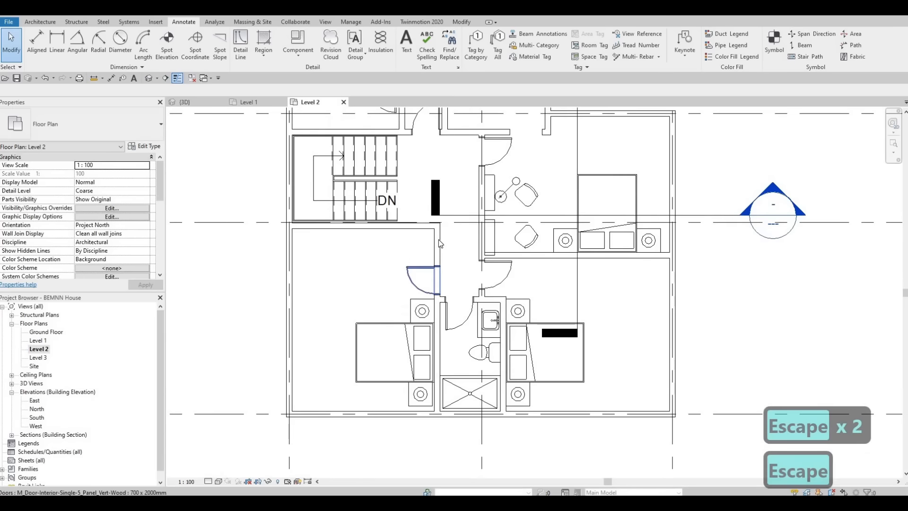
{"action": "left_click", "coordinate": [438, 239]}
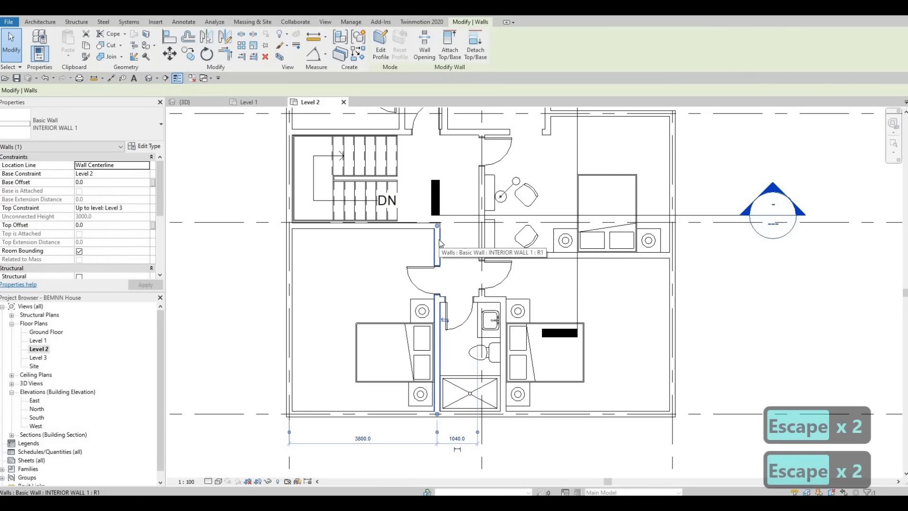
{"action": "key", "text": "c"}
{"action": "key", "text": "s"}
{"action": "left_click", "coordinate": [436, 255]}
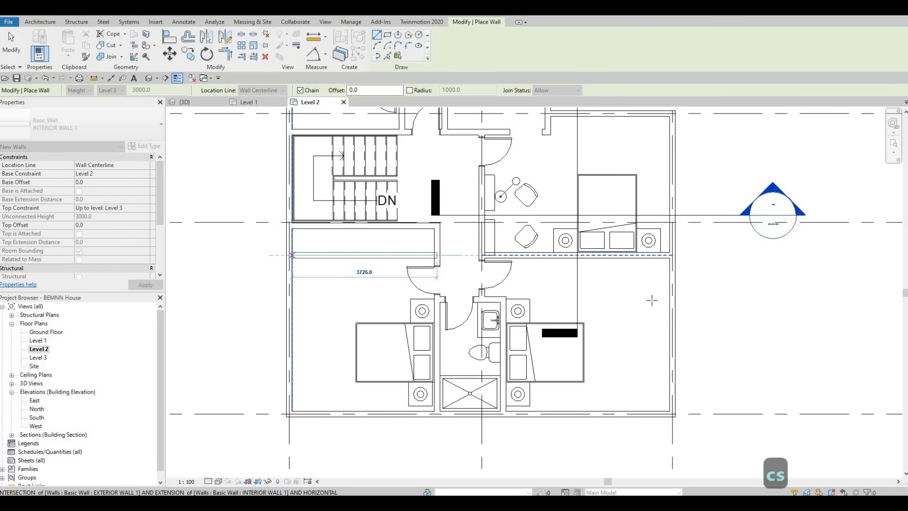
{"action": "left_click", "coordinate": [292, 256]}
{"action": "key", "text": "Escape"}
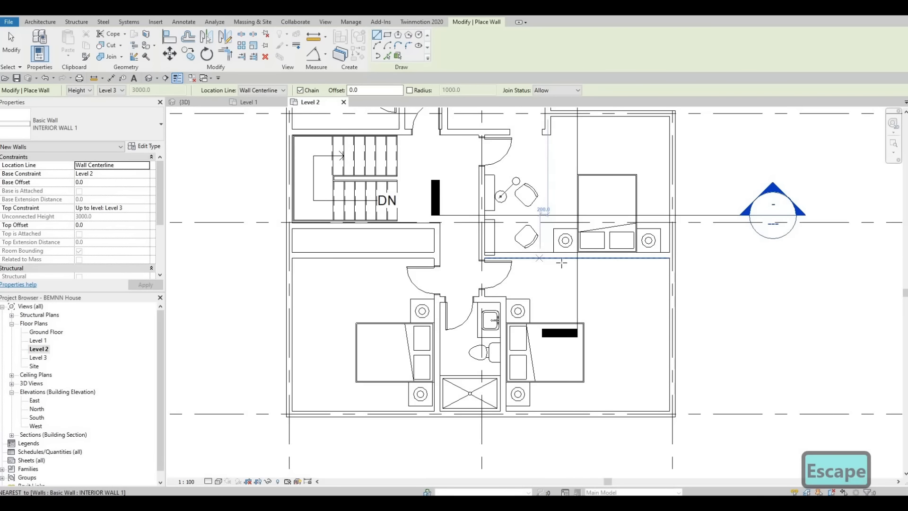
Draw an L-shaped interior wall in the lower-right bedroom for a closet about 3100 mm wide, ending at the exterior wall.
{"action": "left_click", "coordinate": [560, 258]}
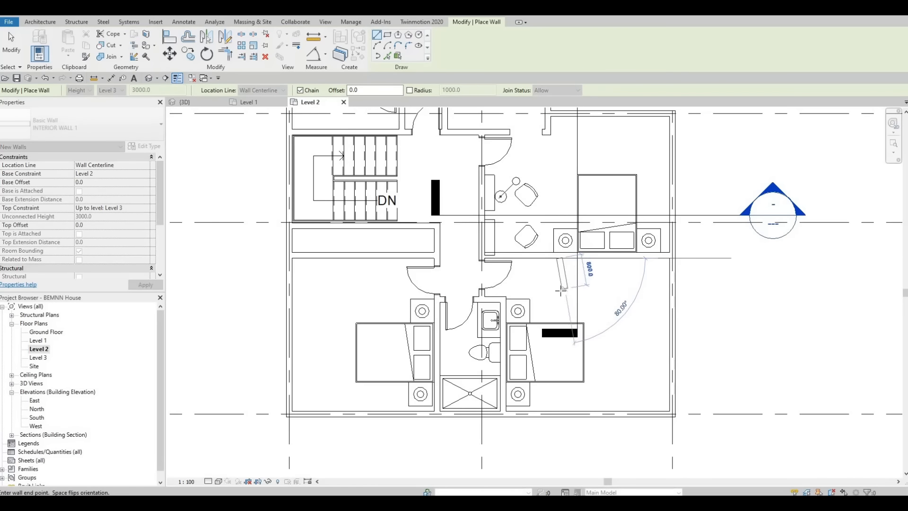
{"action": "left_click", "coordinate": [679, 287]}
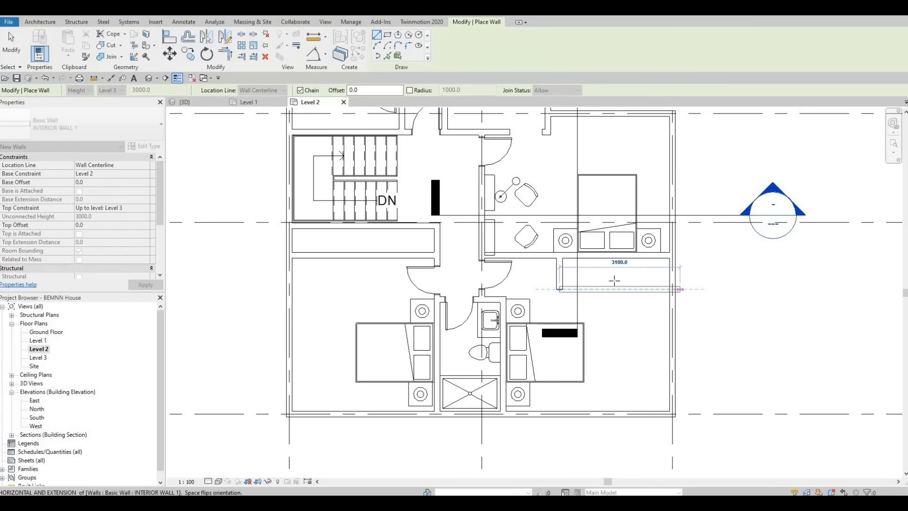
{"action": "key", "text": "Escape"}
{"action": "key", "text": "Escape"}
{"action": "key", "text": "Escape"}
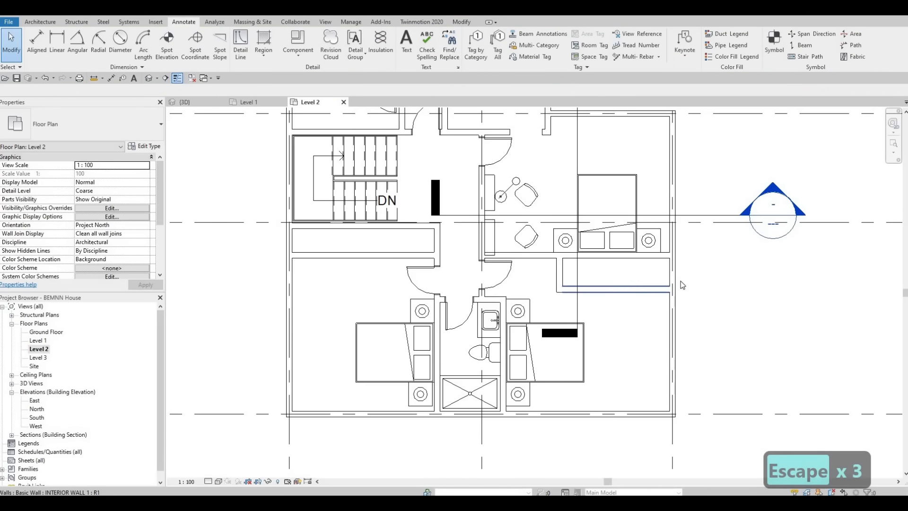
Set the lower-right bedroom's long closet wall 700 mm from the bedroom's upper wall and clear the selection.
{"action": "left_click", "coordinate": [665, 288]}
{"action": "left_click", "coordinate": [696, 272]}
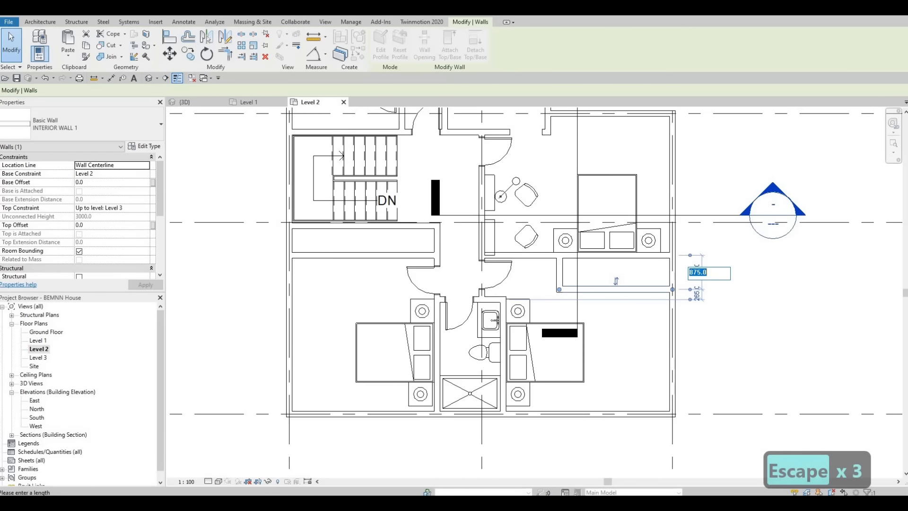
{"action": "type", "text": "700"}
{"action": "key", "text": "Return"}
{"action": "key", "text": "Escape"}
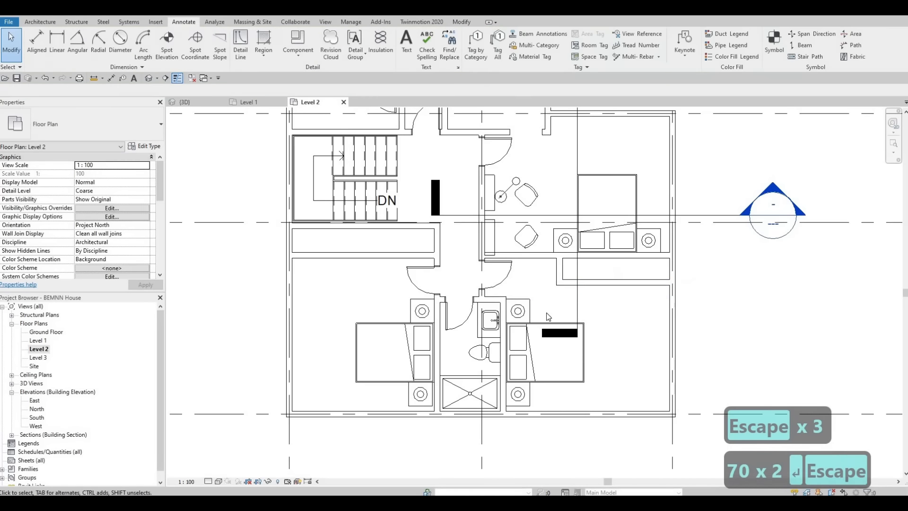
Delete both closet walls in the lower-right bedroom.
{"action": "middle_click_drag", "start_coordinate": [546, 313], "coordinate": [555, 269]}
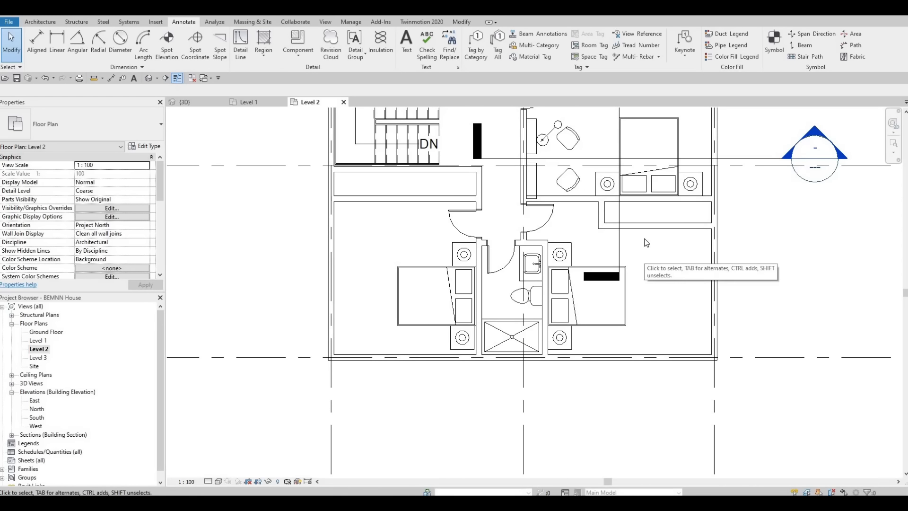
{"action": "middle_click_drag", "start_coordinate": [632, 254], "coordinate": [584, 298]}
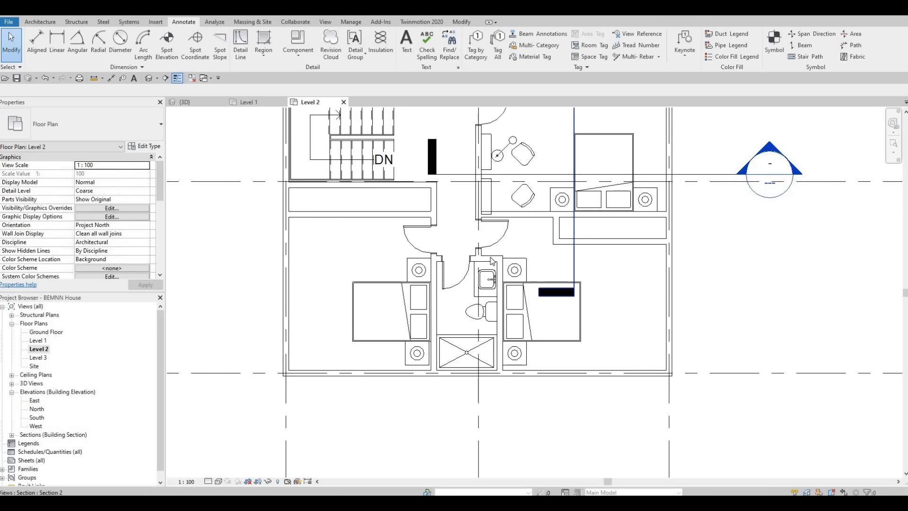
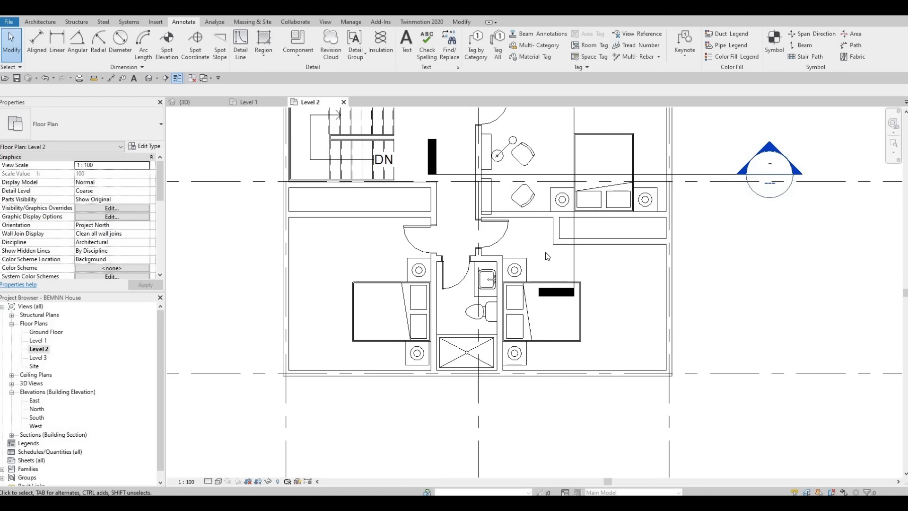
{"action": "left_click", "coordinate": [606, 243]}
{"action": "key", "text": "Delete"}
{"action": "key", "text": "Delete"}
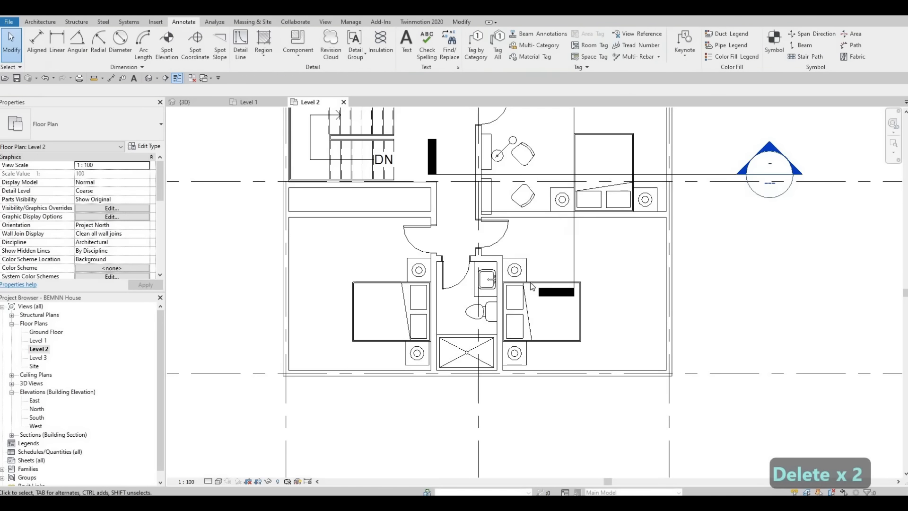
Rotate the lower-right bedroom's queen bed so its headboard faces the upper wall, and place it there 1200 mm from the exterior side wall.
{"action": "left_click", "coordinate": [530, 282]}
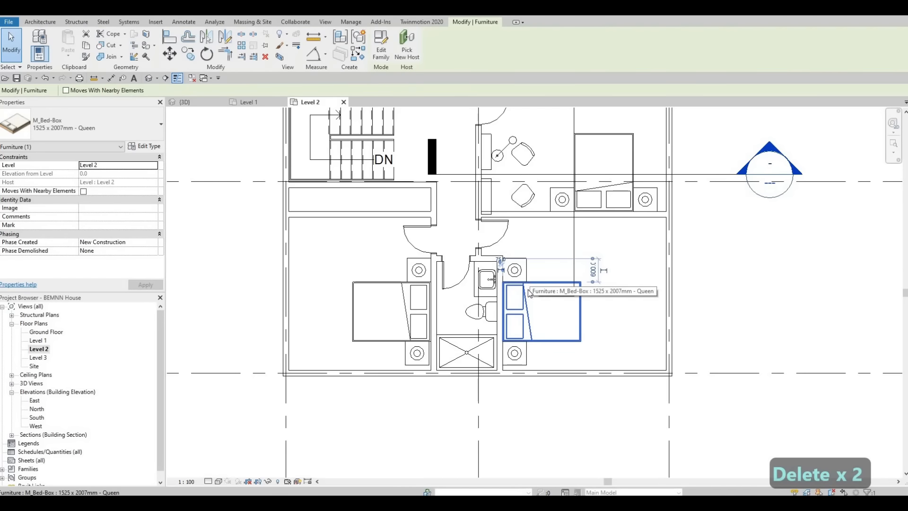
{"action": "key", "text": "space"}
{"action": "key", "text": "space"}
{"action": "key", "text": "space"}
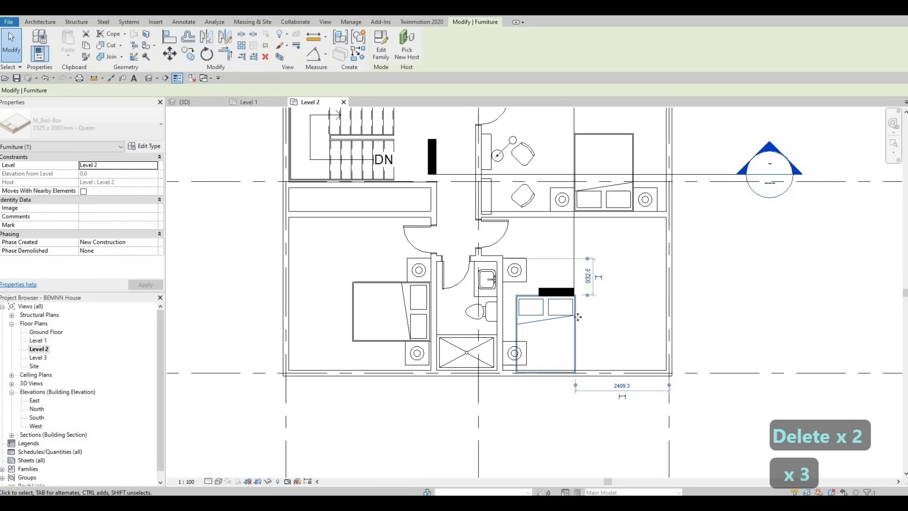
{"action": "left_click_drag", "start_coordinate": [578, 316], "coordinate": [624, 243]}
{"action": "left_click_drag", "start_coordinate": [572, 285], "coordinate": [572, 285]}
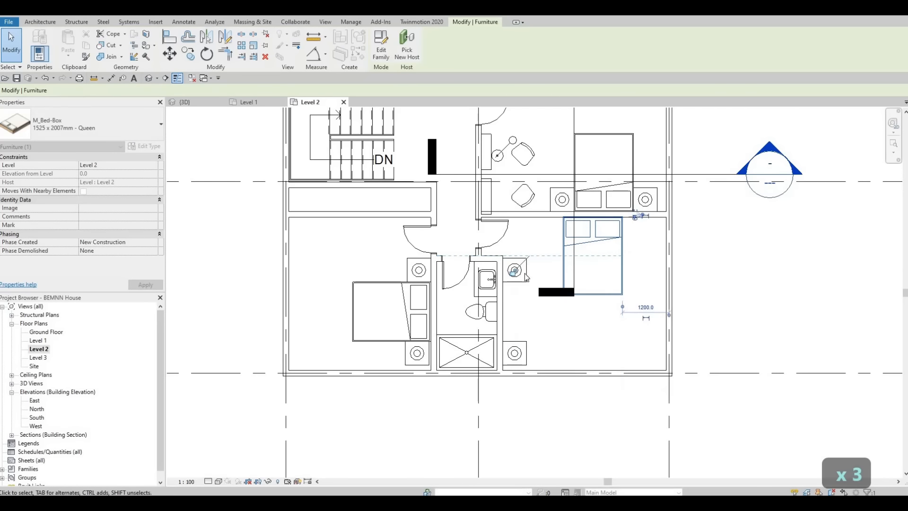
{"action": "key", "text": "Escape"}
{"action": "key", "text": "Escape"}
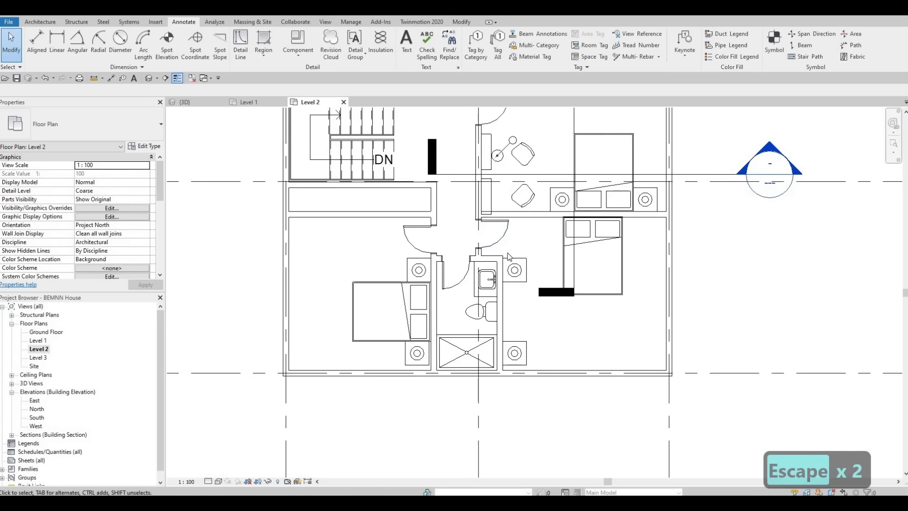
Move the lower-right bedroom's upper night stand and lamp from the bathroom wall to the upper-left corner of the bed.
{"action": "scroll", "coordinate": [500, 251], "scroll_direction": "up", "scroll_amount": 3}
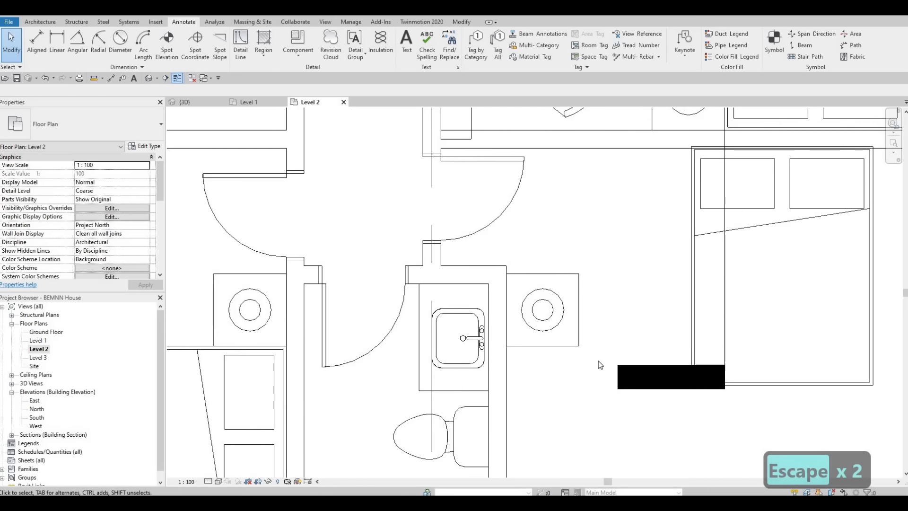
{"action": "left_click_drag", "start_coordinate": [498, 246], "coordinate": [579, 348]}
{"action": "key", "text": "m"}
{"action": "key", "text": "v"}
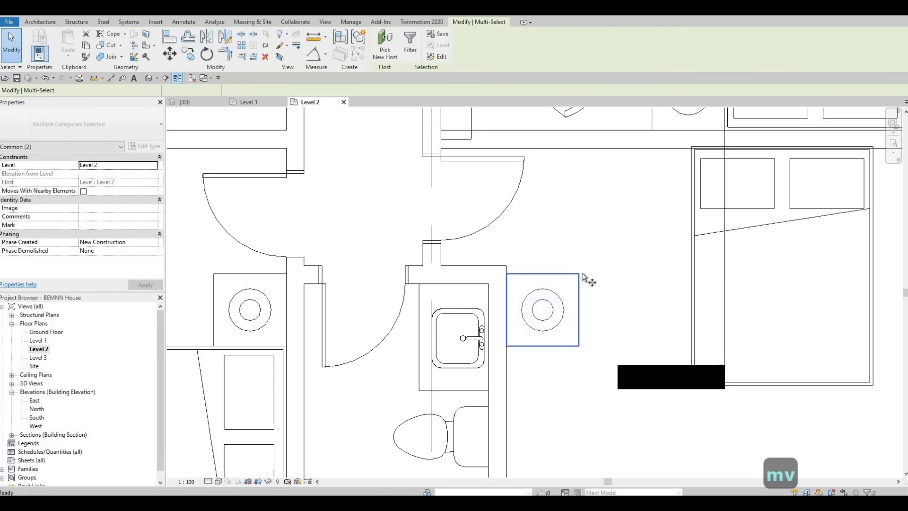
{"action": "left_click", "coordinate": [578, 273]}
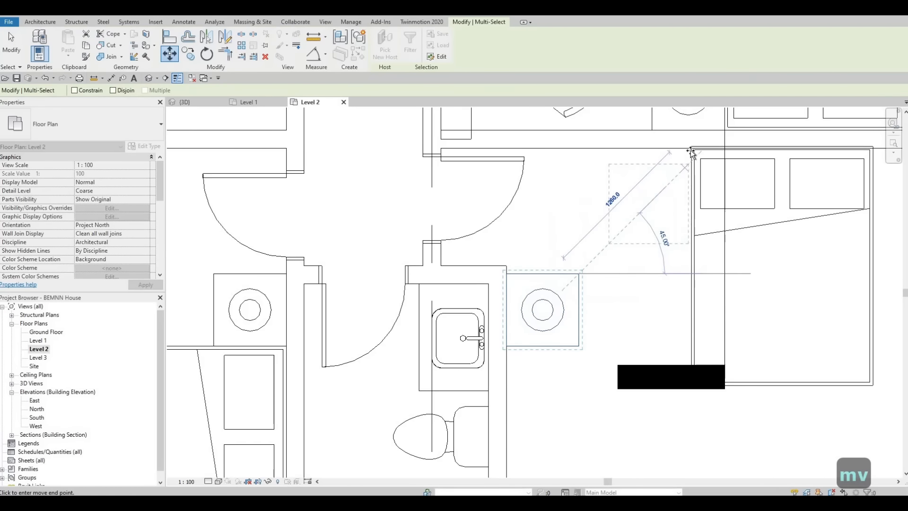
{"action": "left_click", "coordinate": [691, 149]}
{"action": "middle_click_drag", "start_coordinate": [609, 169], "coordinate": [569, 196]}
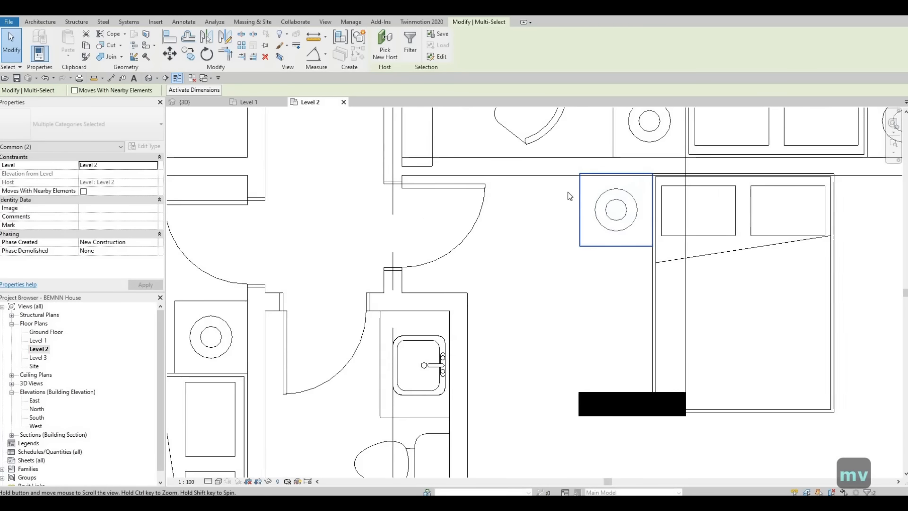
{"action": "scroll", "coordinate": [570, 197], "scroll_direction": "down", "scroll_amount": 1}
{"action": "key", "text": "Escape"}
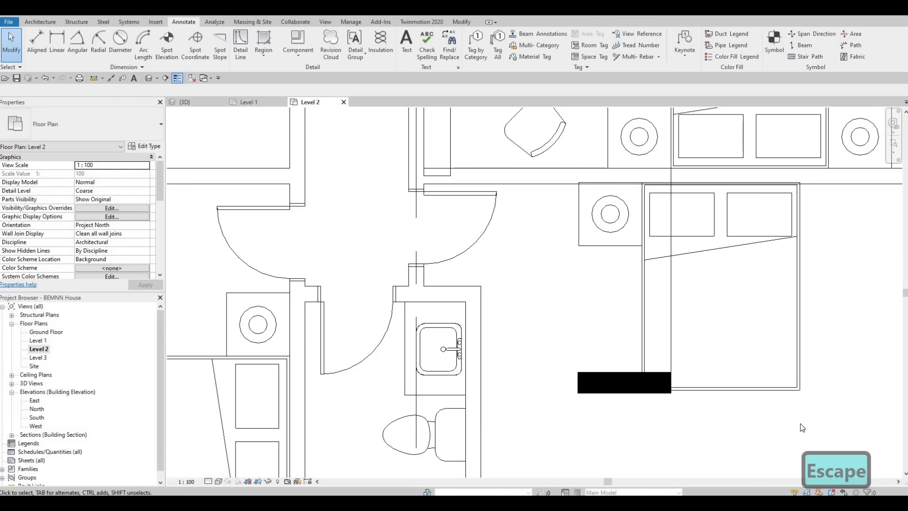
Nudge the bed with its adjacent night stand and lamp five increments down from the upper wall and clear the selection.
{"action": "left_click_drag", "start_coordinate": [560, 153], "coordinate": [814, 440]}
{"action": "scroll", "coordinate": [733, 145], "scroll_direction": "up", "scroll_amount": 2}
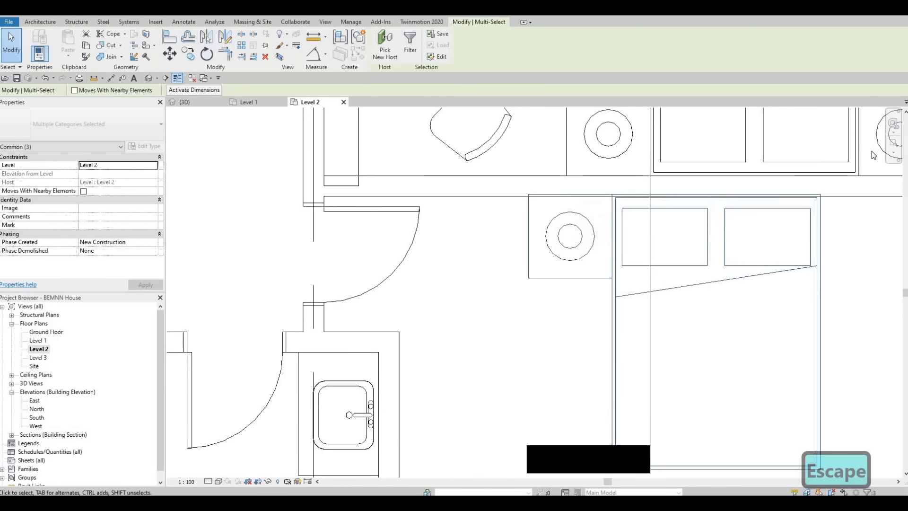
{"action": "scroll", "coordinate": [873, 155], "scroll_direction": "up", "scroll_amount": 2}
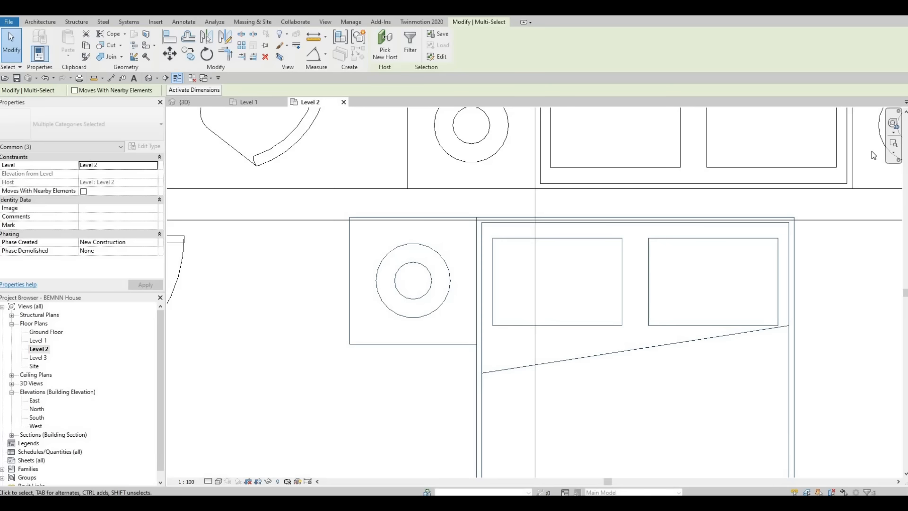
{"action": "key", "text": "Down"}
{"action": "key", "text": "Down"}
{"action": "key", "text": "Down"}
{"action": "key", "text": "Down"}
{"action": "key", "text": "Down"}
{"action": "key", "text": "Escape"}
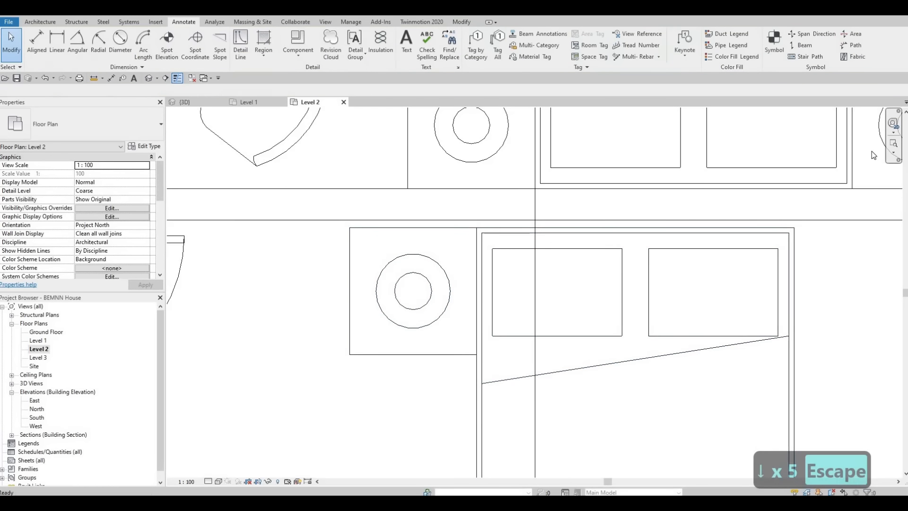
{"action": "key", "text": "Escape"}
{"action": "key", "text": "Escape"}
Align the headboard edge of the lower-right bedroom's bed with the face of the upper wall.
{"action": "key", "text": "a"}
{"action": "key", "text": "l"}
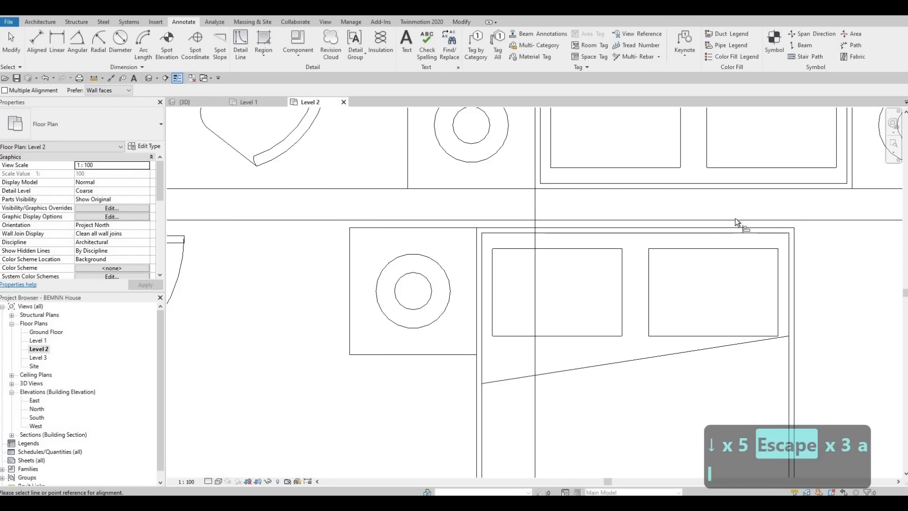
{"action": "left_click", "coordinate": [733, 224]}
{"action": "left_click", "coordinate": [535, 239]}
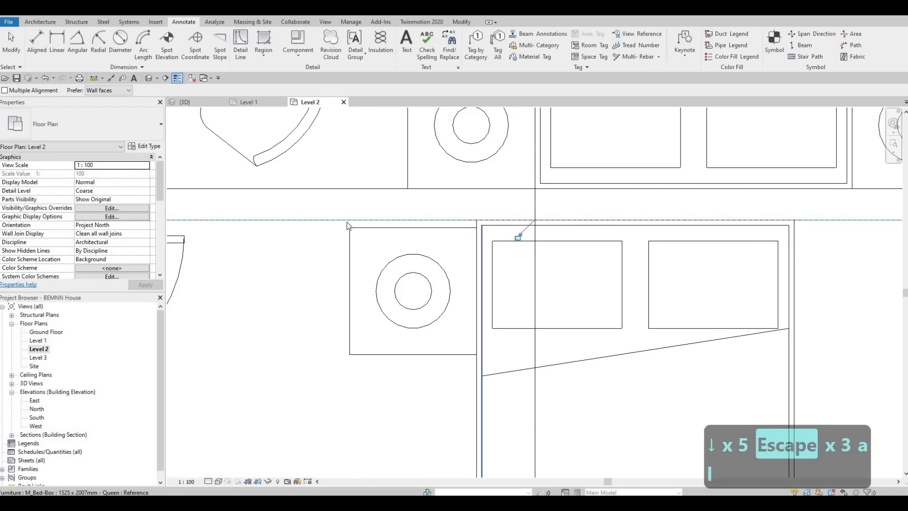
{"action": "key", "text": "Escape"}
{"action": "key", "text": "Escape"}
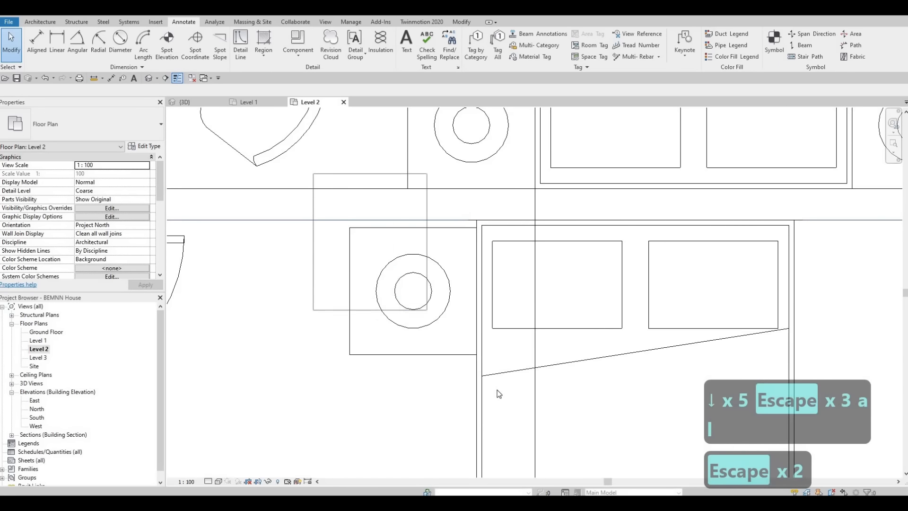
Move the left night stand and lamp up so the stand's upper-right corner meets the bed's upper-left corner.
{"action": "left_click_drag", "start_coordinate": [498, 390], "coordinate": [489, 370]}
{"action": "key", "text": "m"}
{"action": "key", "text": "v"}
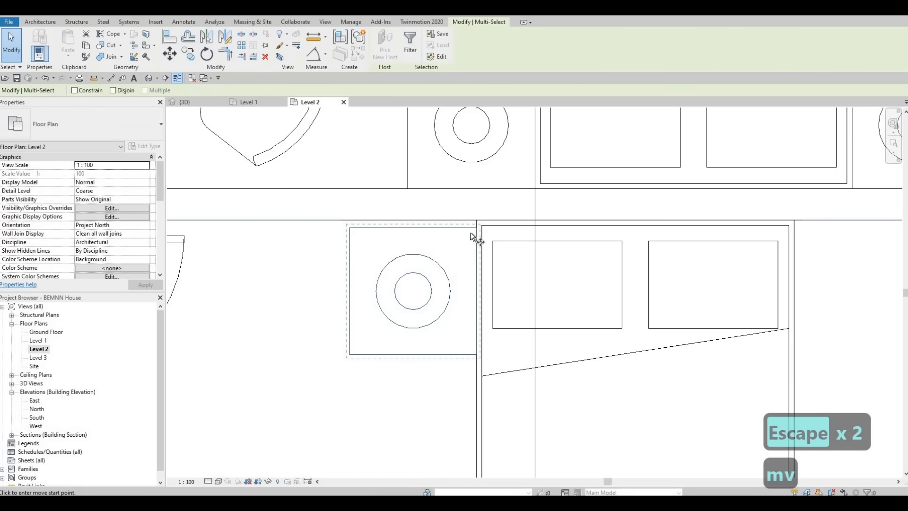
{"action": "left_click", "coordinate": [477, 228]}
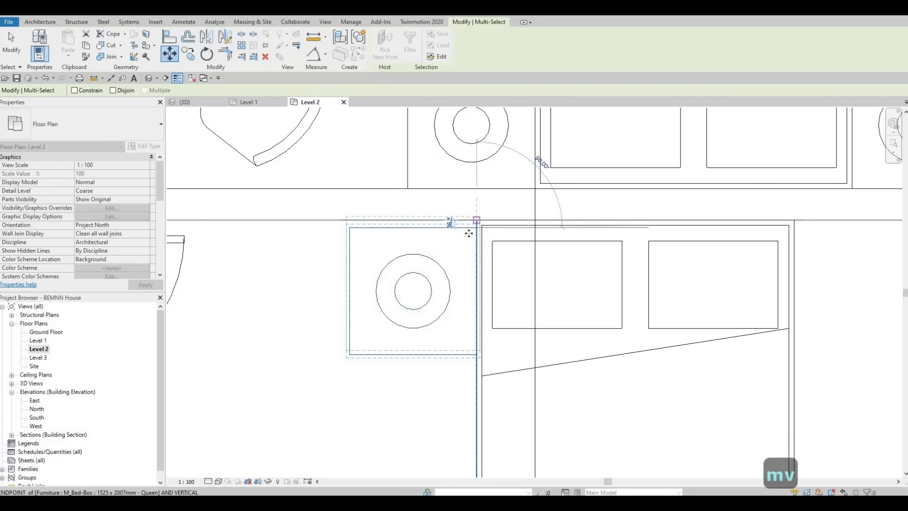
{"action": "left_click", "coordinate": [468, 233]}
{"action": "scroll", "coordinate": [457, 253], "scroll_direction": "down", "scroll_amount": 5}
{"action": "key", "text": "Escape"}
{"action": "middle_click_drag", "start_coordinate": [379, 377], "coordinate": [415, 279]}
{"action": "scroll", "coordinate": [424, 151], "scroll_direction": "down", "scroll_amount": 1}
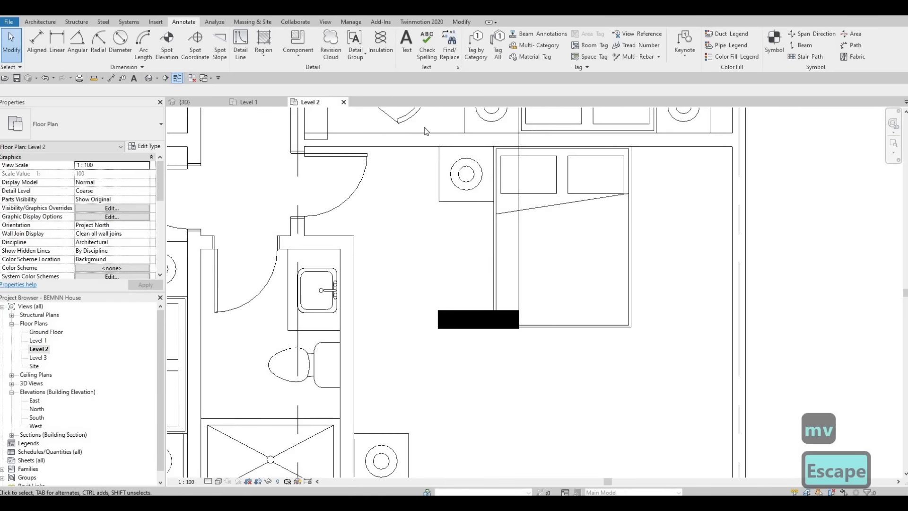
{"action": "key", "text": "Escape"}
Move the remaining night stand and lamp from beside the shower to the upper-right corner of the lower-right bedroom's bed.
{"action": "middle_click_drag", "start_coordinate": [367, 240], "coordinate": [386, 137]}
{"action": "middle_click_drag", "start_coordinate": [408, 380], "coordinate": [456, 215]}
{"action": "left_click_drag", "start_coordinate": [384, 133], "coordinate": [486, 253]}
{"action": "key", "text": "m"}
{"action": "key", "text": "v"}
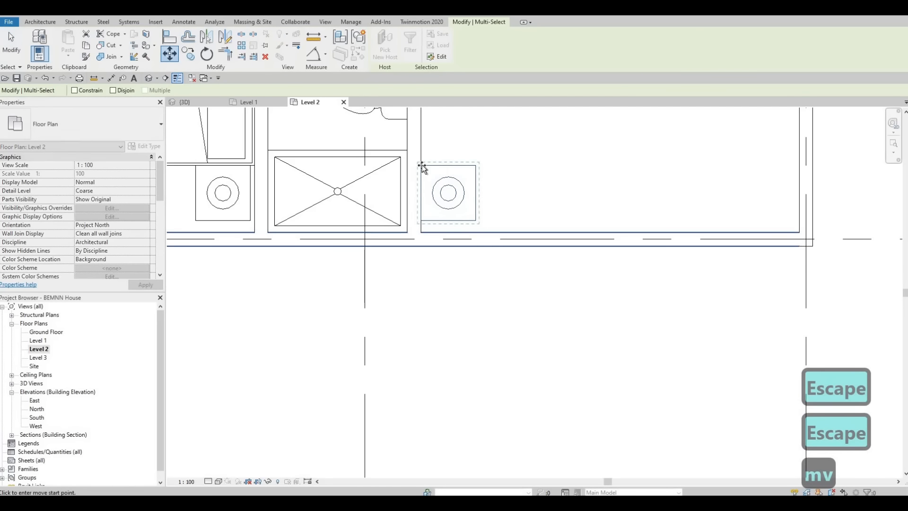
{"action": "left_click", "coordinate": [421, 165]}
{"action": "middle_click_drag", "start_coordinate": [629, 199], "coordinate": [586, 416]}
{"action": "middle_click_drag", "start_coordinate": [648, 114], "coordinate": [589, 217]}
{"action": "scroll", "coordinate": [589, 218], "scroll_direction": "up", "scroll_amount": 5}
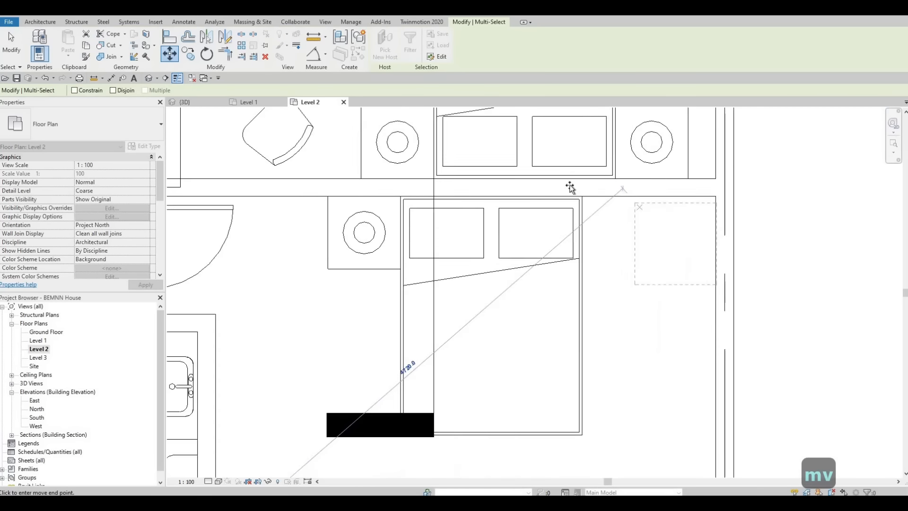
{"action": "left_click", "coordinate": [563, 182]}
{"action": "scroll", "coordinate": [416, 270], "scroll_direction": "down", "scroll_amount": 6}
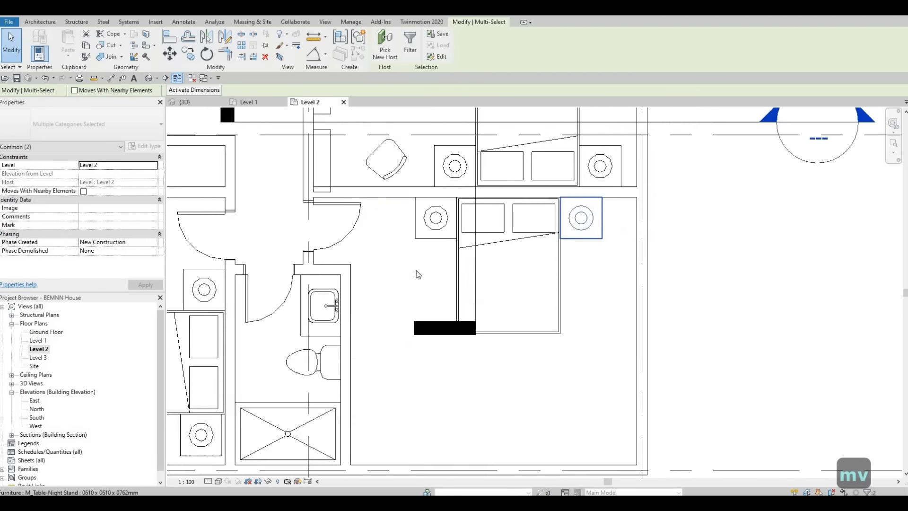
{"action": "scroll", "coordinate": [404, 270], "scroll_direction": "up", "scroll_amount": 3}
{"action": "key", "text": "Escape"}
Draw an L-shaped INTERIOR WALL 1 closet enclosure from the lower bathroom's upper-right corner, about 800 mm right and down to the exterior wall.
{"action": "left_click", "coordinate": [416, 269]}
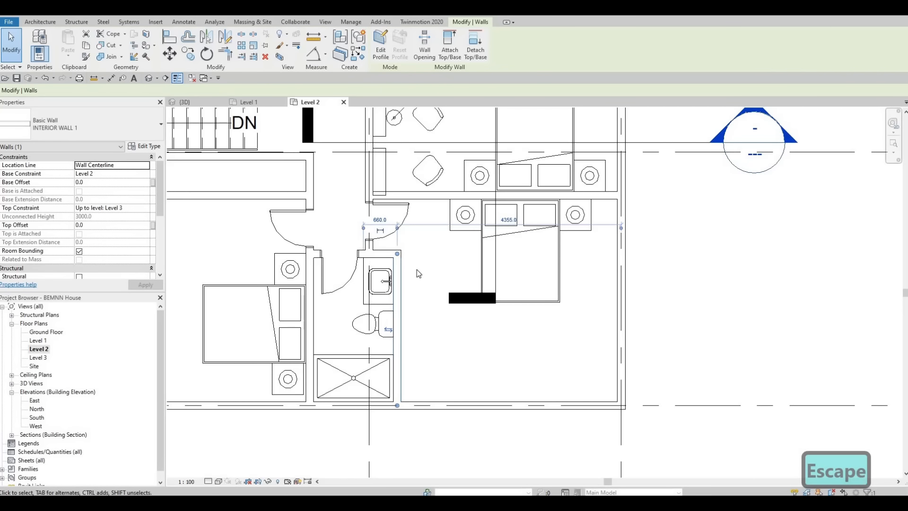
{"action": "key", "text": "c"}
{"action": "key", "text": "s"}
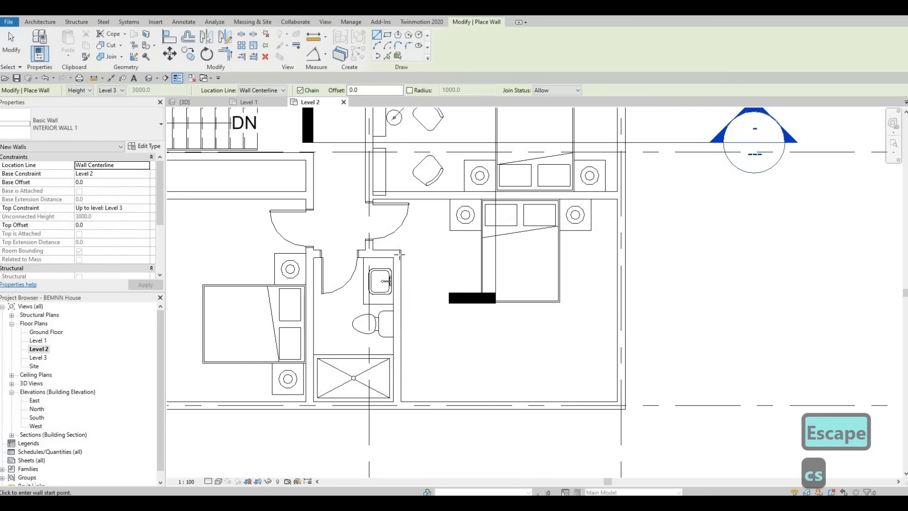
{"action": "left_click", "coordinate": [418, 253]}
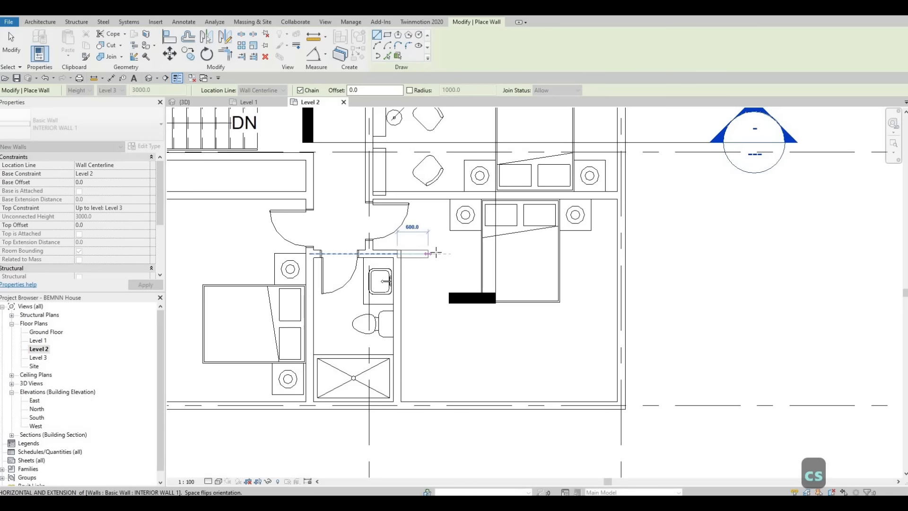
{"action": "left_click", "coordinate": [438, 254]}
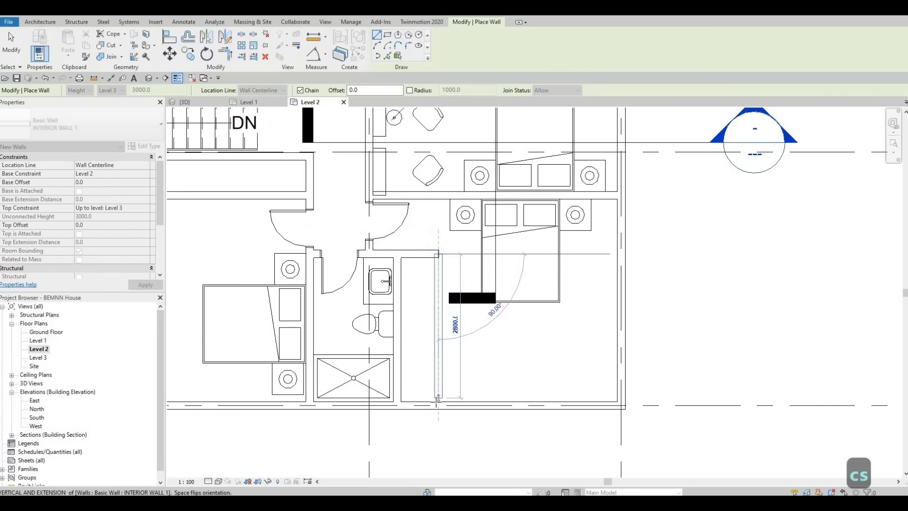
{"action": "left_click", "coordinate": [438, 405]}
{"action": "key", "text": "Escape"}
{"action": "key", "text": "Escape"}
{"action": "scroll", "coordinate": [484, 377], "scroll_direction": "down", "scroll_amount": 2}
{"action": "key", "text": "Escape"}
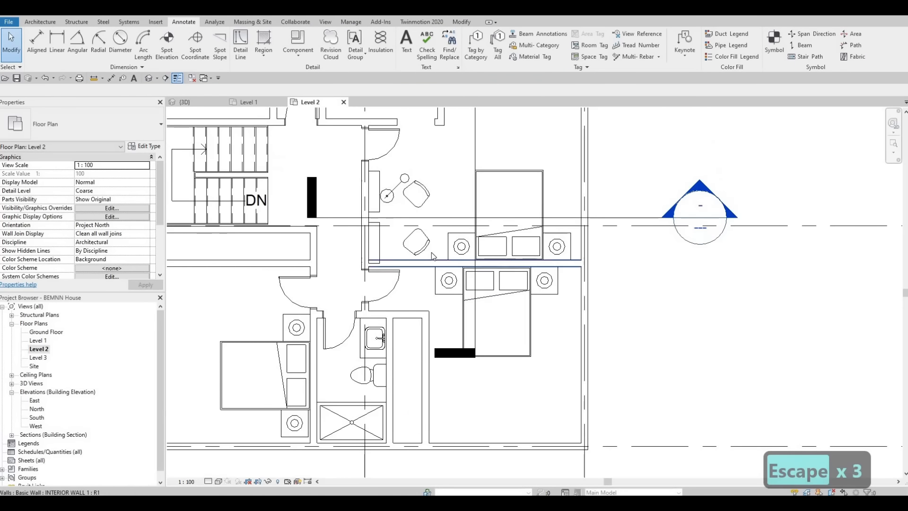
Nudge the lower-right bedroom's bed, night stands and lamps right until they line up with the bed in the bedroom above.
{"action": "scroll", "coordinate": [484, 329], "scroll_direction": "up", "scroll_amount": 3}
{"action": "left_click_drag", "start_coordinate": [429, 252], "coordinate": [637, 444]}
{"action": "key", "text": "Right"}
{"action": "key", "text": "Right"}
{"action": "key", "text": "Right"}
{"action": "key", "text": "Right"}
{"action": "key", "text": "Right"}
{"action": "key", "text": "Right"}
{"action": "key", "text": "Right"}
{"action": "key", "text": "Right"}
{"action": "key", "text": "Right"}
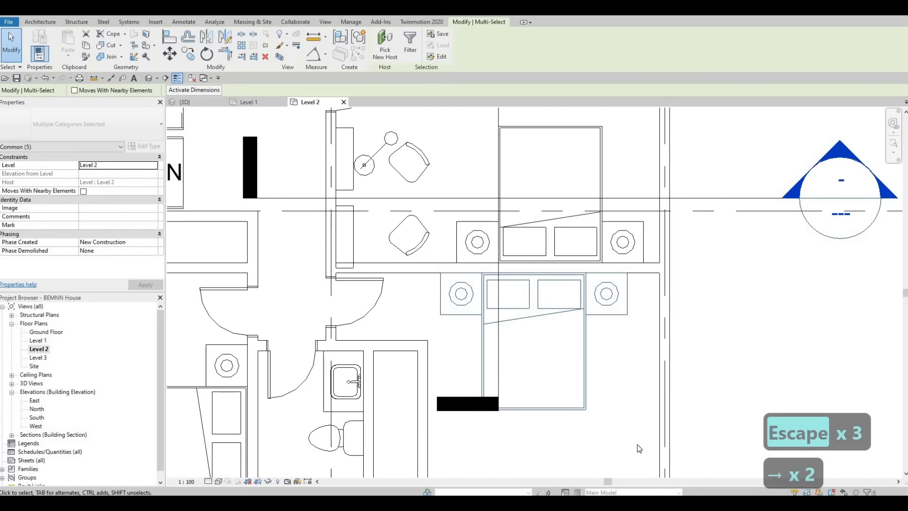
{"action": "key", "text": "Right"}
{"action": "key", "text": "Right"}
{"action": "key", "text": "Right"}
{"action": "key", "text": "Right"}
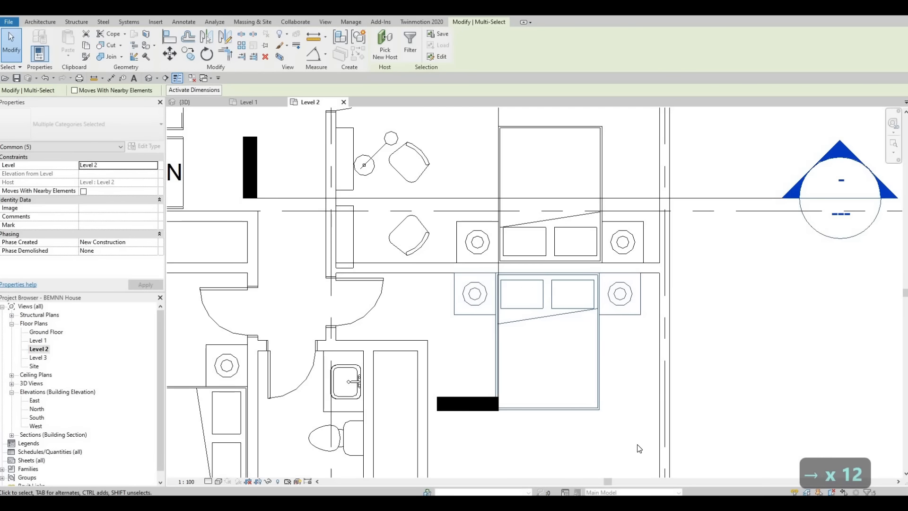
{"action": "key", "text": "Right"}
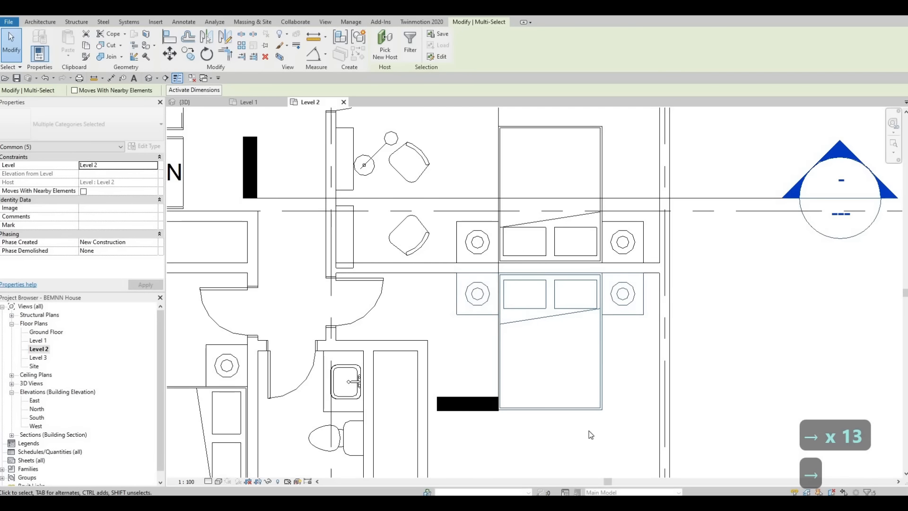
{"action": "key", "text": "Escape"}
{"action": "key", "text": "Escape"}
Set the distance between the lower-right bedroom's new closet wall and the bathroom wall to 700 mm.
{"action": "middle_click_drag", "start_coordinate": [452, 466], "coordinate": [422, 282]}
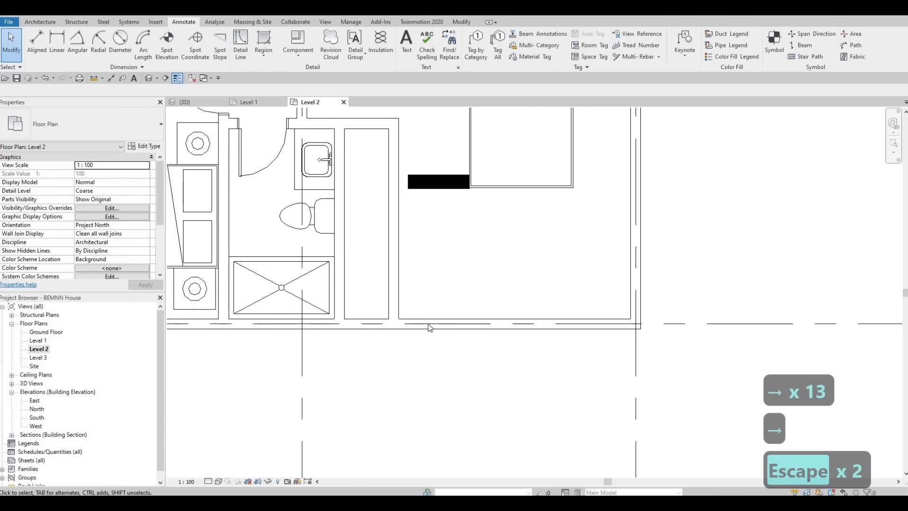
{"action": "middle_click_drag", "start_coordinate": [428, 324], "coordinate": [429, 371]}
{"action": "scroll", "coordinate": [426, 320], "scroll_direction": "down", "scroll_amount": 1}
{"action": "scroll", "coordinate": [436, 325], "scroll_direction": "down", "scroll_amount": 2}
{"action": "middle_click_drag", "start_coordinate": [433, 289], "coordinate": [458, 320]}
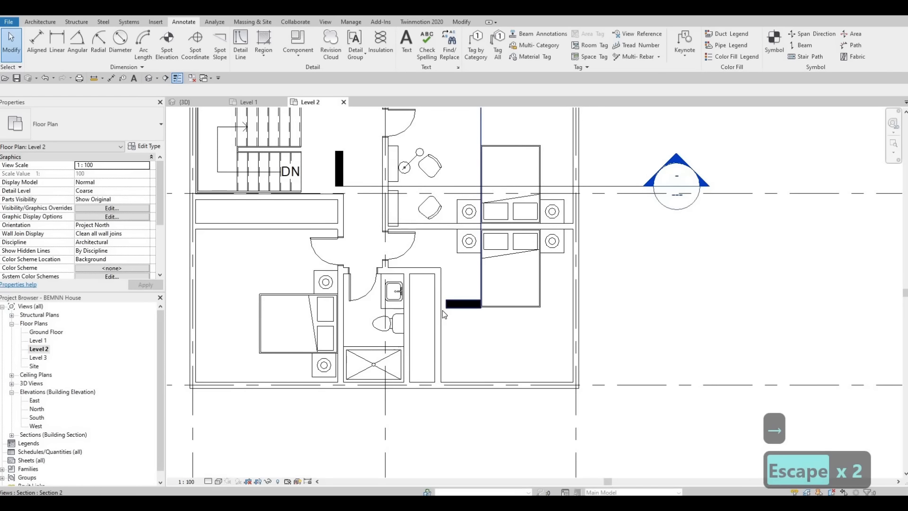
{"action": "left_click", "coordinate": [439, 310]}
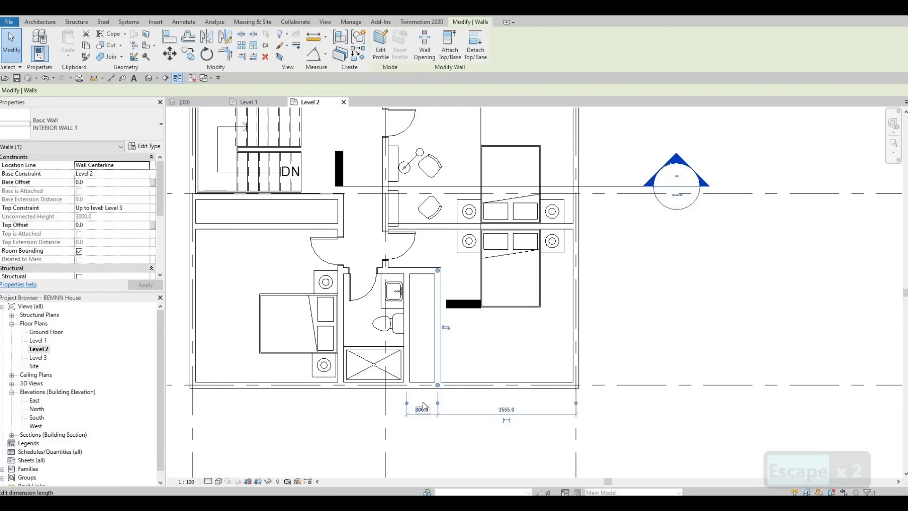
{"action": "left_click", "coordinate": [421, 410]}
{"action": "type", "text": "700"}
{"action": "key", "text": "Return"}
{"action": "key", "text": "Escape"}
{"action": "key", "text": "Escape"}
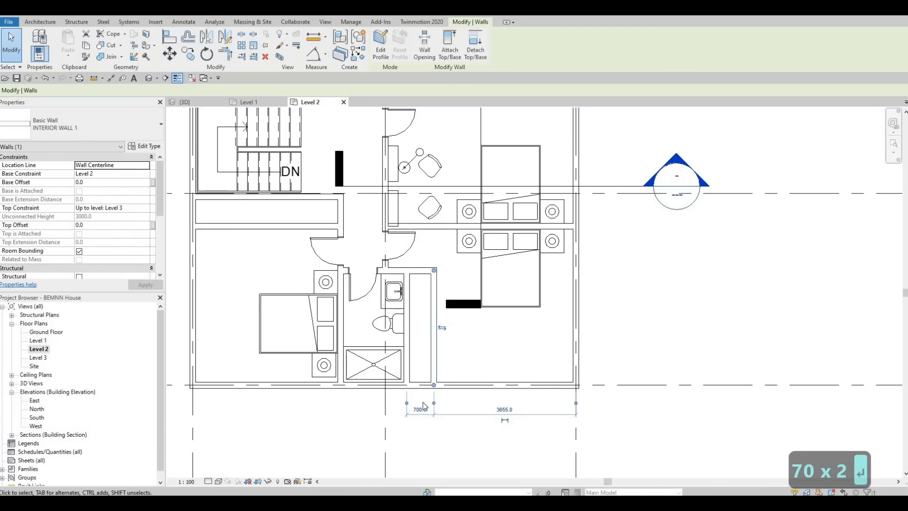
{"action": "scroll", "coordinate": [434, 254], "scroll_direction": "up", "scroll_amount": 1}
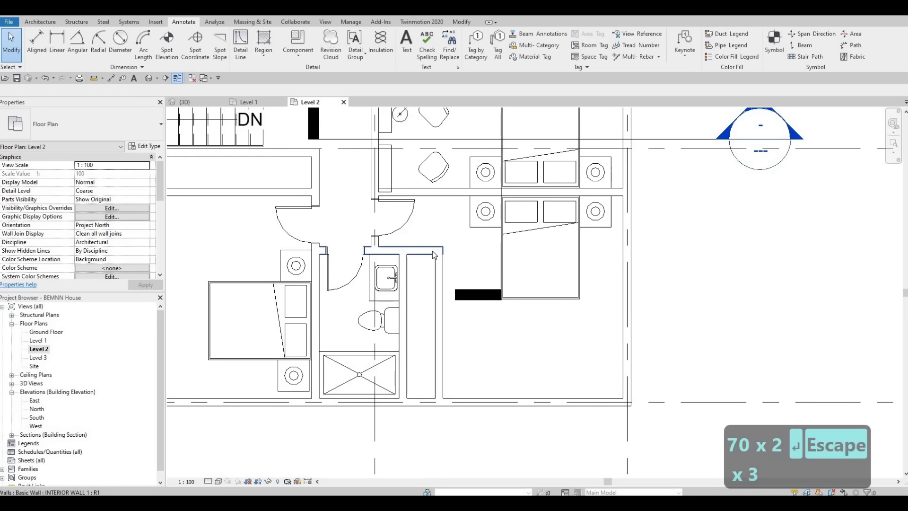
{"action": "left_click", "coordinate": [420, 254]}
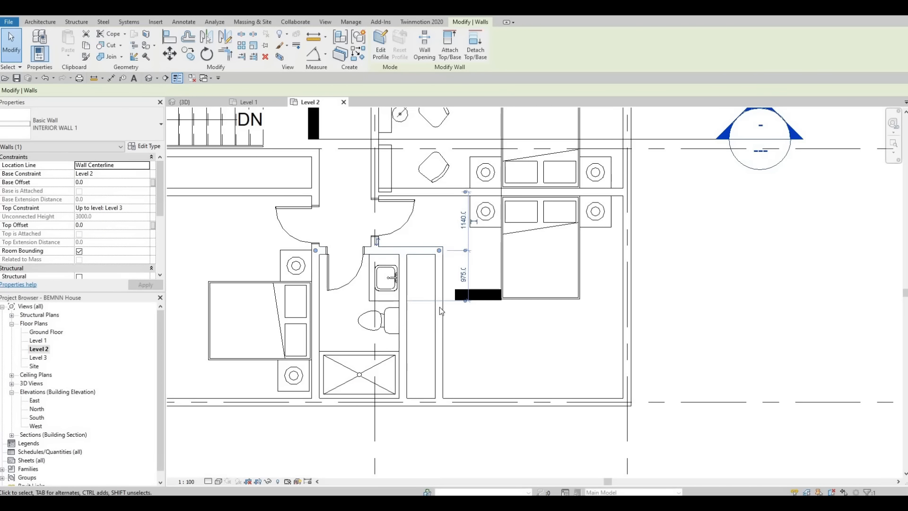
{"action": "middle_click_drag", "start_coordinate": [544, 384], "coordinate": [552, 350]}
{"action": "scroll", "coordinate": [516, 372], "scroll_direction": "down", "scroll_amount": 2}
{"action": "middle_click_drag", "start_coordinate": [371, 290], "coordinate": [396, 275]}
{"action": "key", "text": "Escape"}
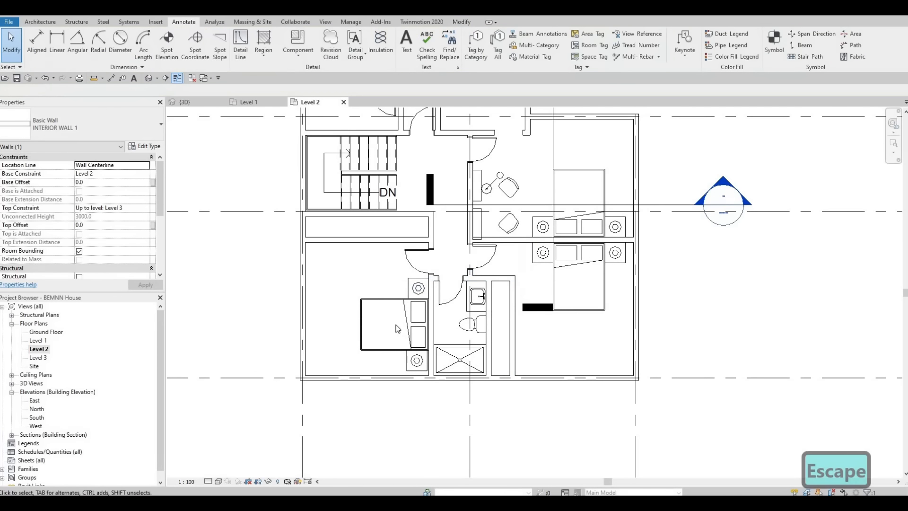
Place a double-sliding two-panel wood door, type 1800 x 2000mm, centred in the lower-left bedroom's closet wall.
{"action": "mouse_move", "coordinate": [442, 244]}
{"action": "middle_mouse_down"}
{"action": "mouse_move", "coordinate": [445, 289]}
{"action": "mouse_move", "coordinate": [436, 284]}
{"action": "middle_mouse_up"}
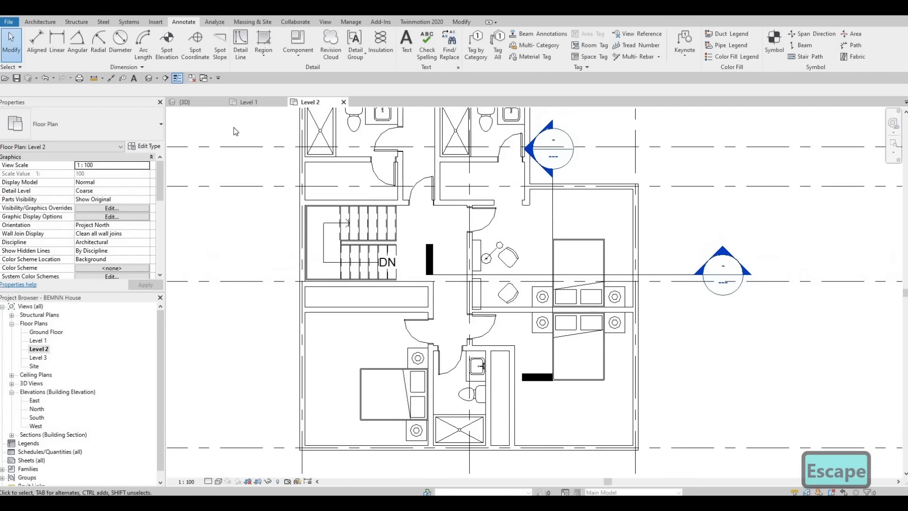
{"action": "left_click", "coordinate": [45, 22]}
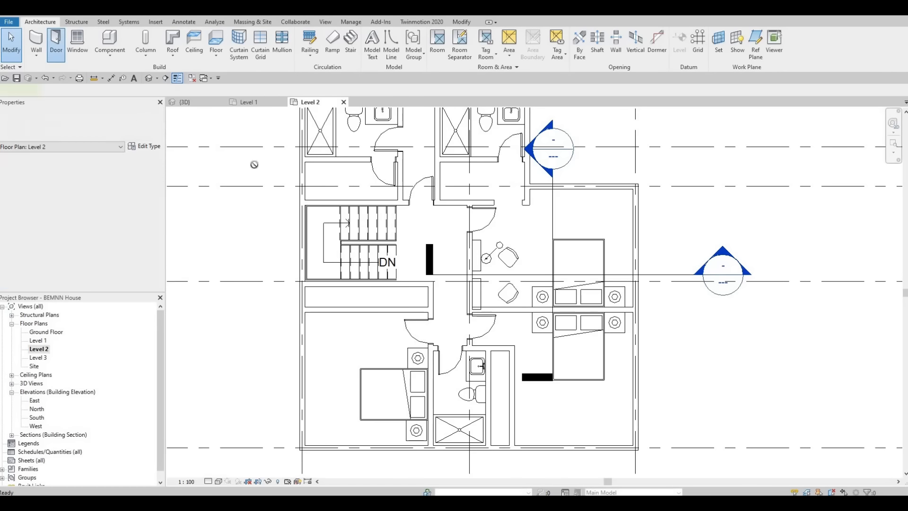
{"action": "left_click", "coordinate": [102, 127]}
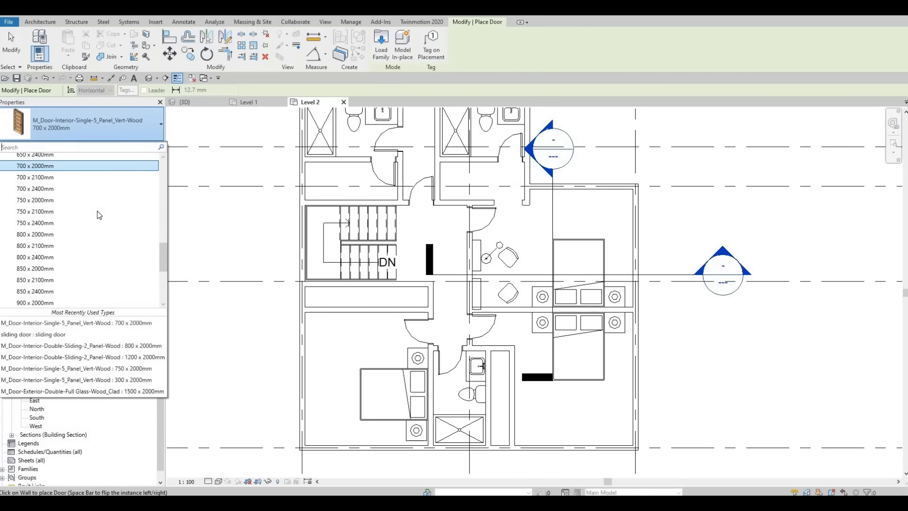
{"action": "scroll", "coordinate": [95, 217], "scroll_direction": "up", "scroll_amount": 10}
{"action": "scroll", "coordinate": [95, 215], "scroll_direction": "up", "scroll_amount": 4}
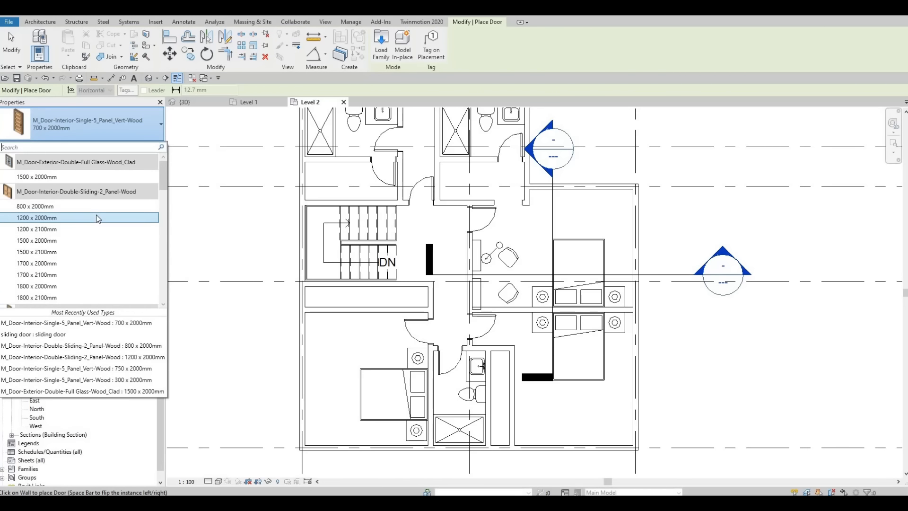
{"action": "scroll", "coordinate": [62, 199], "scroll_direction": "down", "scroll_amount": 3}
{"action": "scroll", "coordinate": [52, 202], "scroll_direction": "up", "scroll_amount": 1}
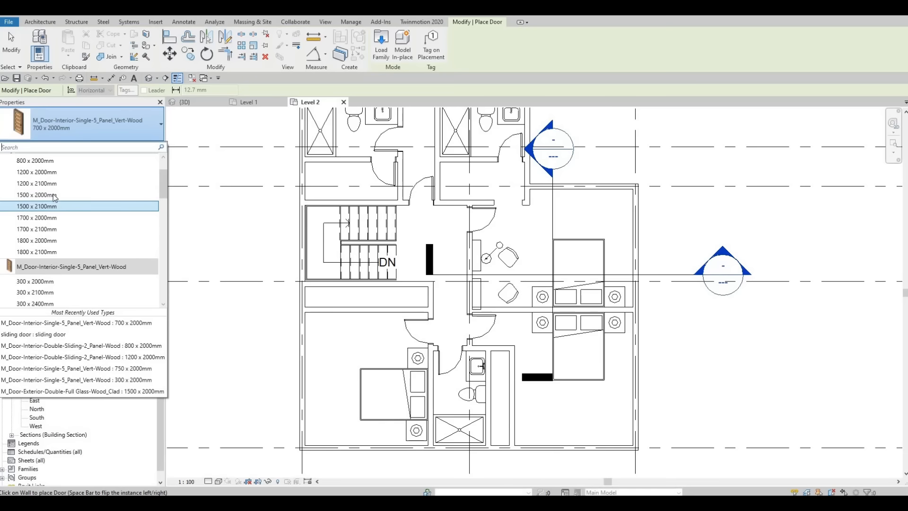
{"action": "left_click", "coordinate": [47, 195]}
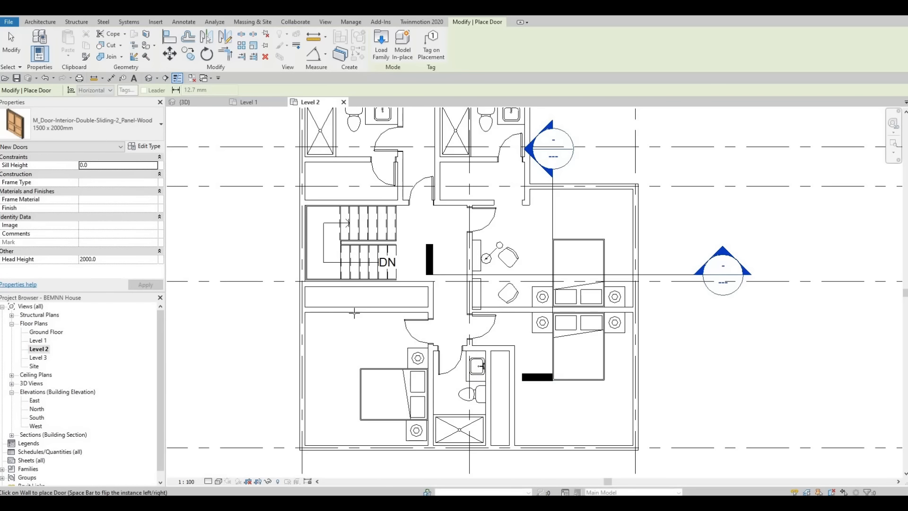
{"action": "scroll", "coordinate": [383, 304], "scroll_direction": "up", "scroll_amount": 2}
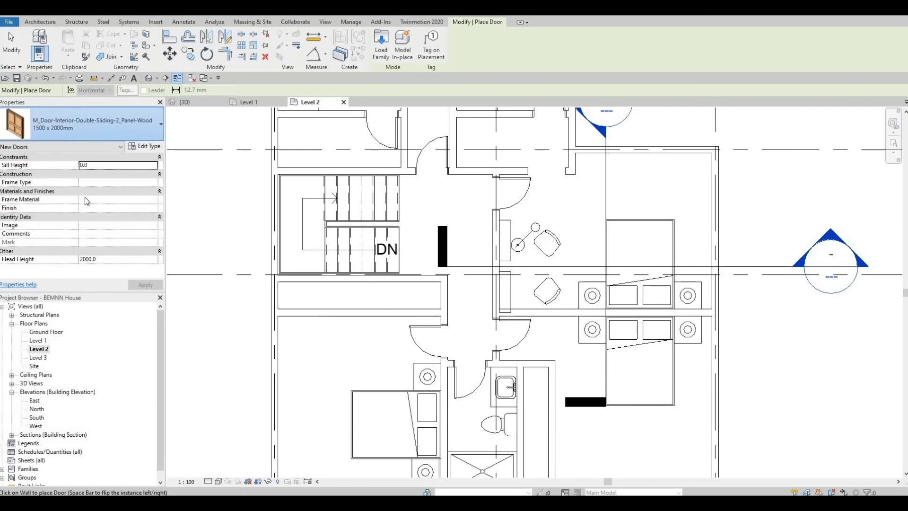
{"action": "left_click", "coordinate": [118, 134]}
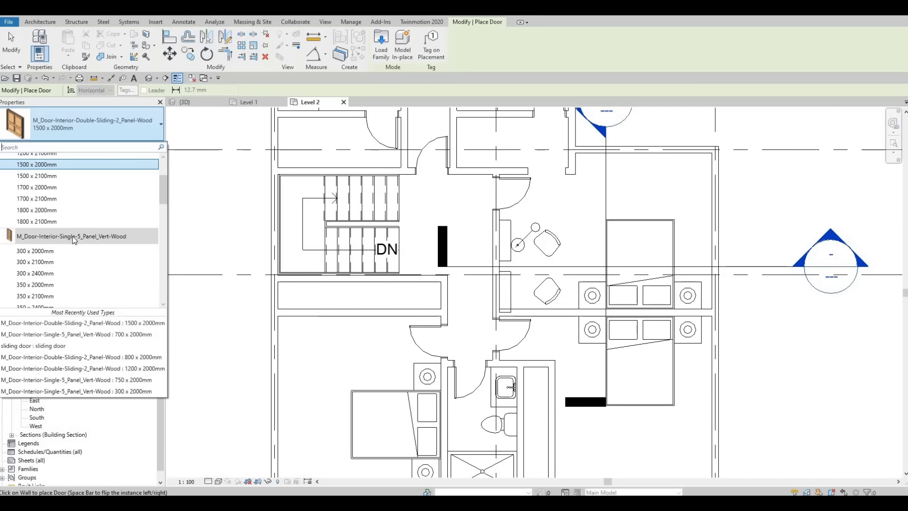
{"action": "left_click", "coordinate": [59, 209]}
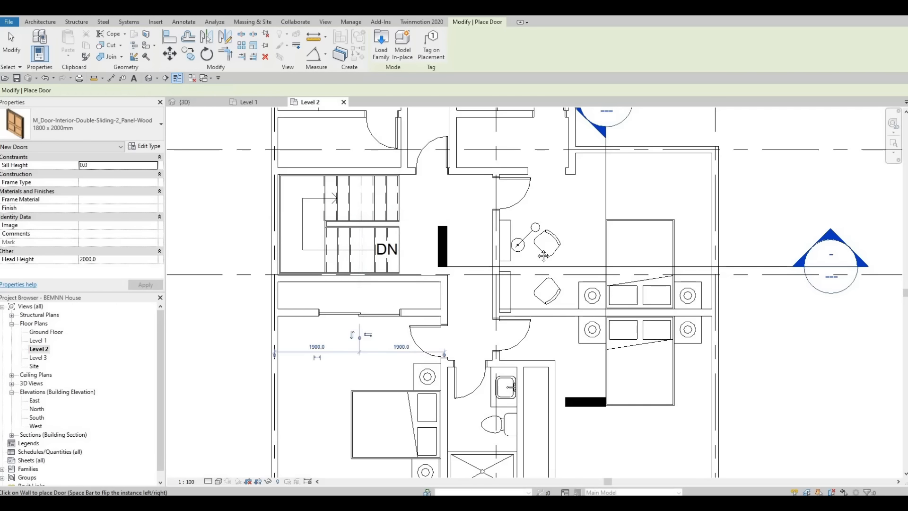
Place another 1800 x 2000mm double-sliding door at the middle of the lower-right bedroom's vertical closet wall.
{"action": "middle_click_drag", "start_coordinate": [569, 384], "coordinate": [533, 240]}
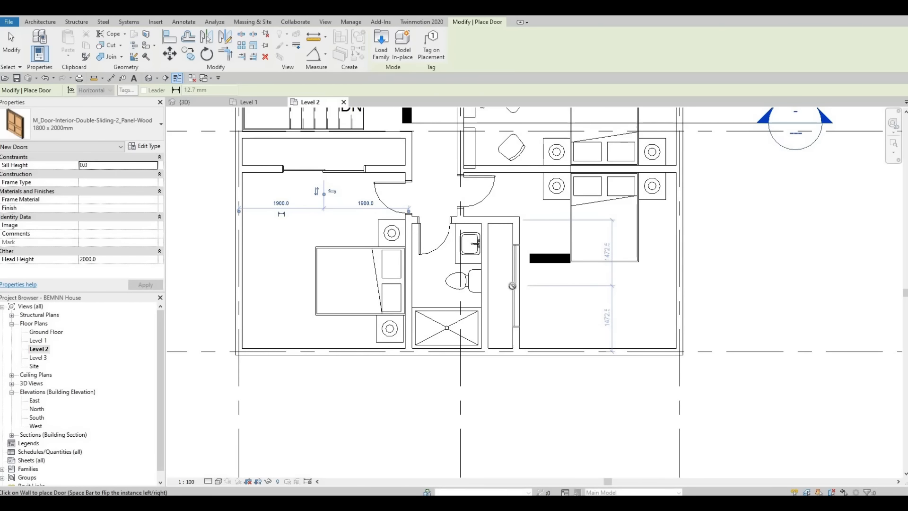
{"action": "key", "text": "Escape"}
{"action": "key", "text": "Escape"}
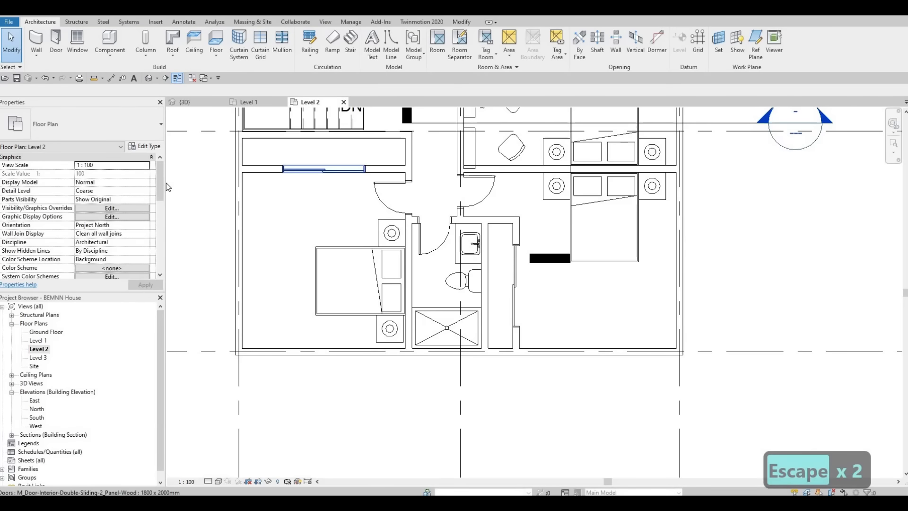
Set the width of the 1800 x 2000mm double-sliding door type to 2500 mm and clear the selection.
{"action": "left_click", "coordinate": [152, 148]}
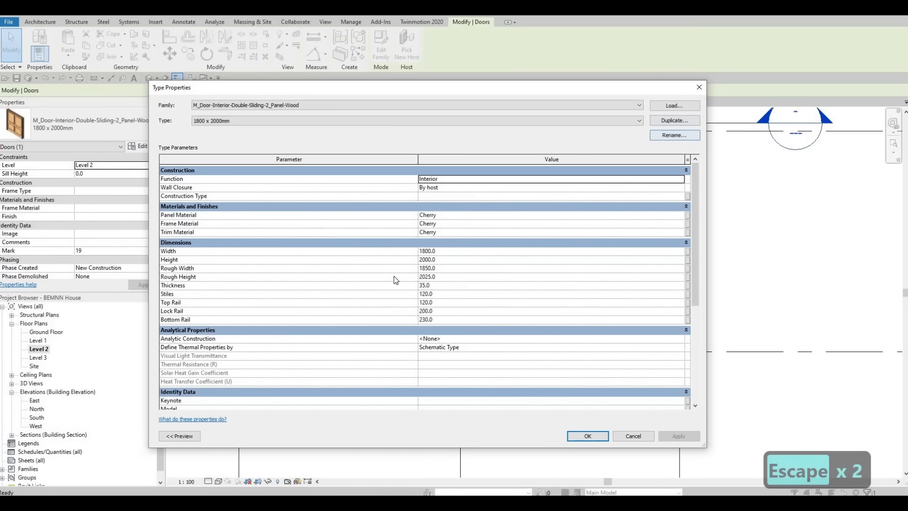
{"action": "left_click", "coordinate": [471, 257]}
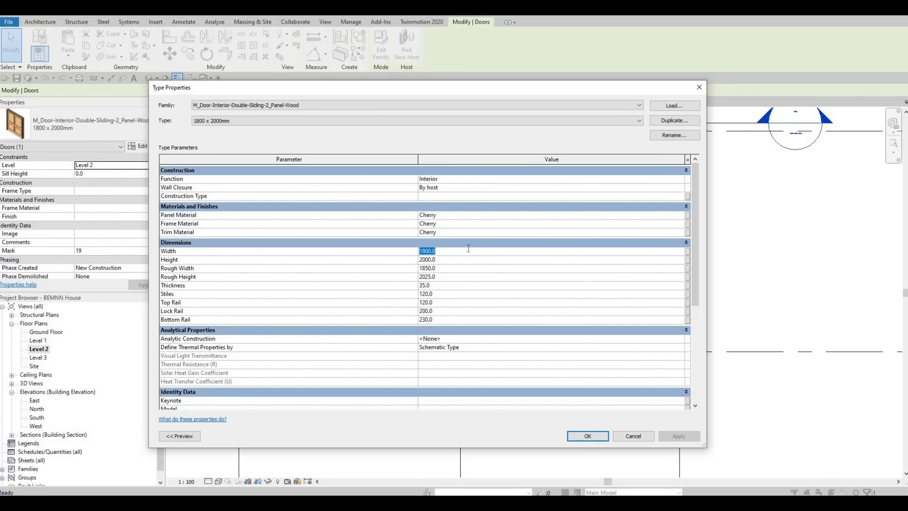
{"action": "left_click", "coordinate": [468, 248]}
{"action": "type", "text": "2500"}
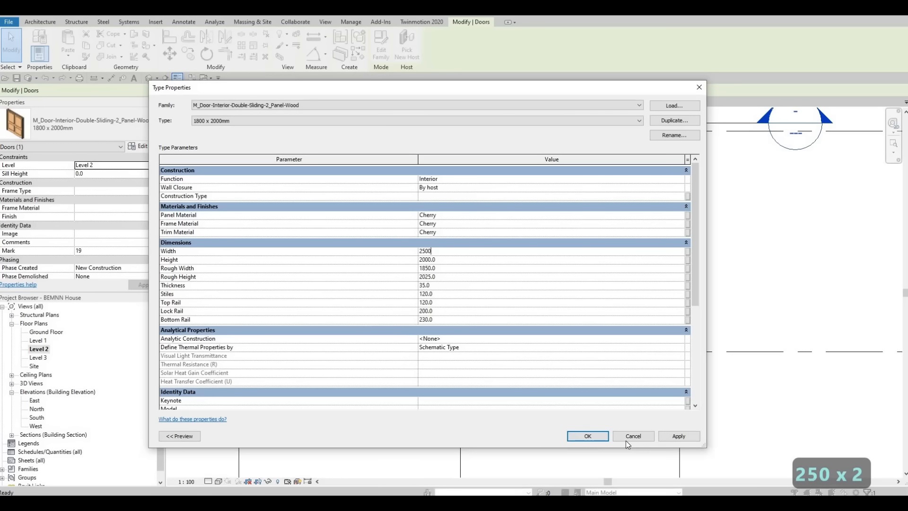
{"action": "left_click", "coordinate": [603, 438]}
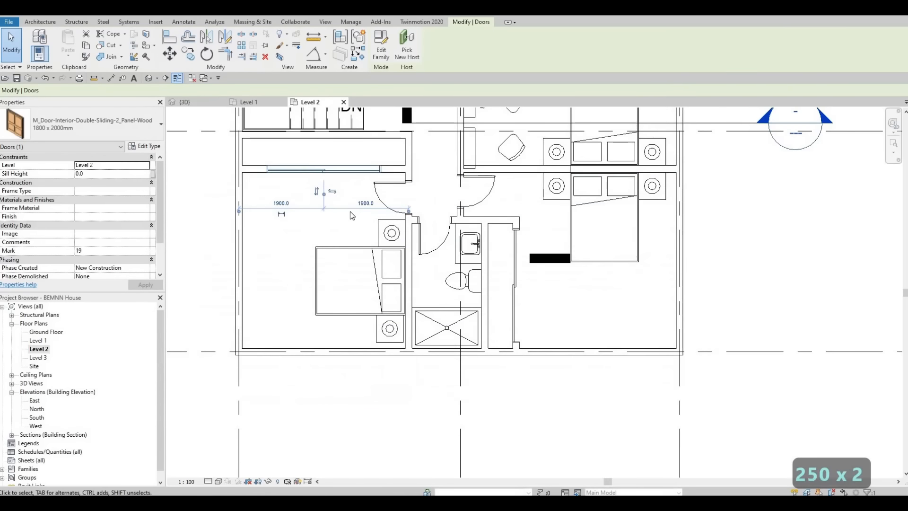
{"action": "key", "text": "Escape"}
{"action": "key", "text": "Escape"}
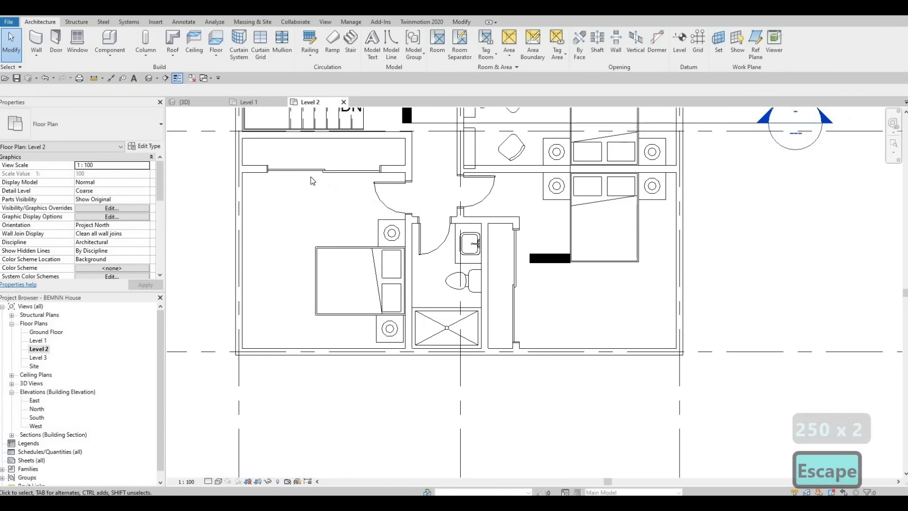
Nudge the lower-left bedroom's sliding closet door one increment to the left.
{"action": "left_click", "coordinate": [314, 170]}
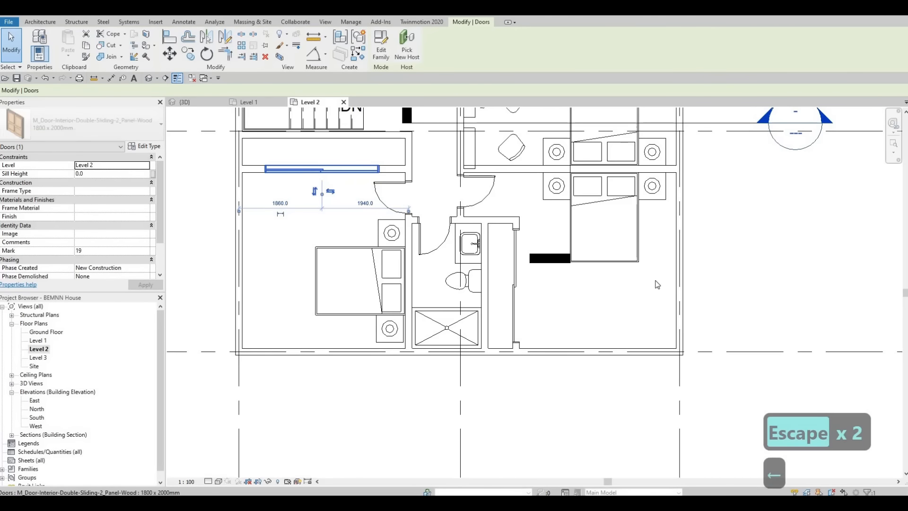
{"action": "key", "text": "Escape"}
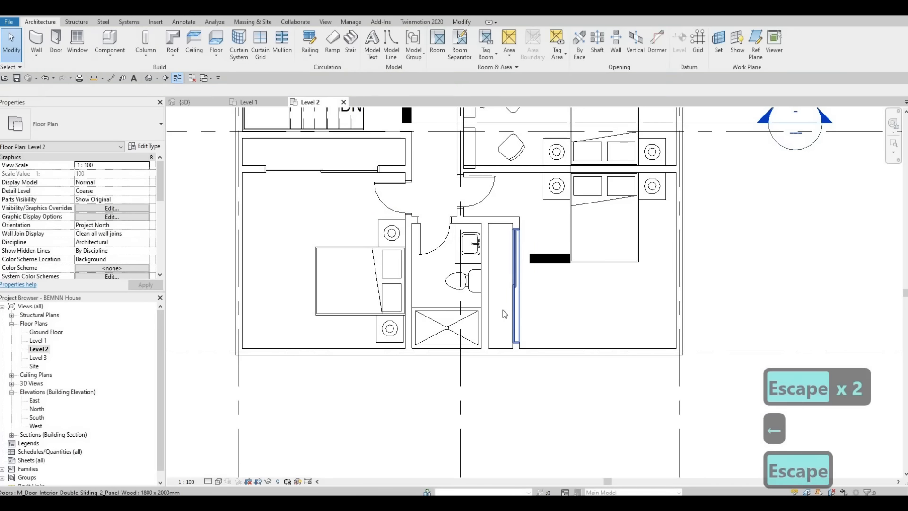
{"action": "middle_click_drag", "start_coordinate": [493, 285], "coordinate": [487, 348]}
{"action": "scroll", "coordinate": [485, 255], "scroll_direction": "down", "scroll_amount": 1}
{"action": "middle_click_drag", "start_coordinate": [485, 254], "coordinate": [481, 355]}
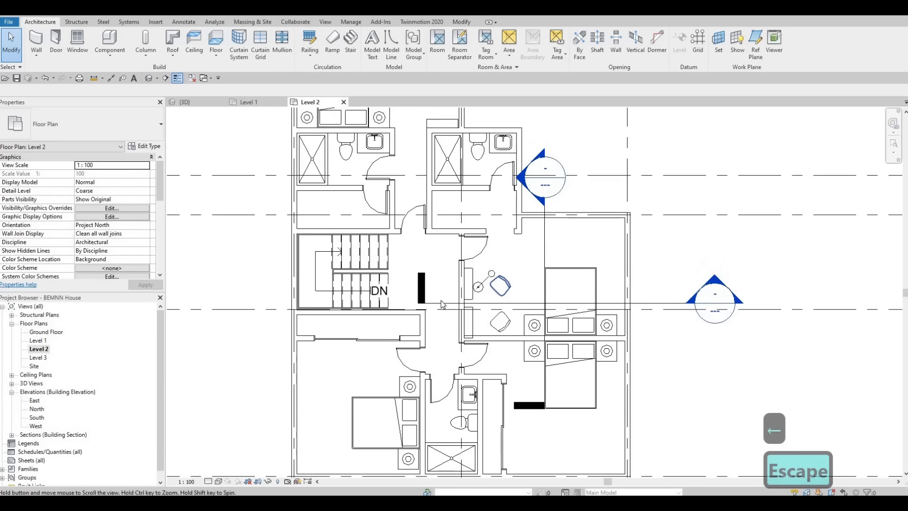
{"action": "middle_click_drag", "start_coordinate": [270, 156], "coordinate": [272, 169]}
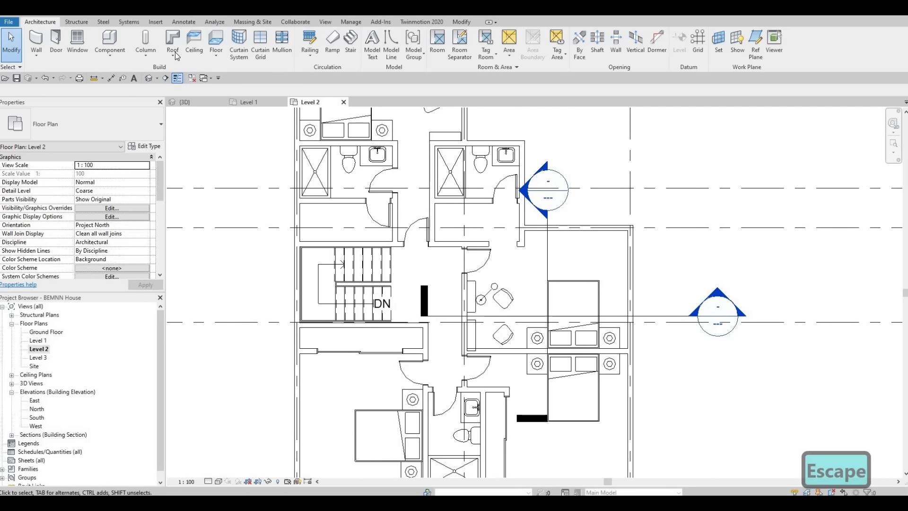
Draw two parallel horizontal detail lines in the <Demolished> line style across the lower-left bedroom's closet, from wall to wall.
{"action": "scroll", "coordinate": [256, 49], "scroll_direction": "down", "scroll_amount": 5}
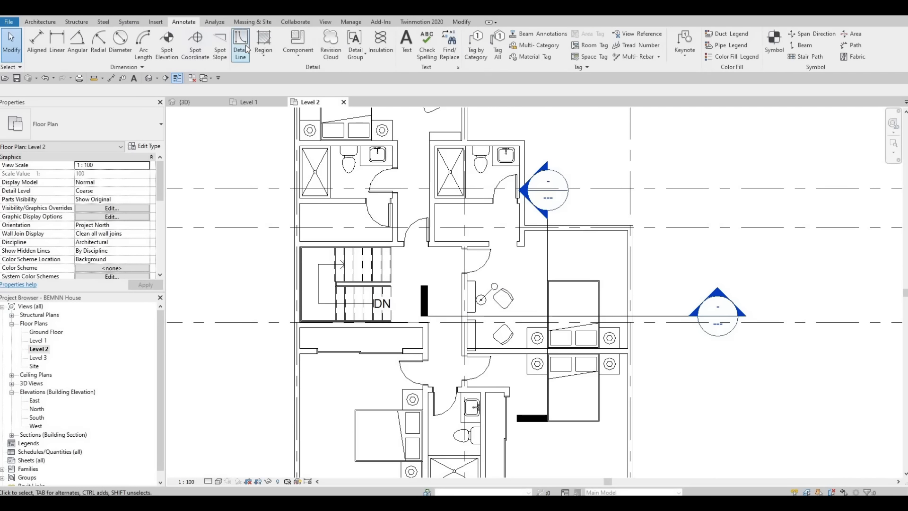
{"action": "left_click", "coordinate": [244, 47]}
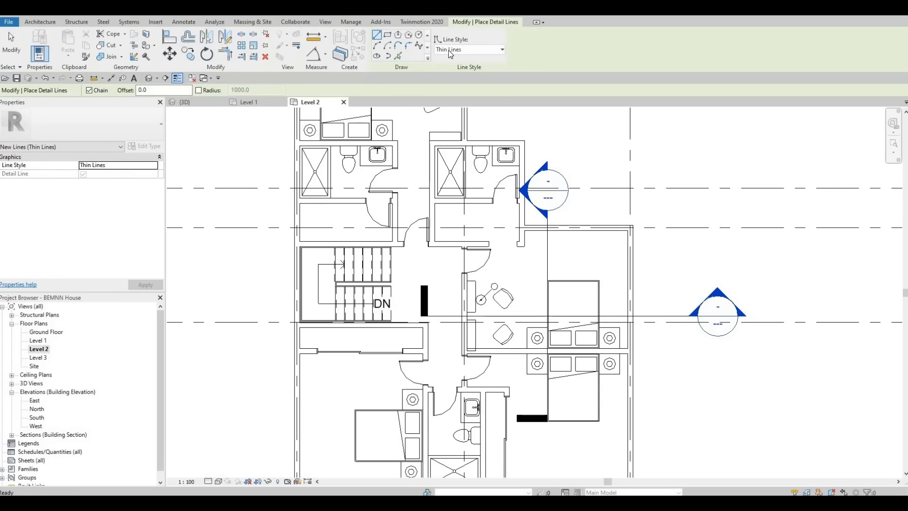
{"action": "left_click", "coordinate": [450, 51]}
{"action": "left_click", "coordinate": [453, 80]}
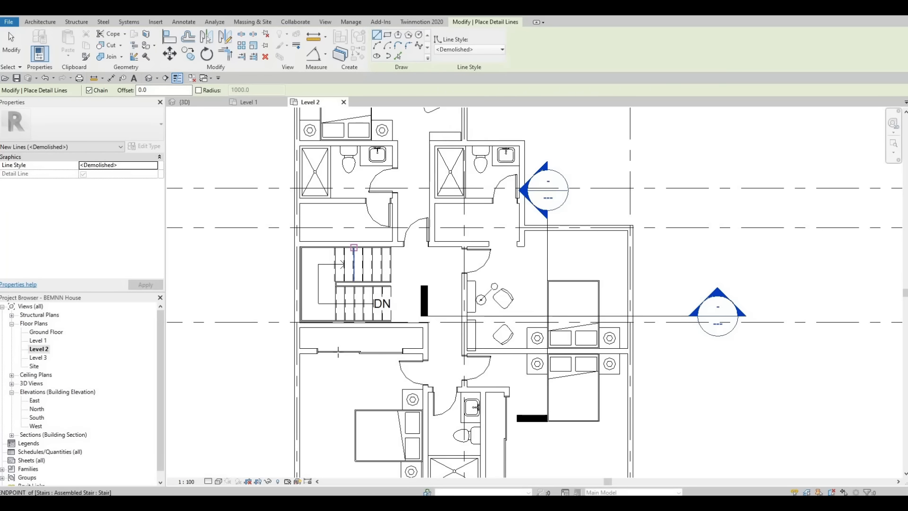
{"action": "scroll", "coordinate": [321, 340], "scroll_direction": "up", "scroll_amount": 2}
{"action": "scroll", "coordinate": [310, 338], "scroll_direction": "up", "scroll_amount": 2}
{"action": "left_click", "coordinate": [248, 319]}
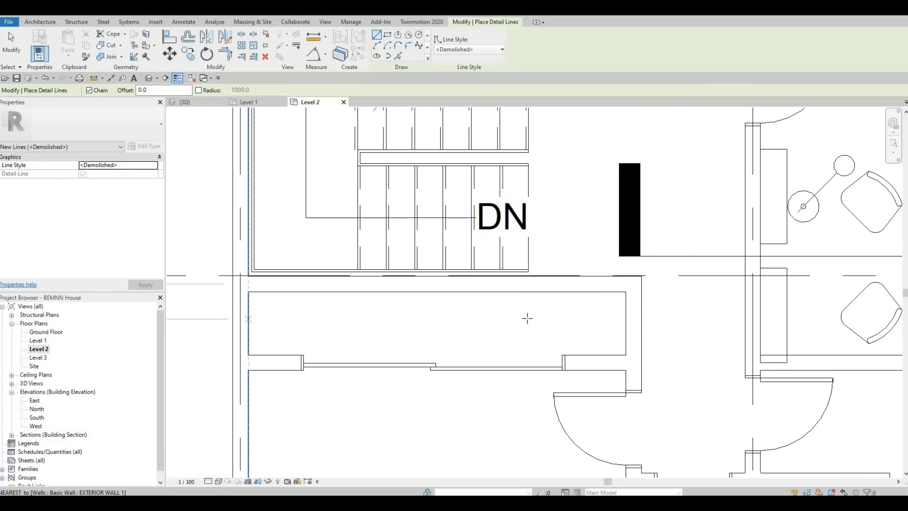
{"action": "left_click", "coordinate": [625, 319]}
{"action": "key", "text": "Escape"}
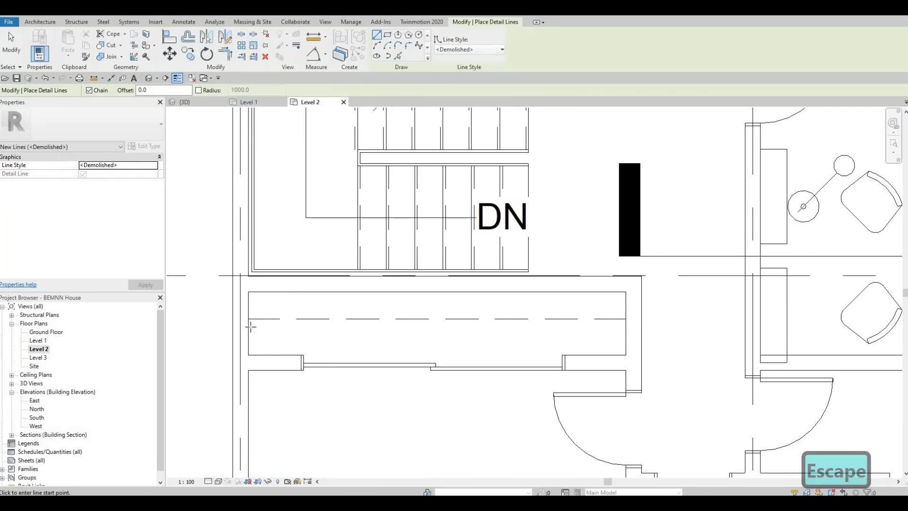
{"action": "left_click", "coordinate": [248, 304]}
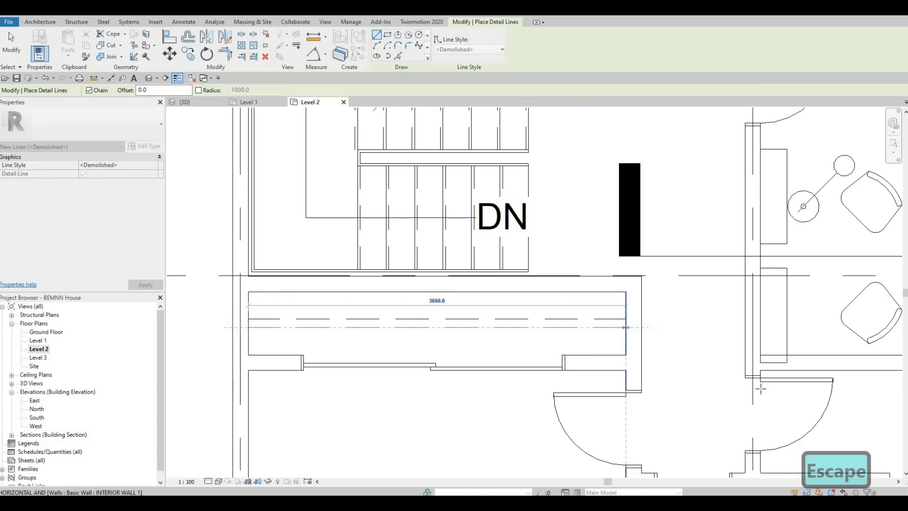
{"action": "left_click", "coordinate": [625, 328]}
{"action": "key", "text": "Escape"}
Draw two parallel vertical <Demolished> detail lines about 100 mm apart inside the lower-right bedroom's closet, from wall to wall.
{"action": "scroll", "coordinate": [593, 316], "scroll_direction": "down", "scroll_amount": 4}
{"action": "middle_click_drag", "start_coordinate": [729, 410], "coordinate": [561, 248]}
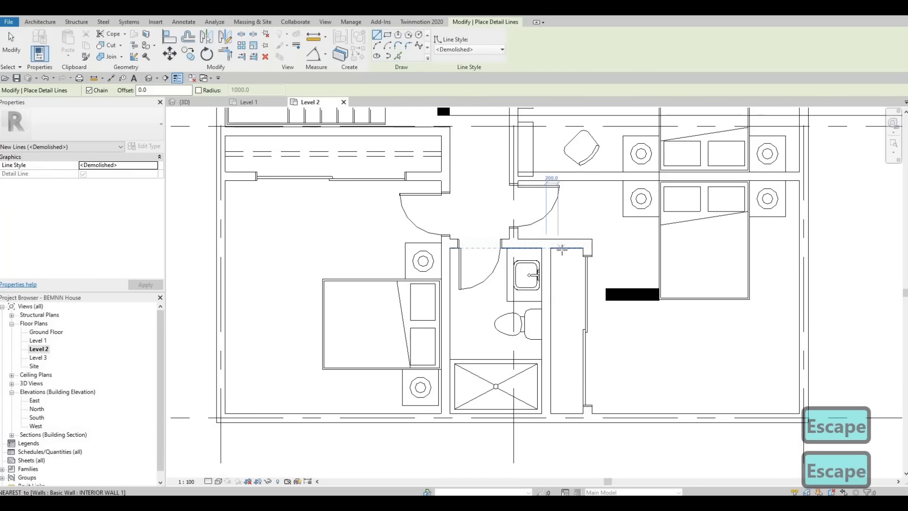
{"action": "left_click", "coordinate": [561, 249]}
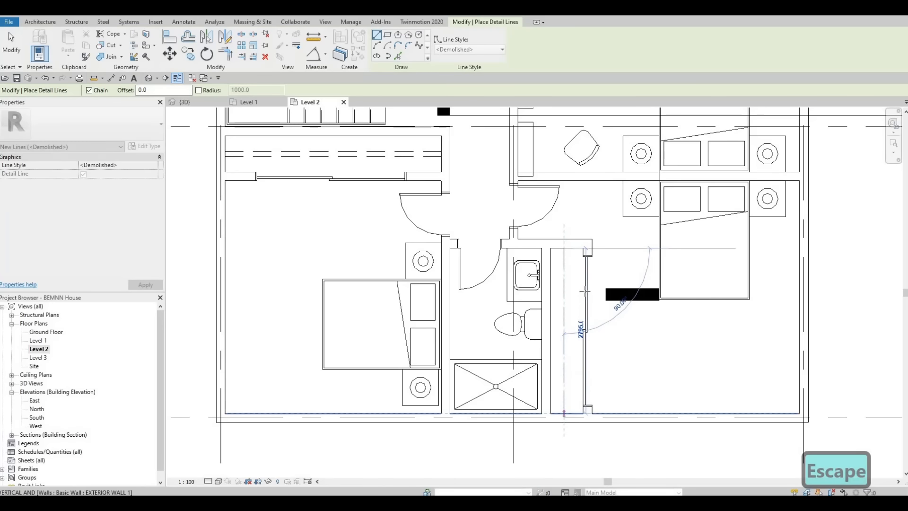
{"action": "key", "text": "Escape"}
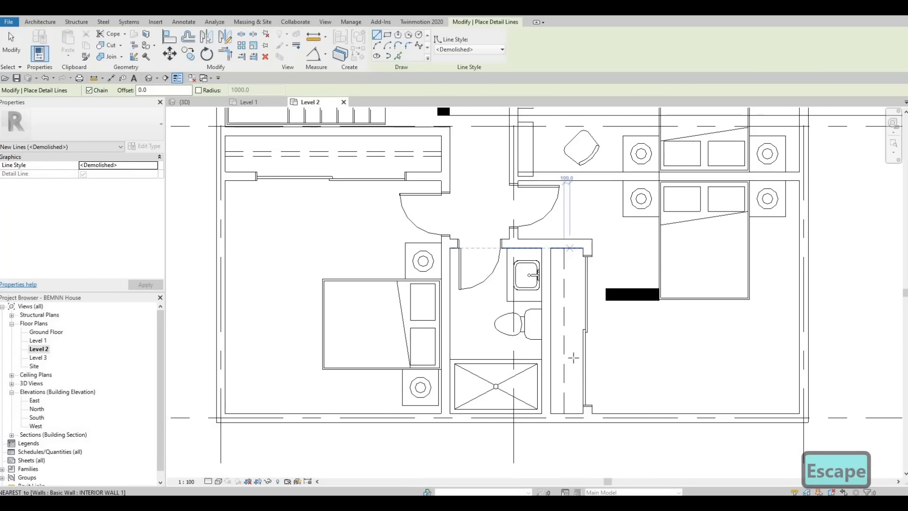
{"action": "left_click", "coordinate": [569, 248]}
{"action": "left_click", "coordinate": [570, 413]}
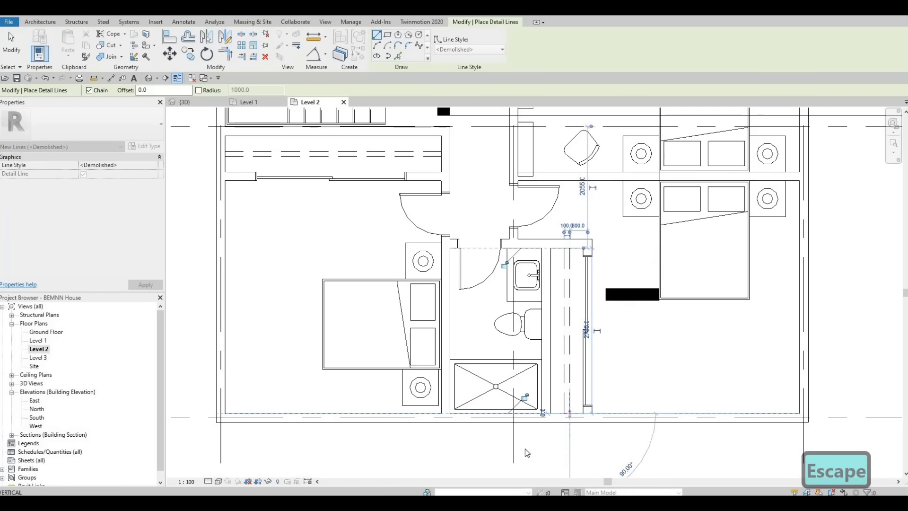
{"action": "key", "text": "Escape"}
Draw a wall-to-wall U-shaped shelf outline with <Demolished> detail lines in the closet below the upper-right bathroom, its recess about 420 mm wide.
{"action": "scroll", "coordinate": [481, 253], "scroll_direction": "down", "scroll_amount": 2}
{"action": "middle_click_drag", "start_coordinate": [480, 254], "coordinate": [487, 440]}
{"action": "scroll", "coordinate": [515, 250], "scroll_direction": "up", "scroll_amount": 3}
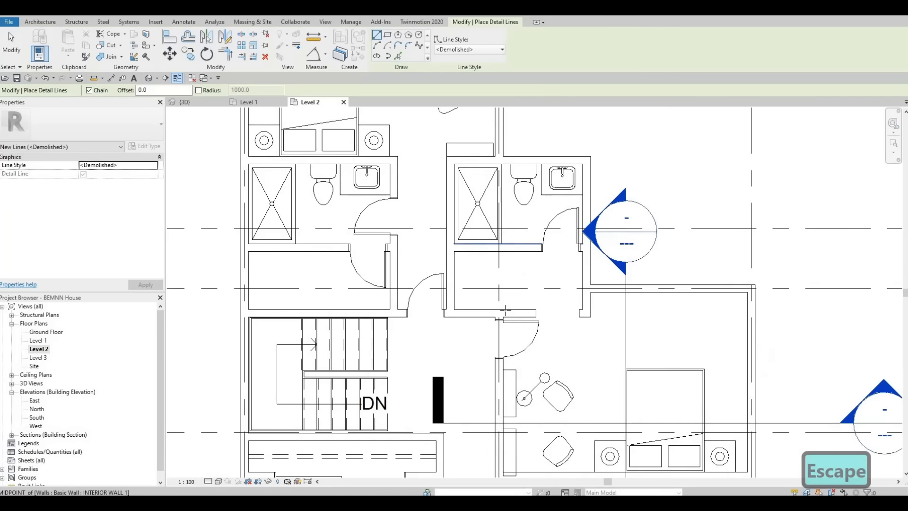
{"action": "middle_click_drag", "start_coordinate": [544, 274], "coordinate": [516, 253]}
{"action": "scroll", "coordinate": [517, 269], "scroll_direction": "up", "scroll_amount": 2}
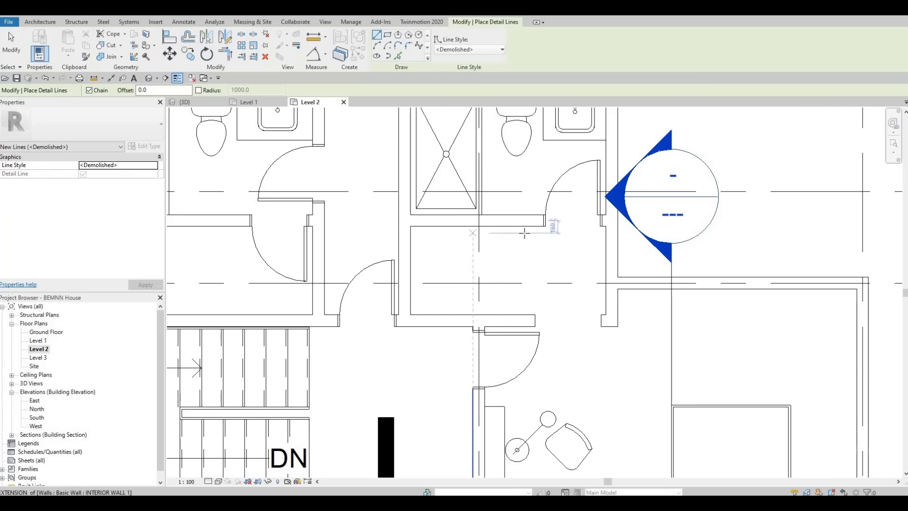
{"action": "left_click", "coordinate": [533, 257]}
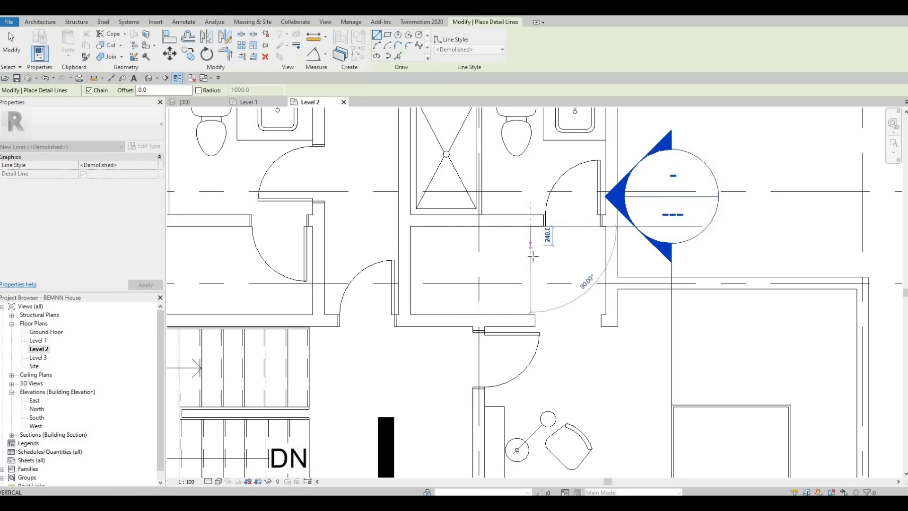
{"action": "left_click", "coordinate": [437, 256]}
{"action": "left_click", "coordinate": [436, 289]}
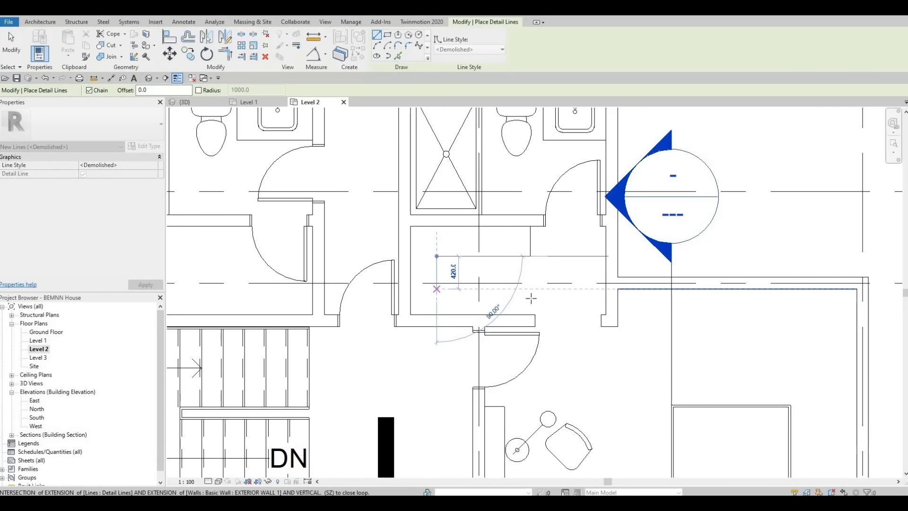
{"action": "left_click", "coordinate": [530, 289]}
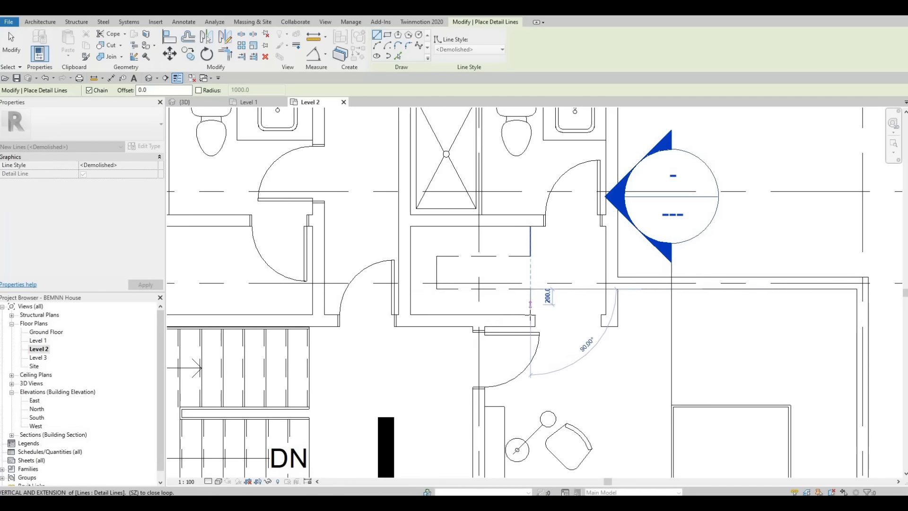
{"action": "left_click", "coordinate": [530, 314]}
{"action": "key", "text": "Escape"}
Draw an L-shaped shelf outline with <Demolished> detail lines in the closet below the upper-left bathroom, joining its top and right walls.
{"action": "middle_click_drag", "start_coordinate": [466, 299], "coordinate": [531, 322]}
{"action": "middle_click_drag", "start_coordinate": [414, 253], "coordinate": [497, 301]}
{"action": "scroll", "coordinate": [496, 301], "scroll_direction": "down", "scroll_amount": 1}
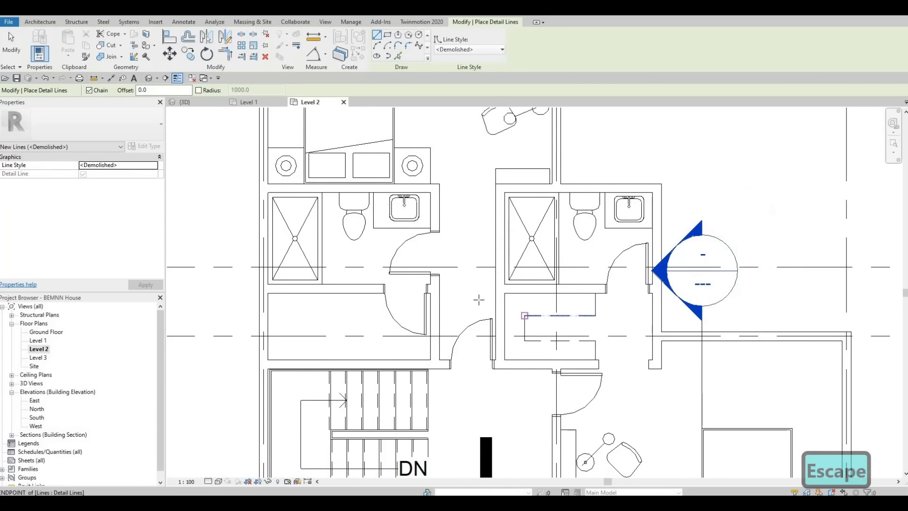
{"action": "middle_click_drag", "start_coordinate": [341, 301], "coordinate": [448, 358]}
{"action": "scroll", "coordinate": [407, 327], "scroll_direction": "up", "scroll_amount": 1}
{"action": "middle_click_drag", "start_coordinate": [408, 327], "coordinate": [426, 231]}
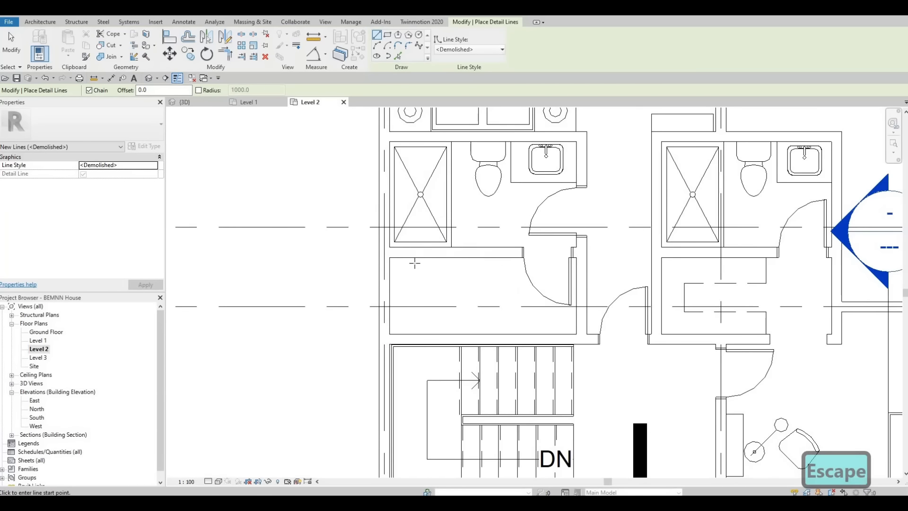
{"action": "left_click", "coordinate": [412, 311]}
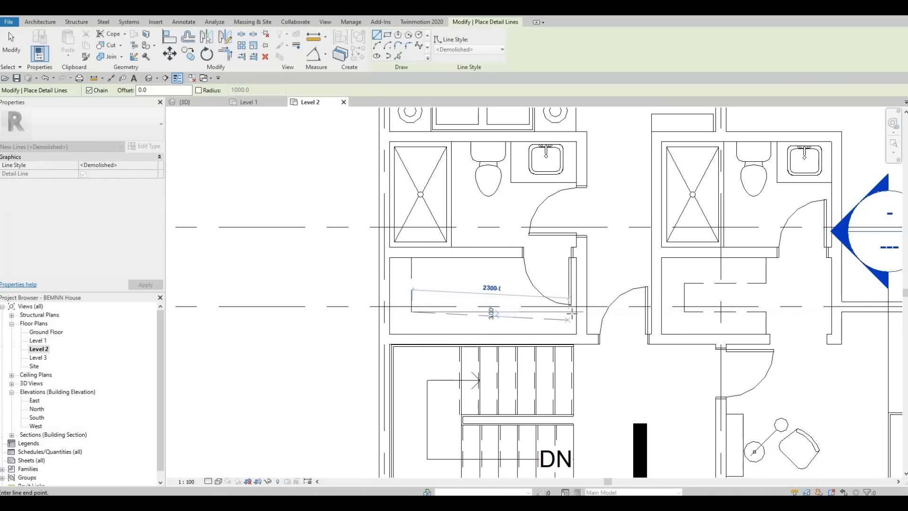
{"action": "left_click", "coordinate": [412, 258]}
{"action": "key", "text": "Escape"}
{"action": "key", "text": "Escape"}
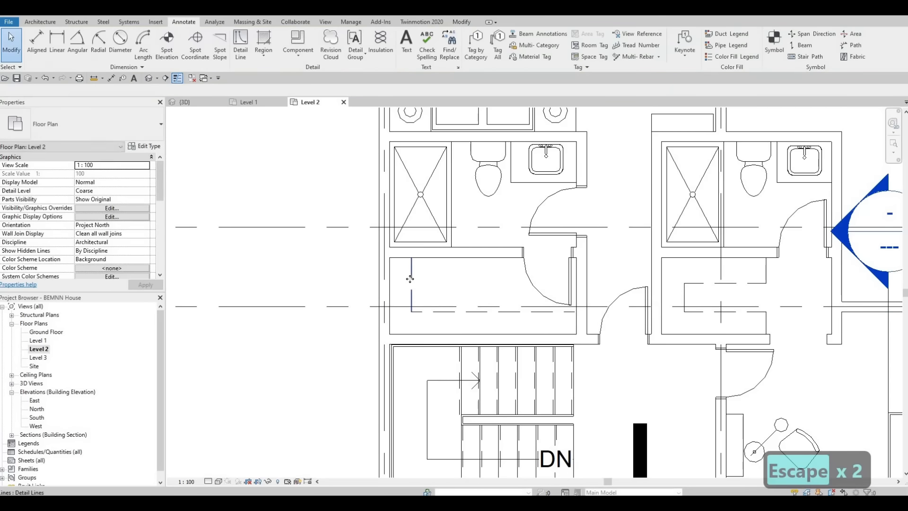
Nudge the L-shaped outline's vertical line seven increments right and its horizontal line two increments up, and clear the selection.
{"action": "left_click", "coordinate": [414, 288]}
{"action": "key", "text": "Right"}
{"action": "key", "text": "Right"}
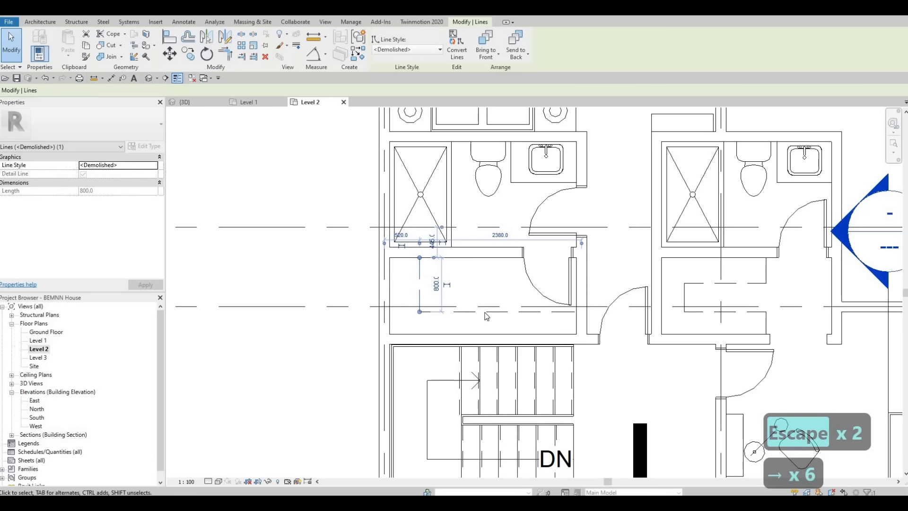
{"action": "left_click", "coordinate": [485, 311]}
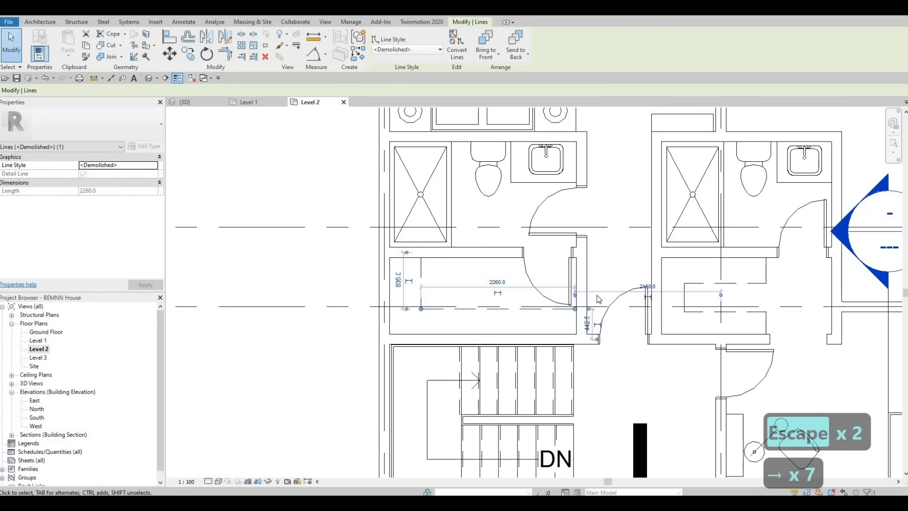
{"action": "middle_click_drag", "start_coordinate": [598, 299], "coordinate": [566, 260]}
{"action": "scroll", "coordinate": [566, 261], "scroll_direction": "down", "scroll_amount": 1}
{"action": "key", "text": "Up"}
{"action": "key", "text": "Up"}
{"action": "key", "text": "Escape"}
Reuse the Thin Lines style of the lower bathroom's vanity edge to trace a parallel outline about 40 mm inside the U-shaped closet recess.
{"action": "middle_click_drag", "start_coordinate": [635, 270], "coordinate": [554, 280]}
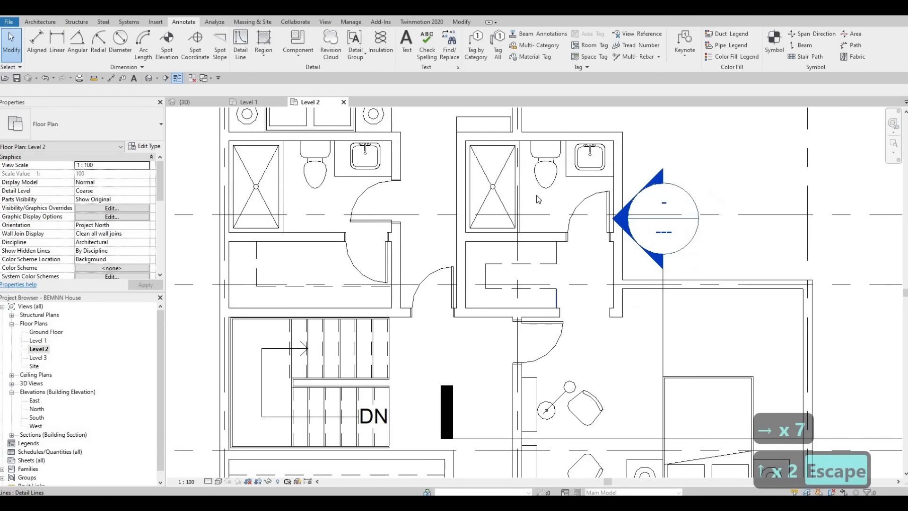
{"action": "middle_click_drag", "start_coordinate": [525, 334], "coordinate": [533, 201]}
{"action": "middle_click_drag", "start_coordinate": [515, 366], "coordinate": [523, 279]}
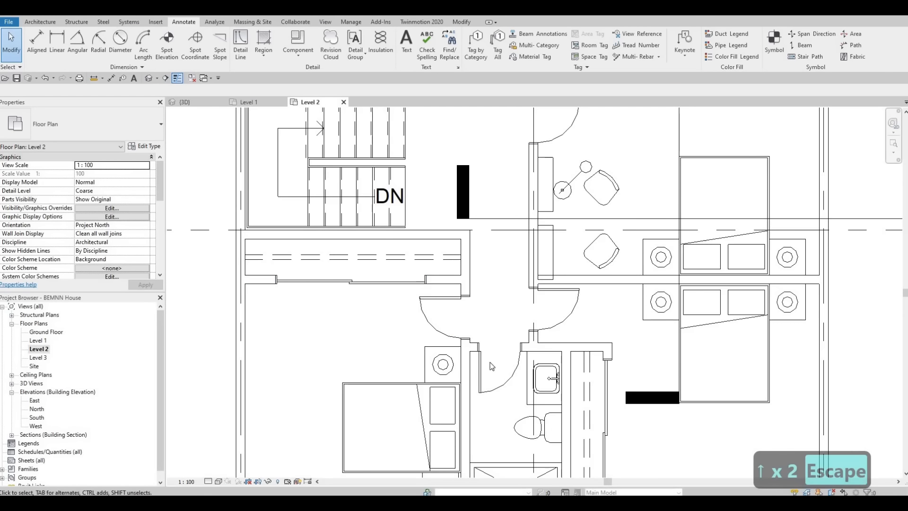
{"action": "middle_click_drag", "start_coordinate": [485, 335], "coordinate": [482, 429]}
{"action": "middle_click_drag", "start_coordinate": [497, 474], "coordinate": [500, 331]}
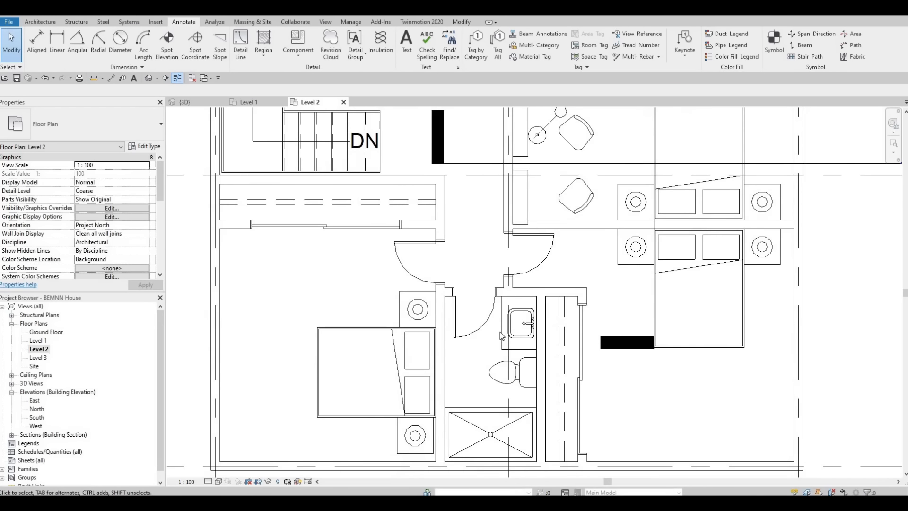
{"action": "key", "text": "Escape"}
{"action": "key", "text": "Escape"}
{"action": "left_click", "coordinate": [501, 334]}
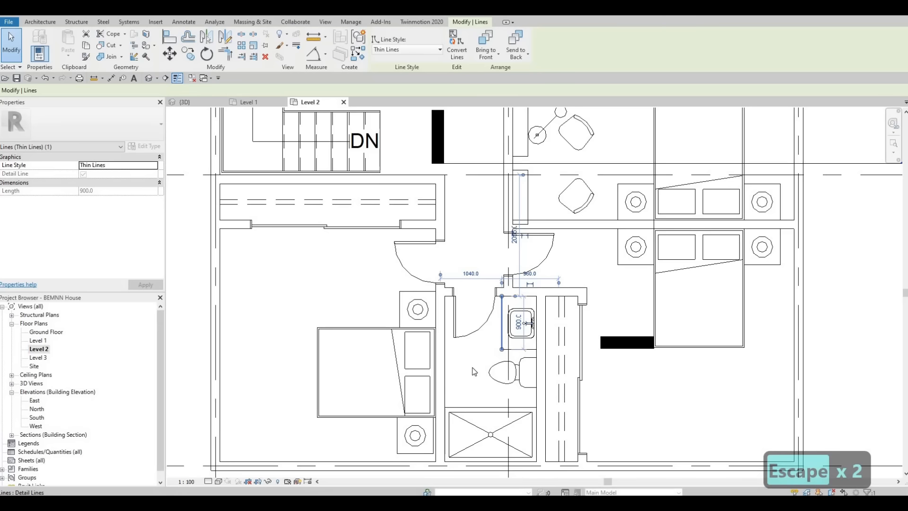
{"action": "key", "text": "c"}
{"action": "key", "text": "s"}
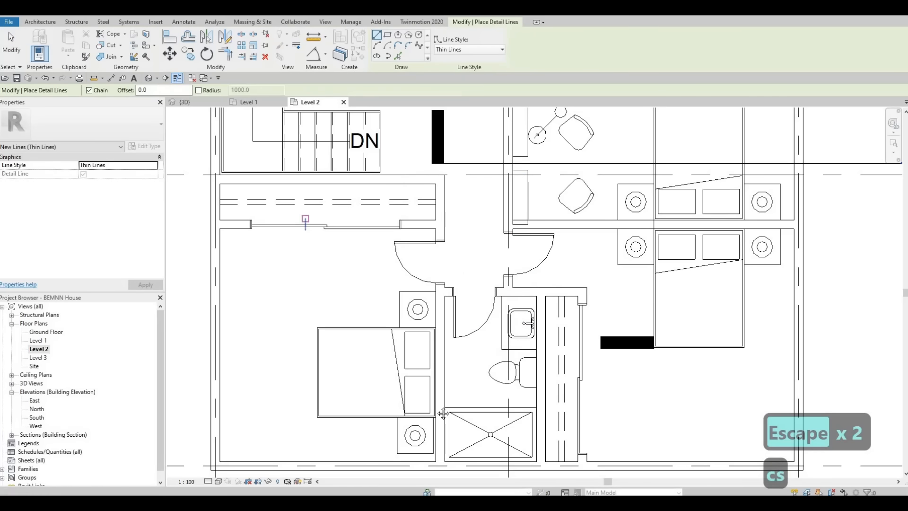
{"action": "scroll", "coordinate": [442, 259], "scroll_direction": "up", "scroll_amount": 1}
{"action": "middle_click_drag", "start_coordinate": [442, 259], "coordinate": [408, 468]}
{"action": "scroll", "coordinate": [483, 192], "scroll_direction": "down", "scroll_amount": 1}
{"action": "middle_click_drag", "start_coordinate": [484, 192], "coordinate": [472, 258]}
{"action": "scroll", "coordinate": [523, 208], "scroll_direction": "up", "scroll_amount": 7}
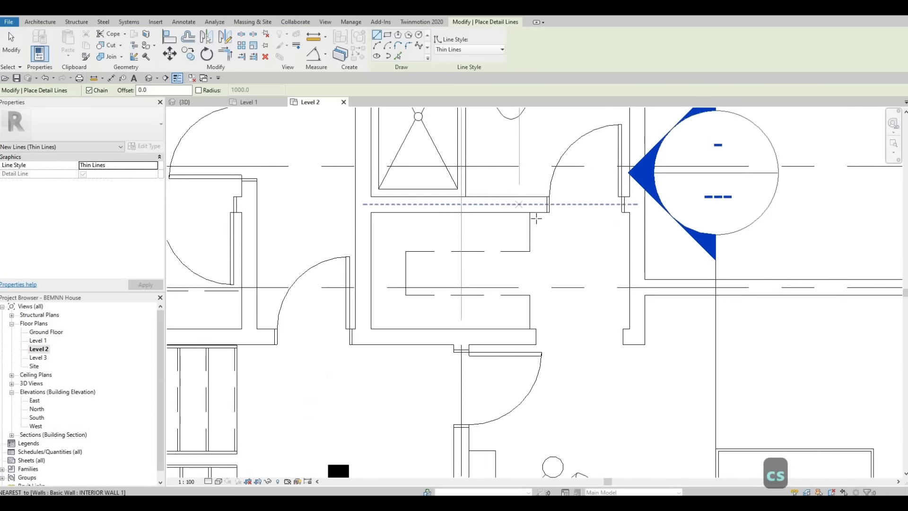
{"action": "left_click", "coordinate": [540, 215]}
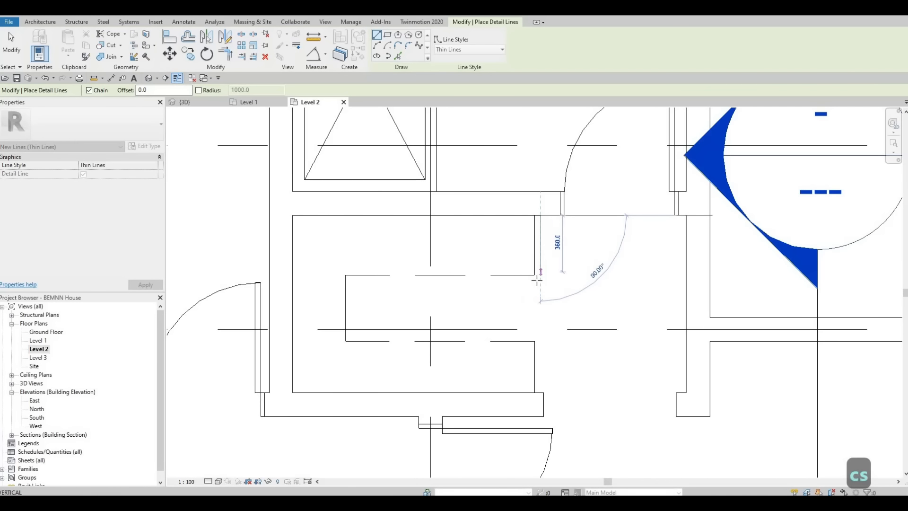
{"action": "left_click", "coordinate": [530, 282]}
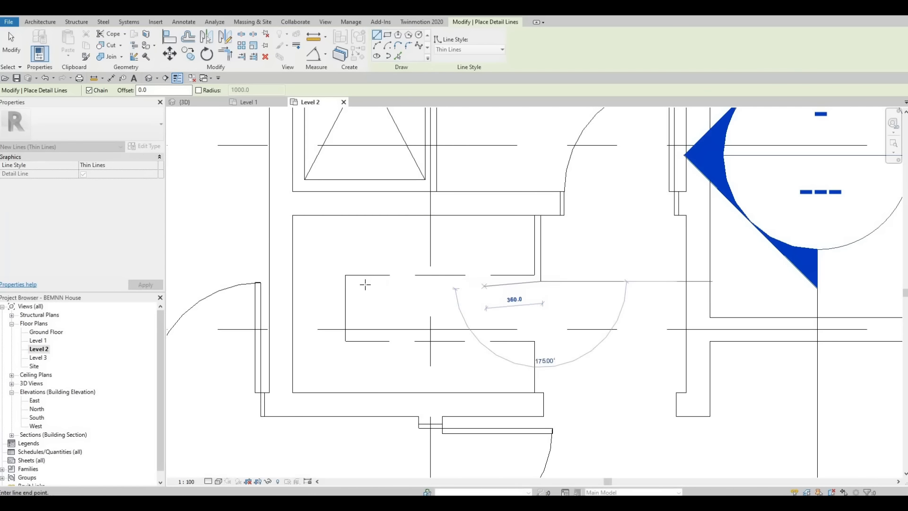
{"action": "left_click", "coordinate": [355, 283]}
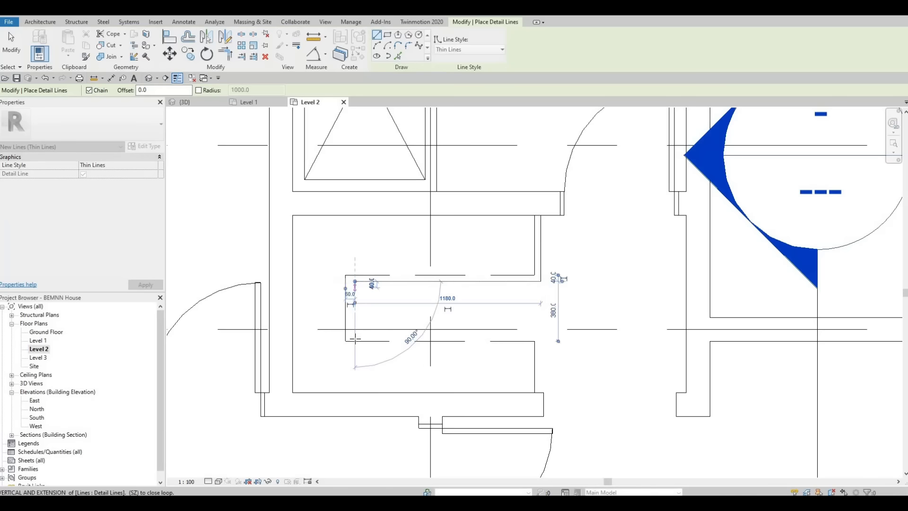
{"action": "left_click", "coordinate": [515, 334]}
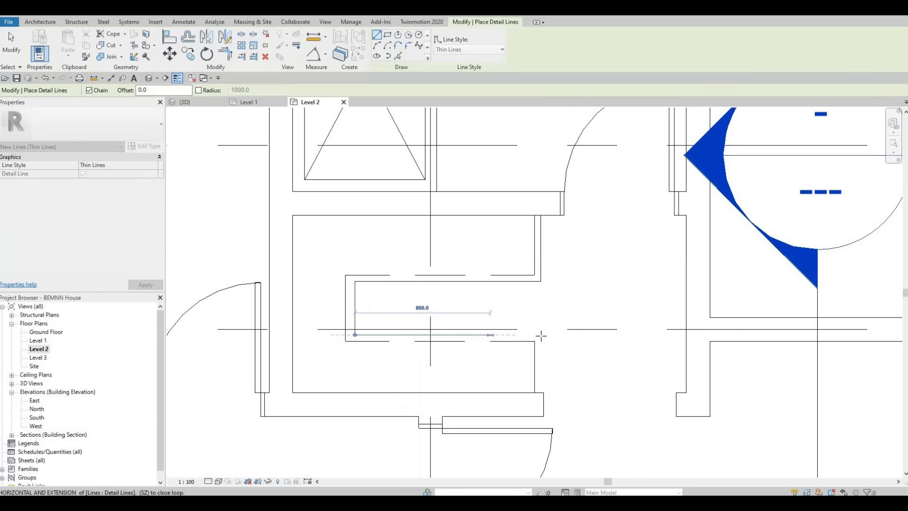
{"action": "left_click", "coordinate": [540, 335]}
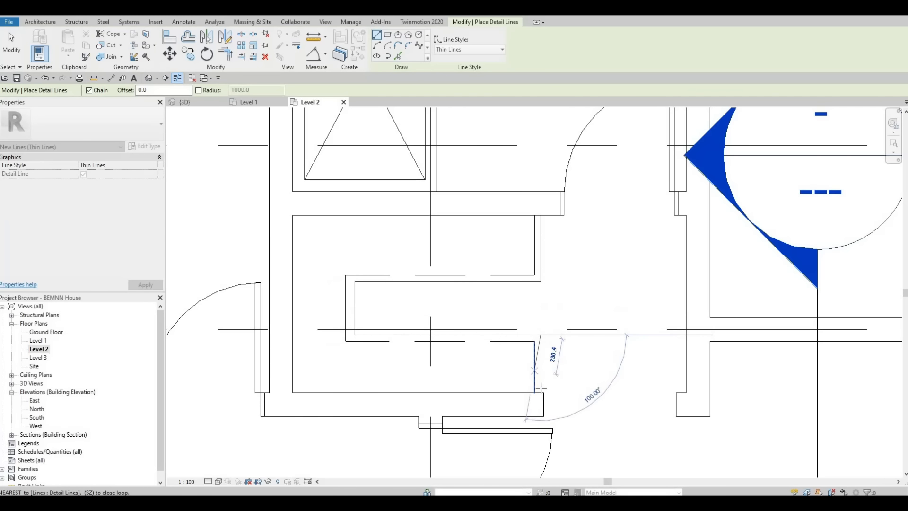
{"action": "left_click", "coordinate": [540, 392]}
{"action": "key", "text": "Escape"}
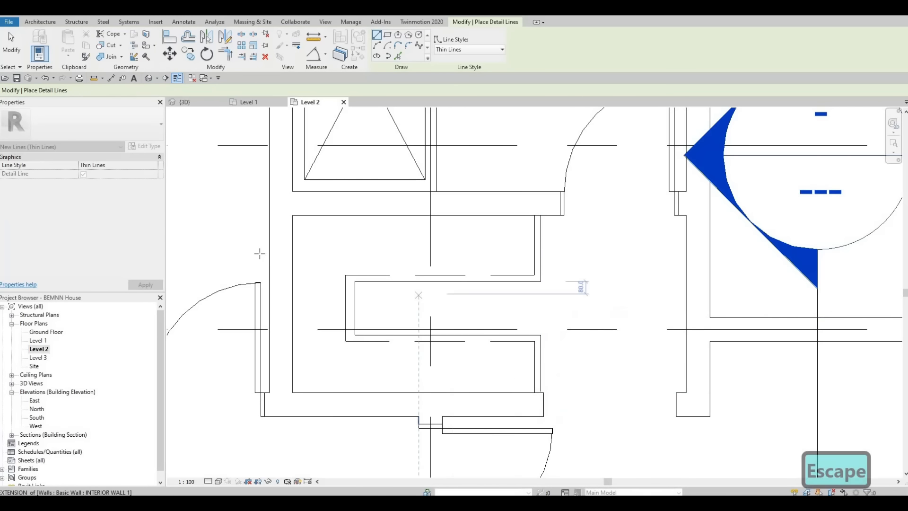
Trace a parallel L-shaped line in the Thin Lines style inside the shelf outline of the closet below the upper-left bathroom.
{"action": "scroll", "coordinate": [419, 282], "scroll_direction": "down", "scroll_amount": 3}
{"action": "middle_click_drag", "start_coordinate": [326, 229], "coordinate": [546, 250]}
{"action": "scroll", "coordinate": [289, 272], "scroll_direction": "down", "scroll_amount": 1}
{"action": "scroll", "coordinate": [513, 242], "scroll_direction": "up", "scroll_amount": 1}
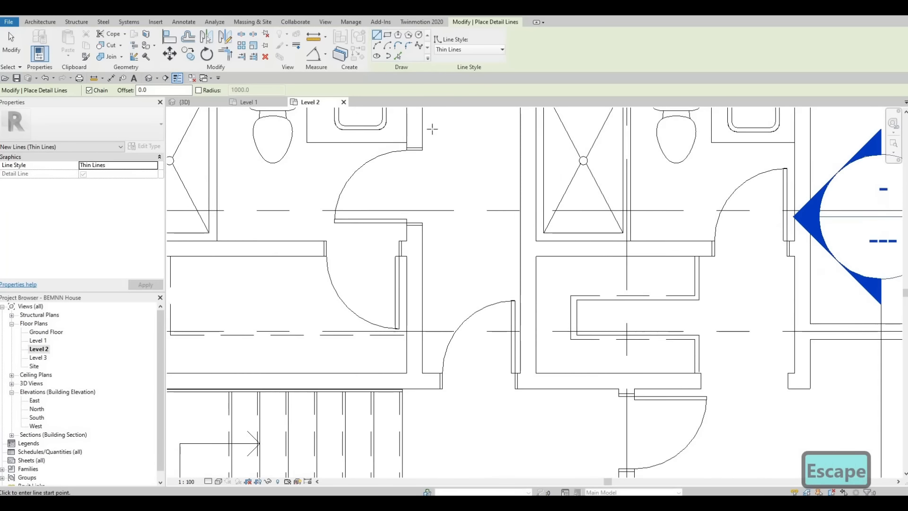
{"action": "middle_click_drag", "start_coordinate": [184, 261], "coordinate": [418, 128]}
{"action": "scroll", "coordinate": [406, 125], "scroll_direction": "up", "scroll_amount": 1}
{"action": "left_click", "coordinate": [406, 125]}
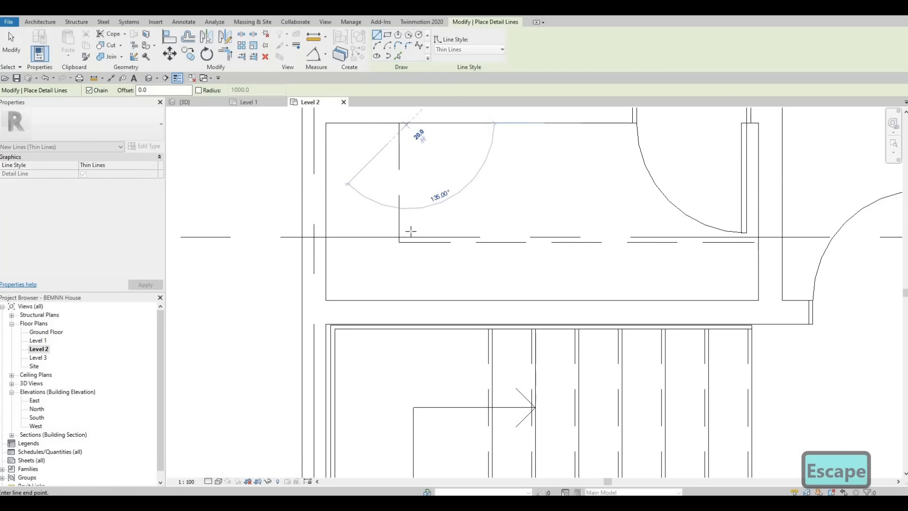
{"action": "left_click", "coordinate": [410, 236]}
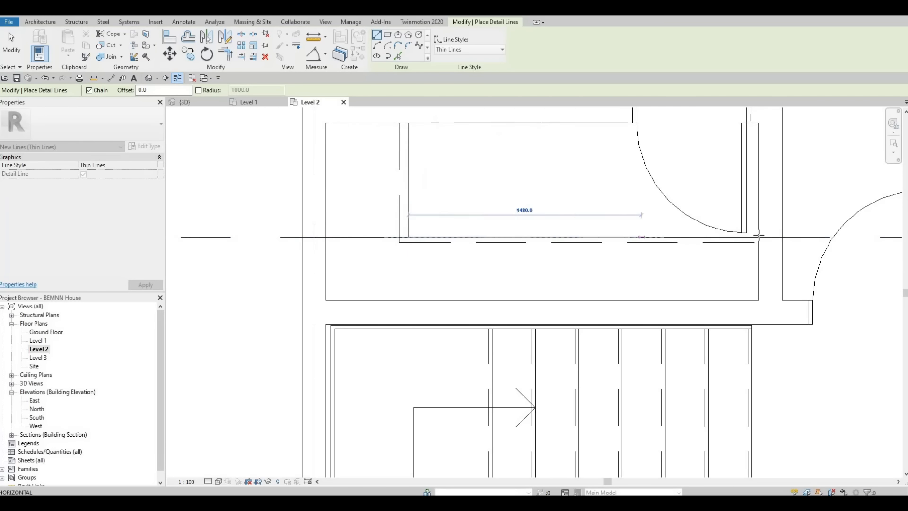
{"action": "key", "text": "Escape"}
{"action": "key", "text": "Escape"}
{"action": "scroll", "coordinate": [527, 275], "scroll_direction": "down", "scroll_amount": 4}
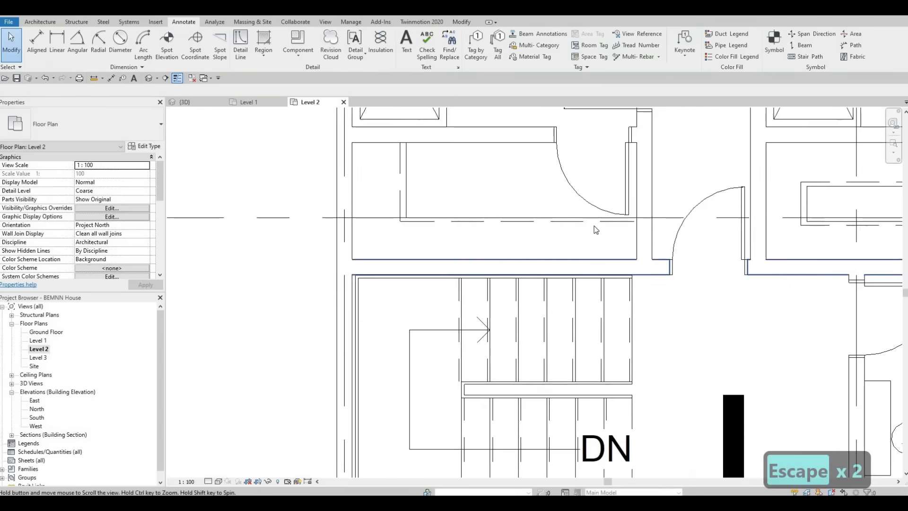
Review the closet shelf outlines together with the layout of the upper bathrooms and bedroom.
{"action": "middle_click_drag", "start_coordinate": [378, 223], "coordinate": [336, 265]}
{"action": "middle_click_drag", "start_coordinate": [277, 222], "coordinate": [235, 233]}
{"action": "scroll", "coordinate": [364, 200], "scroll_direction": "down", "scroll_amount": 1}
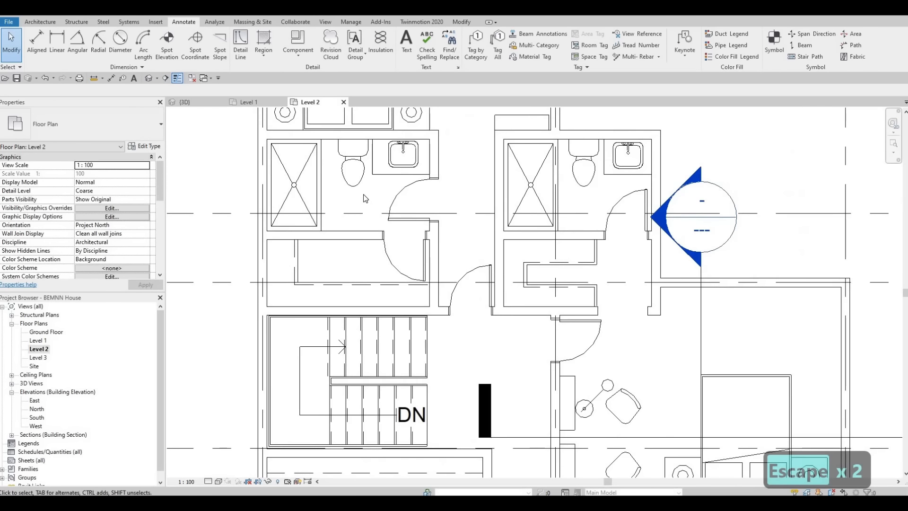
{"action": "middle_click_drag", "start_coordinate": [307, 251], "coordinate": [267, 285]}
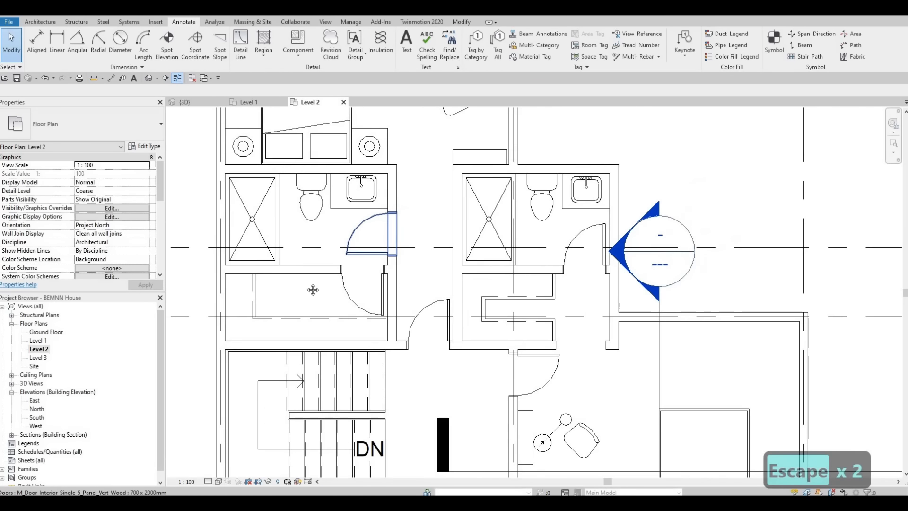
{"action": "scroll", "coordinate": [347, 315], "scroll_direction": "down", "scroll_amount": 2}
{"action": "middle_click_drag", "start_coordinate": [391, 316], "coordinate": [348, 307]}
{"action": "middle_click_drag", "start_coordinate": [394, 283], "coordinate": [412, 342]}
{"action": "scroll", "coordinate": [411, 360], "scroll_direction": "down", "scroll_amount": 1}
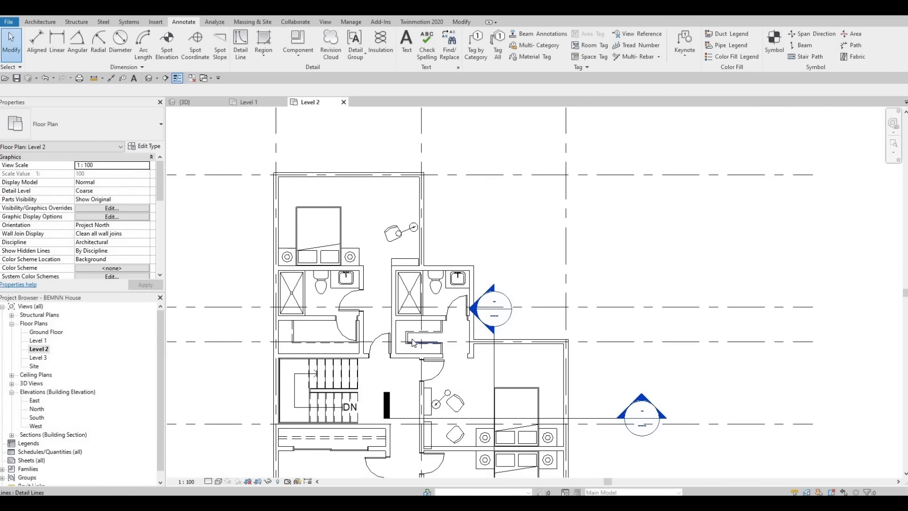
Nudge the upper bedroom's bed, both nightstands and their lamps four increments right, and clear the selection.
{"action": "scroll", "coordinate": [321, 261], "scroll_direction": "up", "scroll_amount": 2}
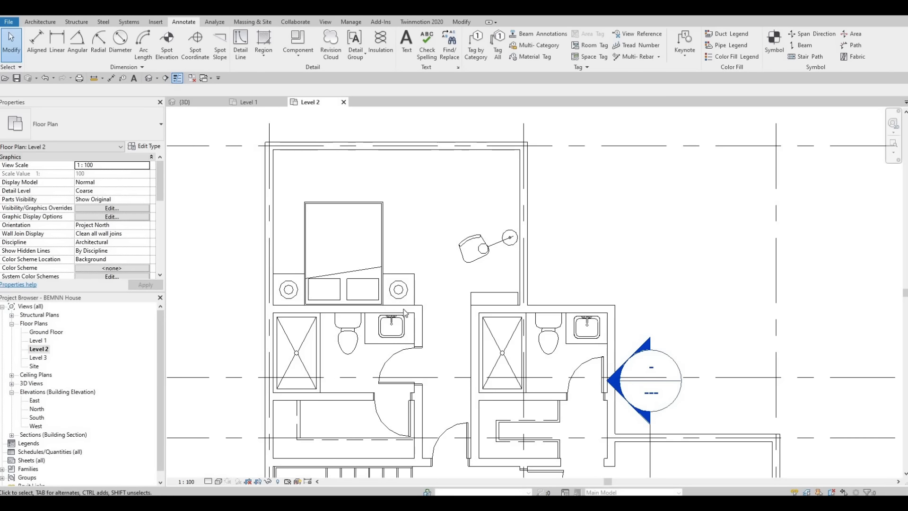
{"action": "left_click_drag", "start_coordinate": [227, 178], "coordinate": [428, 312]}
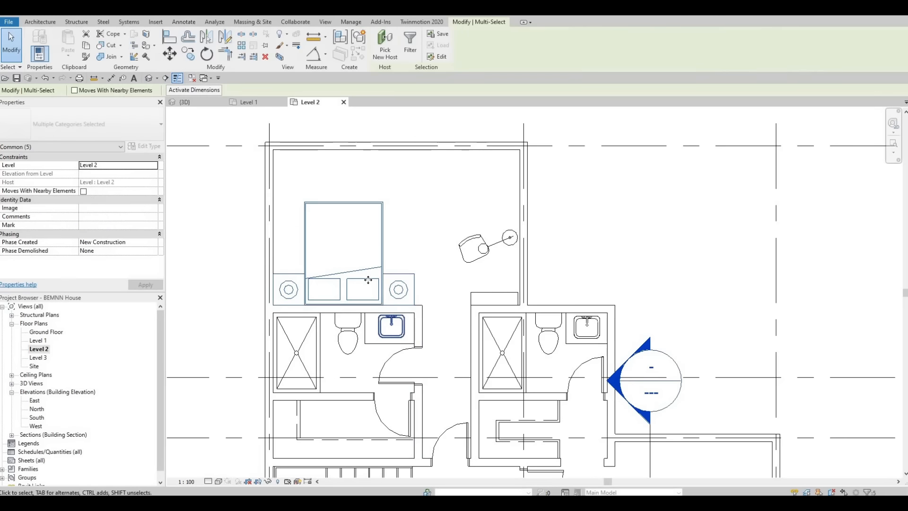
{"action": "scroll", "coordinate": [368, 280], "scroll_direction": "up", "scroll_amount": 2}
{"action": "key", "text": "Right"}
{"action": "key", "text": "Right"}
{"action": "key", "text": "Right"}
{"action": "key", "text": "Right"}
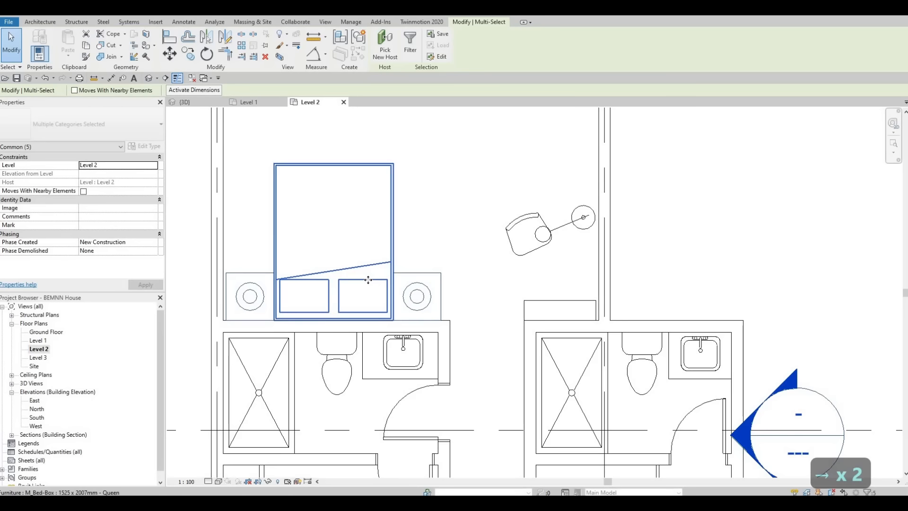
{"action": "key", "text": "Escape"}
{"action": "key", "text": "Escape"}
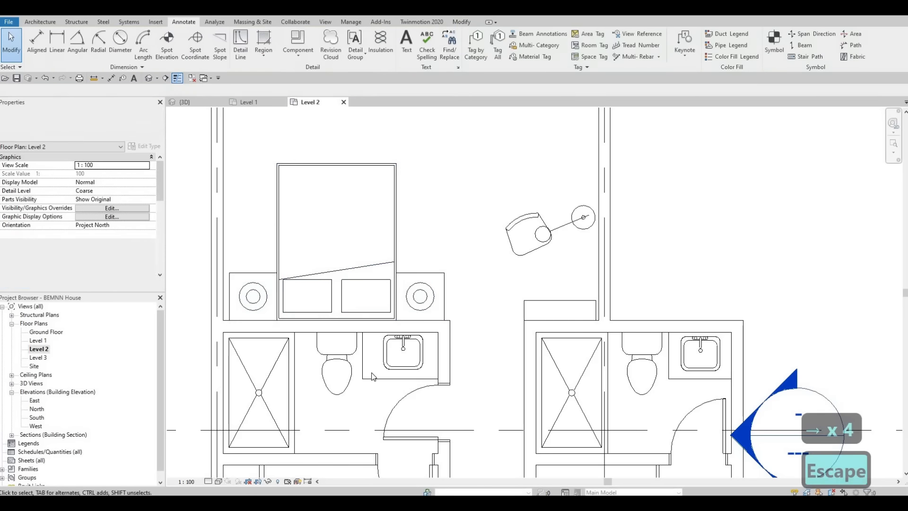
Nudge the toilet in the upper-left bathroom four increments left and clear the selection.
{"action": "scroll", "coordinate": [367, 308], "scroll_direction": "down", "scroll_amount": 2}
{"action": "middle_click_drag", "start_coordinate": [370, 349], "coordinate": [368, 243]}
{"action": "scroll", "coordinate": [360, 230], "scroll_direction": "up", "scroll_amount": 1}
{"action": "left_click", "coordinate": [360, 223]}
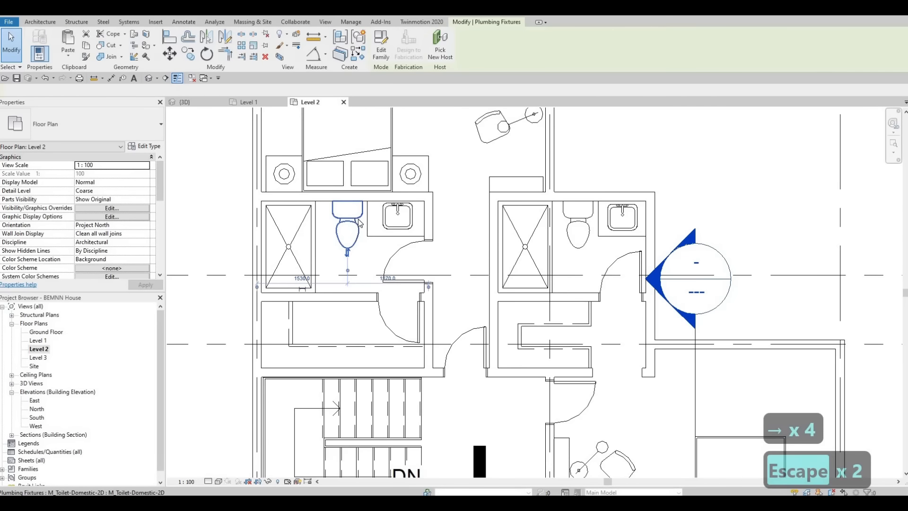
{"action": "key", "text": "Left"}
{"action": "key", "text": "Left"}
{"action": "key", "text": "Left"}
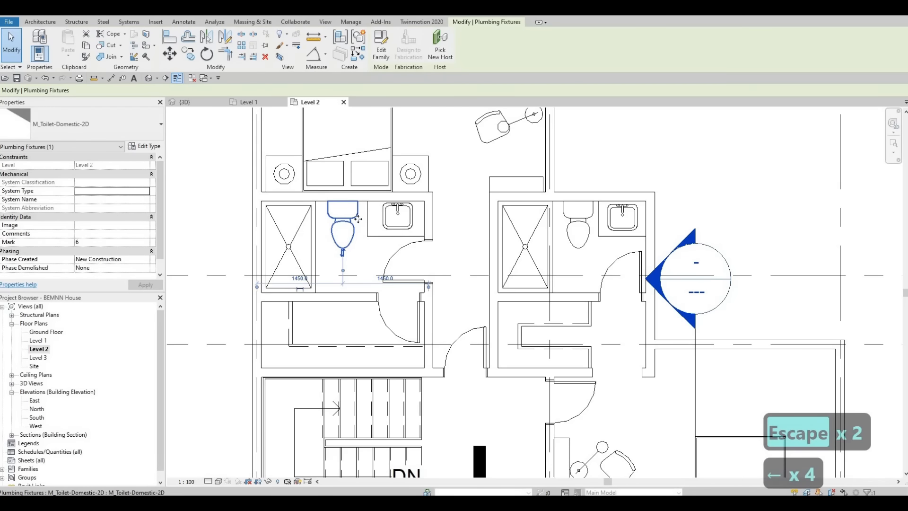
{"action": "key", "text": "Escape"}
{"action": "key", "text": "Escape"}
Nudge the upper-right bathroom's toilet two increments left and its sink one increment left.
{"action": "middle_click_drag", "start_coordinate": [593, 217], "coordinate": [592, 195]}
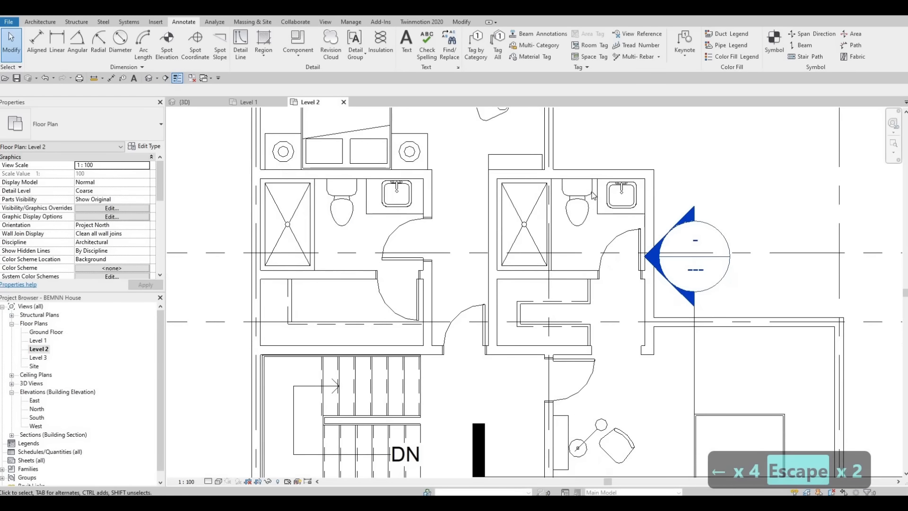
{"action": "left_click", "coordinate": [589, 197]}
{"action": "key", "text": "Left"}
{"action": "key", "text": "Left"}
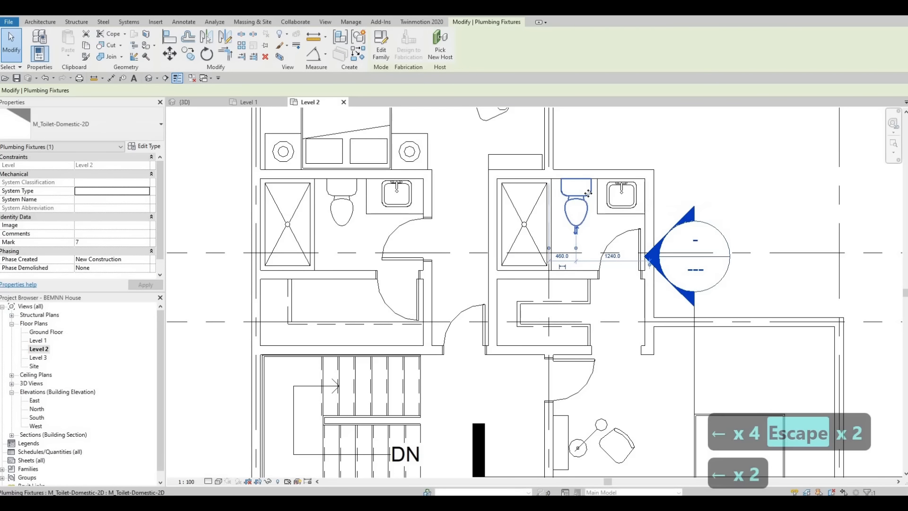
{"action": "key", "text": "Escape"}
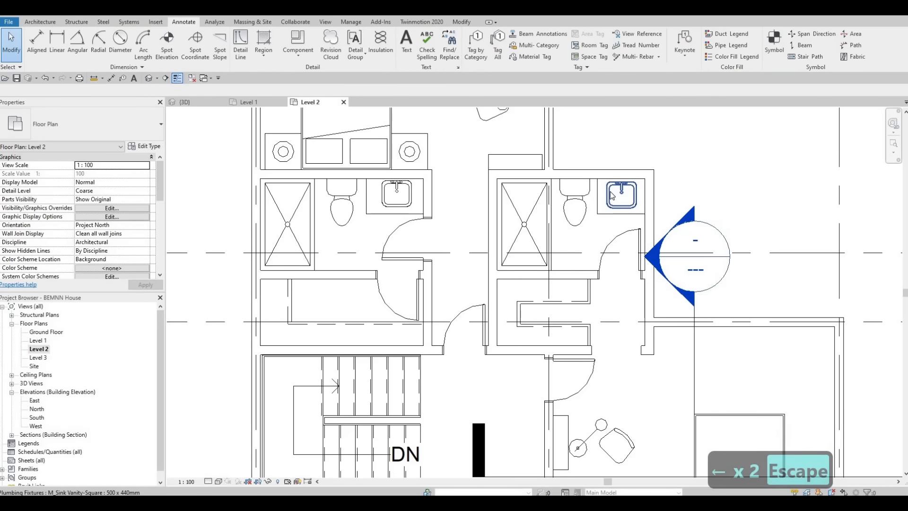
{"action": "left_click", "coordinate": [610, 191]}
{"action": "key", "text": "Left"}
{"action": "key", "text": "Escape"}
{"action": "key", "text": "Escape"}
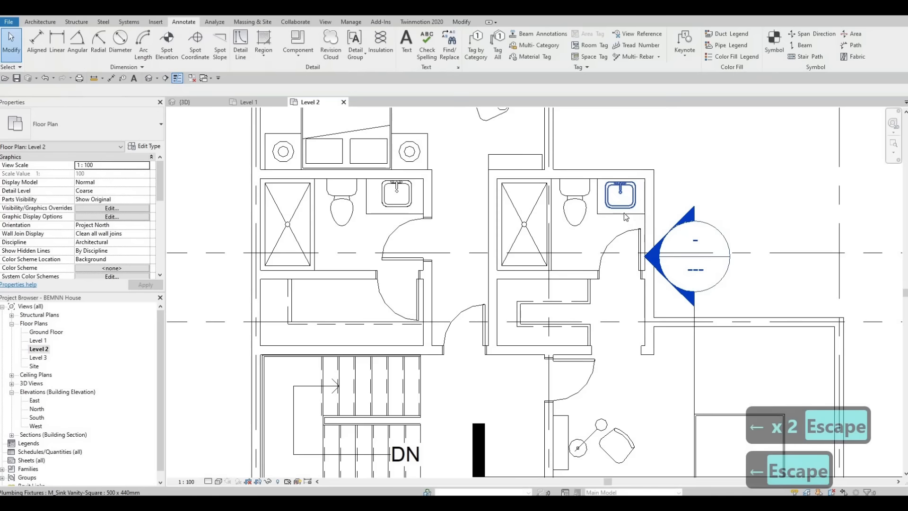
Nudge the upper-right vanity's front edge line two increments up and its side edge line one increment left.
{"action": "scroll", "coordinate": [623, 220], "scroll_direction": "up", "scroll_amount": 2}
{"action": "left_click", "coordinate": [623, 219]}
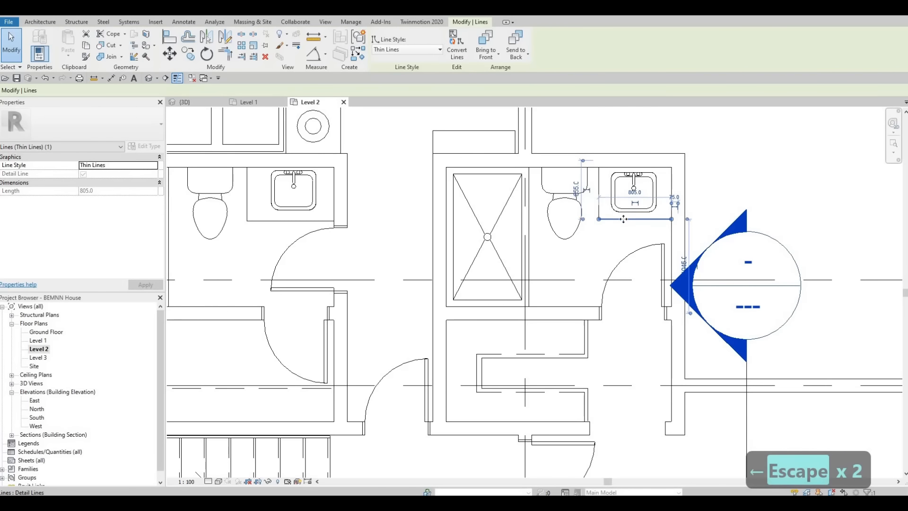
{"action": "key", "text": "Up"}
{"action": "key", "text": "Up"}
{"action": "key", "text": "Escape"}
{"action": "left_click", "coordinate": [598, 201]}
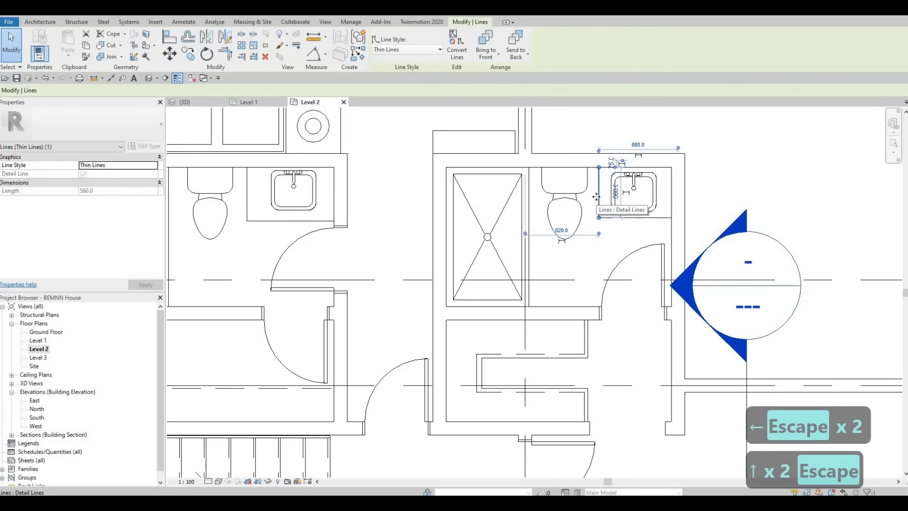
{"action": "key", "text": "Left"}
{"action": "key", "text": "Escape"}
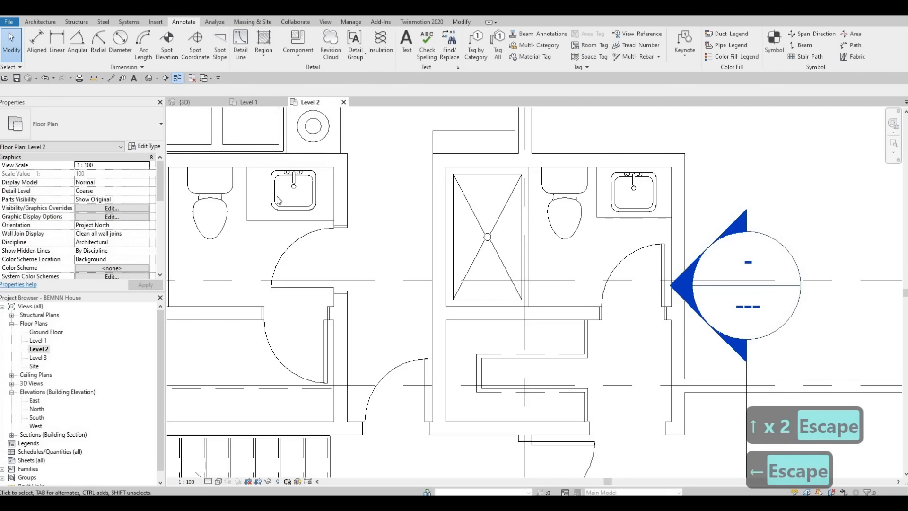
Nudge the upper-left bathroom's sink two increments left and its vanity's front edge line two increments up.
{"action": "left_click", "coordinate": [278, 200]}
{"action": "key", "text": "Left"}
{"action": "key", "text": "Left"}
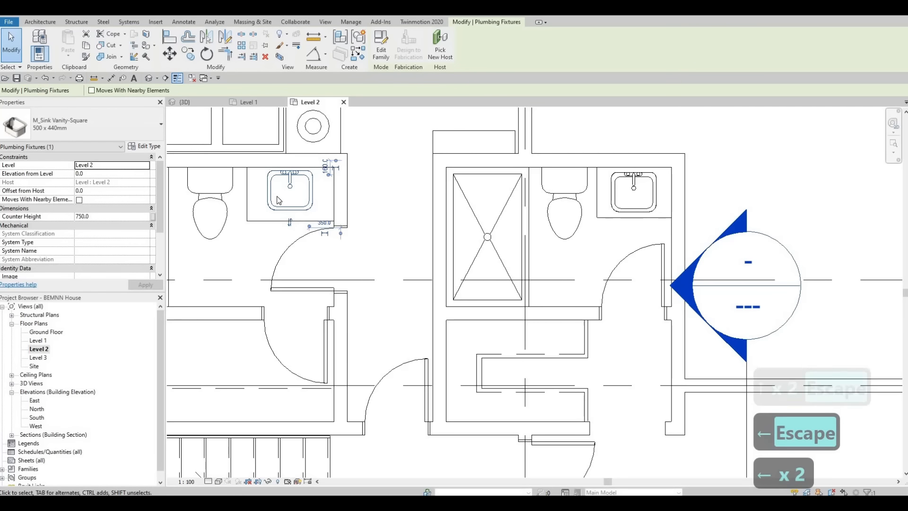
{"action": "key", "text": "Escape"}
{"action": "key", "text": "Escape"}
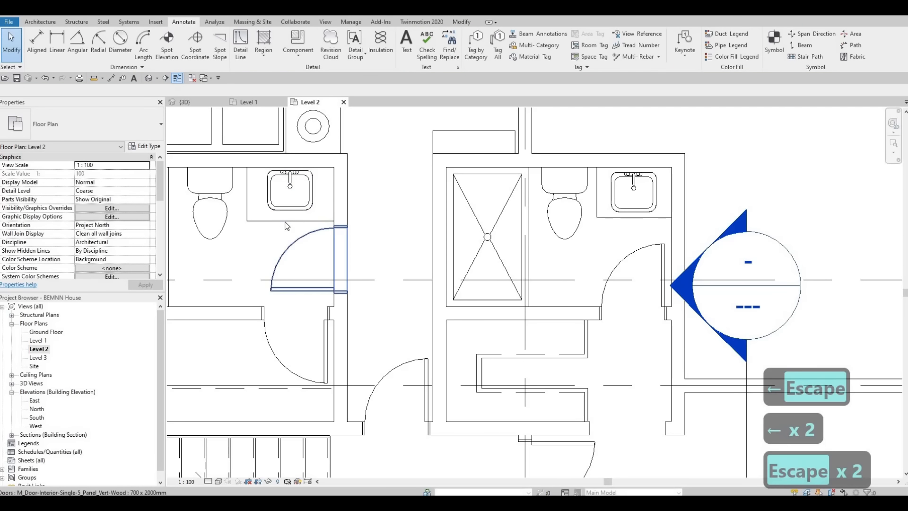
{"action": "left_click", "coordinate": [285, 226]}
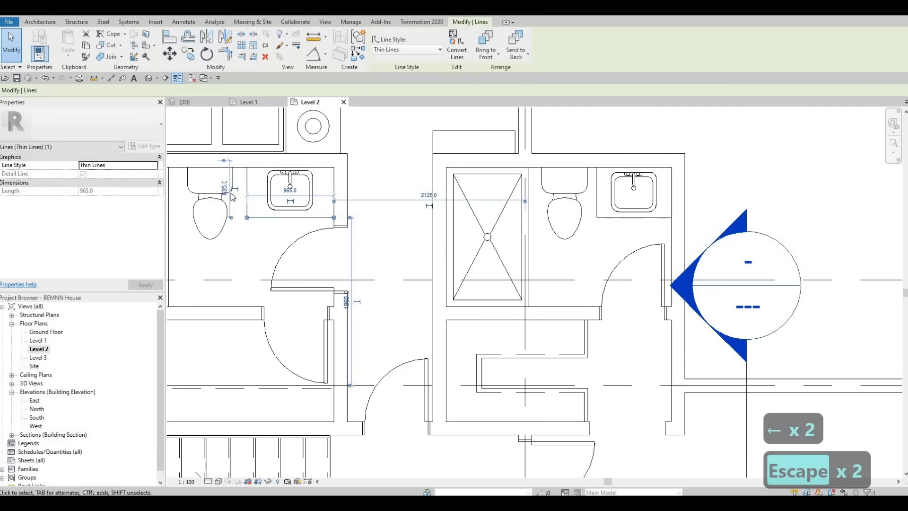
{"action": "key", "text": "Up"}
{"action": "key", "text": "Up"}
{"action": "key", "text": "Escape"}
Nudge the toilet in the lower bathroom eight increments down, toward the shower.
{"action": "scroll", "coordinate": [294, 204], "scroll_direction": "down", "scroll_amount": 4}
{"action": "middle_click_drag", "start_coordinate": [304, 333], "coordinate": [329, 215]}
{"action": "mouse_move", "coordinate": [346, 283]}
{"action": "middle_mouse_down"}
{"action": "mouse_move", "coordinate": [359, 284]}
{"action": "mouse_move", "coordinate": [384, 228]}
{"action": "mouse_move", "coordinate": [419, 450]}
{"action": "mouse_move", "coordinate": [374, 215]}
{"action": "mouse_move", "coordinate": [352, 292]}
{"action": "mouse_move", "coordinate": [370, 225]}
{"action": "middle_mouse_up"}
{"action": "scroll", "coordinate": [347, 271], "scroll_direction": "up", "scroll_amount": 1}
{"action": "middle_click_drag", "start_coordinate": [352, 297], "coordinate": [343, 163]}
{"action": "middle_click_drag", "start_coordinate": [471, 322], "coordinate": [446, 158]}
{"action": "middle_click_drag", "start_coordinate": [500, 325], "coordinate": [484, 296]}
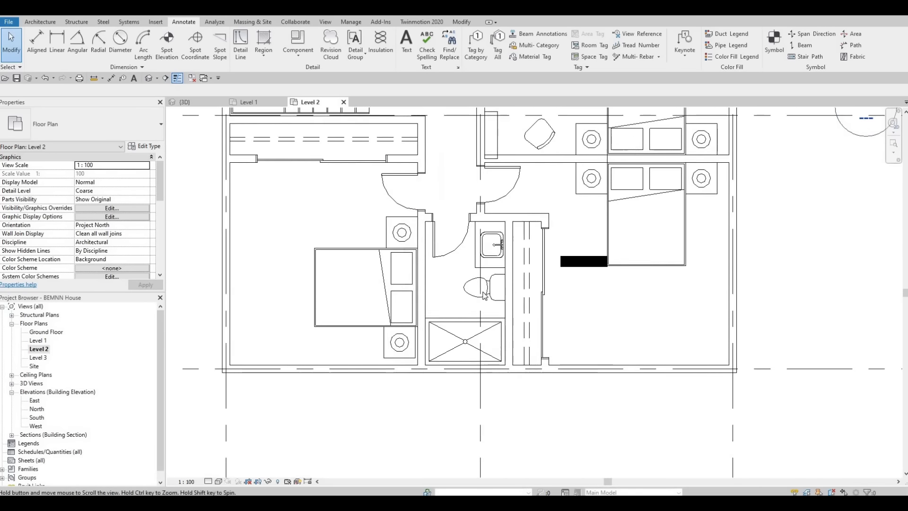
{"action": "scroll", "coordinate": [484, 296], "scroll_direction": "up", "scroll_amount": 2}
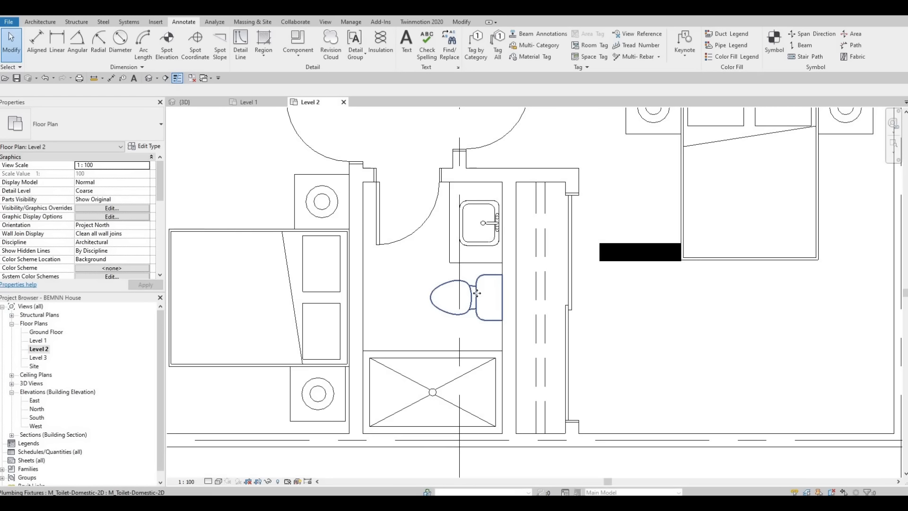
{"action": "left_click", "coordinate": [477, 293]}
{"action": "key", "text": "Down"}
{"action": "key", "text": "Down"}
{"action": "key", "text": "Down"}
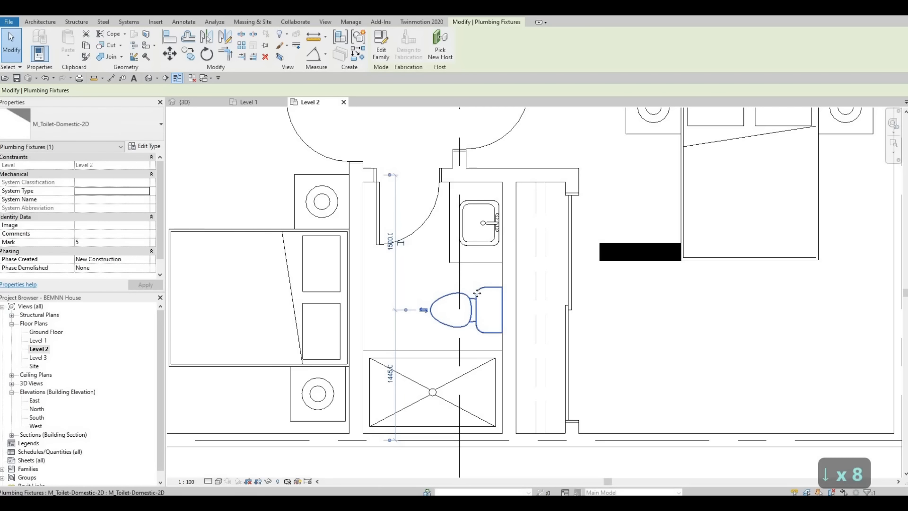
{"action": "key", "text": "Escape"}
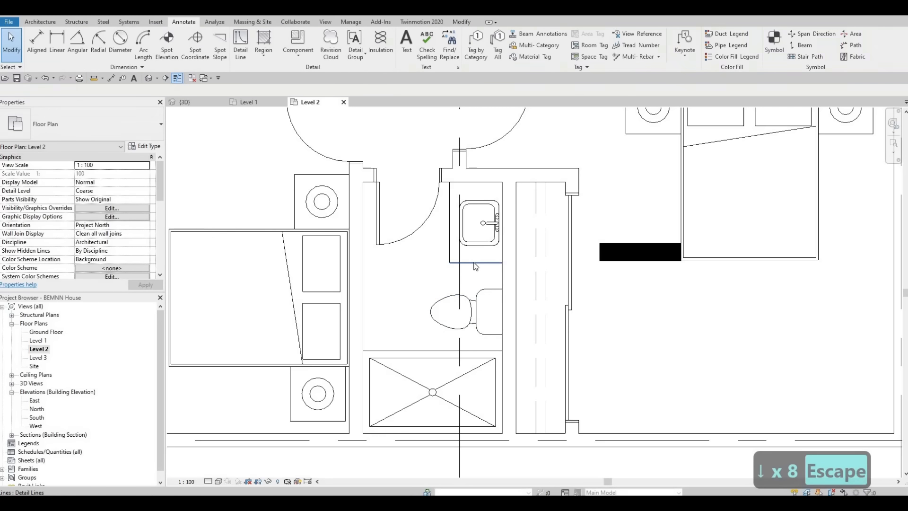
Nudge the lower bathroom vanity's end line ten increments down, toward the toilet.
{"action": "left_click", "coordinate": [475, 267]}
{"action": "key", "text": "Down"}
{"action": "key", "text": "Down"}
{"action": "key", "text": "Down"}
{"action": "key", "text": "Down"}
{"action": "key", "text": "Down"}
{"action": "key", "text": "Down"}
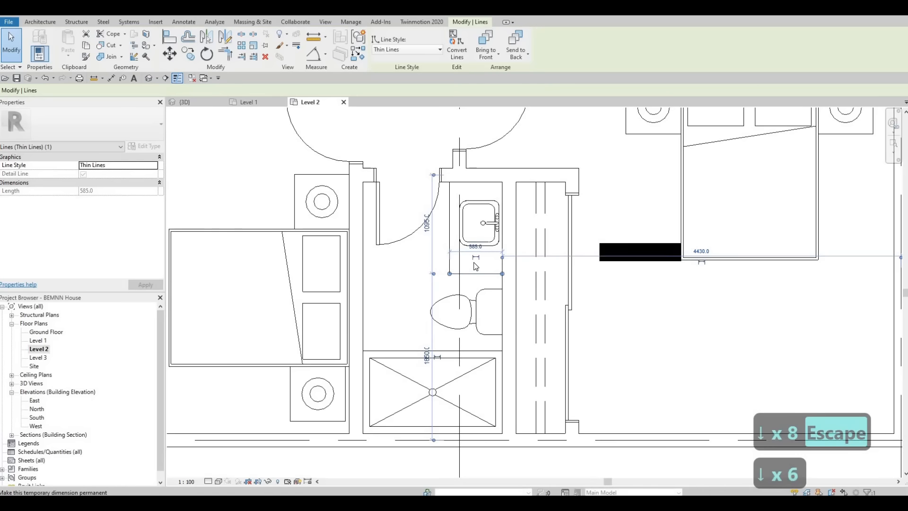
{"action": "key", "text": "Down"}
{"action": "key", "text": "Down"}
{"action": "key", "text": "Down"}
{"action": "key", "text": "Down"}
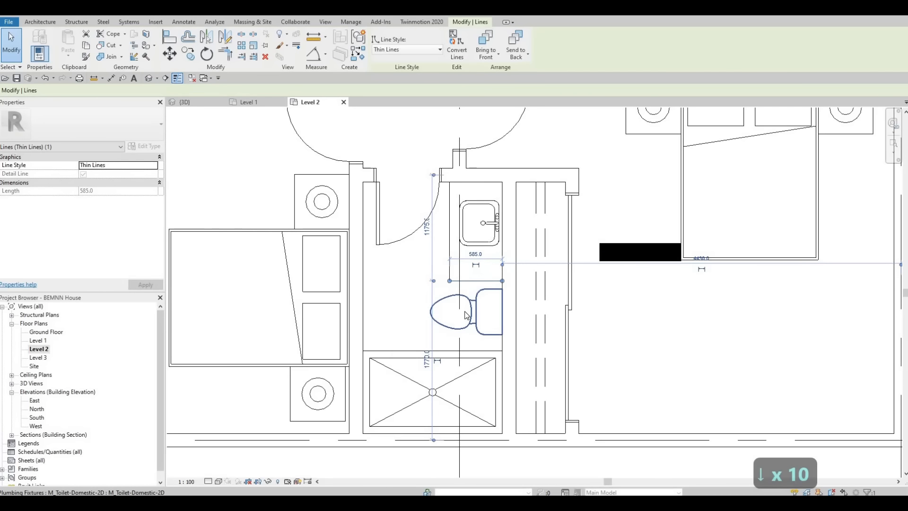
Nudge the lower bathroom's toilet six more increments down and clear the selection.
{"action": "left_click", "coordinate": [467, 315]}
{"action": "key", "text": "Down"}
{"action": "key", "text": "Down"}
{"action": "key", "text": "Down"}
{"action": "key", "text": "Down"}
{"action": "key", "text": "Down"}
{"action": "key", "text": "Down"}
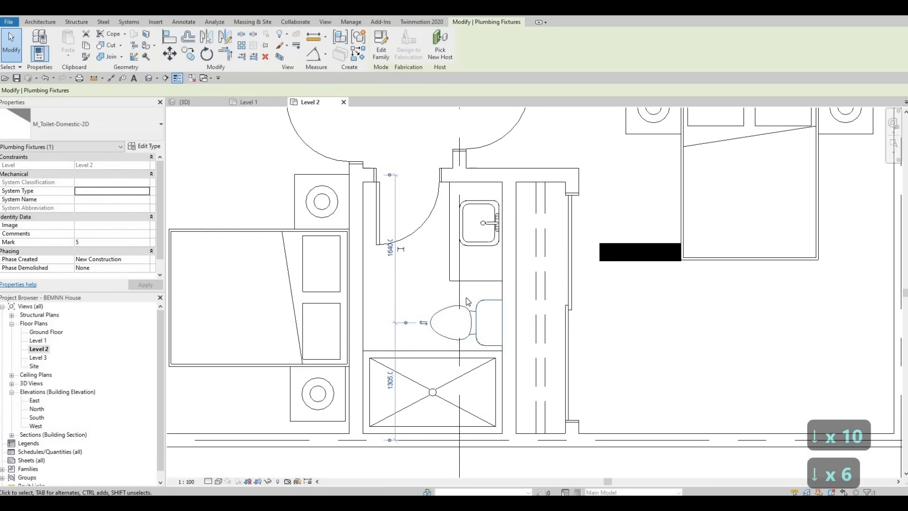
{"action": "key", "text": "Escape"}
{"action": "key", "text": "Escape"}
Nudge the lower vanity's end line another seven increments down to lengthen the counter.
{"action": "left_click", "coordinate": [471, 282]}
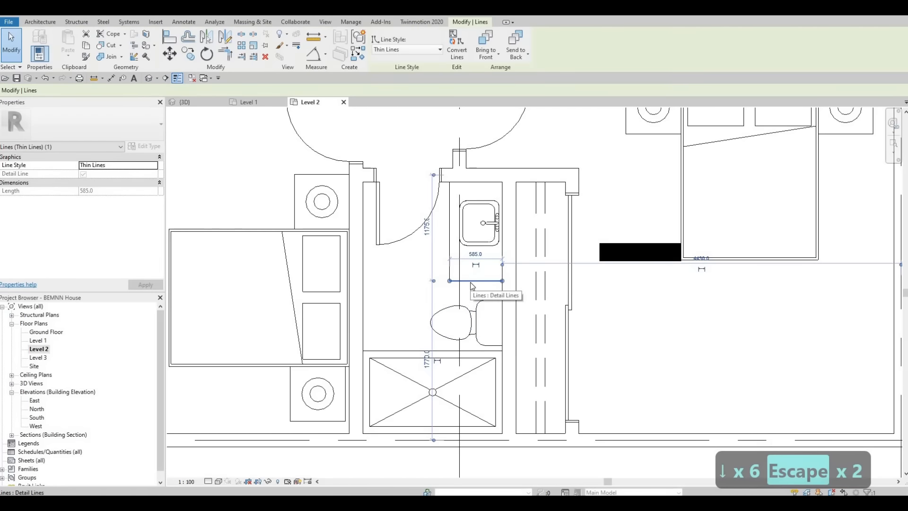
{"action": "key", "text": "Down"}
{"action": "key", "text": "Down"}
{"action": "key", "text": "Down"}
{"action": "key", "text": "Down"}
{"action": "key", "text": "Down"}
{"action": "key", "text": "Down"}
{"action": "key", "text": "Down"}
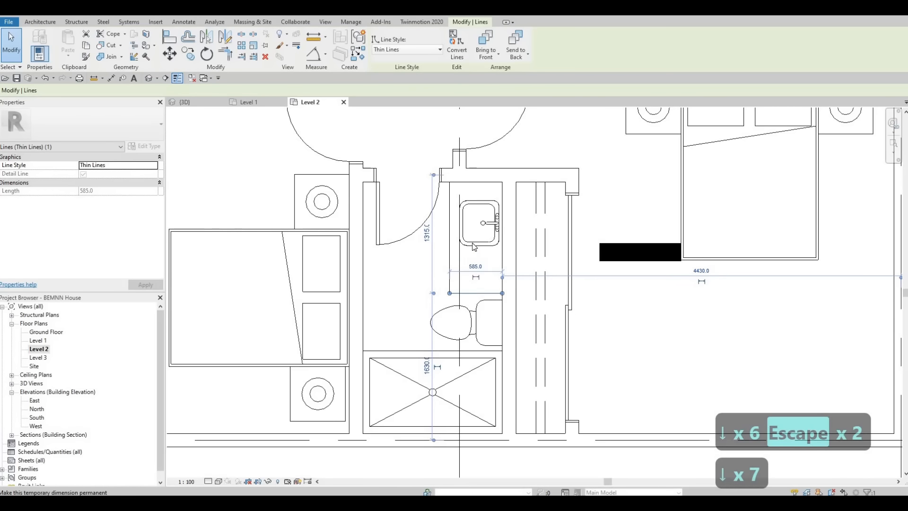
{"action": "key", "text": "Escape"}
Nudge the lower bathroom's sink eight increments up and one increment left, and clear the selection.
{"action": "left_click", "coordinate": [474, 245]}
{"action": "key", "text": "Up"}
{"action": "key", "text": "Up"}
{"action": "key", "text": "Up"}
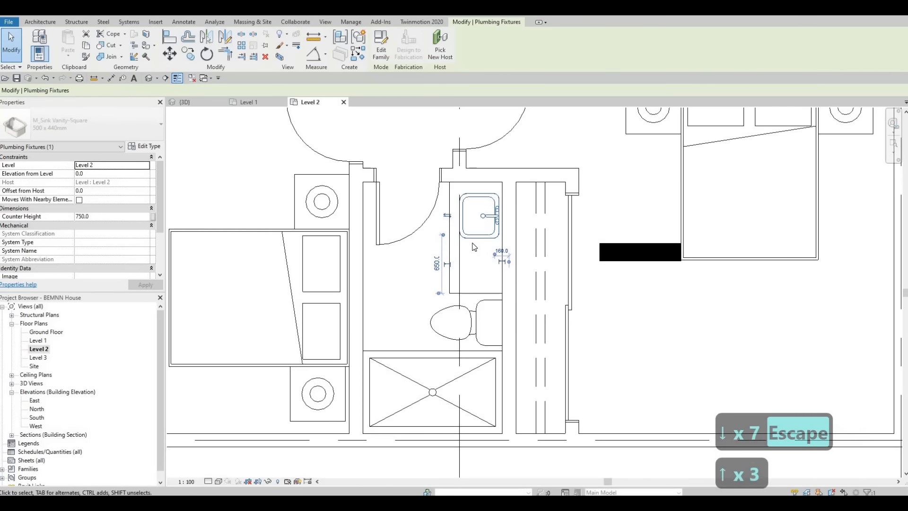
{"action": "key", "text": "Up"}
{"action": "key", "text": "Up"}
{"action": "key", "text": "Up"}
{"action": "key", "text": "Up"}
{"action": "key", "text": "Left"}
{"action": "key", "text": "Up"}
{"action": "key", "text": "Escape"}
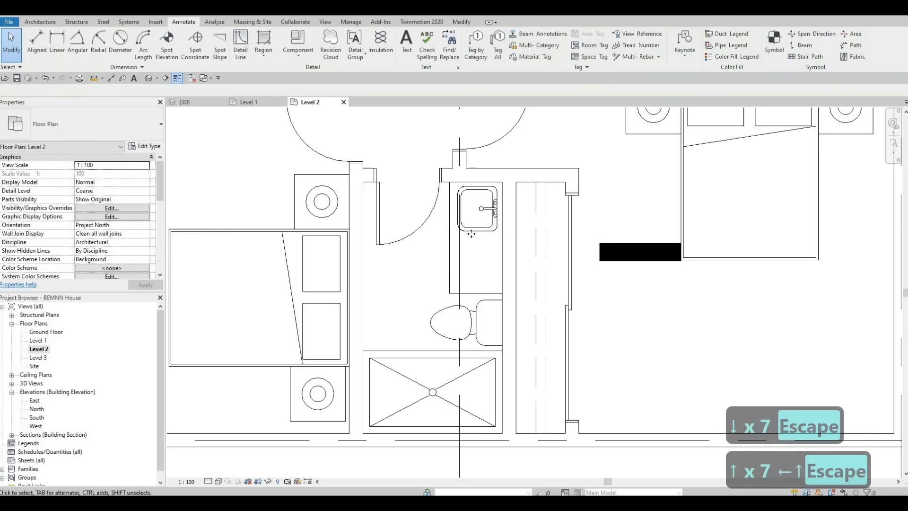
Copy the lower bathroom's sink about 580 mm straight down the vanity, and nudge the counter's front edge line one increment right.
{"action": "left_click", "coordinate": [471, 232]}
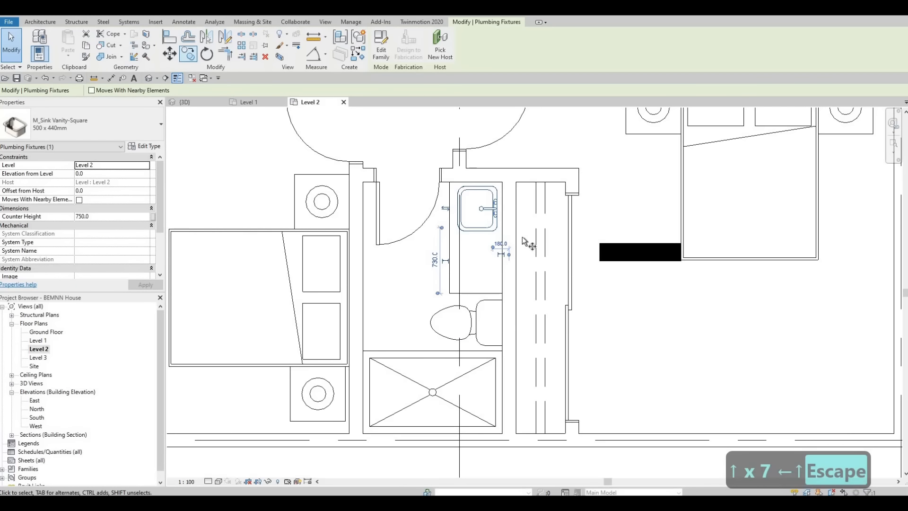
{"action": "left_click", "coordinate": [188, 54]}
{"action": "left_click", "coordinate": [471, 209]}
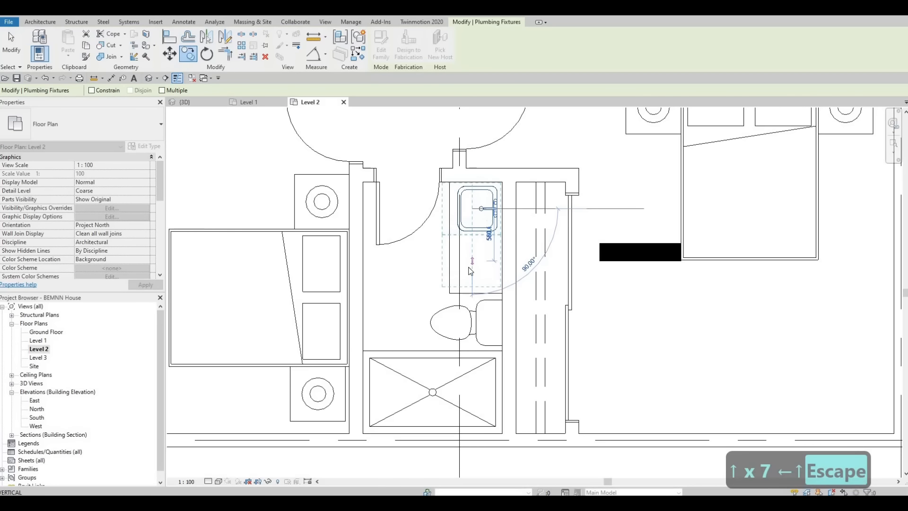
{"action": "left_click", "coordinate": [471, 260]}
{"action": "key", "text": "Escape"}
{"action": "key", "text": "Escape"}
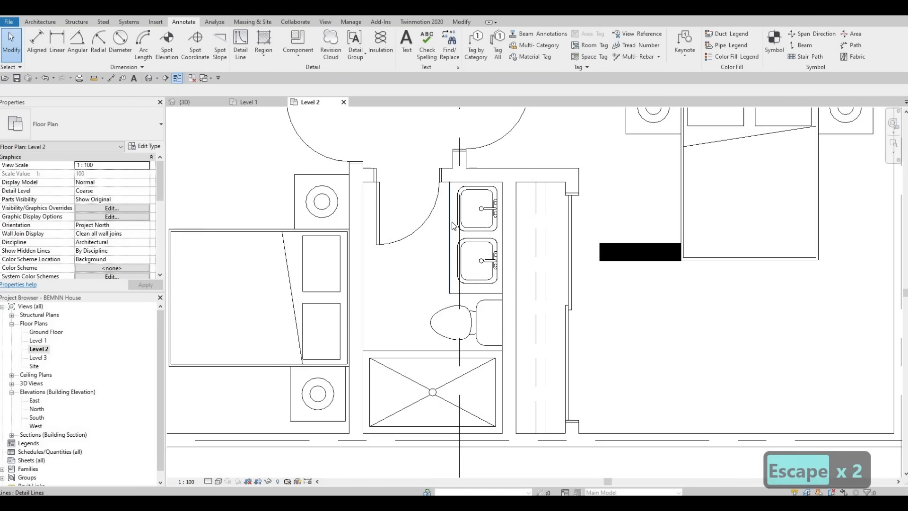
{"action": "left_click", "coordinate": [452, 226]}
{"action": "key", "text": "Escape"}
Review the Level 2 floor plan, checking the lower bathroom, bedrooms, upper bathrooms and closets, and the overall layout.
{"action": "scroll", "coordinate": [542, 193], "scroll_direction": "down", "scroll_amount": 3}
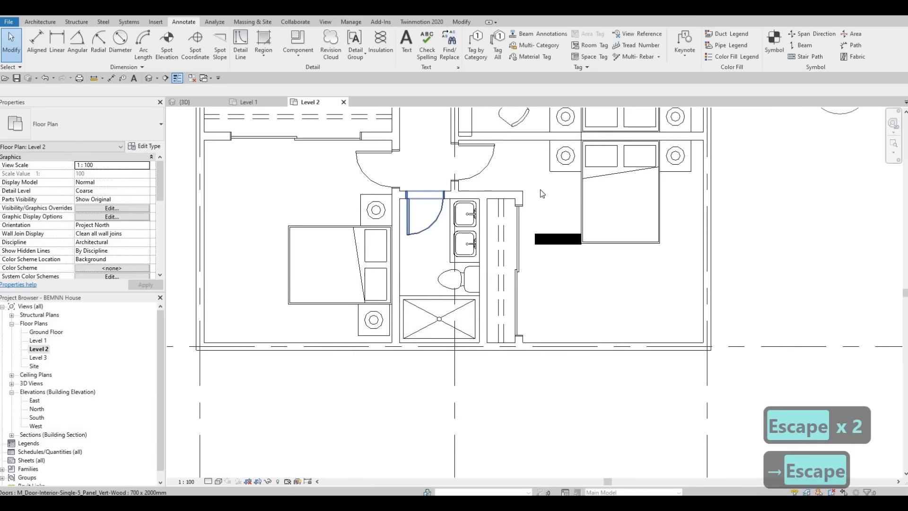
{"action": "middle_click_drag", "start_coordinate": [542, 193], "coordinate": [567, 208]}
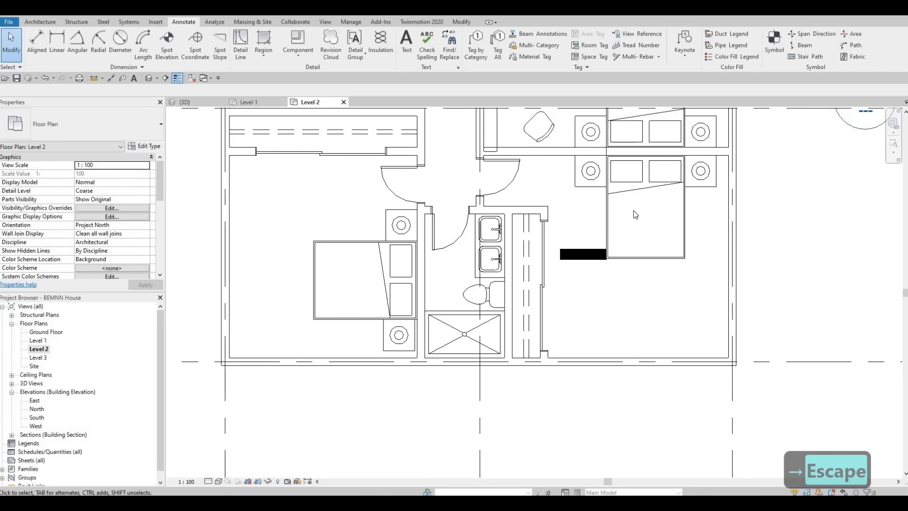
{"action": "middle_click_drag", "start_coordinate": [635, 215], "coordinate": [642, 287]}
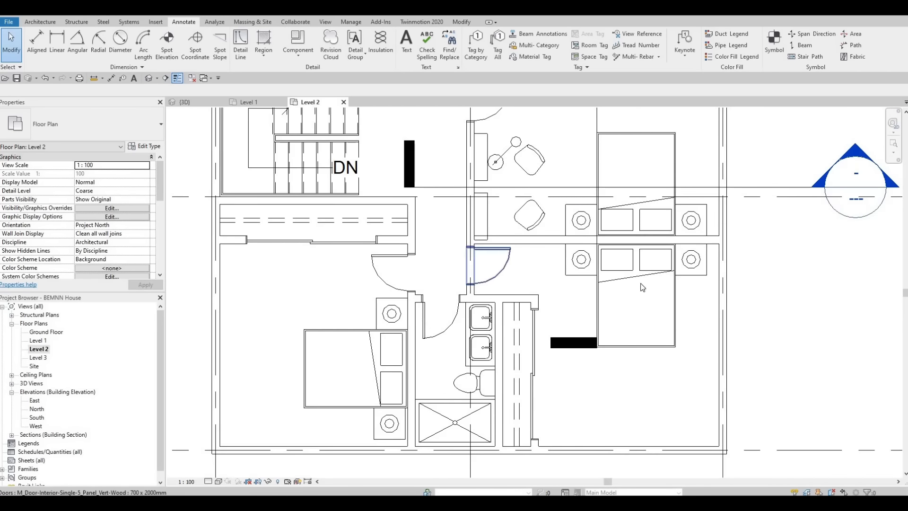
{"action": "middle_click_drag", "start_coordinate": [476, 334], "coordinate": [486, 281]}
{"action": "scroll", "coordinate": [486, 282], "scroll_direction": "up", "scroll_amount": 3}
{"action": "middle_click_drag", "start_coordinate": [467, 348], "coordinate": [462, 303]}
{"action": "scroll", "coordinate": [463, 302], "scroll_direction": "down", "scroll_amount": 1}
{"action": "middle_click_drag", "start_coordinate": [445, 257], "coordinate": [440, 452]}
{"action": "scroll", "coordinate": [420, 303], "scroll_direction": "down", "scroll_amount": 2}
{"action": "middle_click_drag", "start_coordinate": [409, 246], "coordinate": [406, 413]}
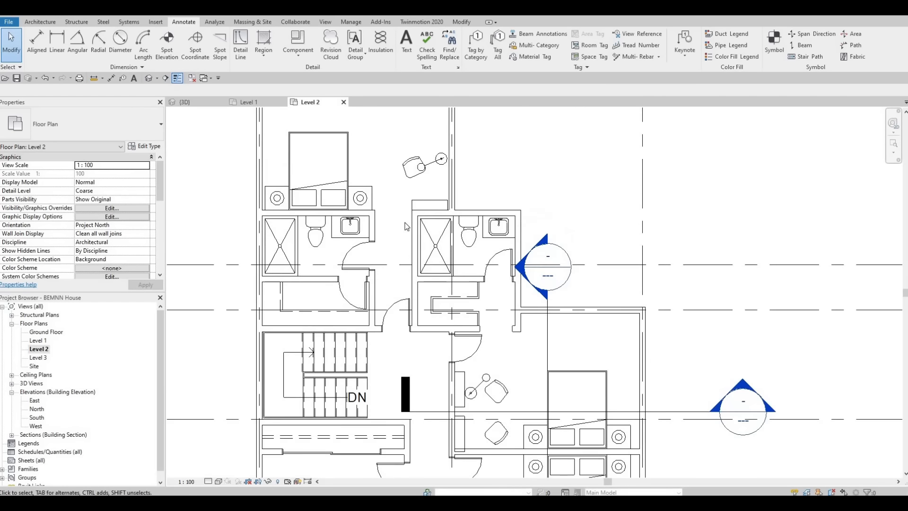
{"action": "middle_click_drag", "start_coordinate": [407, 227], "coordinate": [475, 217]}
{"action": "scroll", "coordinate": [406, 224], "scroll_direction": "up", "scroll_amount": 3}
{"action": "middle_click_drag", "start_coordinate": [327, 223], "coordinate": [431, 190]}
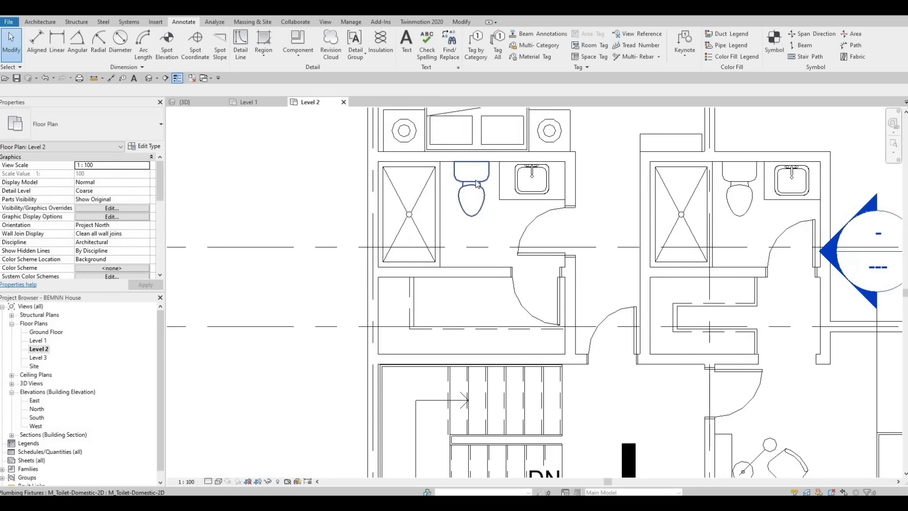
{"action": "scroll", "coordinate": [478, 184], "scroll_direction": "up", "scroll_amount": 1}
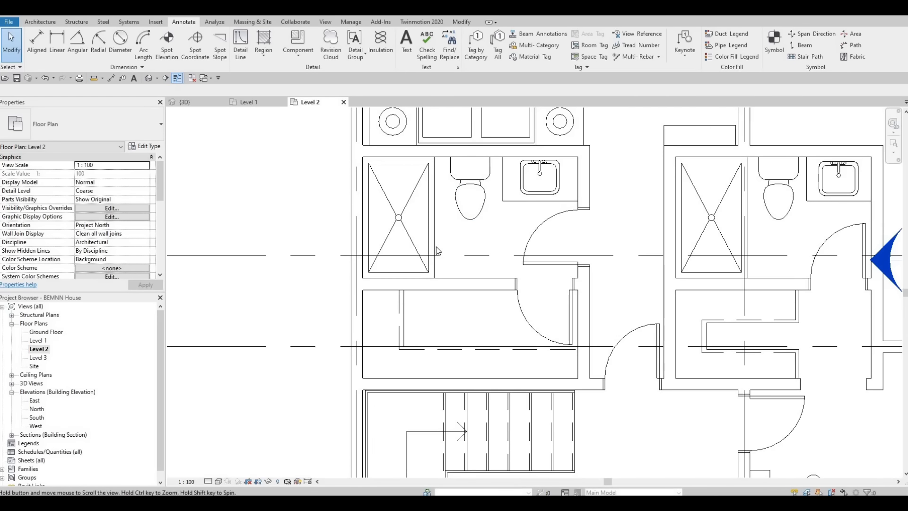
{"action": "scroll", "coordinate": [437, 250], "scroll_direction": "down", "scroll_amount": 1}
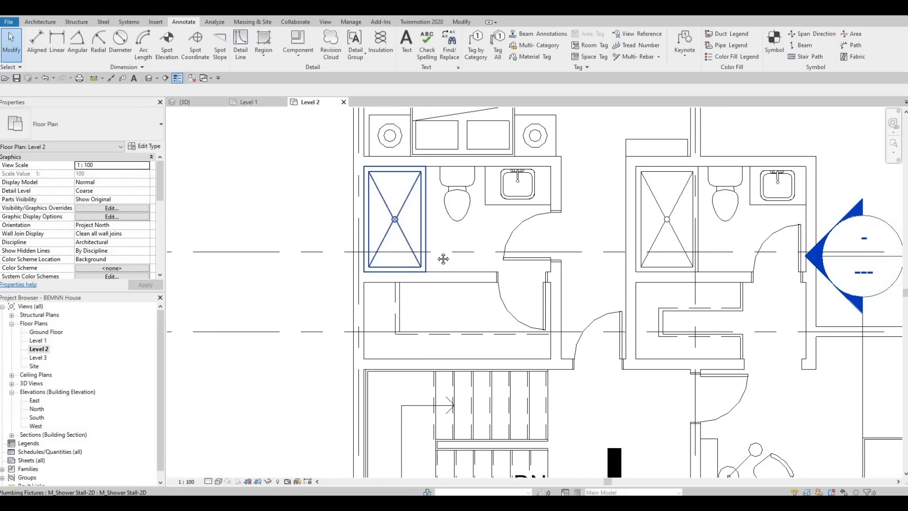
{"action": "scroll", "coordinate": [468, 284], "scroll_direction": "down", "scroll_amount": 3}
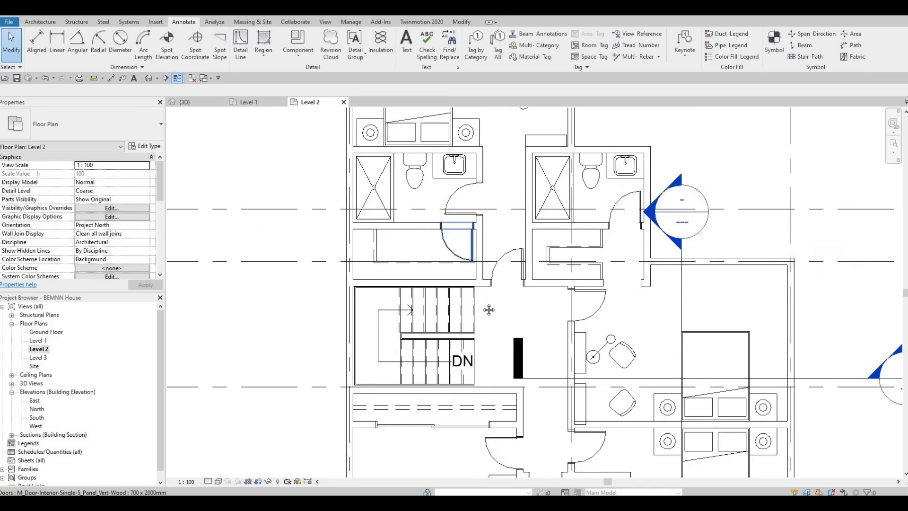
{"action": "scroll", "coordinate": [477, 283], "scroll_direction": "down", "scroll_amount": 5}
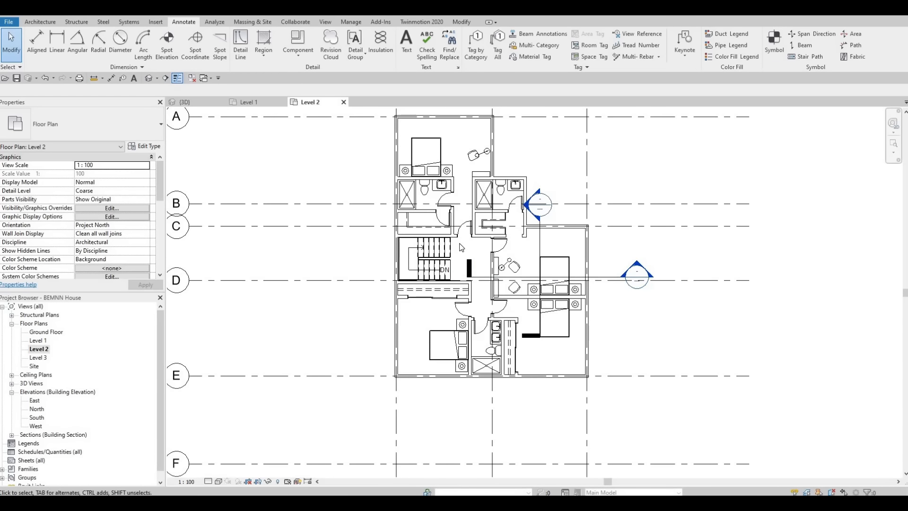
{"action": "scroll", "coordinate": [461, 246], "scroll_direction": "up", "scroll_amount": 2}
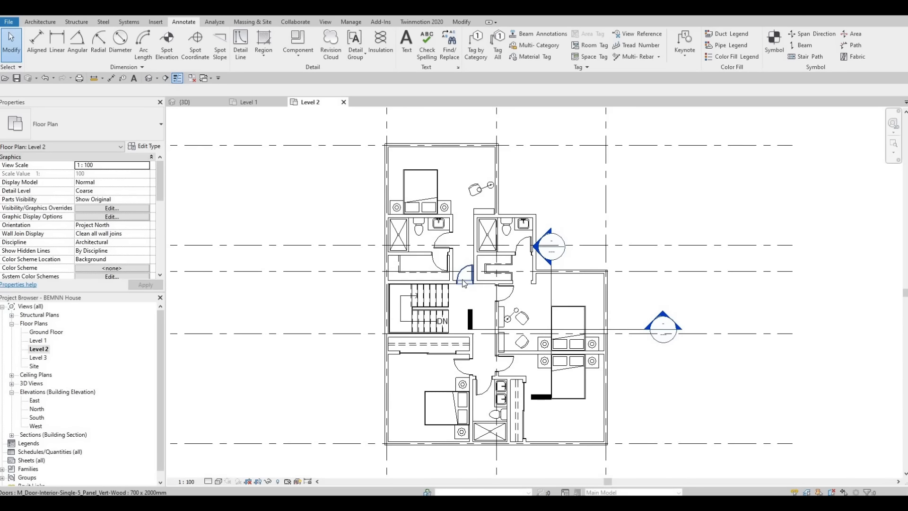